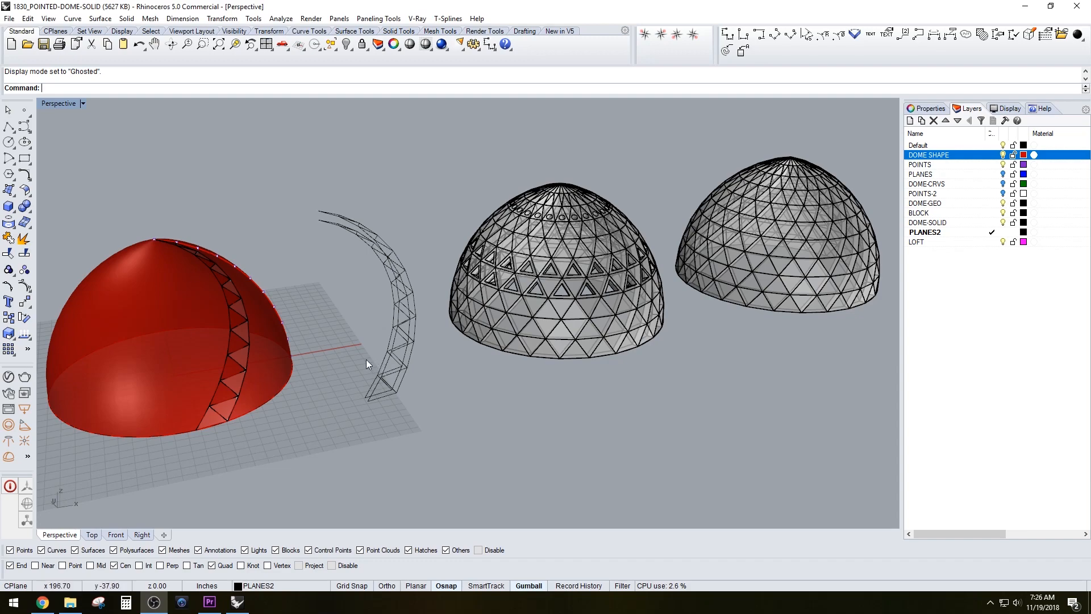
- Examine the finished pointed dome, its triangulated strip and the two completed panelled domes from several angles
shift+right_drag(292, 368, 392, 375)
shift+right_drag(307, 334, 341, 334)
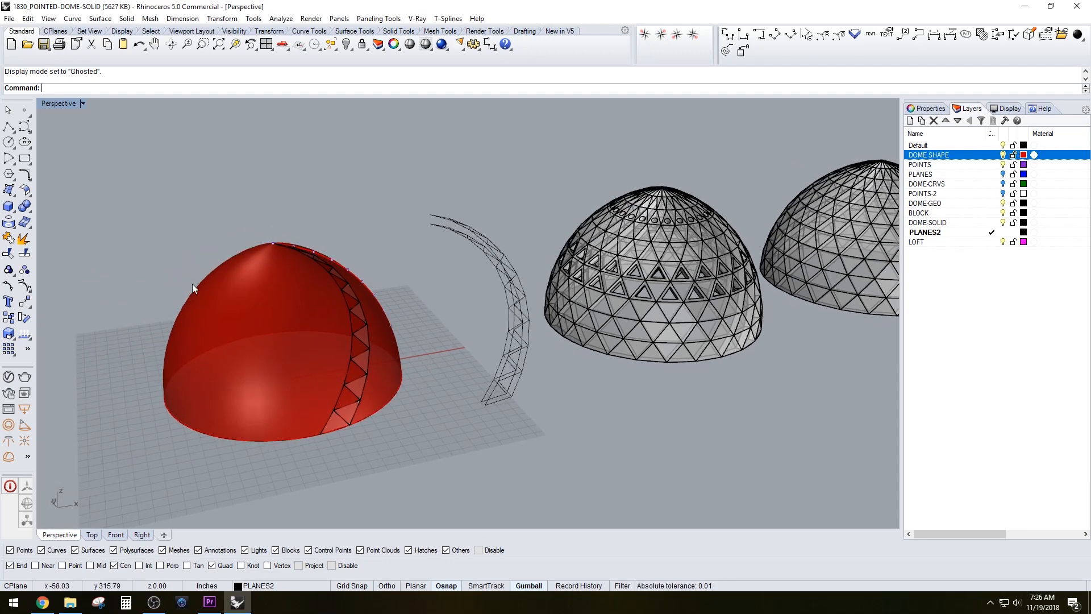
right_drag(380, 366, 486, 333)
shift+right_drag(755, 299, 621, 298)
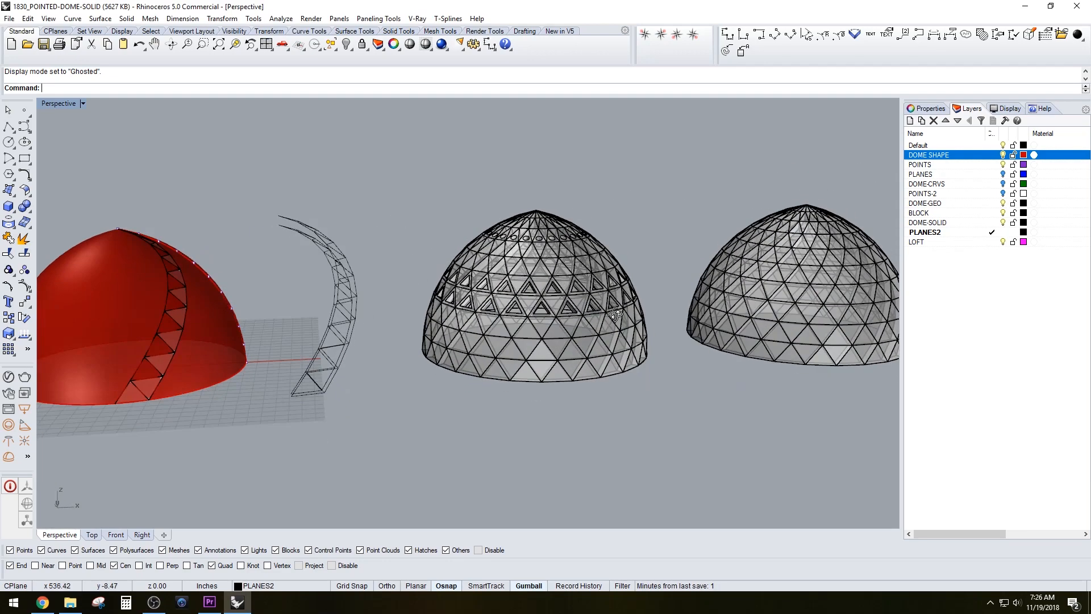
scroll(546, 352, up, 8)
right_drag(551, 395, 571, 374)
scroll(571, 374, down, 5)
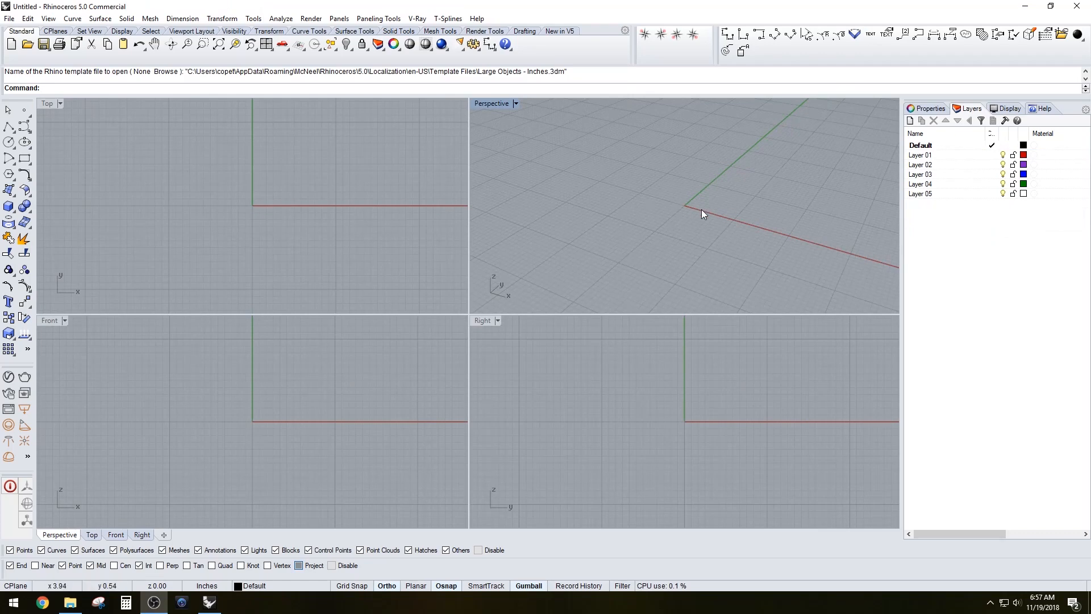
- Maximize the Perspective viewport and frame the origin of the construction plane
scroll(750, 231, up, 1)
double_click(492, 104)
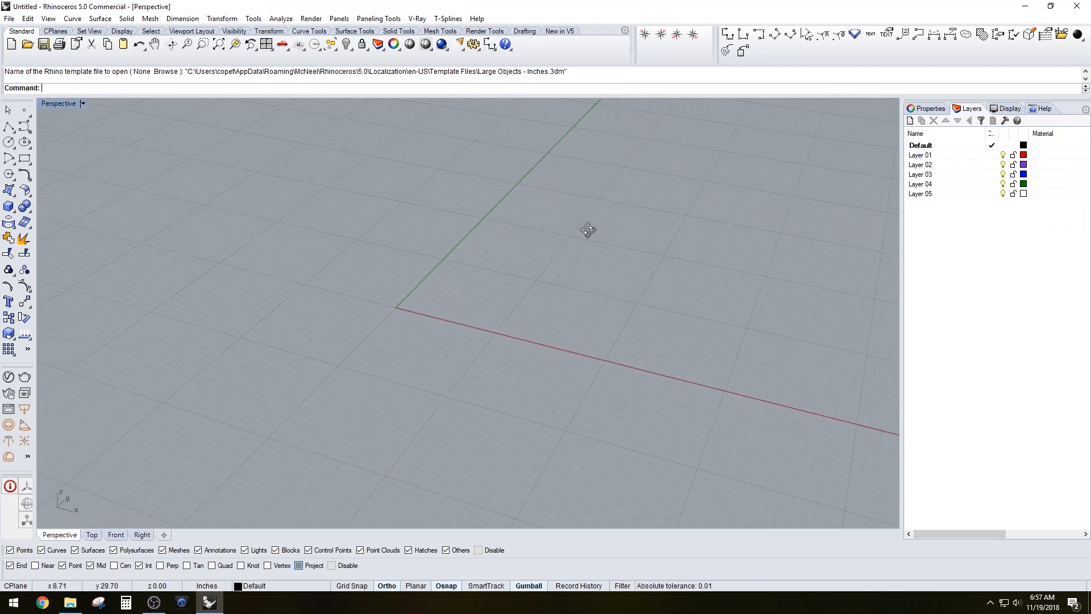
scroll(574, 238, down, 4)
right_drag(588, 230, 587, 257)
scroll(395, 212, down, 2)
shift+right_drag(420, 216, 430, 252)
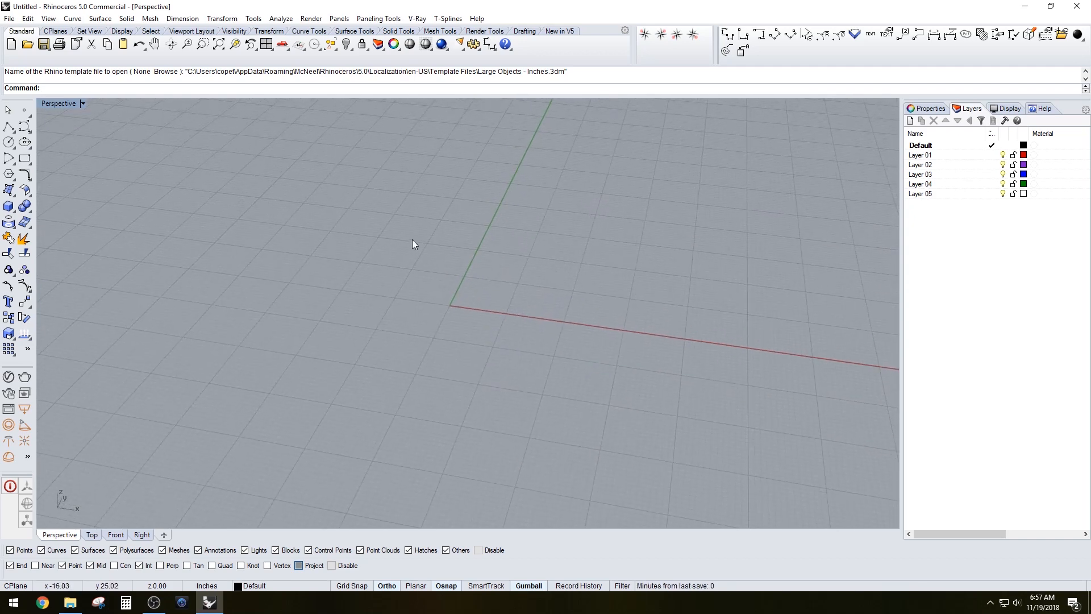
- Draw a circle centered at 0,0,0 with a radius of 120 inches
click(8, 142)
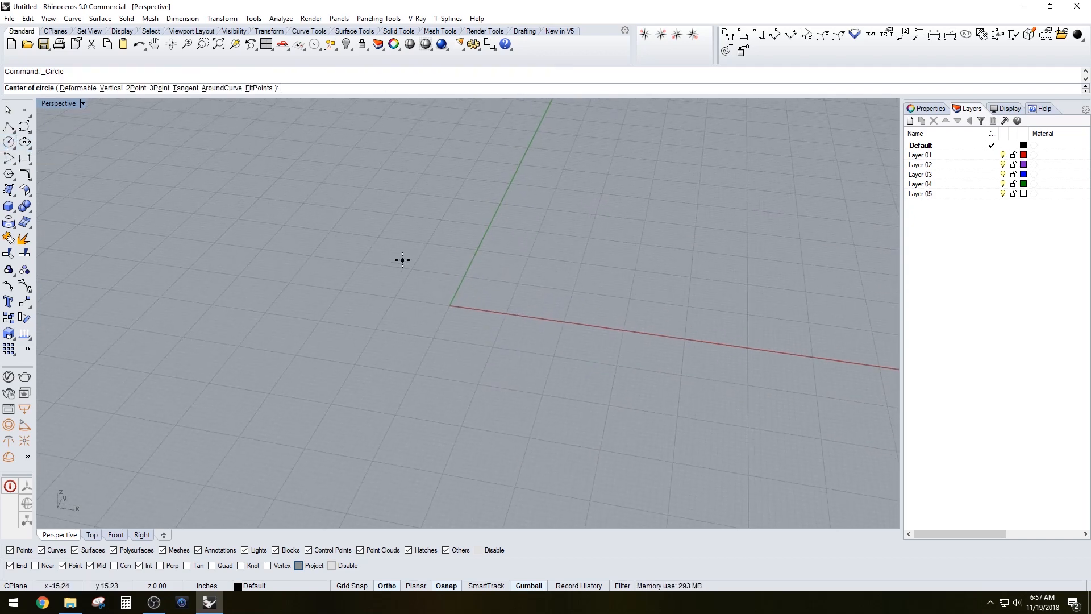
text(0,0,0)
key(Return)
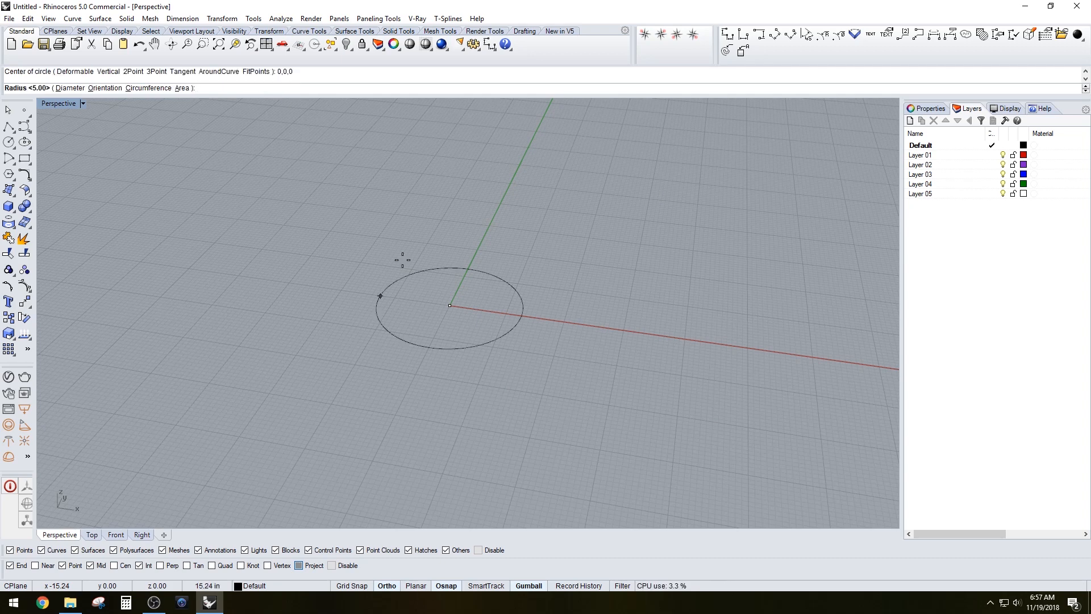
key(Return)
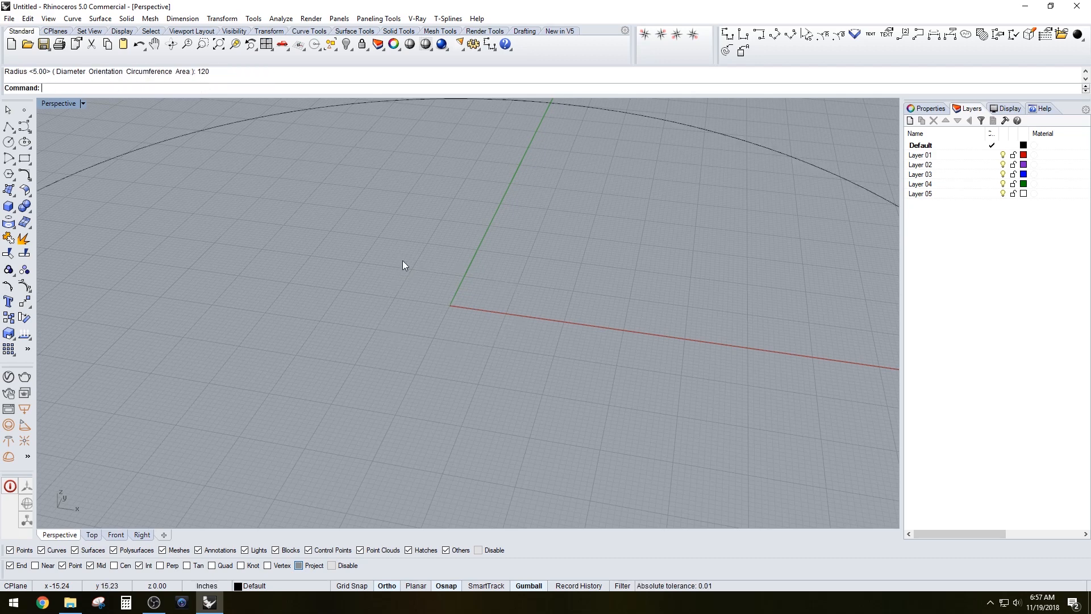
- Draw a line from the circle's center to its quadrant on the positive X axis, using the Cen and Quad object snaps
scroll(760, 275, down, 8)
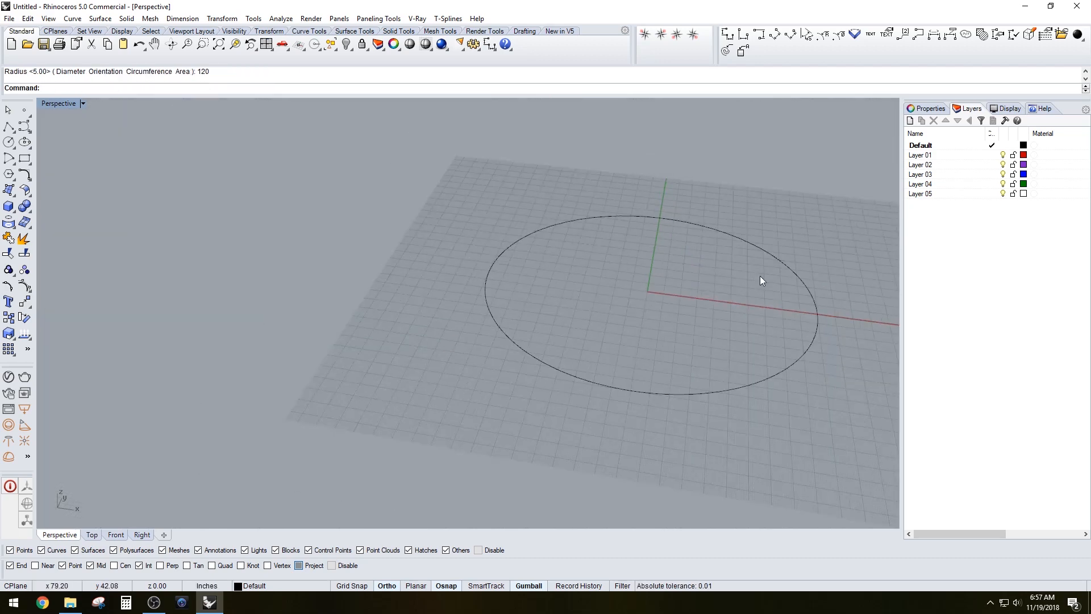
right_drag(759, 275, 645, 250)
scroll(370, 243, up, 5)
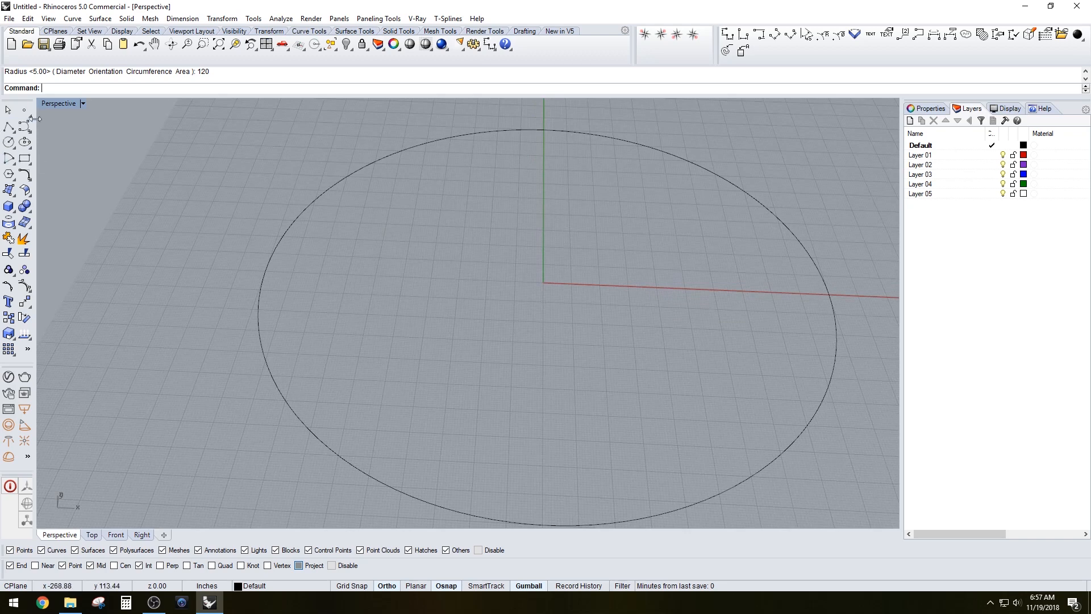
click(10, 127)
scroll(288, 275, down, 3)
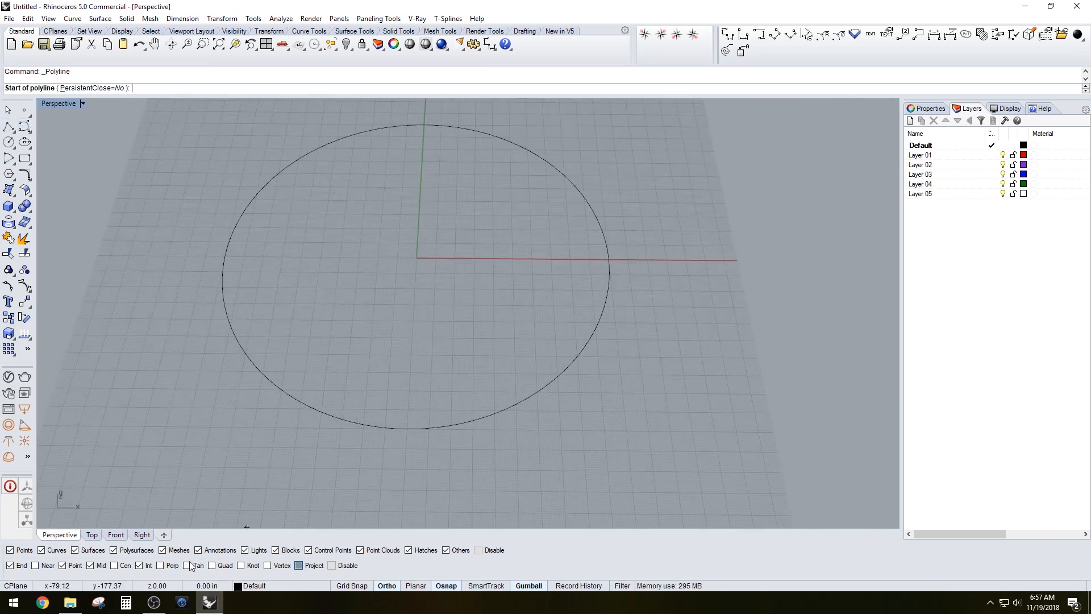
click(64, 564)
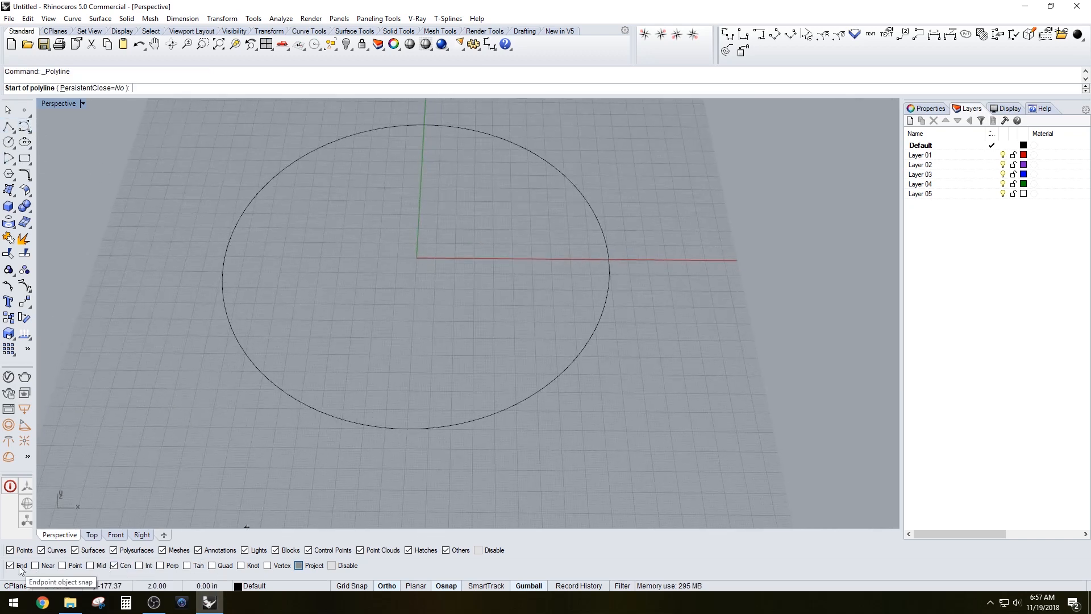
click(19, 565)
click(463, 420)
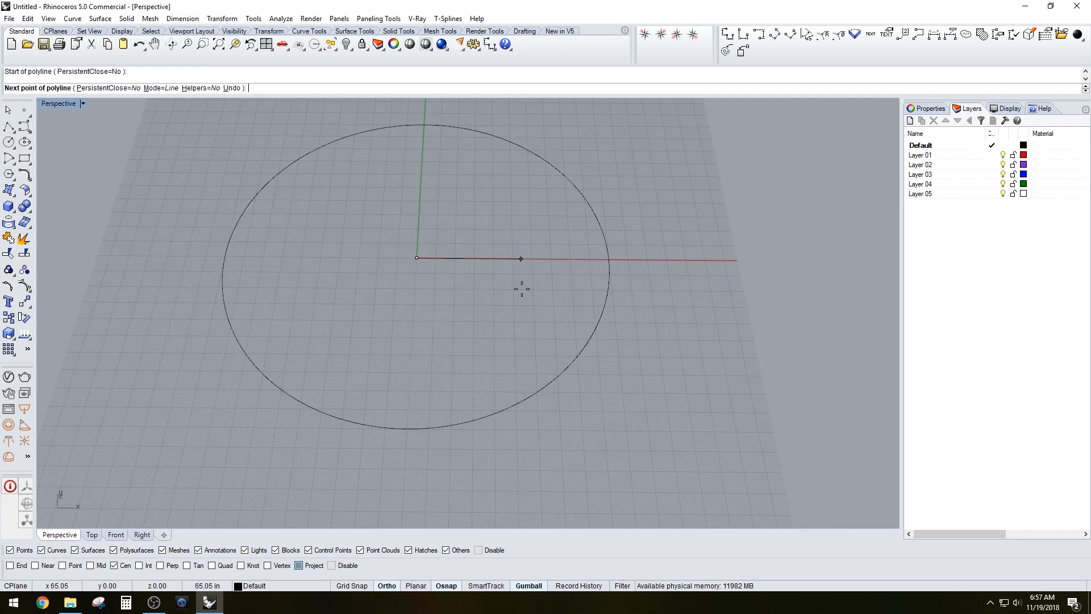
click(113, 566)
click(212, 566)
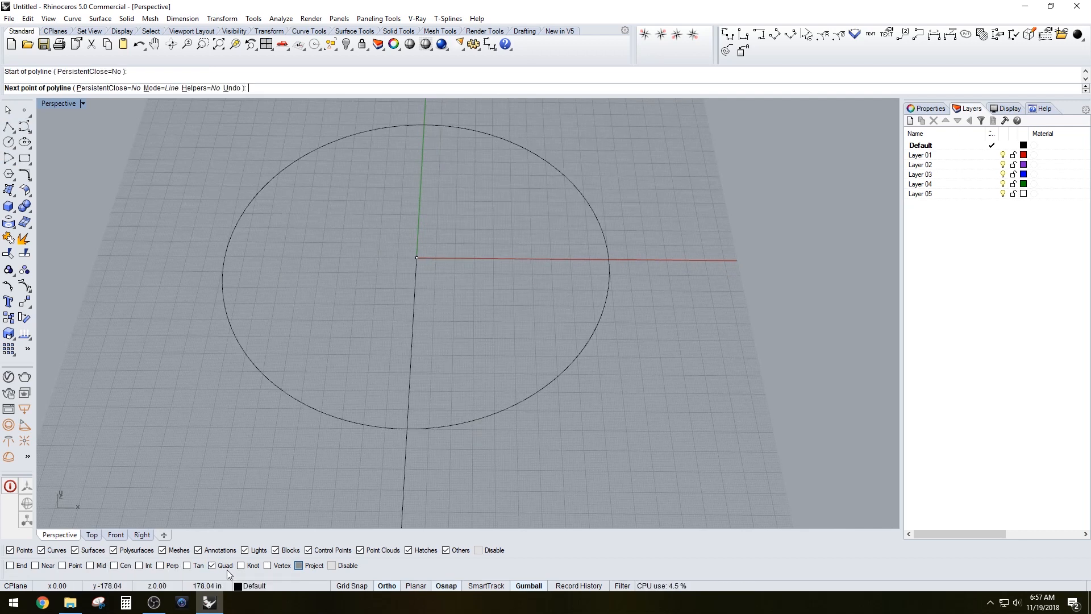
click(603, 255)
right_click(596, 261)
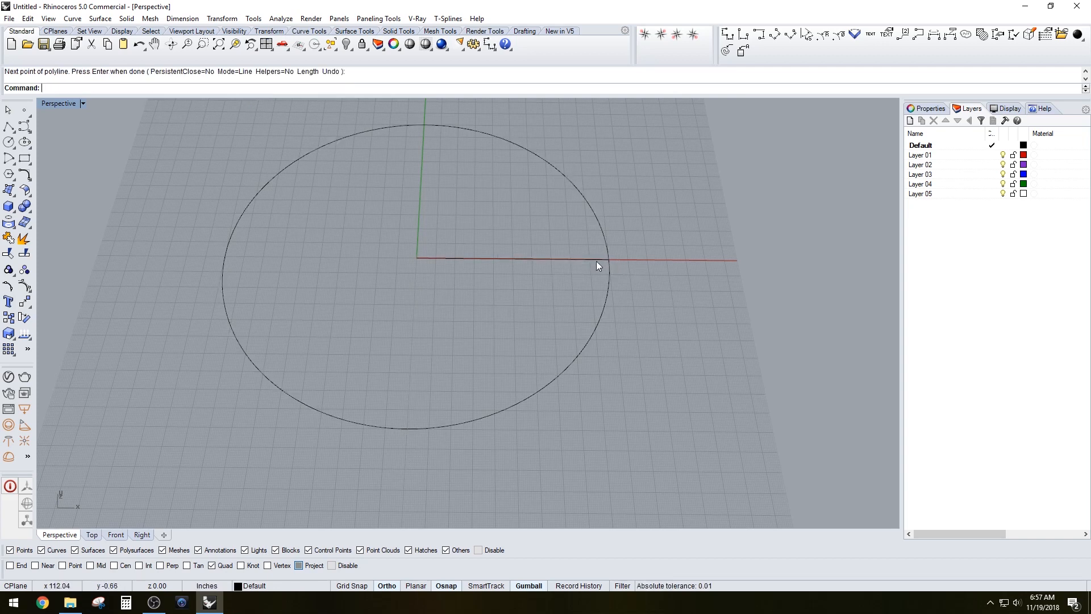
- Extrude the radius line vertically into a plane about 148.5 inches high, and delete the original line
click(595, 260)
right_drag(493, 324, 512, 281)
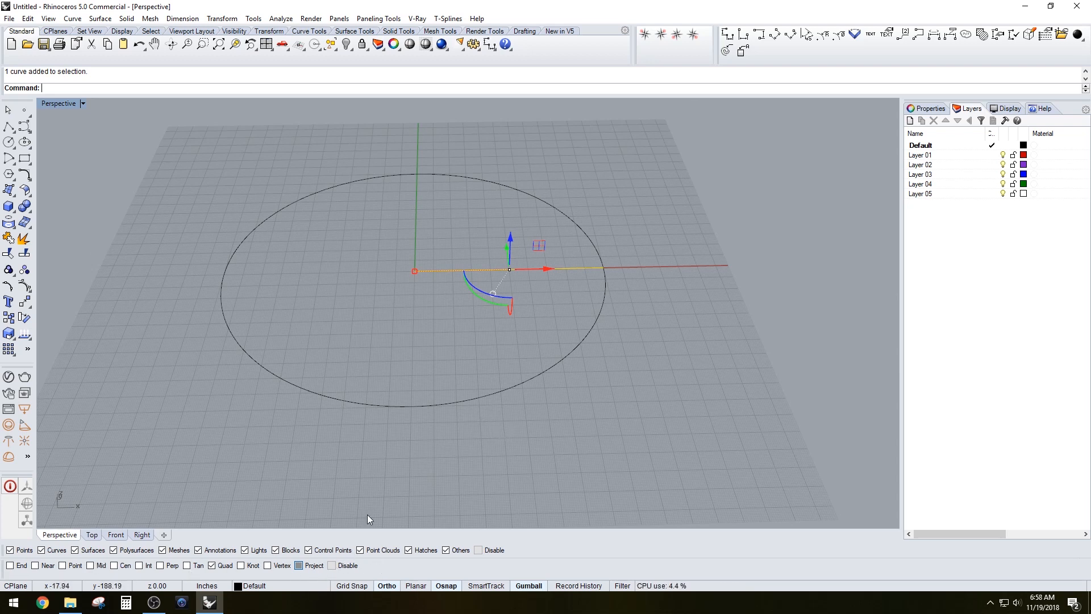
click(607, 400)
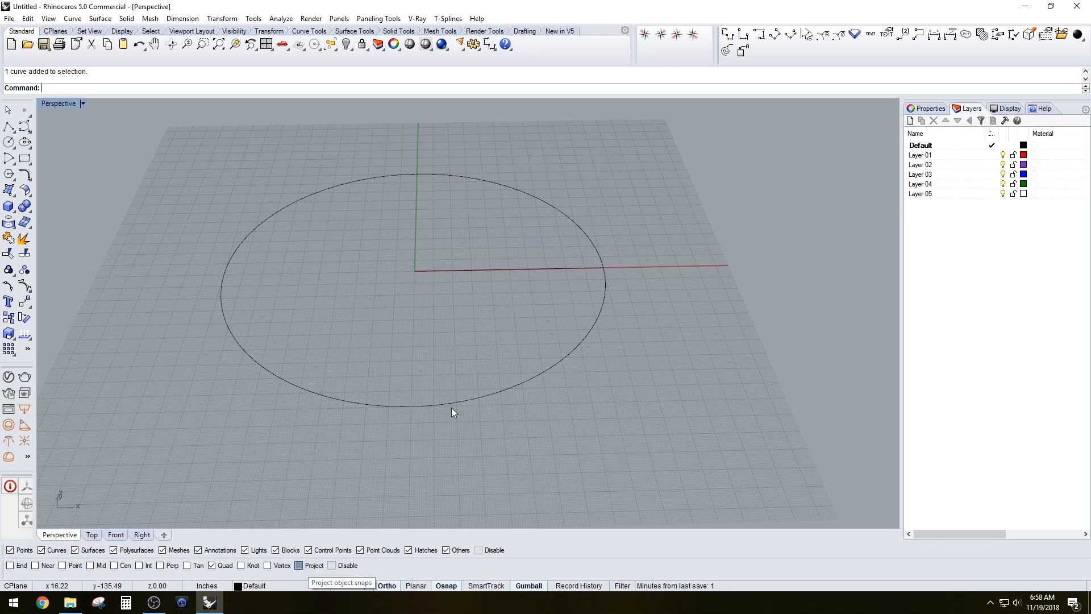
click(473, 270)
text(Extrude)
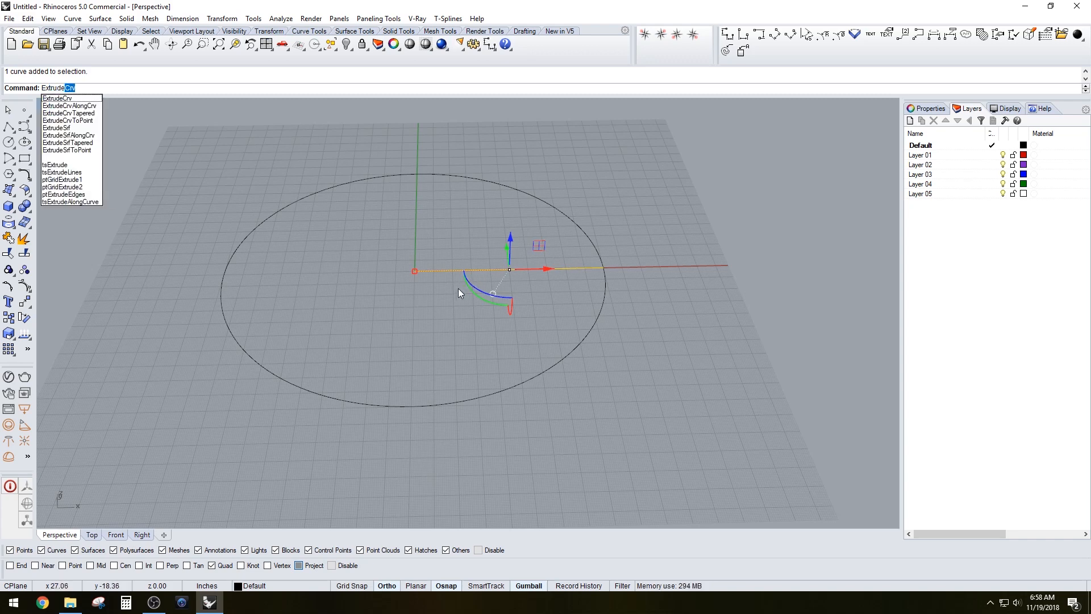
key(Return)
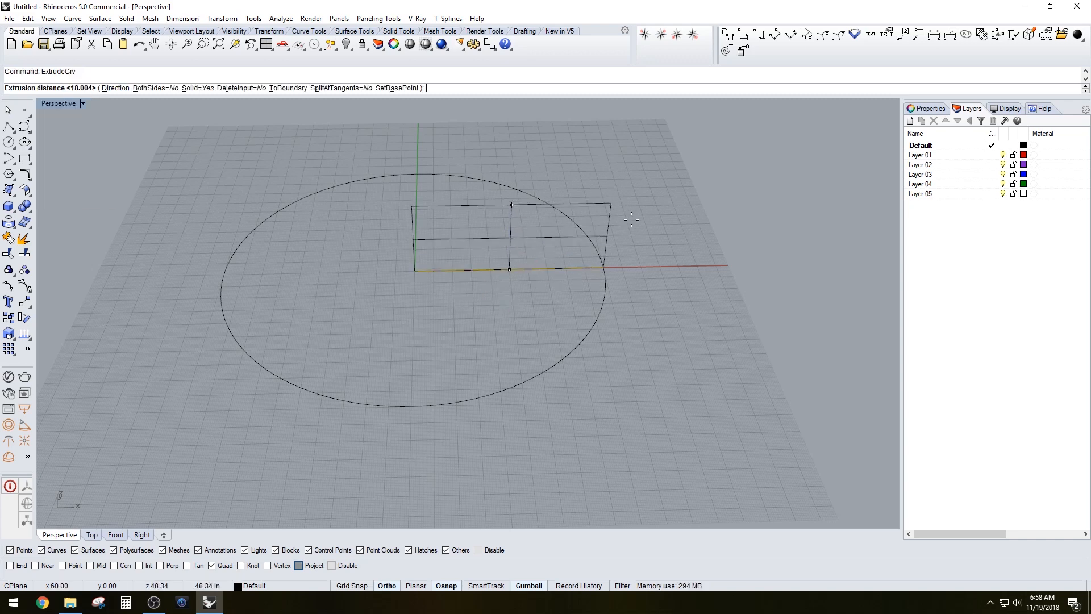
scroll(619, 189, down, 2)
right_drag(619, 189, 585, 190)
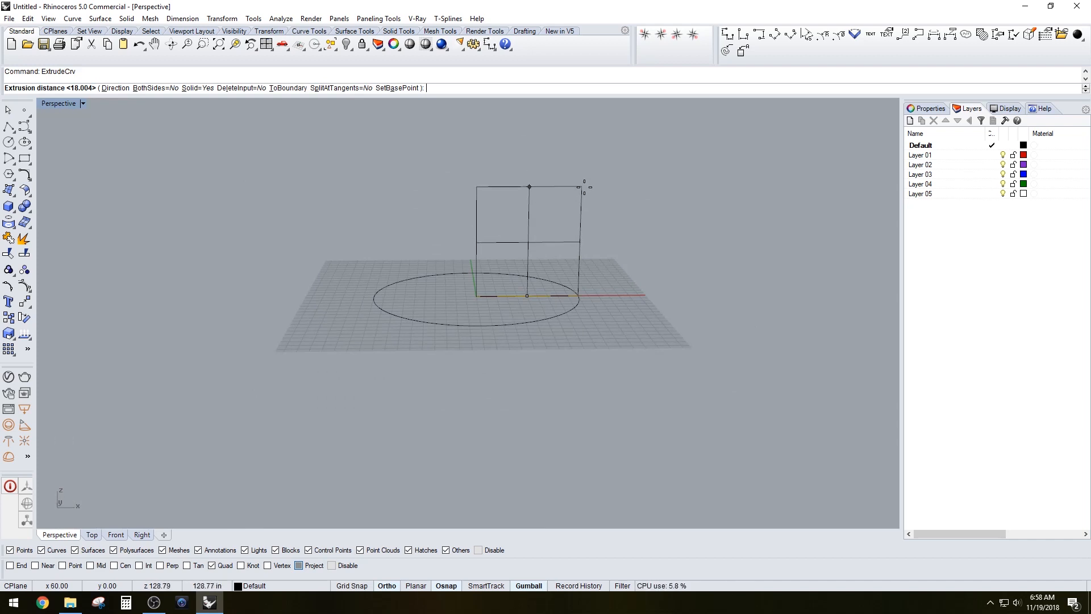
click(583, 173)
scroll(528, 215, up, 2)
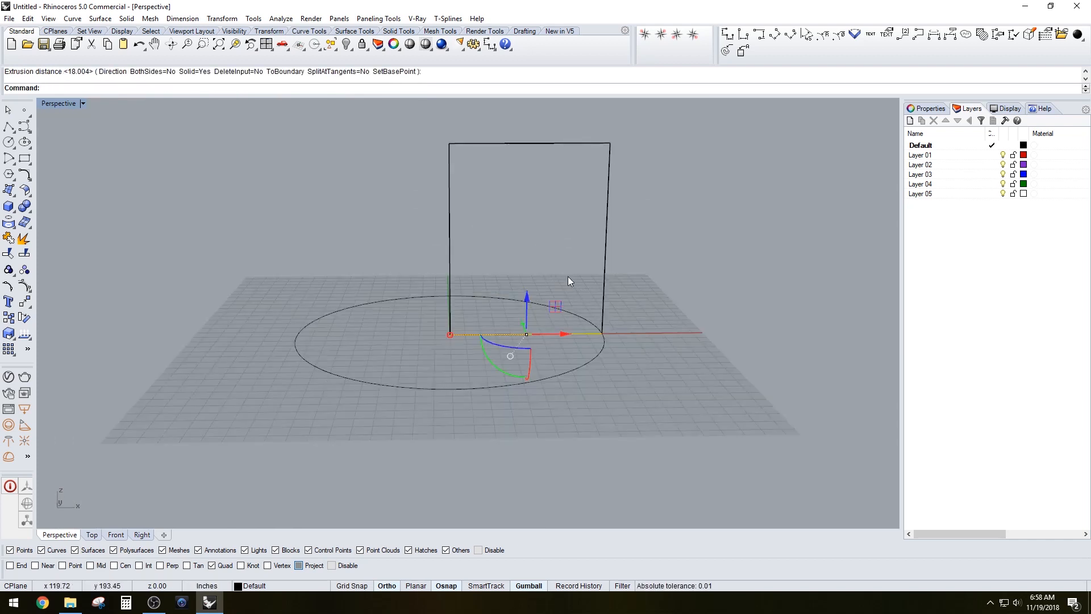
key(Delete)
right_drag(676, 254, 679, 282)
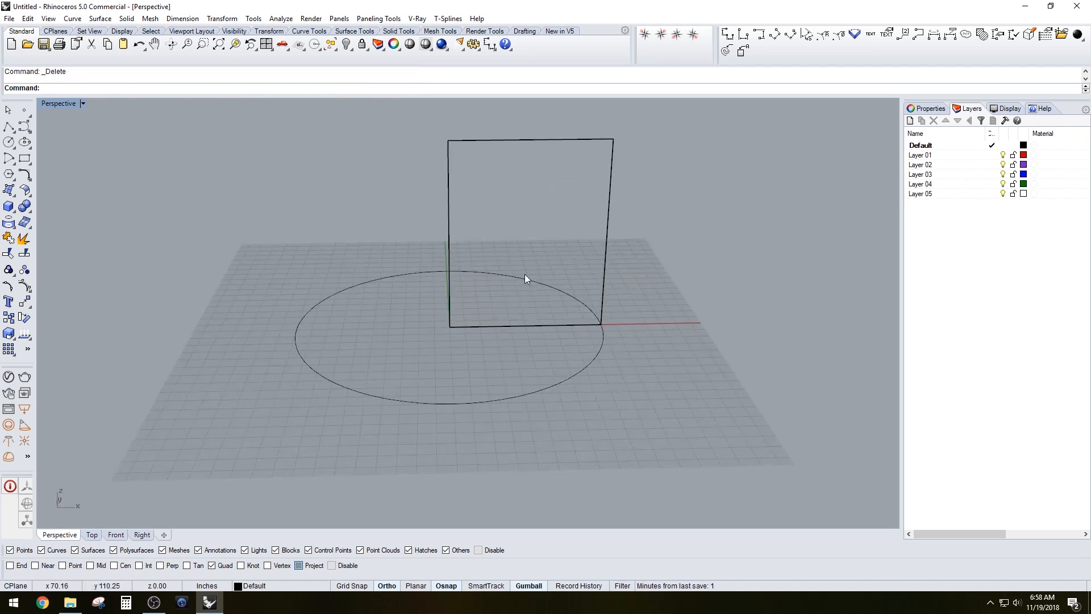
right_drag(561, 280, 571, 299)
text(Arc)
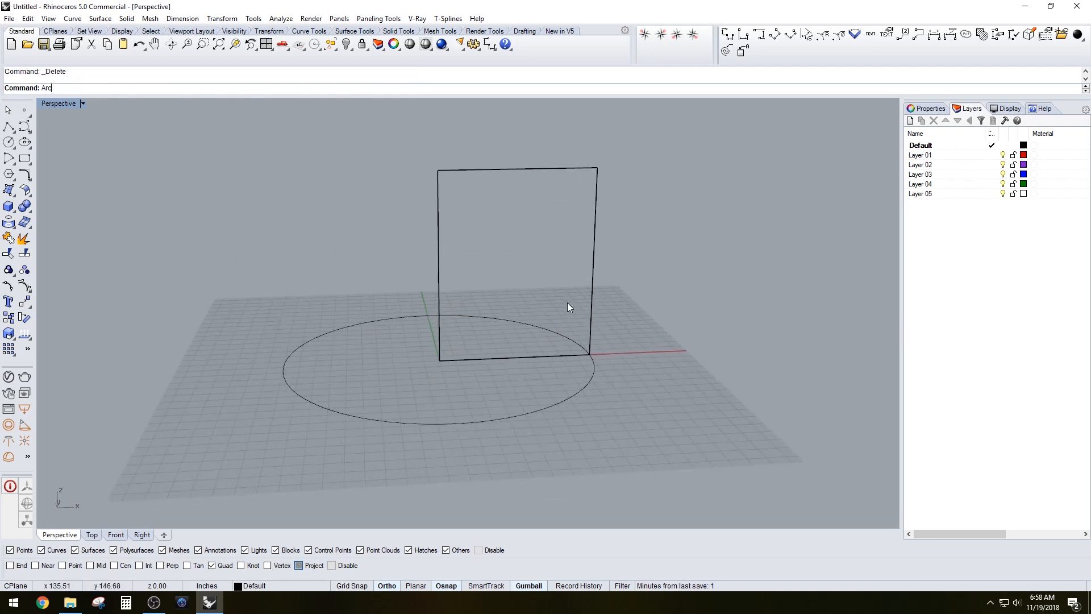
key(Return)
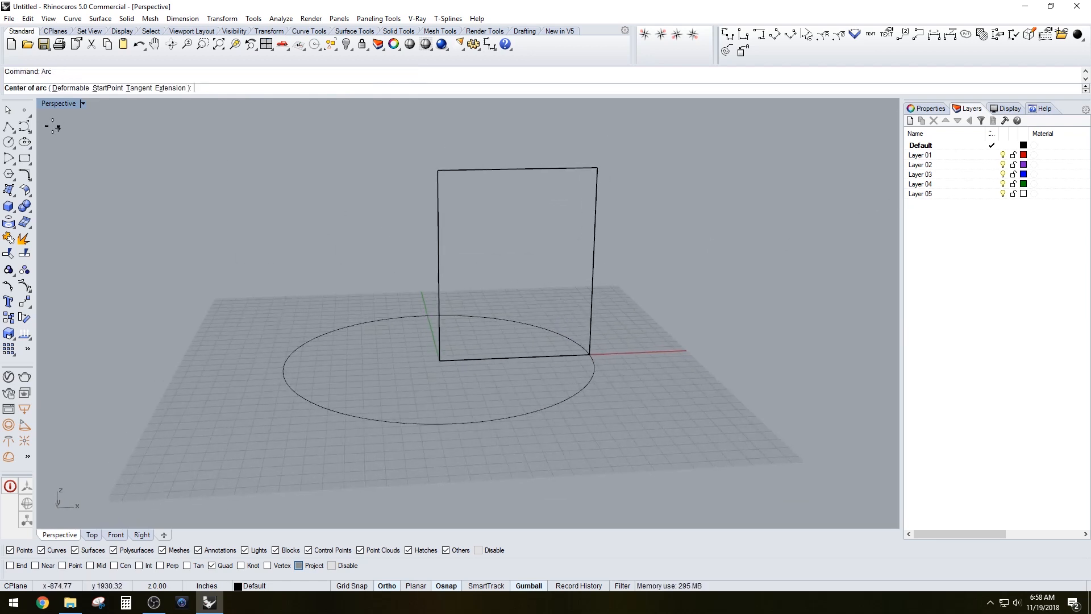
click(594, 354)
key(Escape)
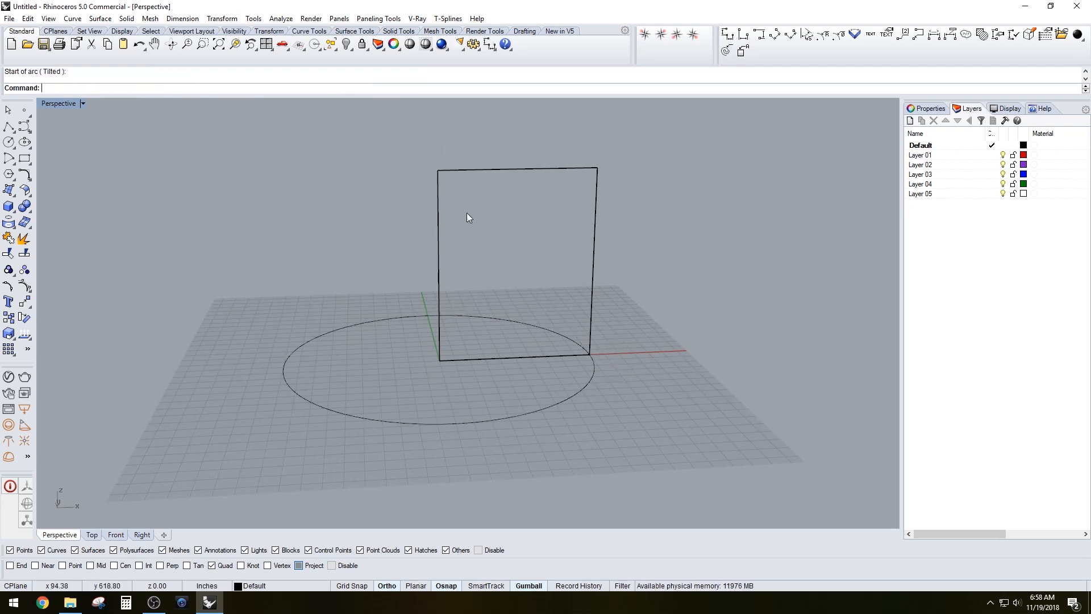
right_click(467, 216)
click(113, 88)
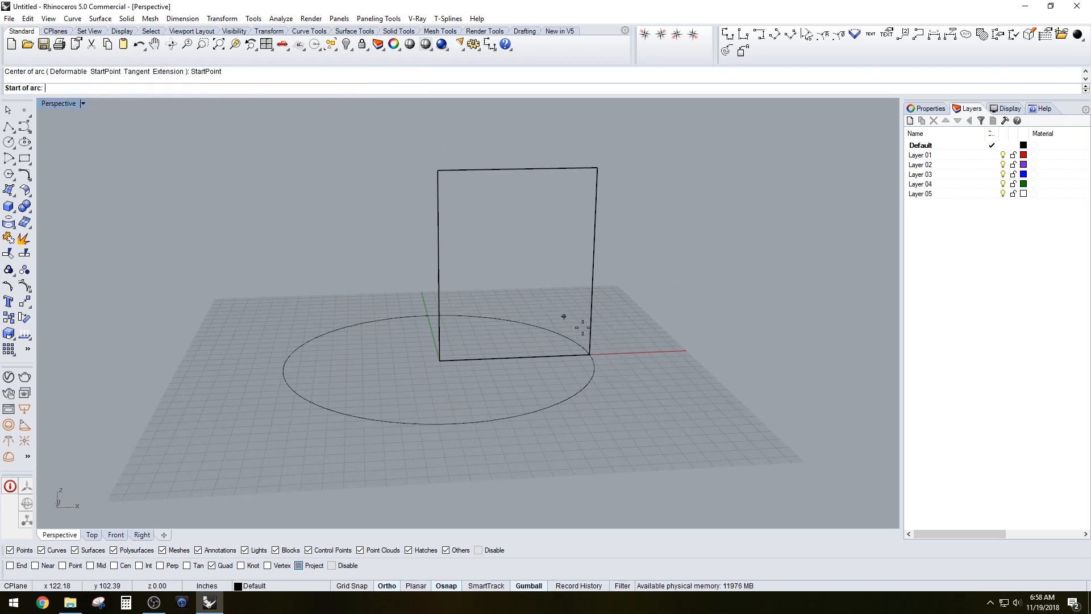
click(594, 356)
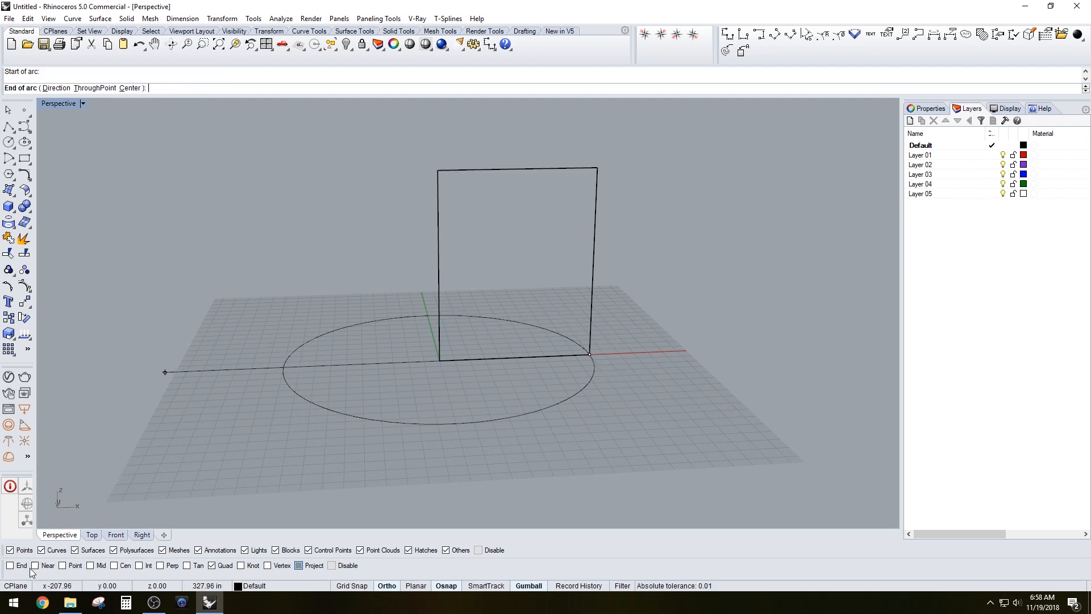
click(438, 170)
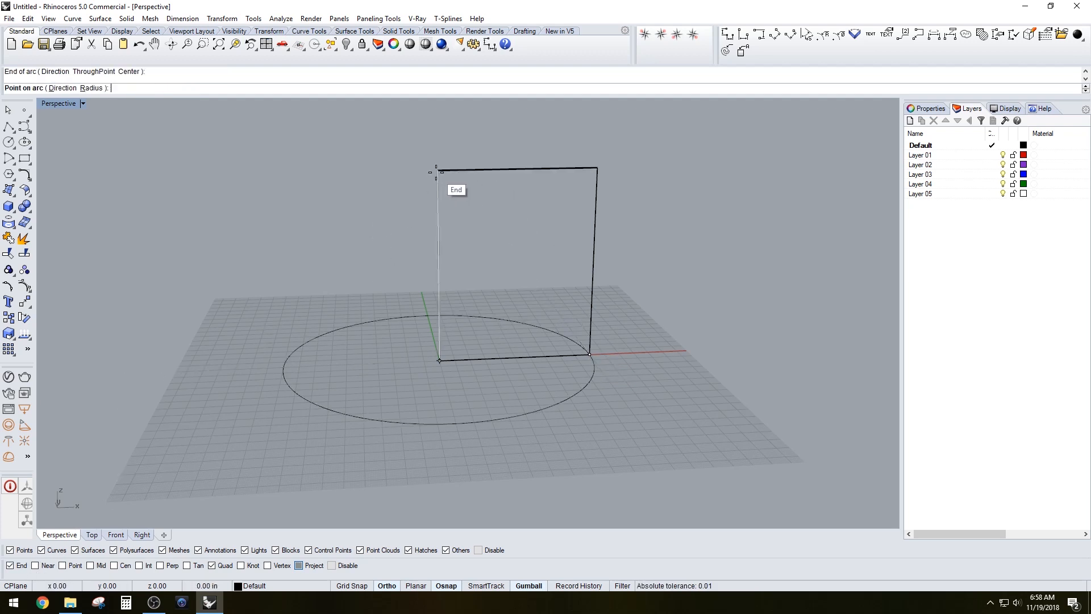
key(Escape)
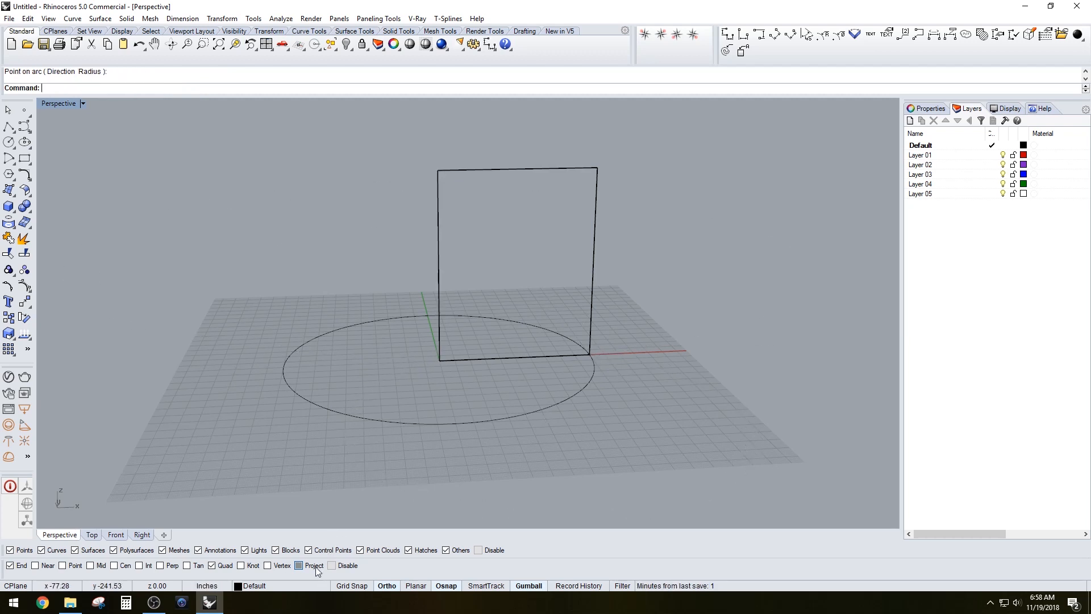
- Turn off snap projection and draw an arc from the circle's X-axis quadrant to the plane's top corner above the center, starting vertically
click(311, 568)
right_click(608, 275)
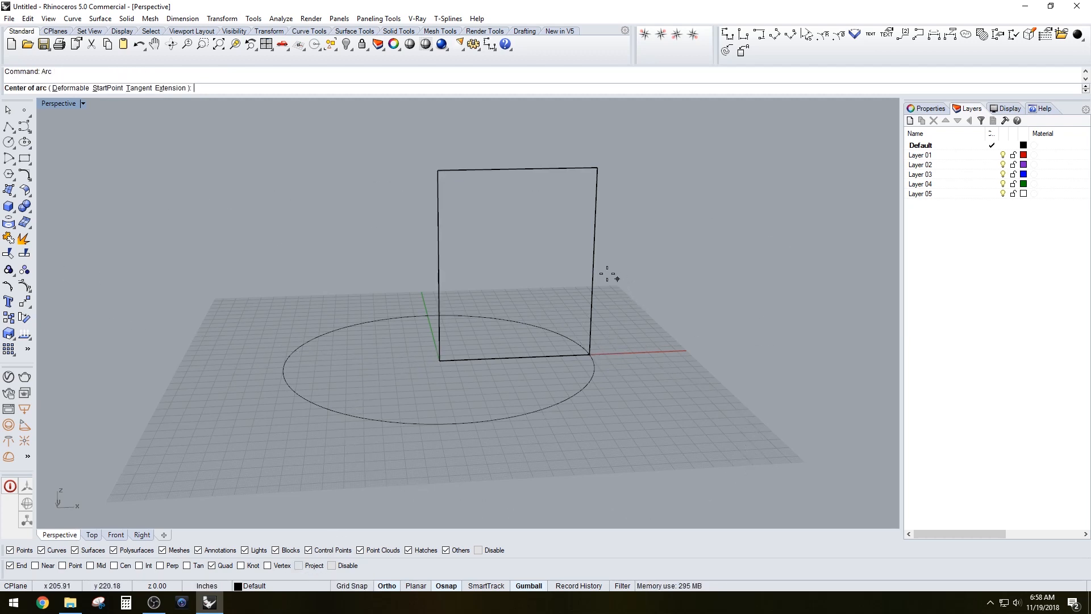
click(108, 87)
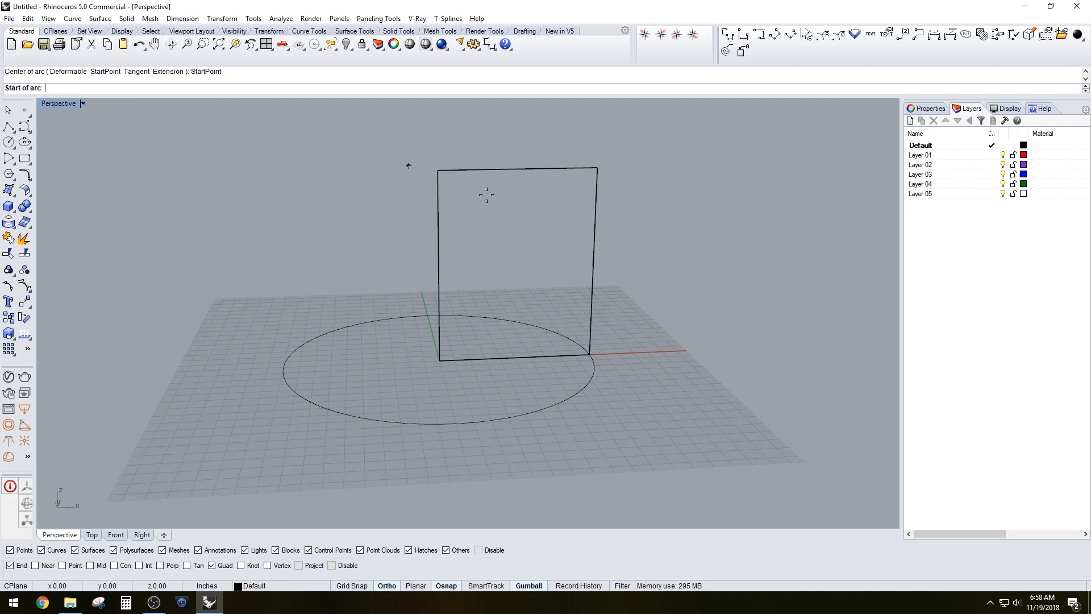
click(591, 356)
click(438, 170)
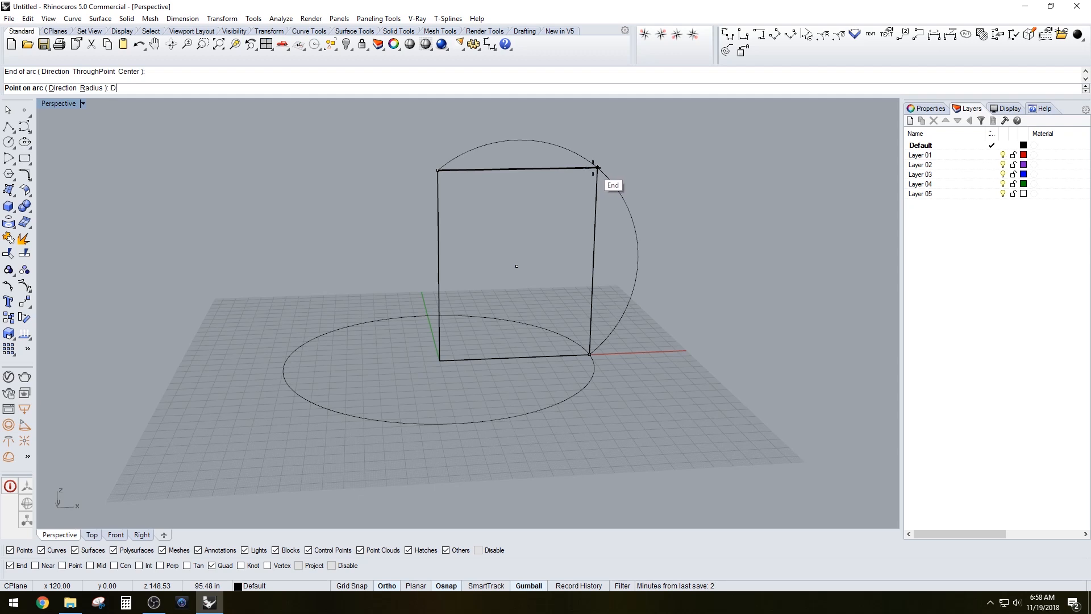
key(Return)
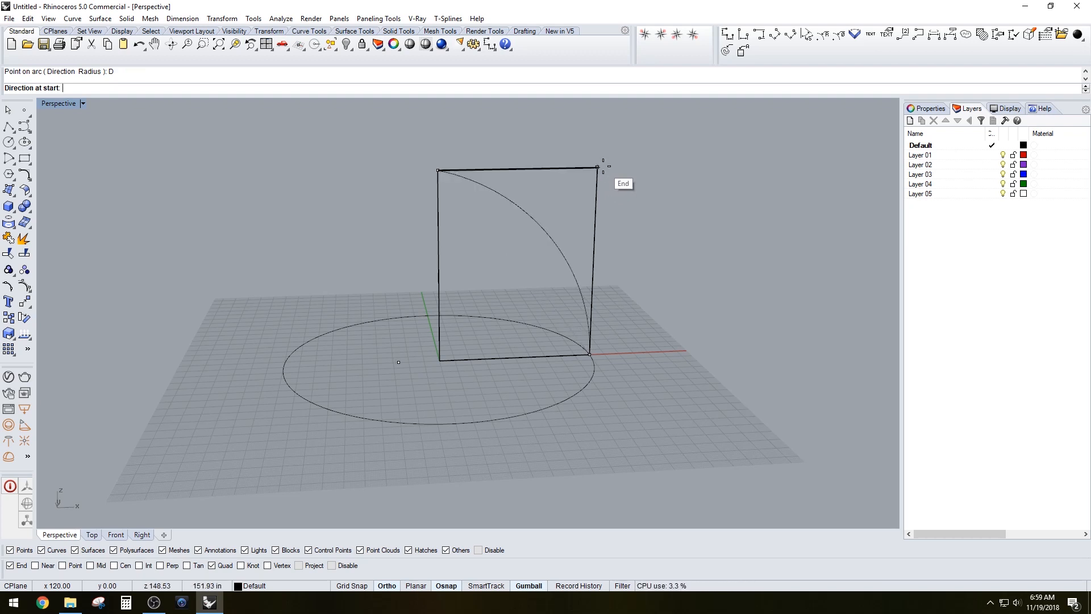
click(603, 166)
right_drag(598, 187, 586, 239)
click(596, 244)
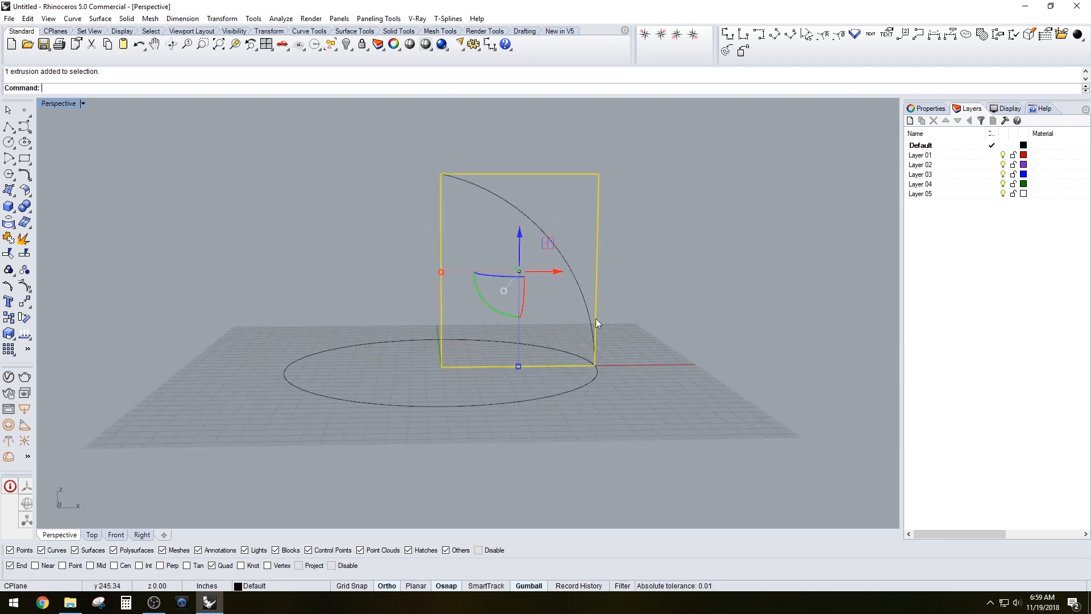
scroll(593, 372, up, 2)
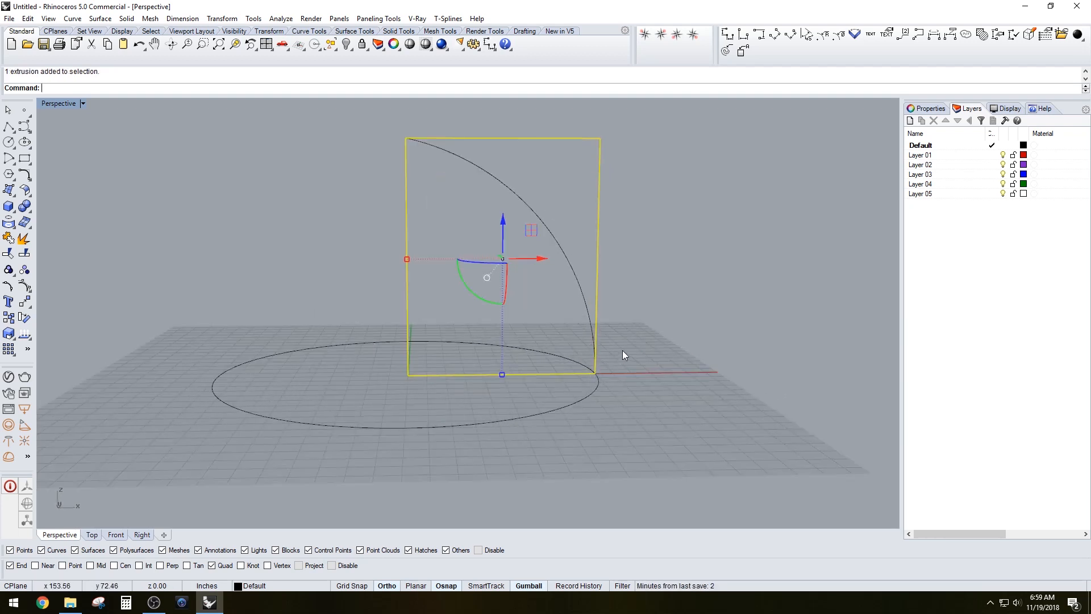
click(585, 299)
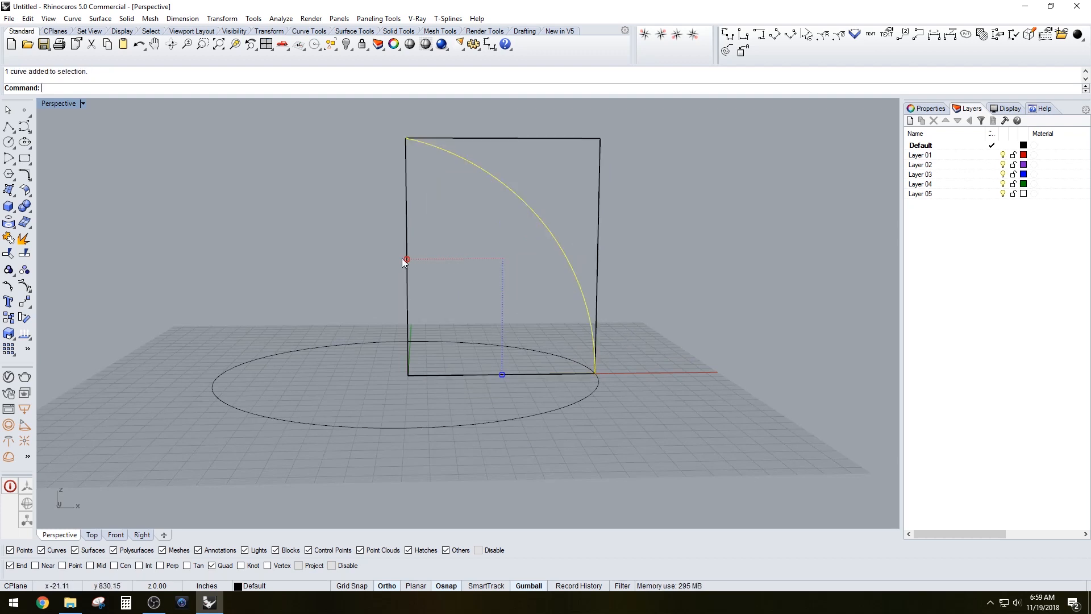
drag(407, 259, 389, 259)
key(ctrl+z)
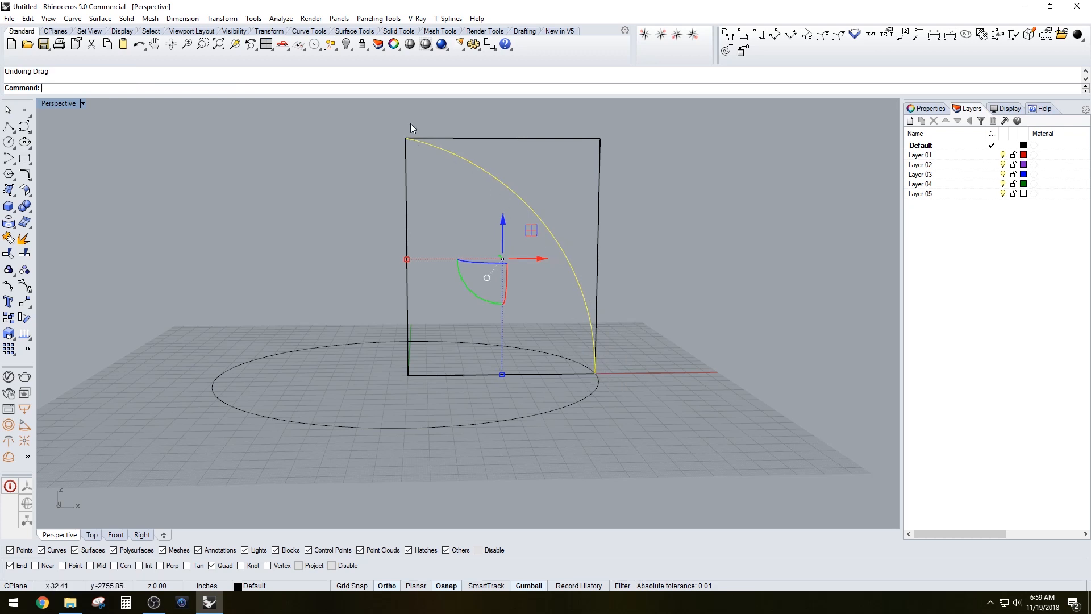
- Delete the vertical construction plane, leaving the arc and the base circle
click(638, 347)
right_drag(638, 346, 626, 360)
click(602, 262)
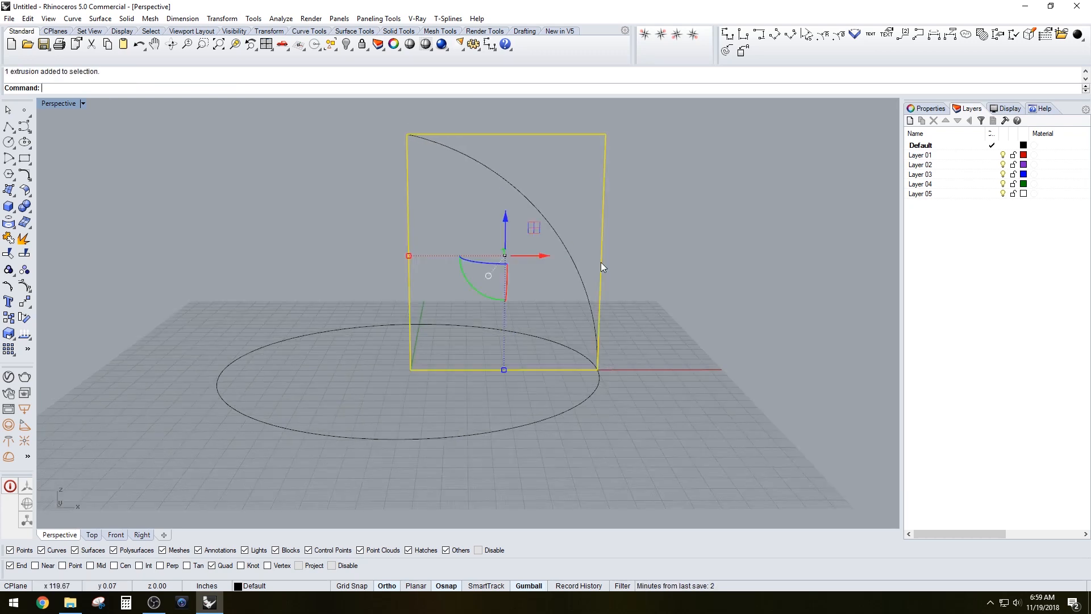
key(Delete)
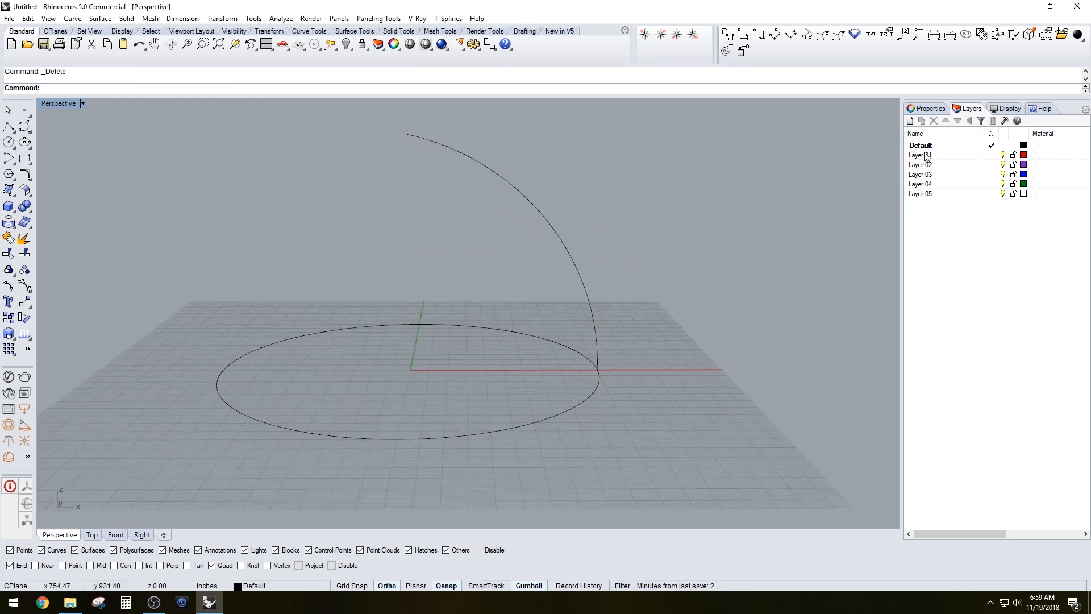
- Make Layer 01 the current layer and rename it DOME SHAPE
click(992, 156)
click(933, 156)
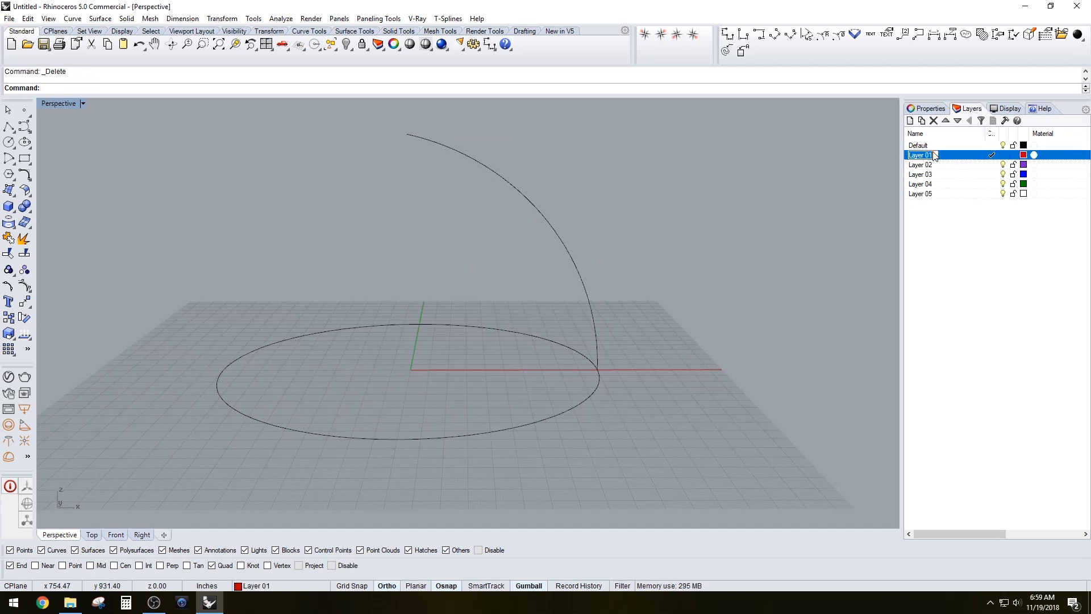
text(DOME SHAPE)
key(Return)
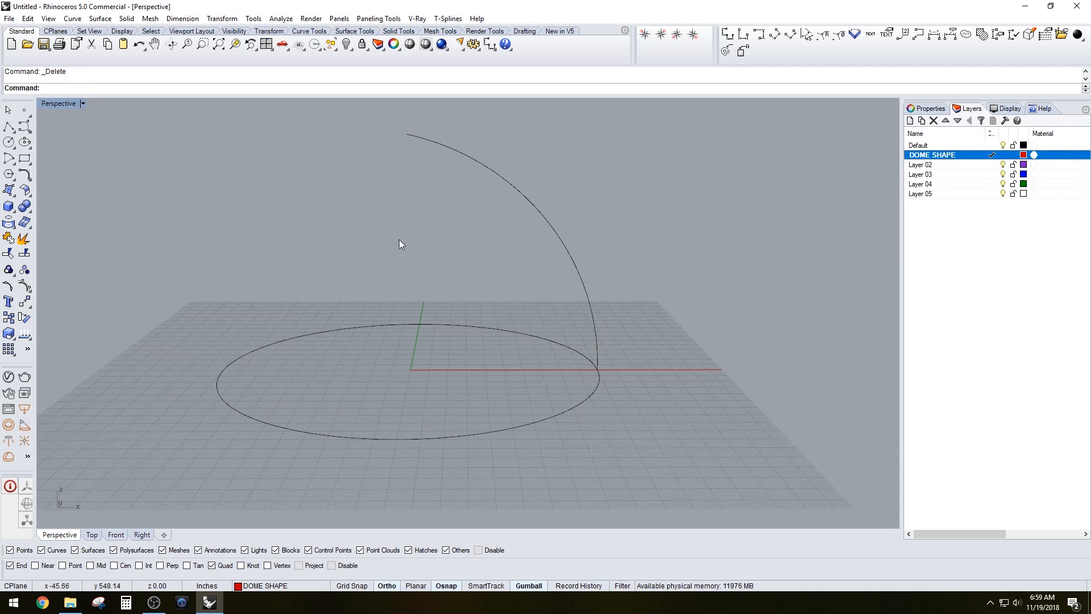
right_drag(609, 257, 606, 342)
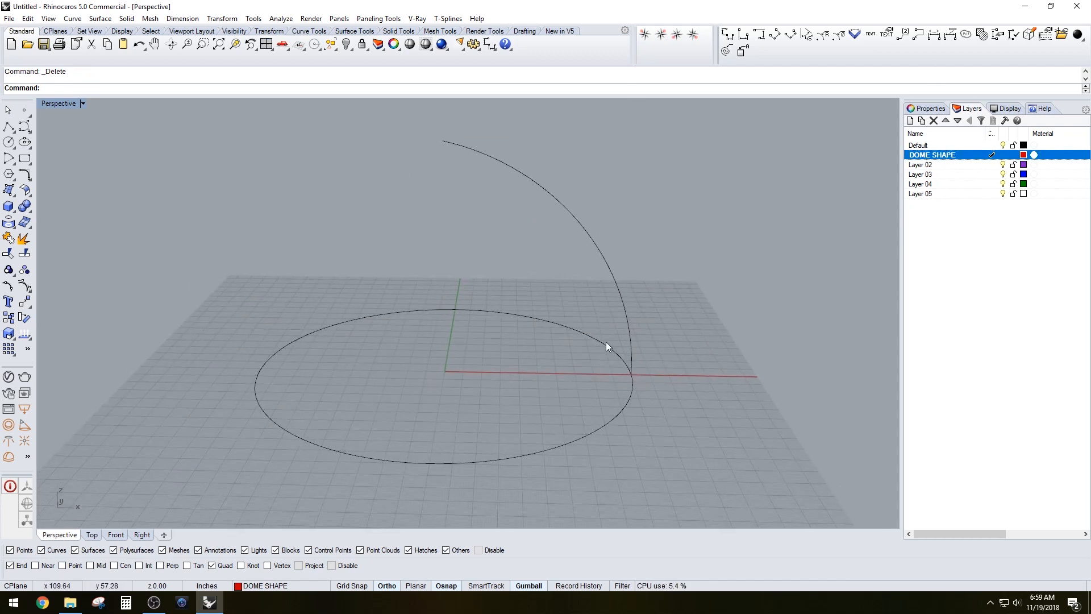
click(605, 343)
text(S)
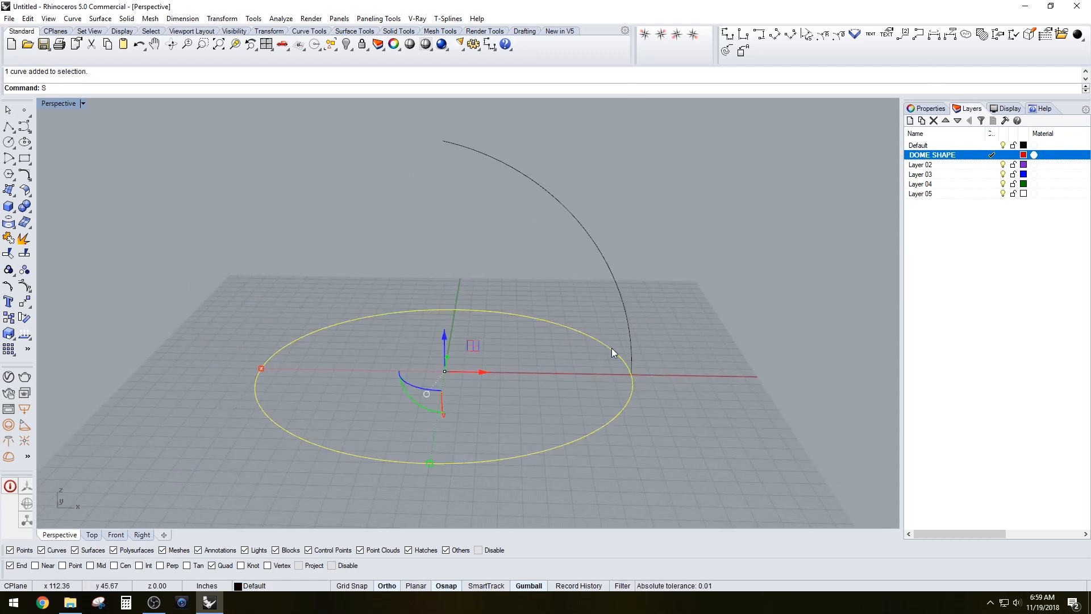
text(w)
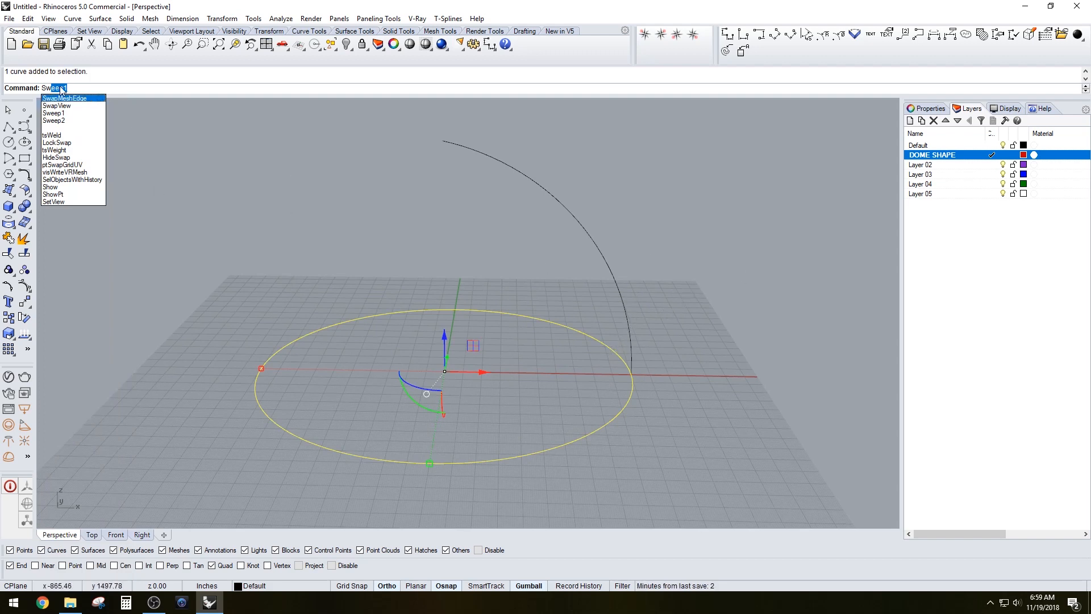
key(Return)
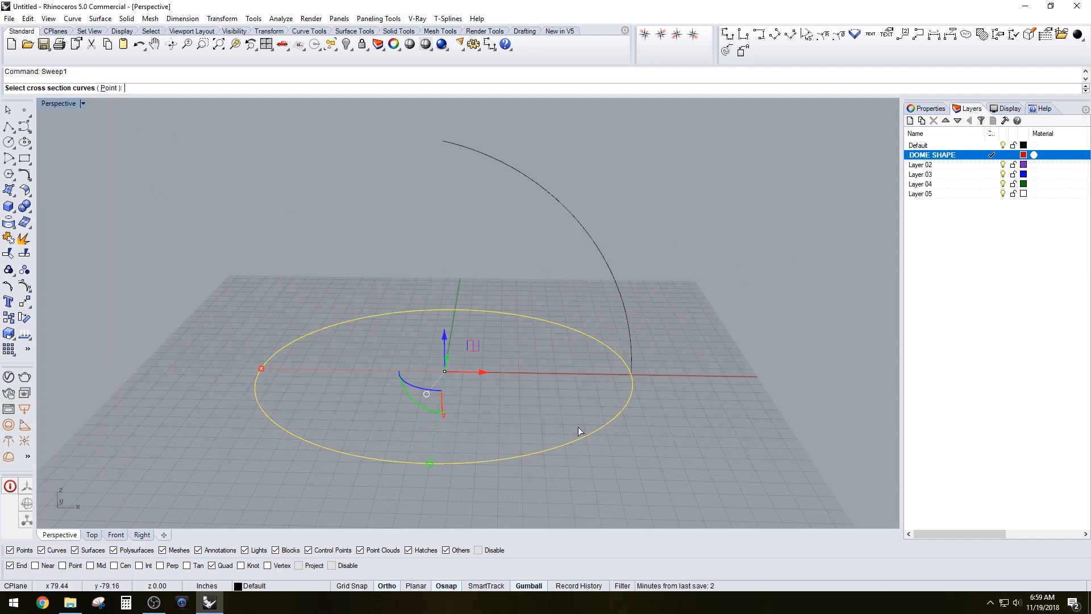
key(Escape)
key(Escape)
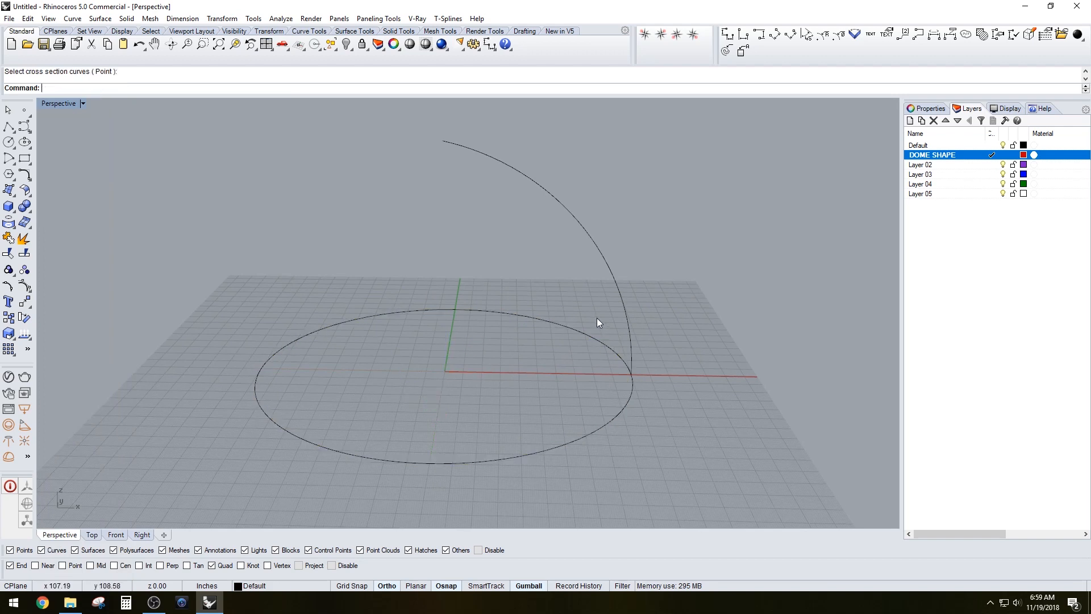
- Start a one-rail sweep using the base circle as the rail and the arc as the cross section
key(Return)
click(582, 335)
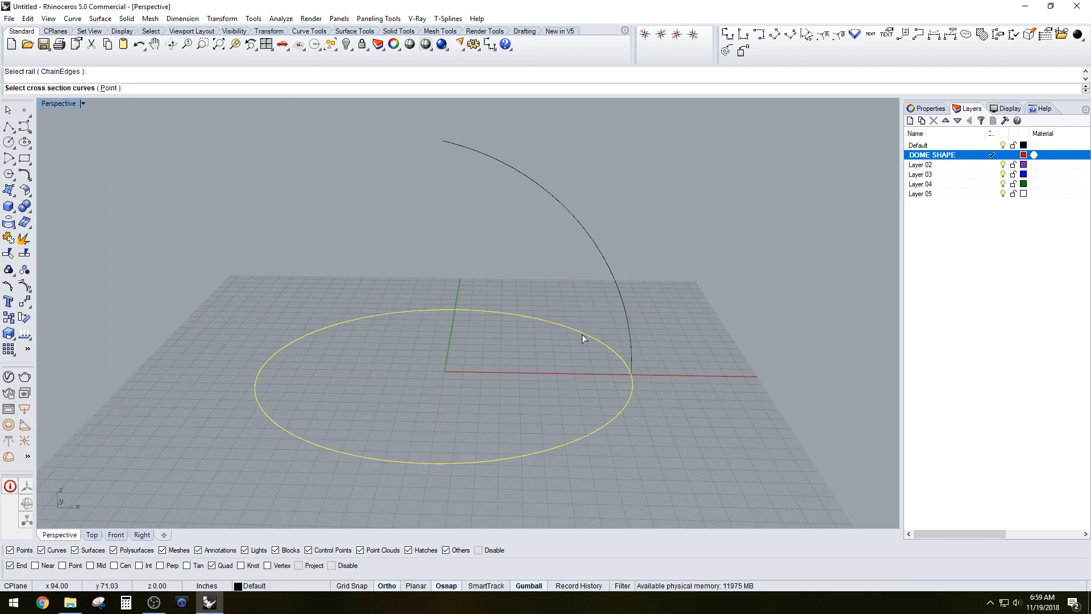
click(599, 252)
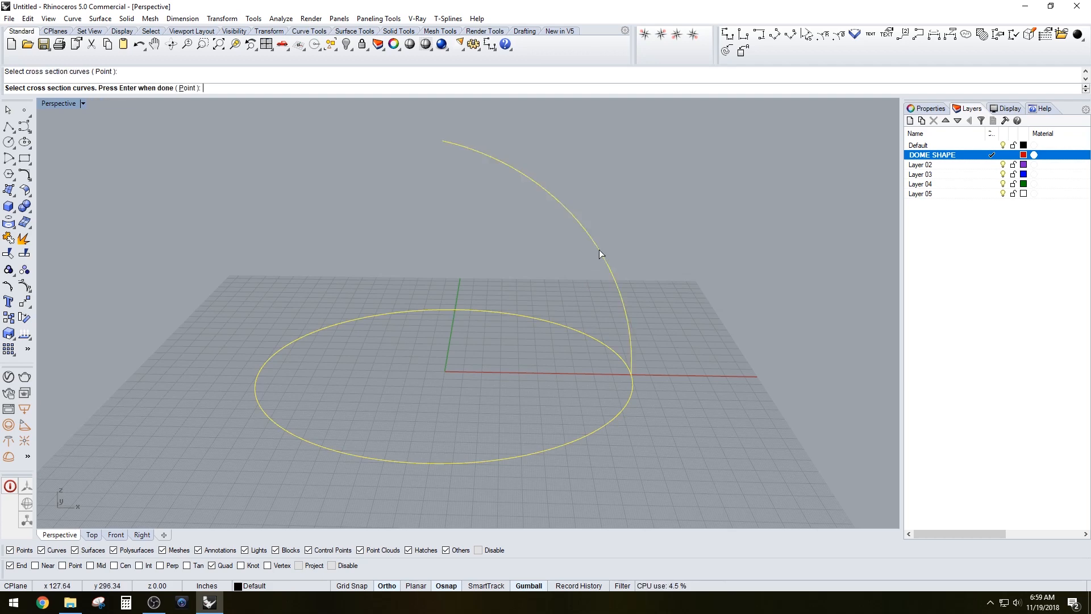
key(Return)
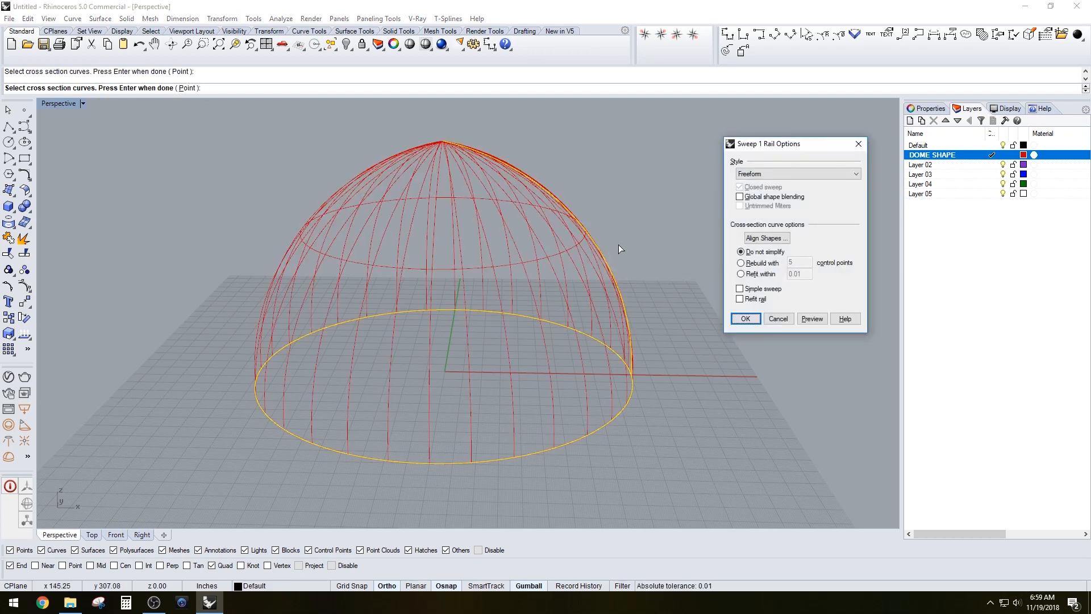
- Try the Roadlike Top, Roadlike Front and Roadlike Right styles for the sweep, previewing the front and right ones
click(790, 173)
click(777, 193)
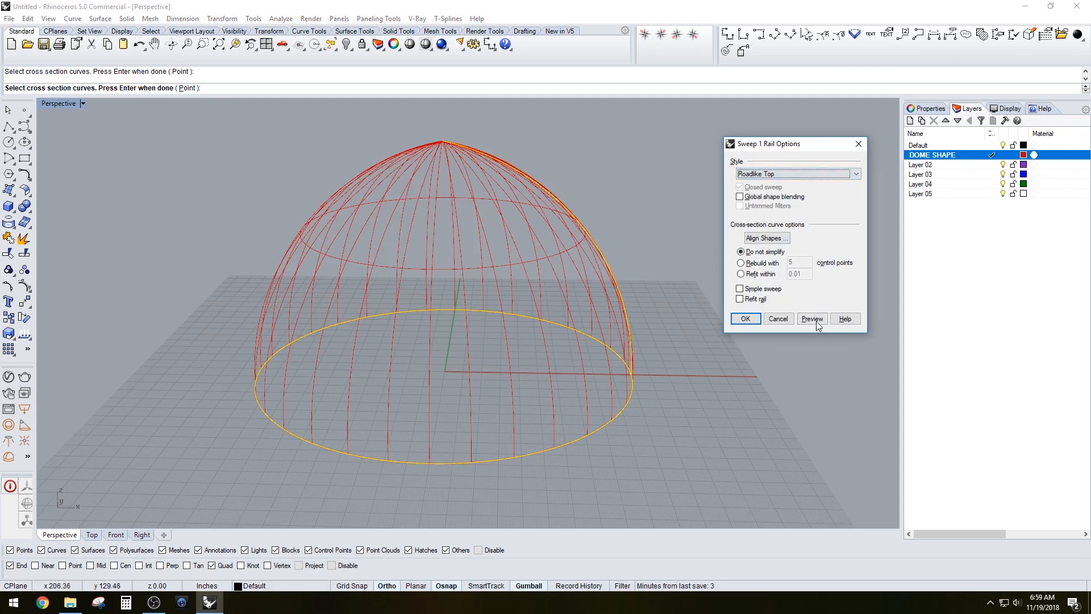
click(756, 173)
click(752, 199)
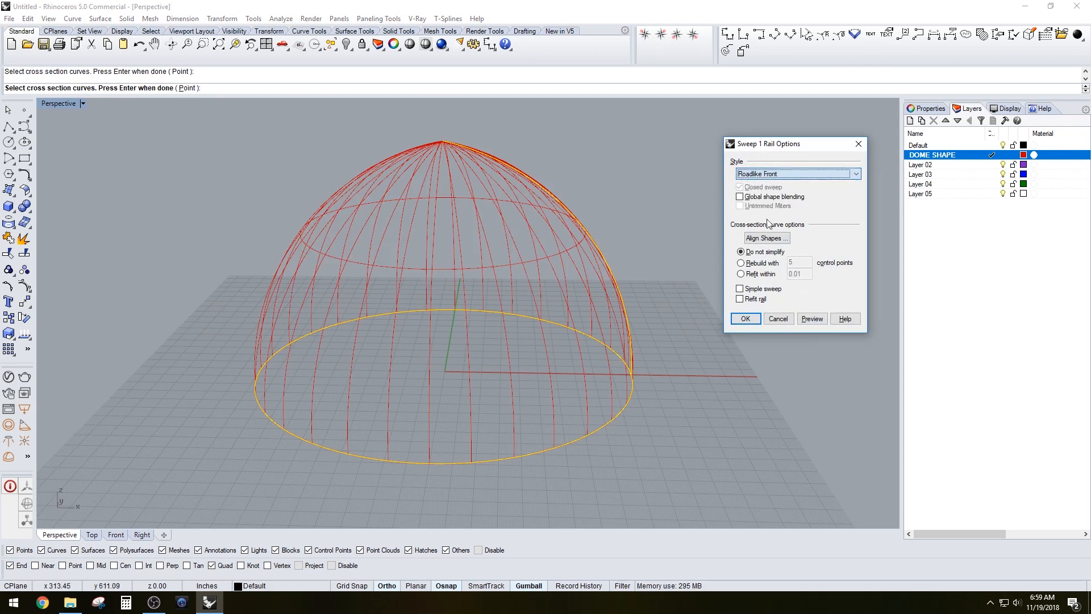
click(812, 318)
click(771, 175)
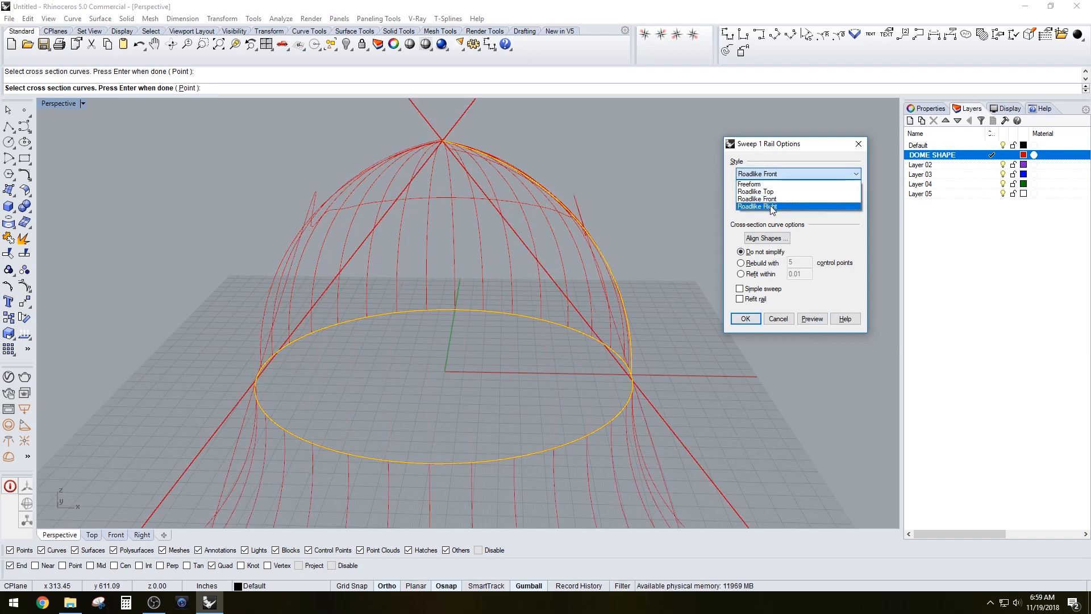
click(773, 206)
click(812, 318)
click(776, 175)
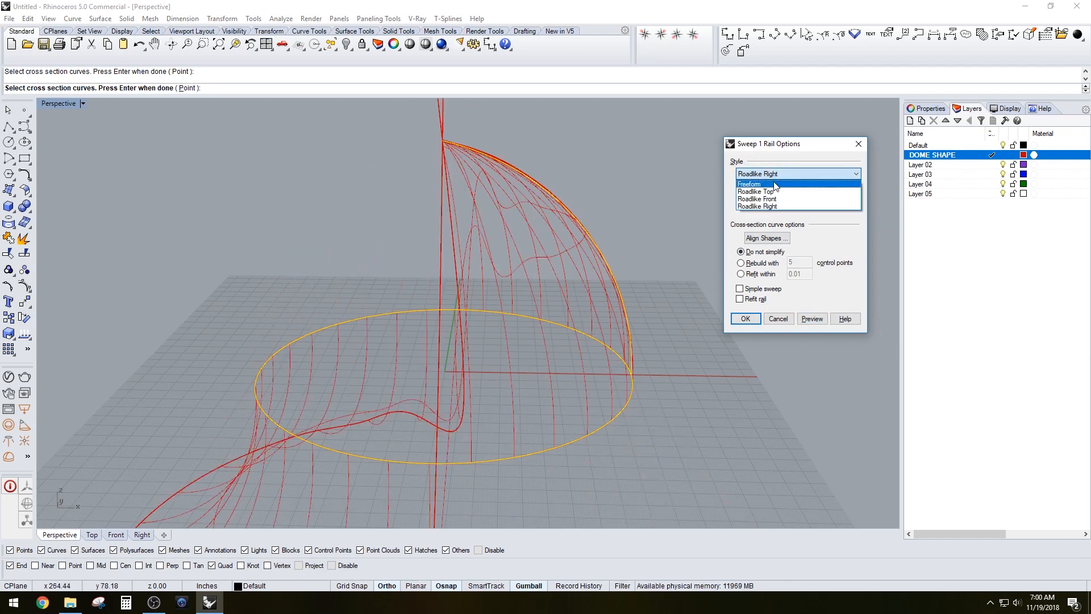
- Create the dome surface with the Freeform sweep style and set the Perspective viewport to Shaded display
click(776, 184)
click(812, 318)
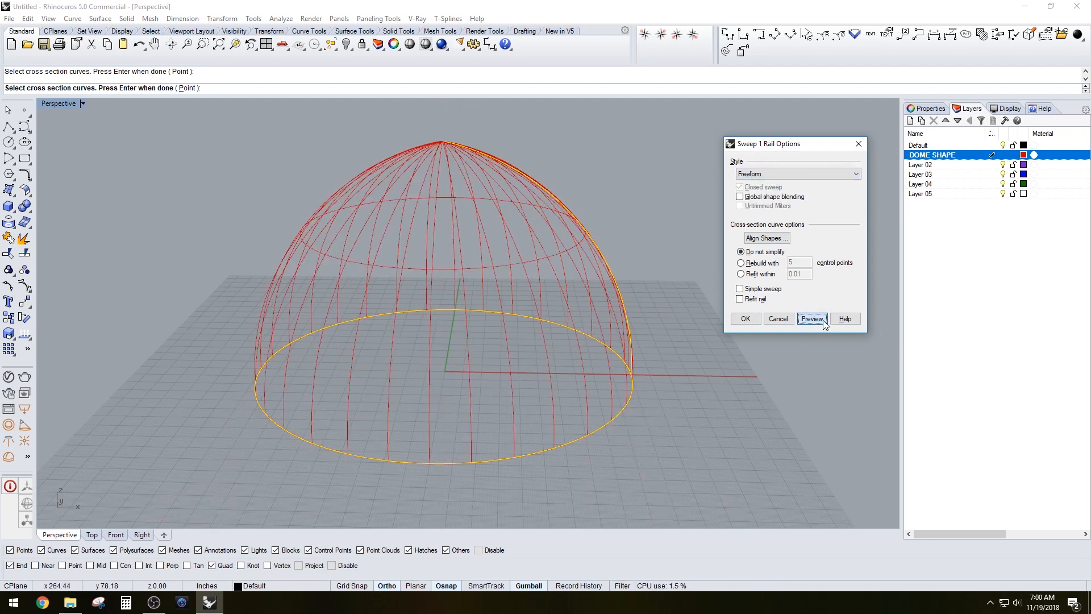
click(746, 319)
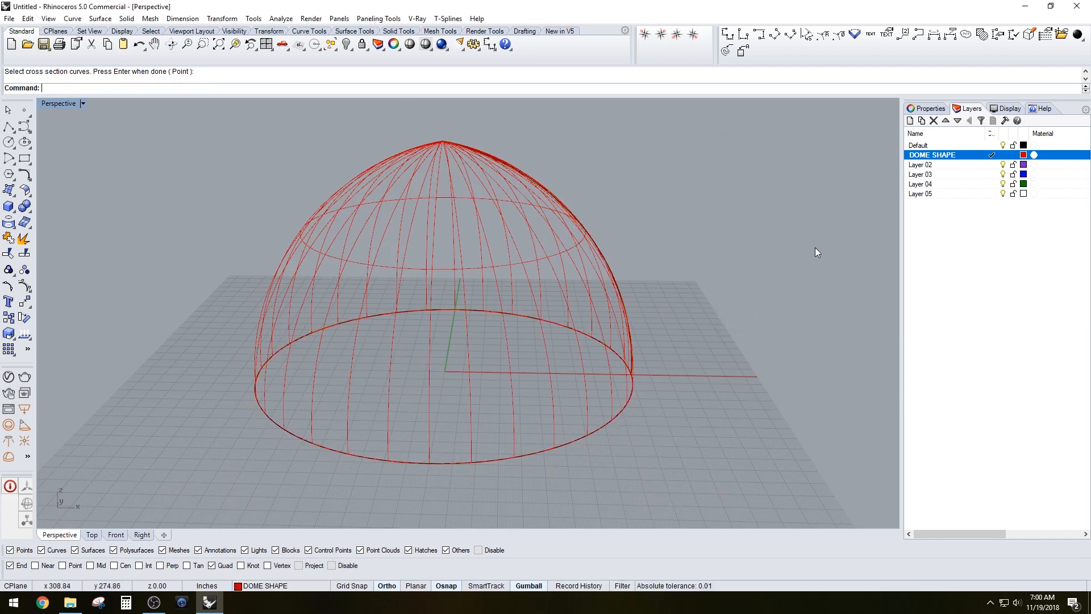
click(59, 103)
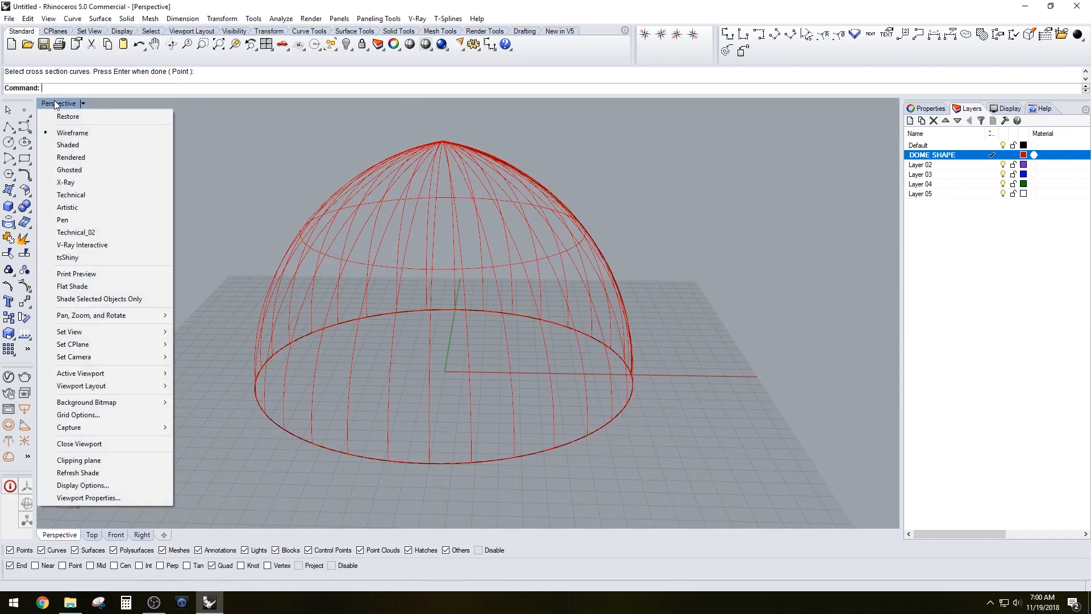
click(66, 145)
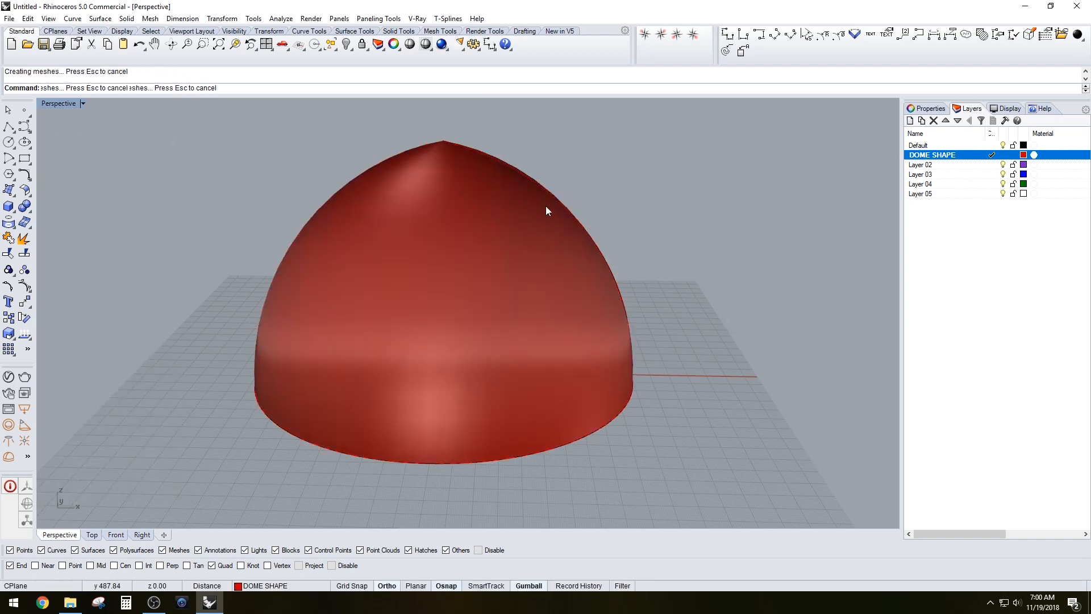
- Make Layer 02 current and turn off the Default layer, keeping the DOME SHAPE layer on
click(992, 164)
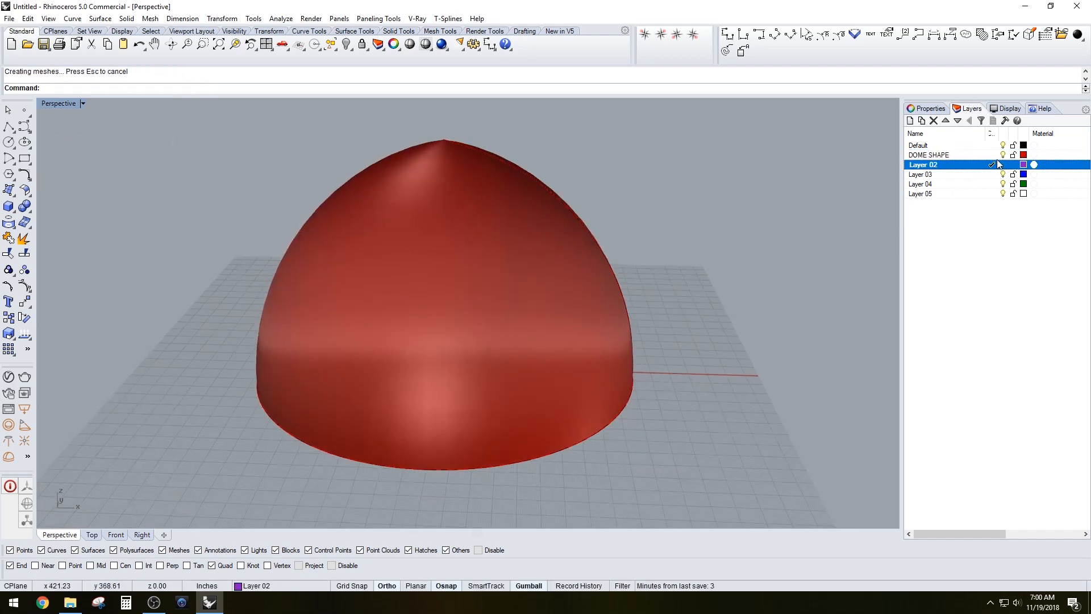
click(1003, 154)
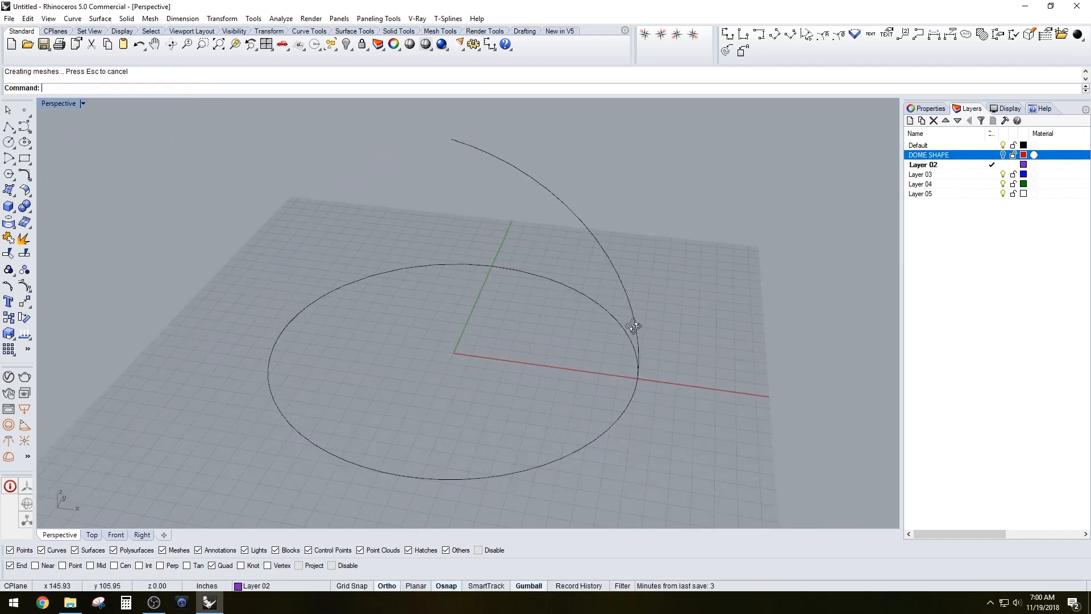
click(1003, 145)
click(1003, 154)
right_drag(647, 253, 601, 239)
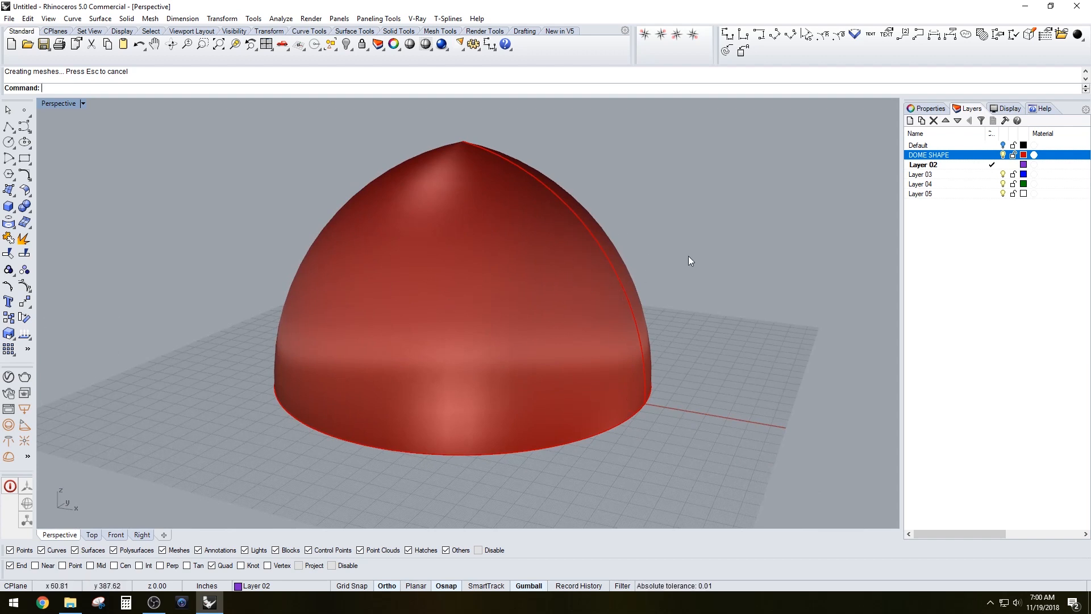
right_drag(689, 261, 654, 272)
- Rename Layer 02 as POINTS
click(924, 165)
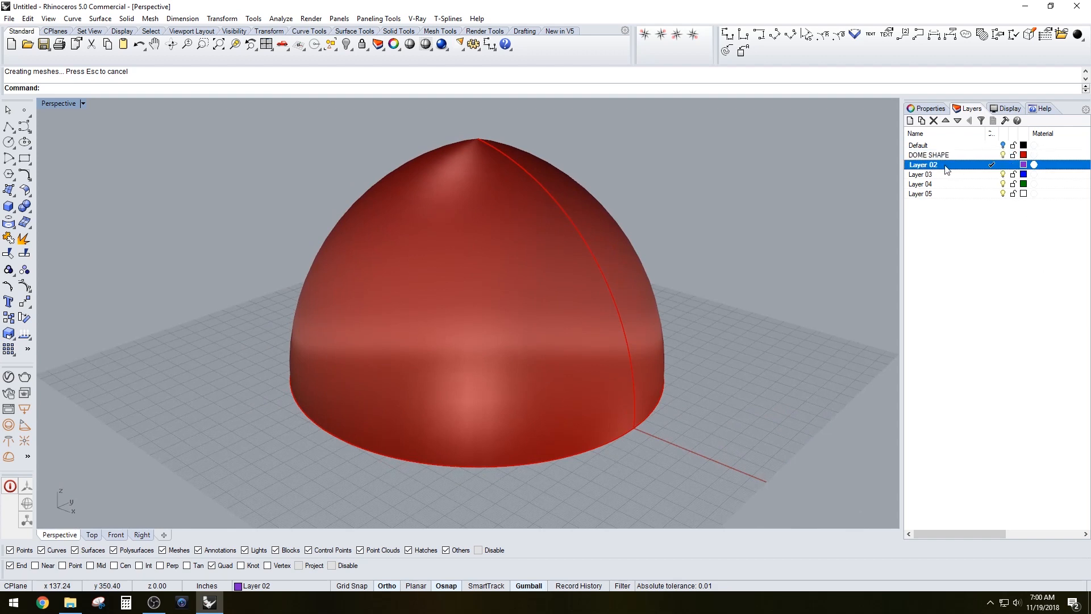
text(P)
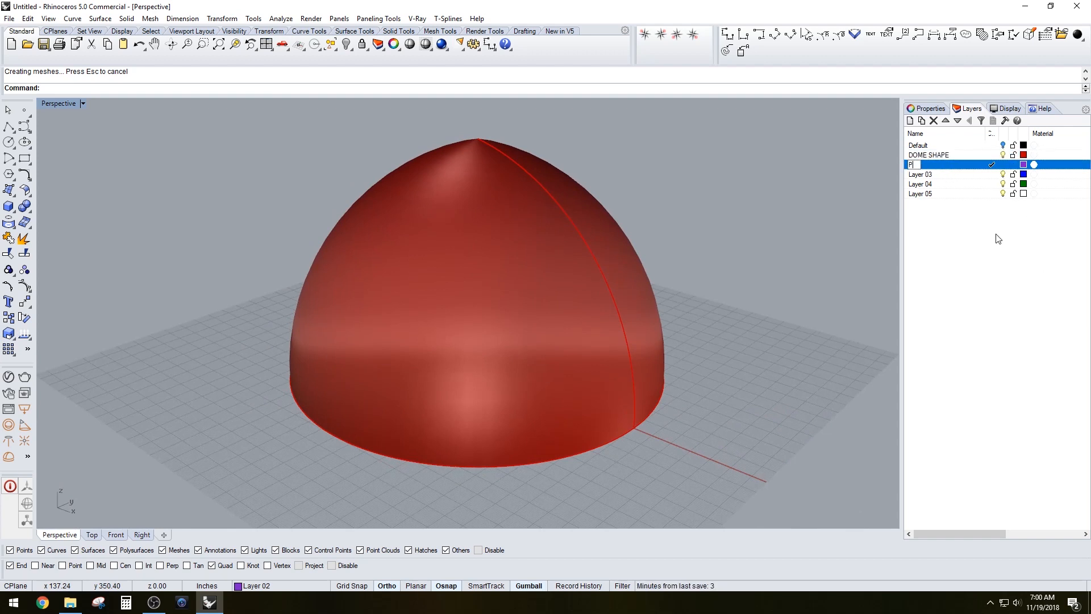
text(OINTS)
key(Return)
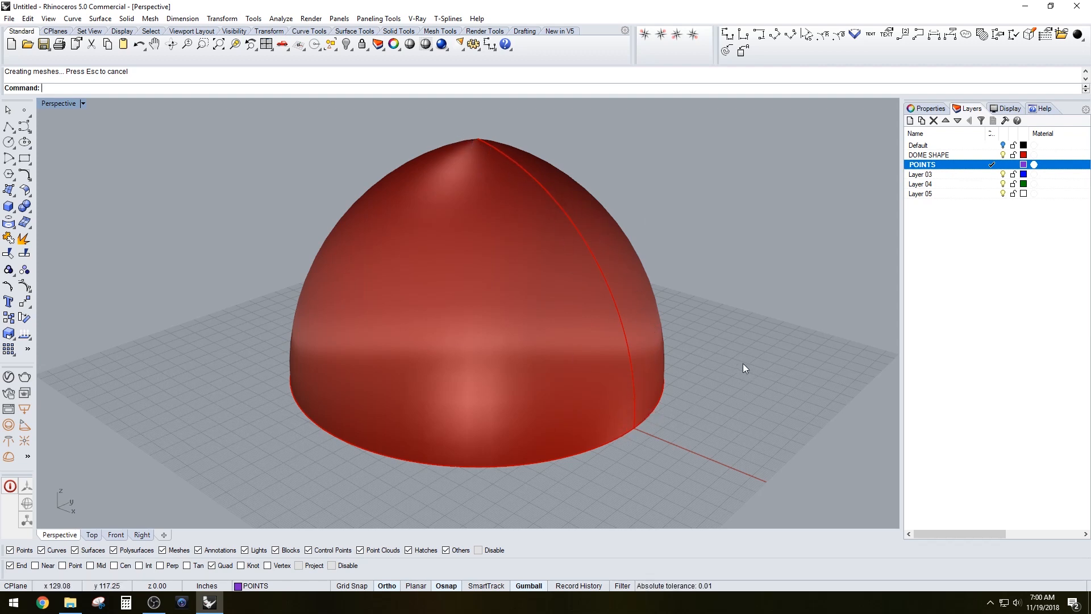
- Try dividing the dome's seam curve into 18 segments with point markers, and undo the division
text(Divi)
key(Return)
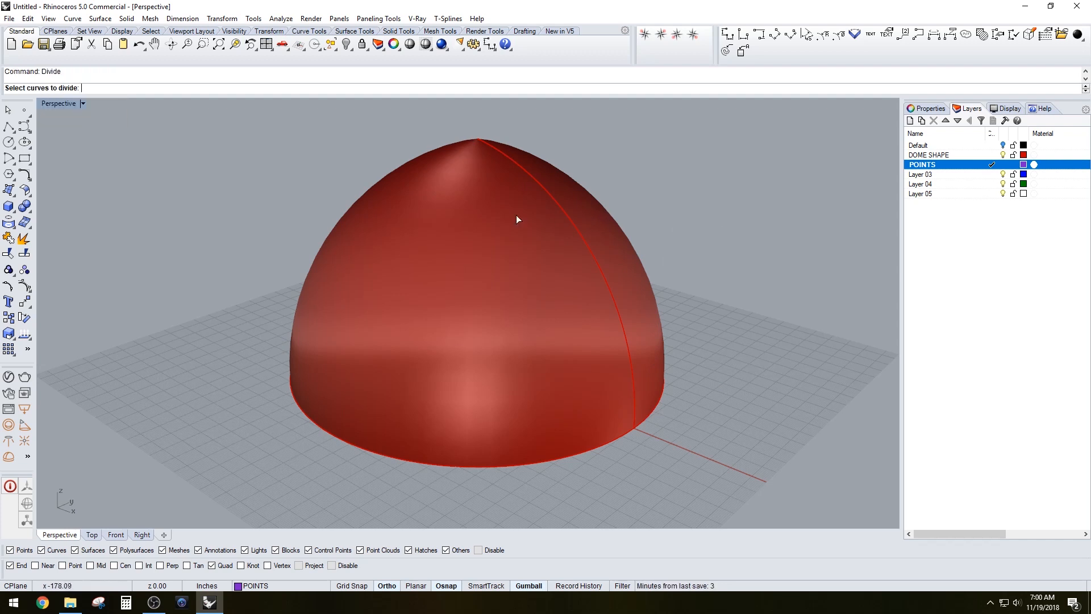
click(573, 218)
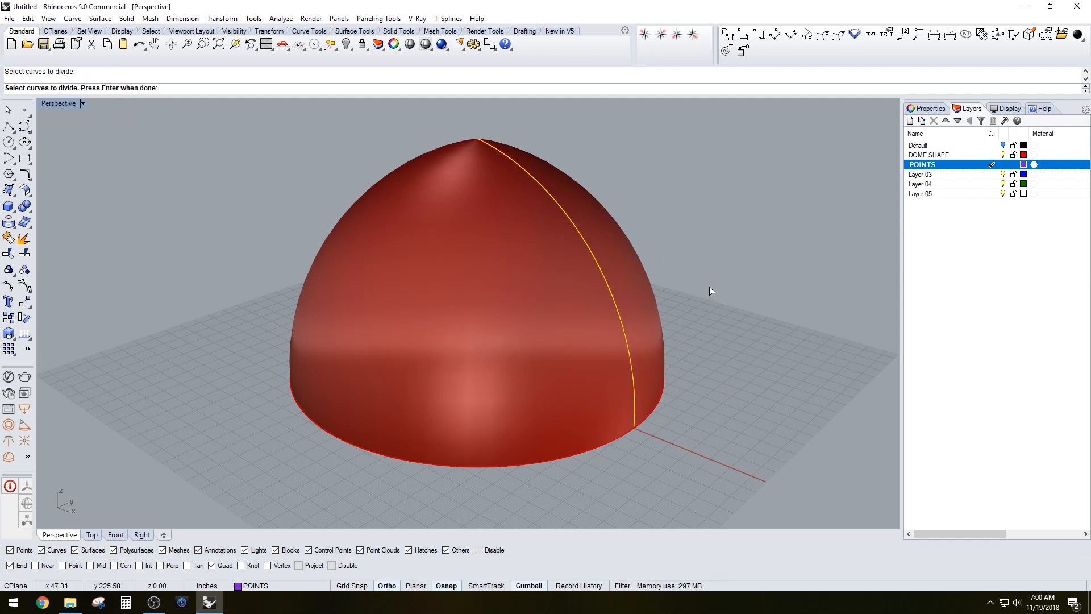
key(Return)
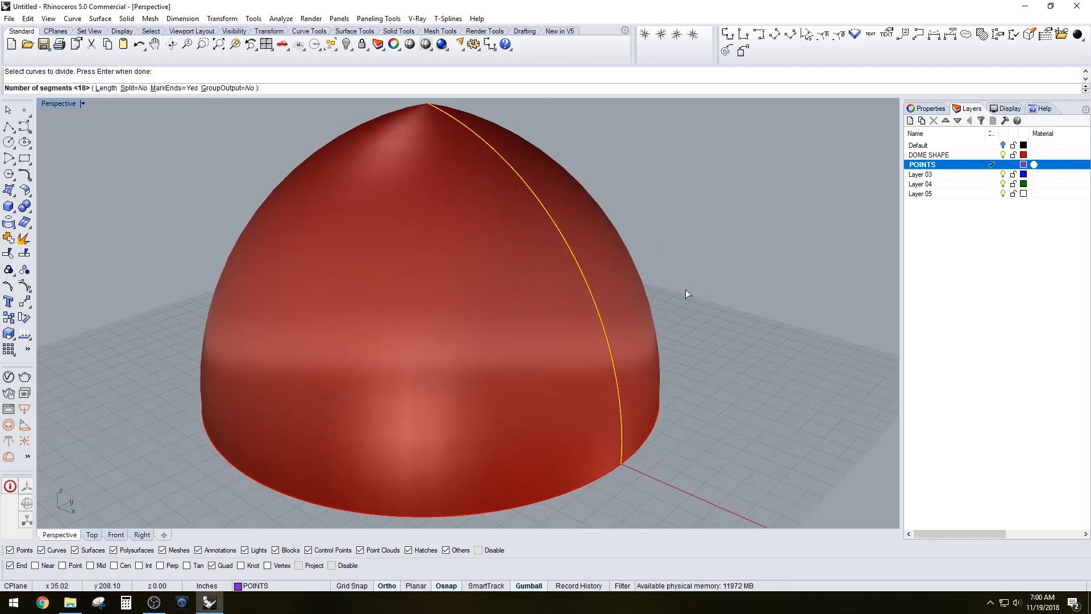
key(Return)
scroll(687, 291, up, 3)
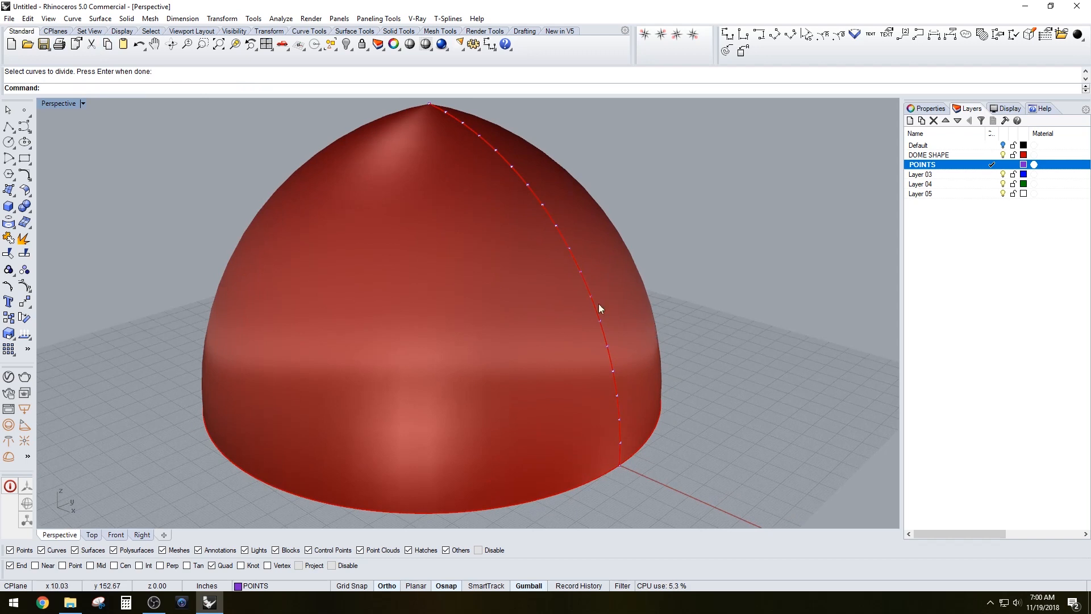
key(ctrl+z)
- Divide the dome's seam curve into 10 segments with point markers
key(Return)
click(563, 241)
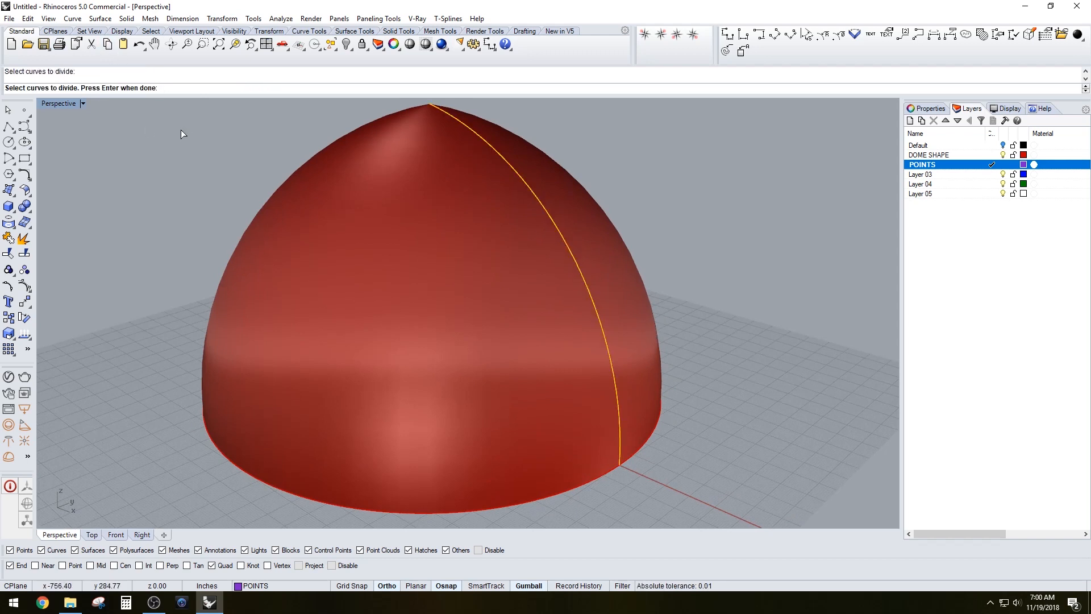
key(Return)
text(10)
key(Return)
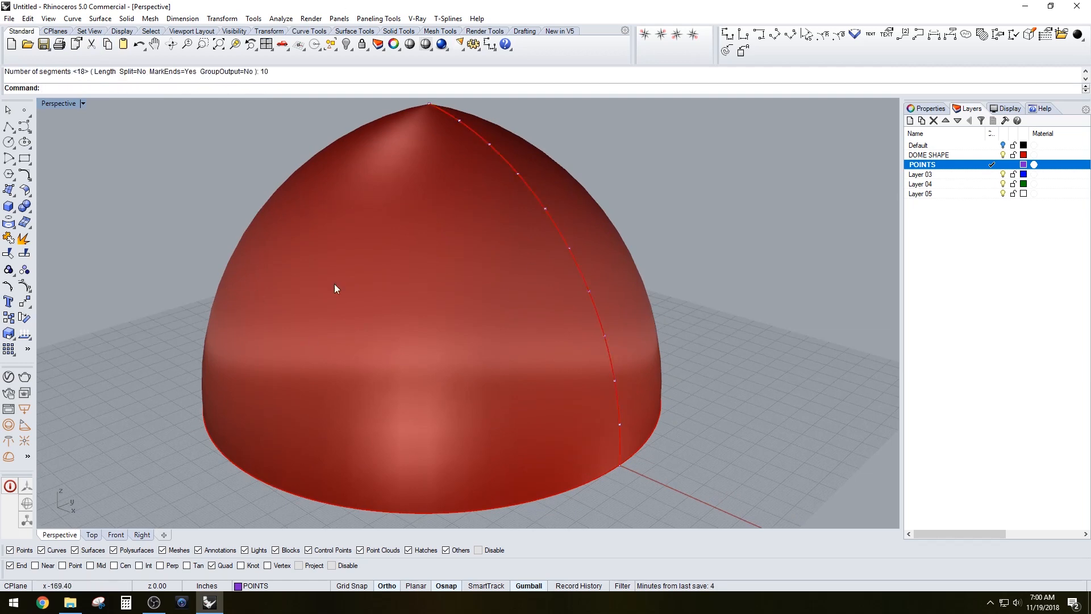
right_drag(336, 288, 302, 263)
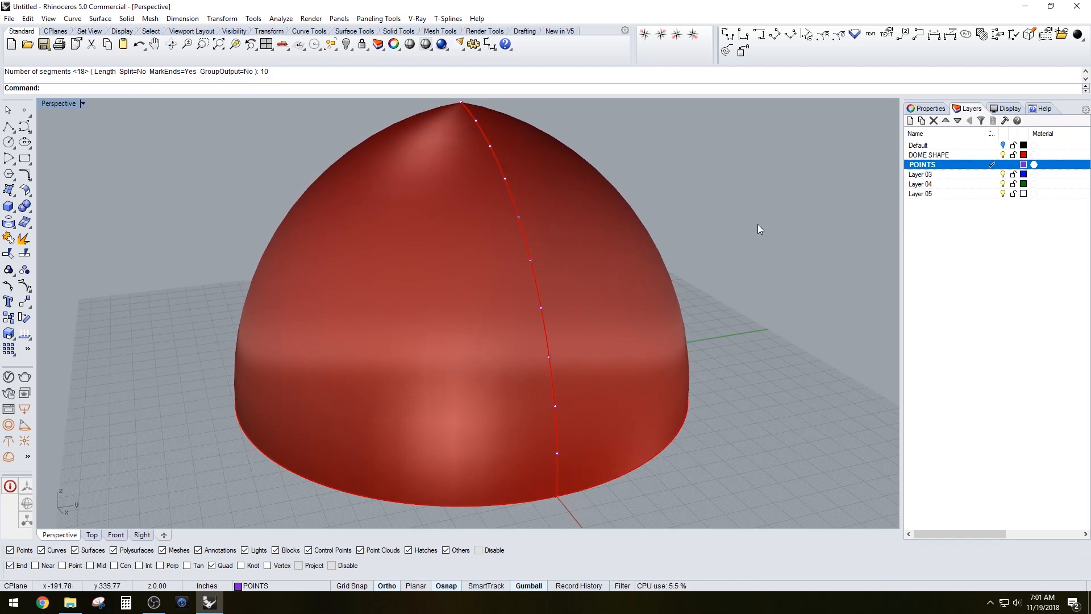
- Make Layer 03 current and rename it PLANES
click(992, 174)
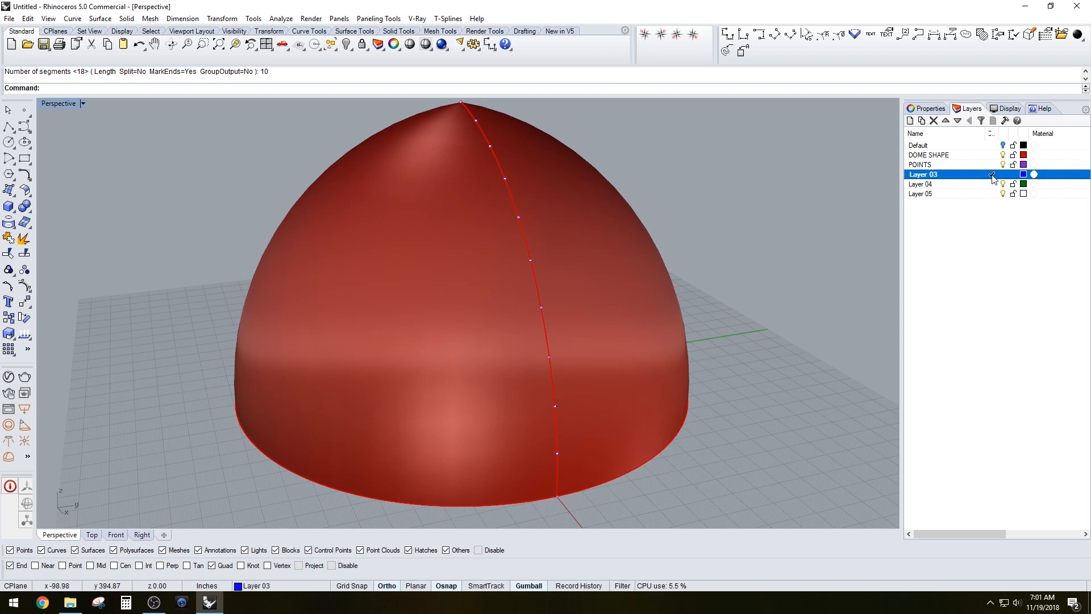
click(942, 175)
text(PLANES)
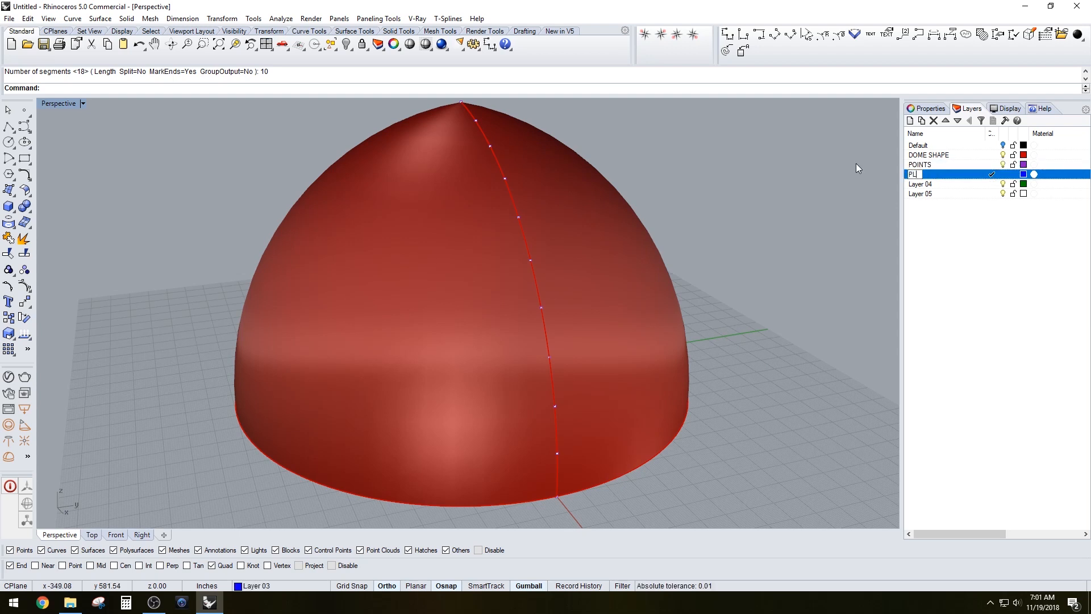
key(Return)
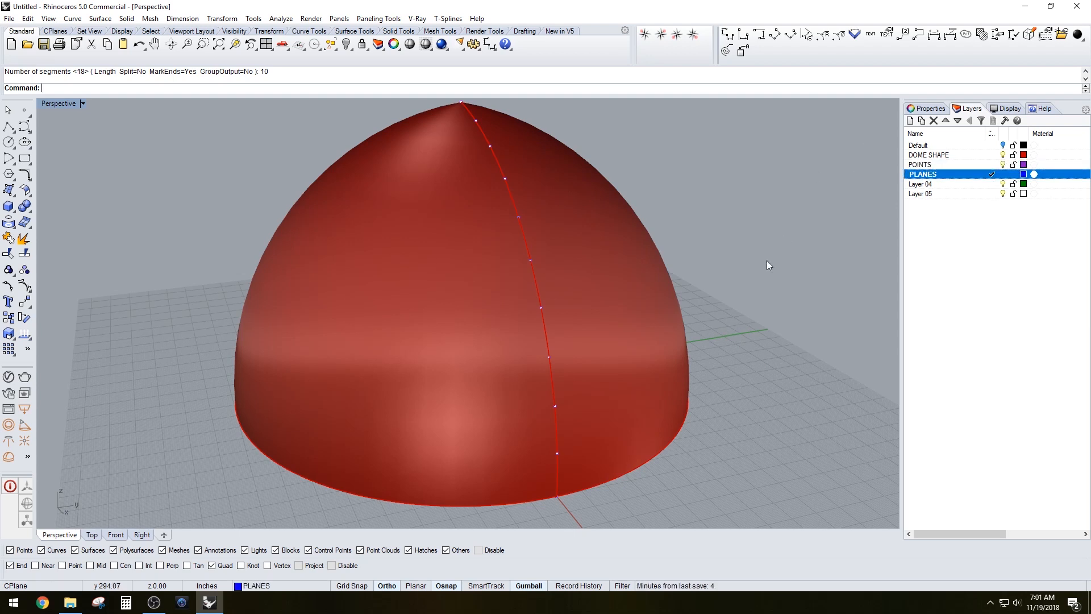
scroll(764, 273, down, 3)
text(plane)
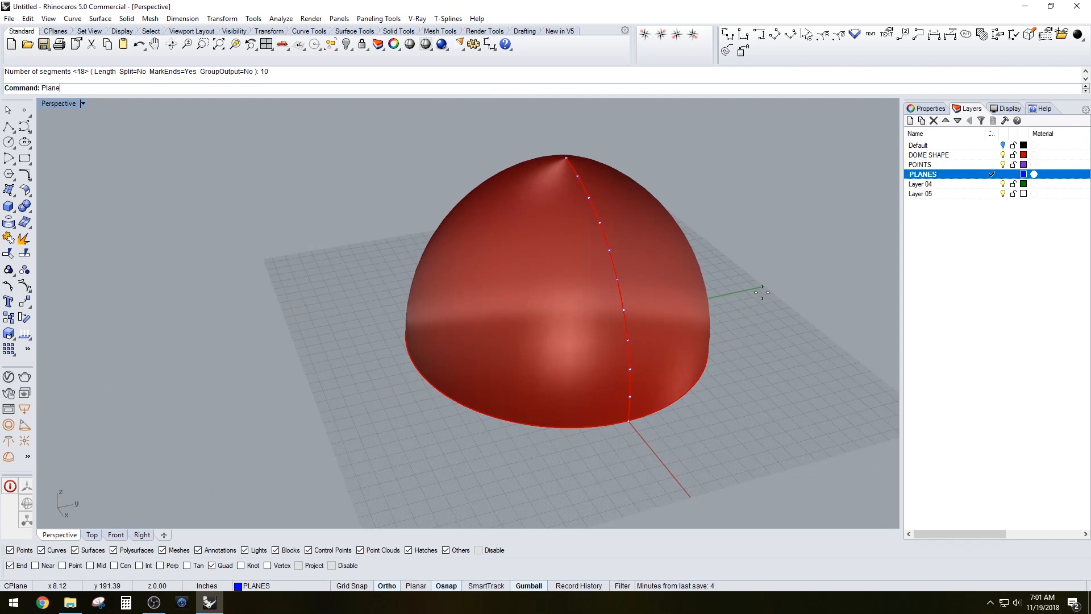
key(Return)
key(Escape)
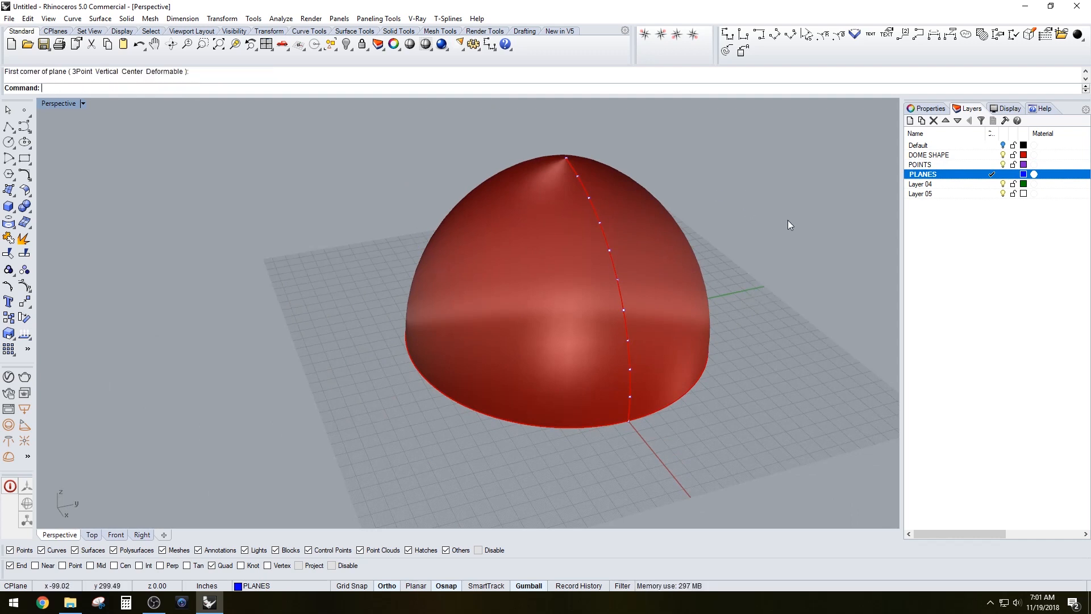
- Draw a rectangular plane on the ground around the dome's base, extending past the base circle on all sides
text(plane)
key(Return)
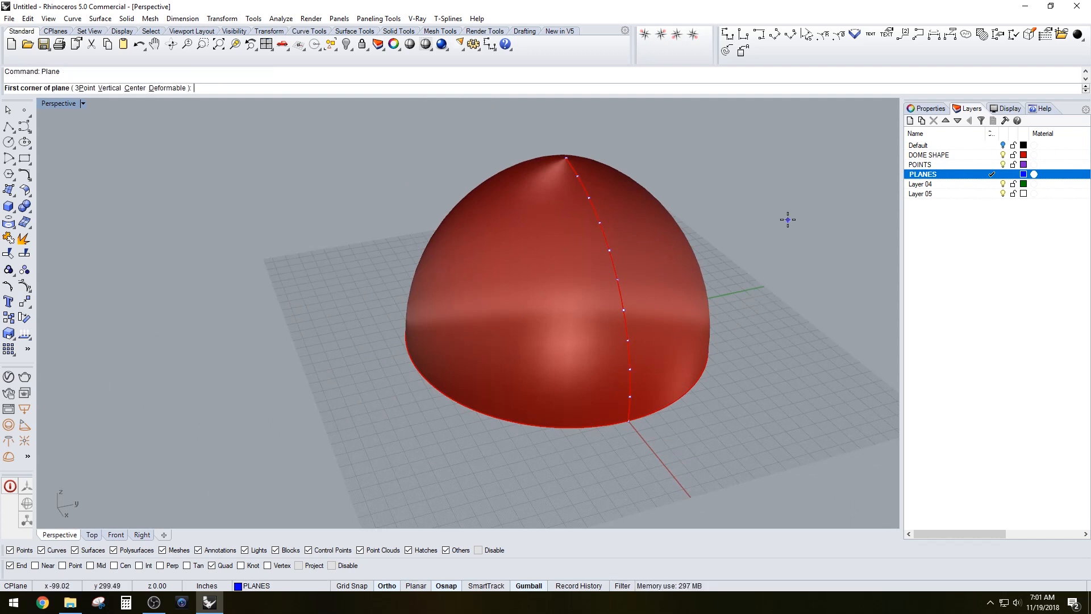
click(285, 249)
click(864, 402)
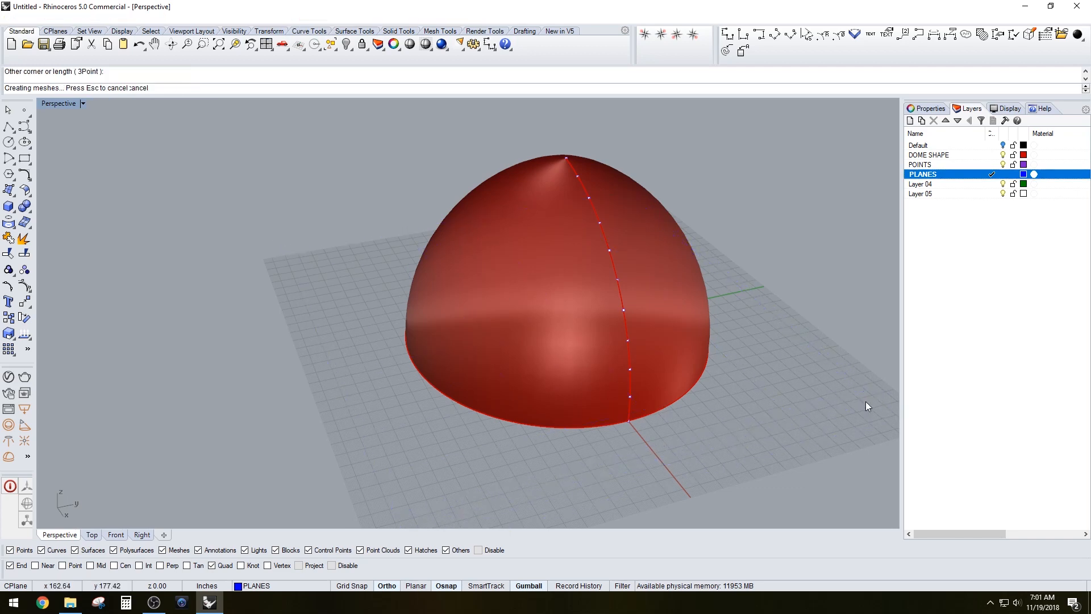
right_drag(865, 404, 514, 339)
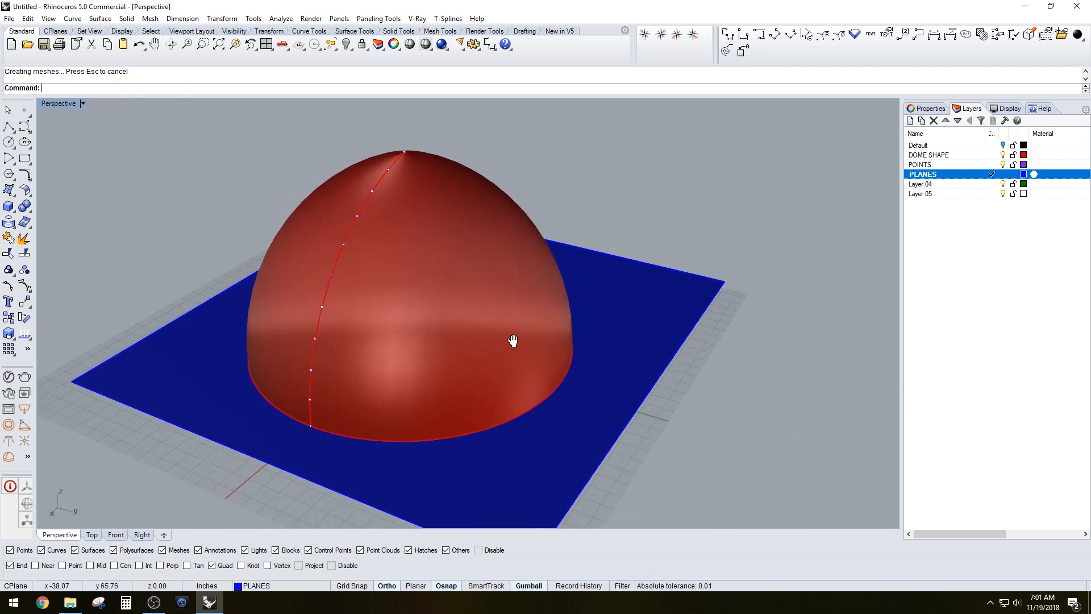
right_drag(393, 364, 643, 411)
right_drag(565, 405, 601, 357)
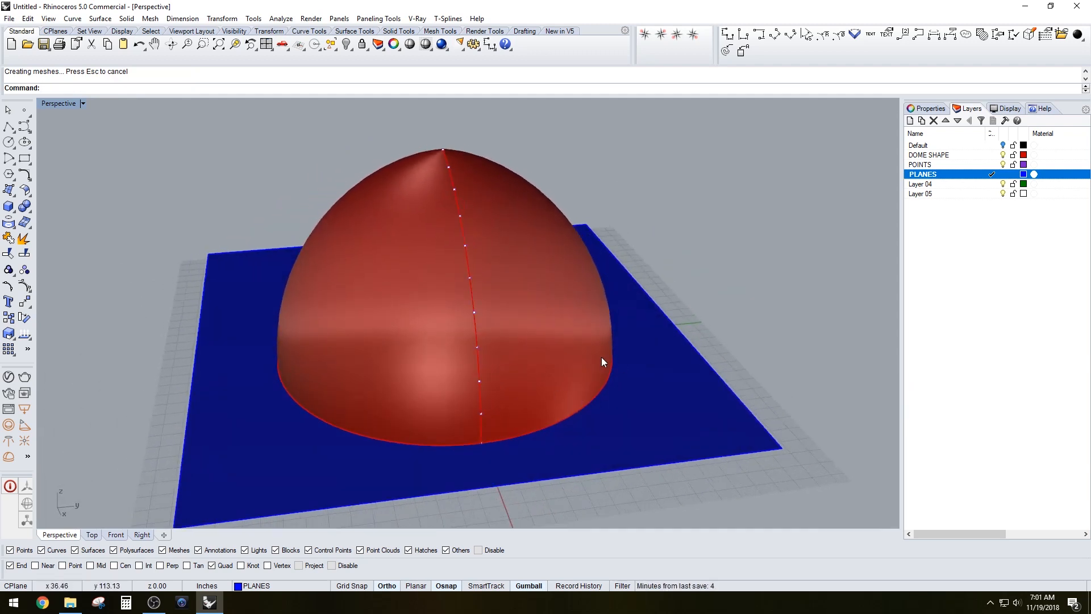
- Start copying the ground plane with the Vertical option set to Yes, using its nearest outer corner as the base point
click(668, 398)
right_drag(668, 398, 731, 425)
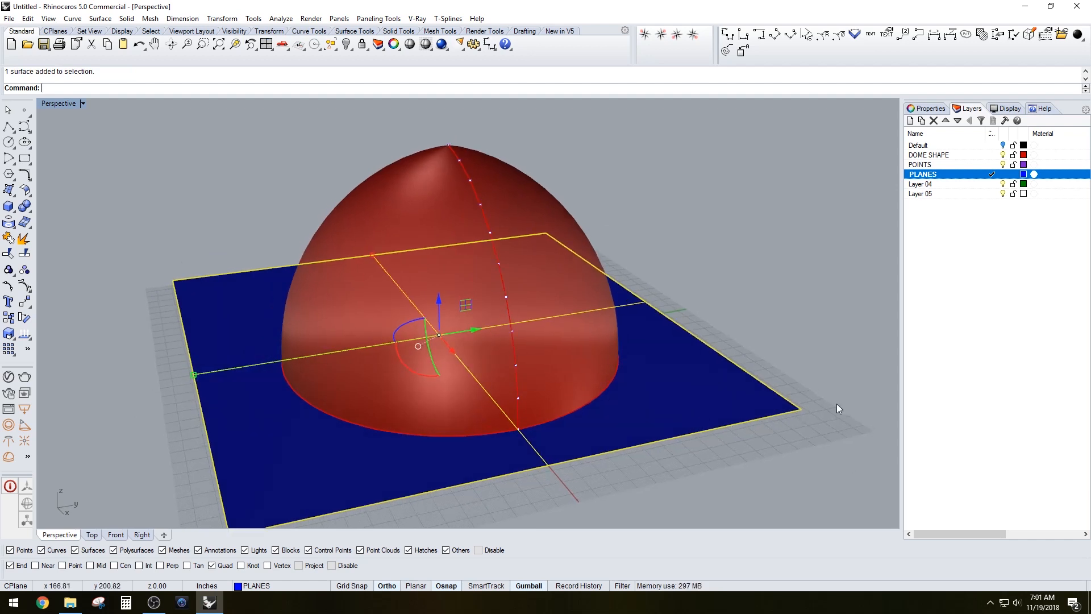
click(836, 403)
click(710, 410)
text(Copy)
key(Return)
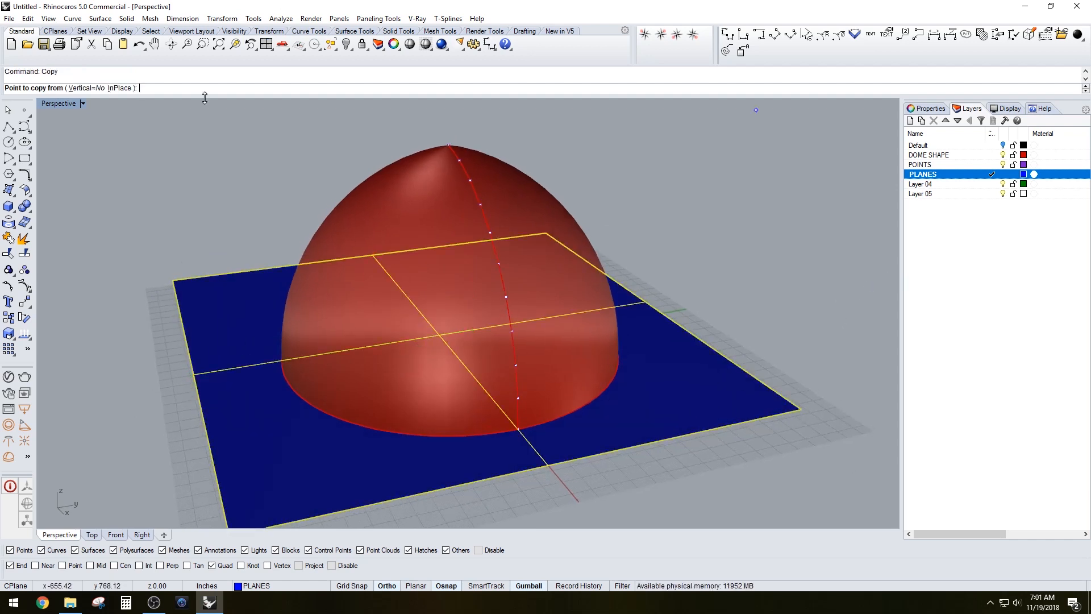
click(86, 88)
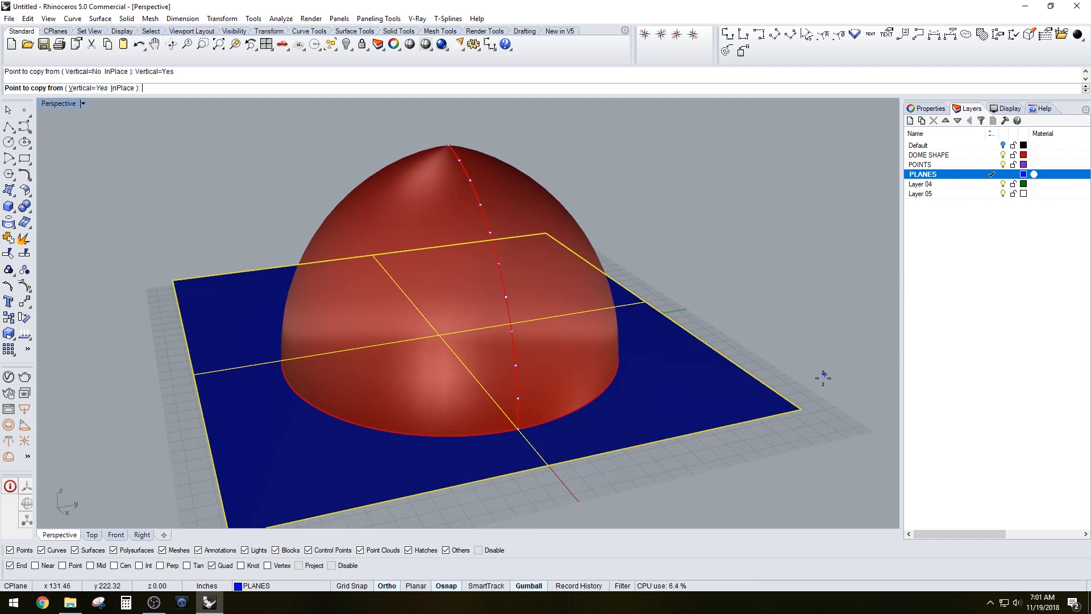
click(806, 410)
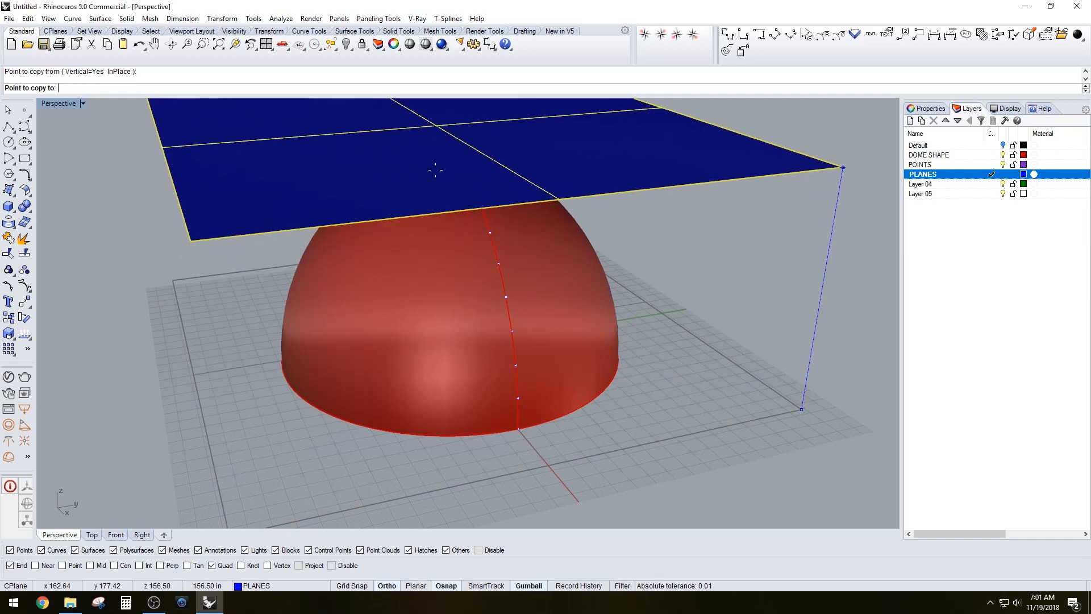
- Enable the Point object snap and disable the End and Quad snaps
click(71, 564)
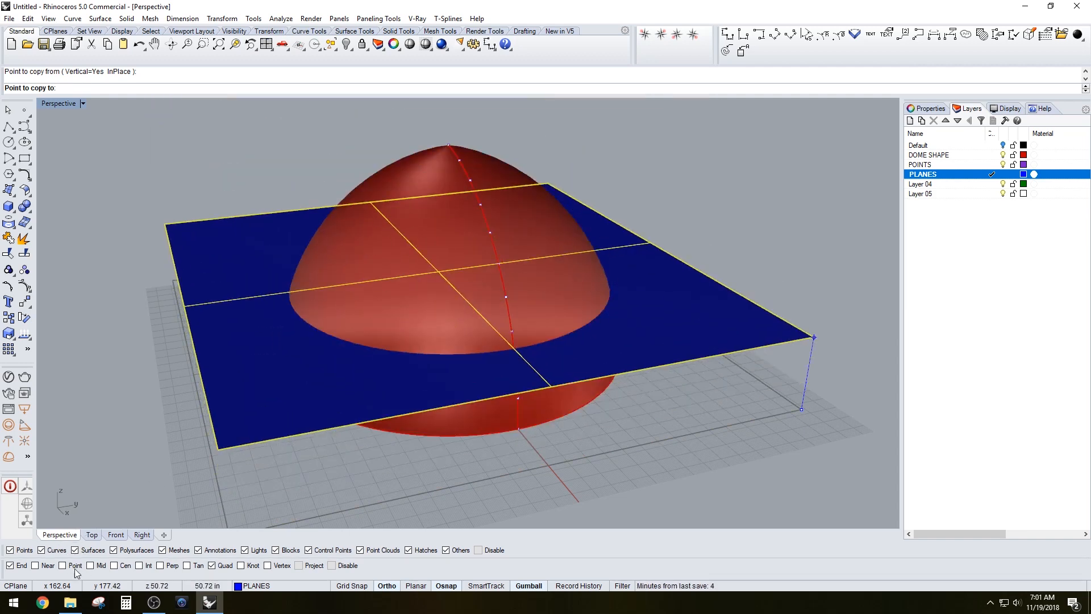
click(10, 566)
click(212, 565)
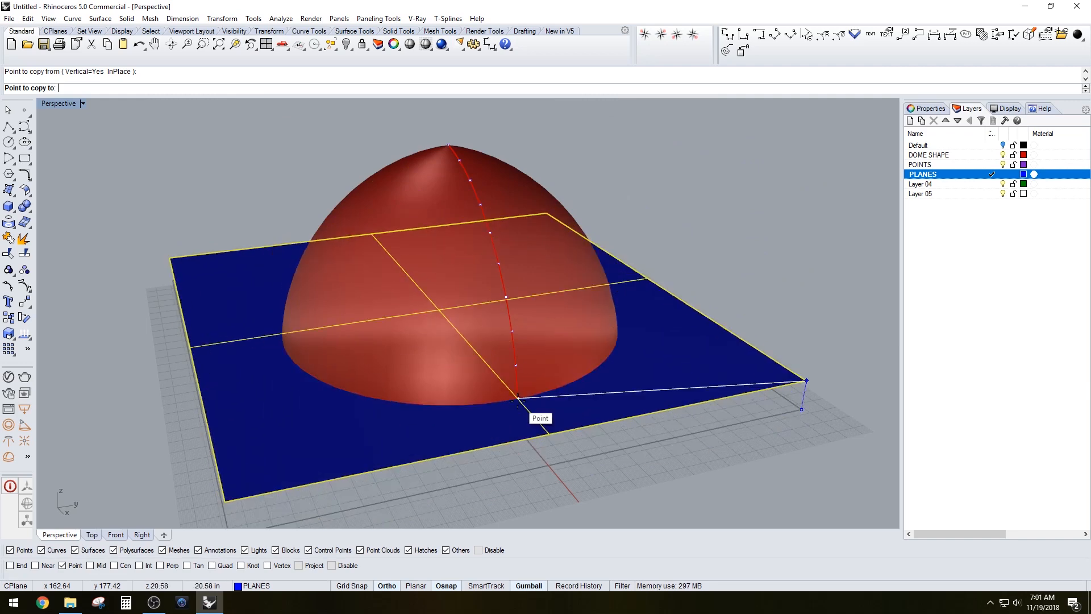
- Place vertical copies of the plane at the nine division points between the dome's base and apex, and finish copying
click(518, 396)
click(515, 365)
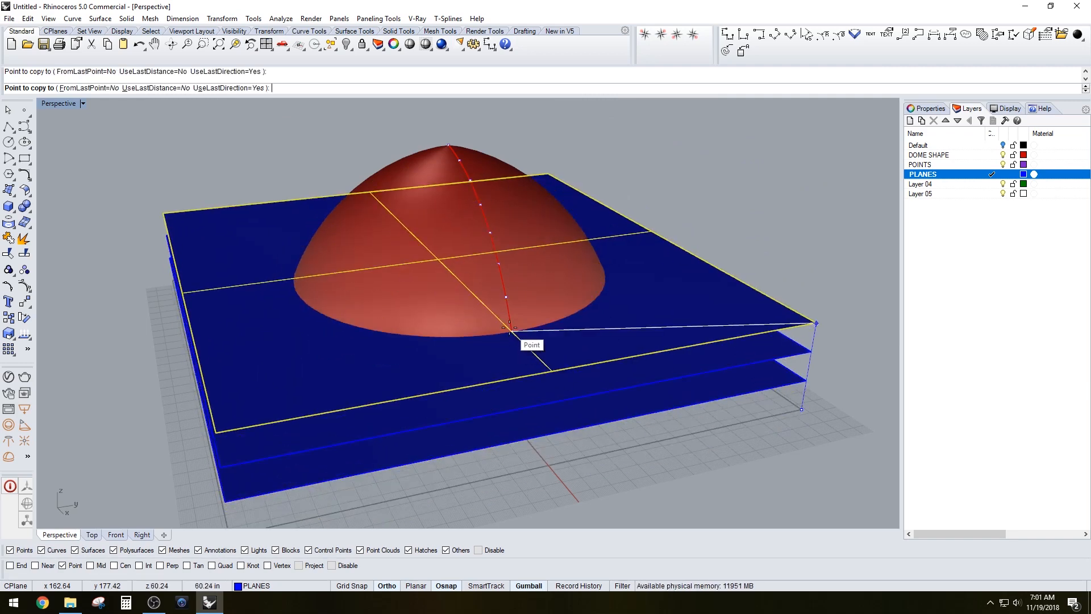
click(511, 331)
click(501, 296)
click(498, 263)
click(490, 232)
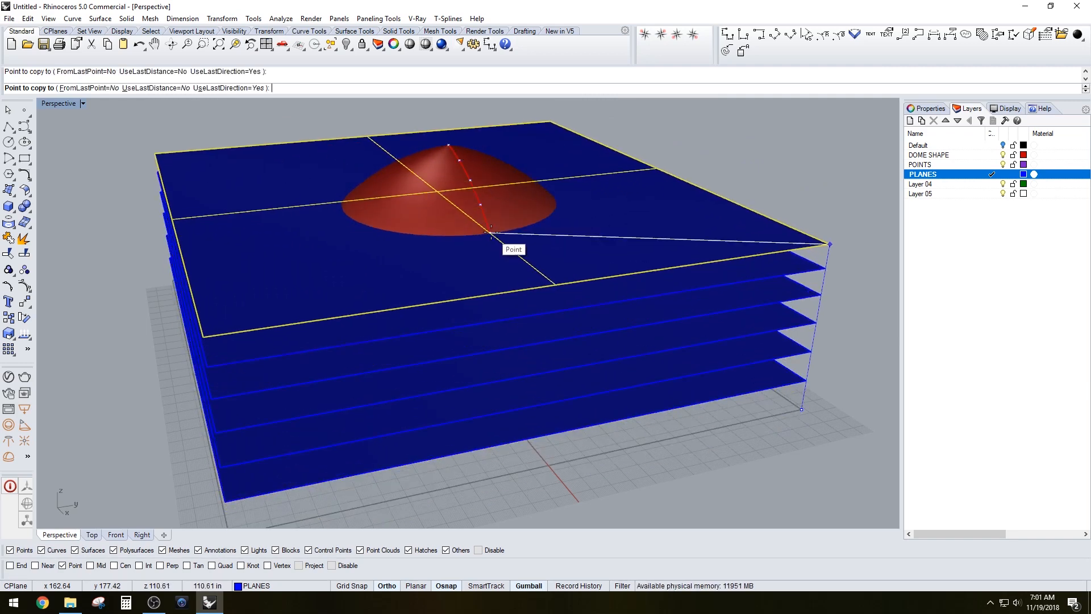
click(478, 203)
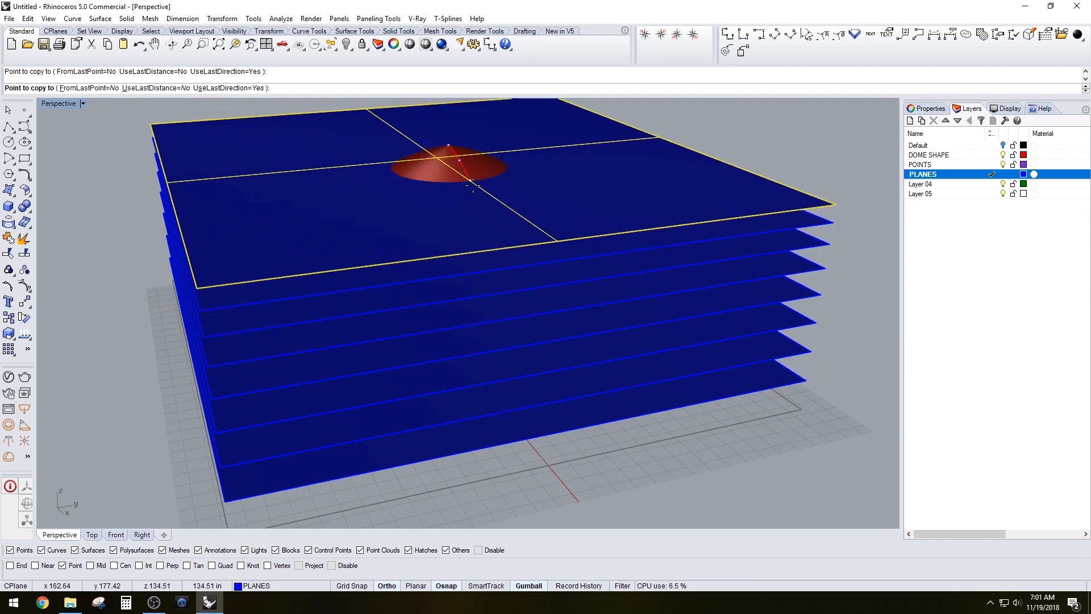
click(470, 181)
click(460, 165)
key(Escape)
key(Escape)
right_drag(511, 253, 392, 244)
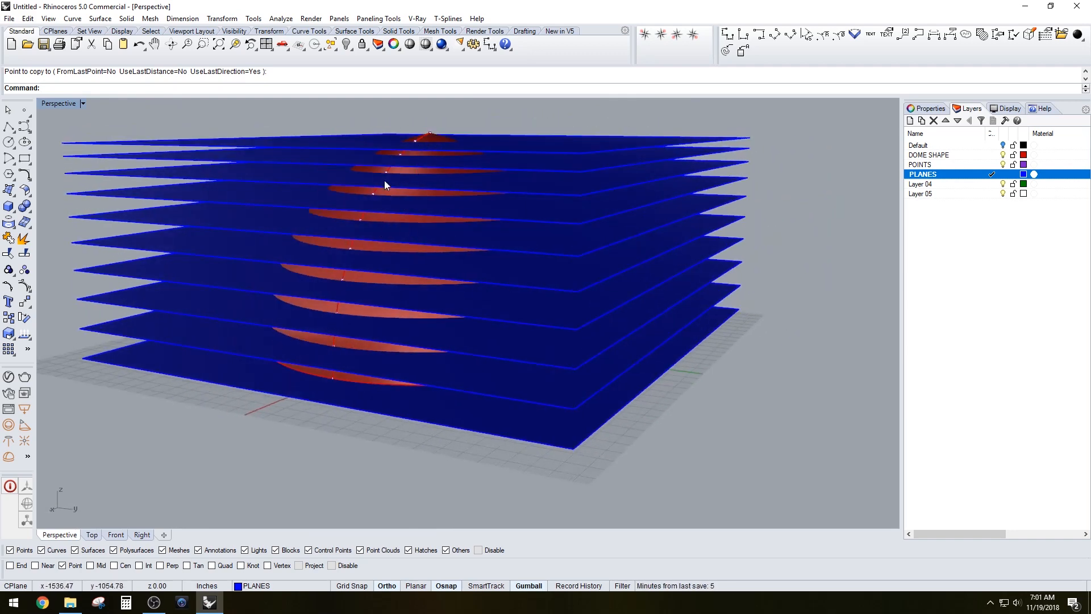
right_drag(421, 149, 409, 199)
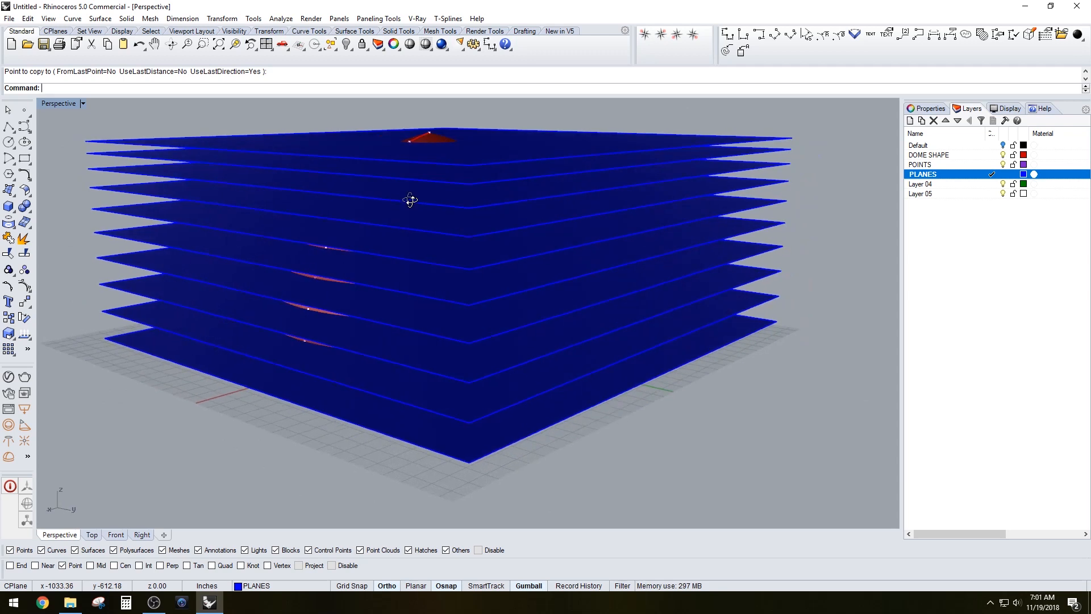
- Make Layer 04 current and rename it DOME-CRVS
click(992, 184)
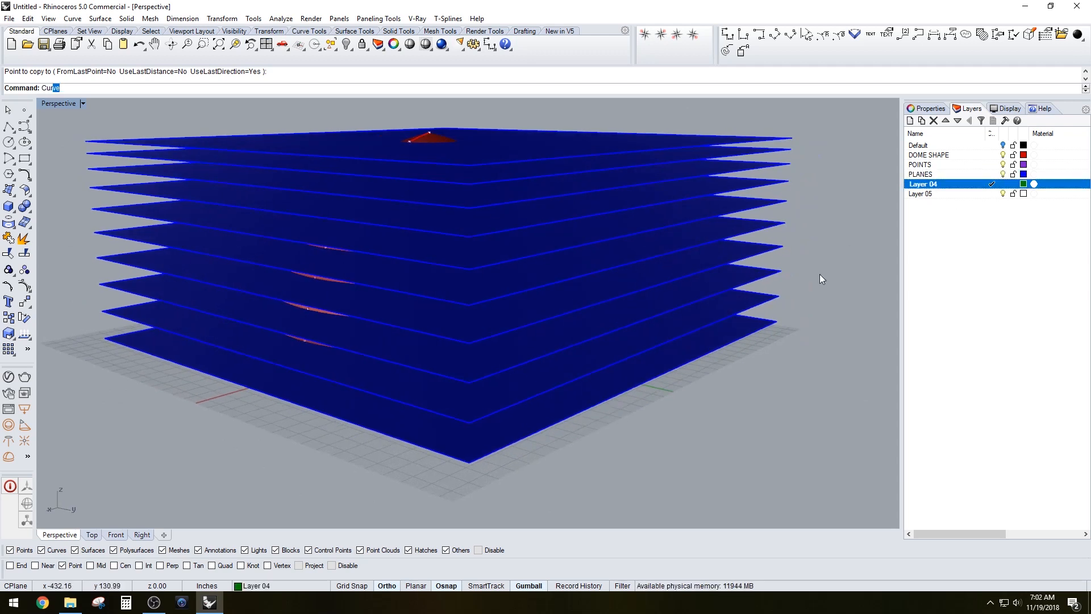
key(BackSpace)
key(BackSpace)
key(BackSpace)
key(BackSpace)
key(BackSpace)
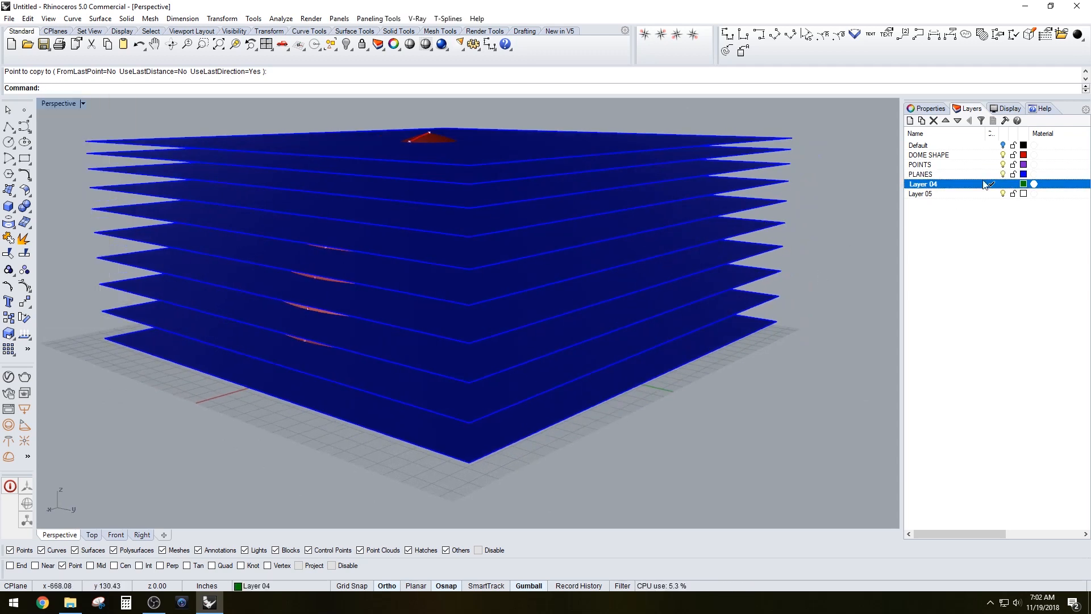
click(934, 184)
text(DOME)
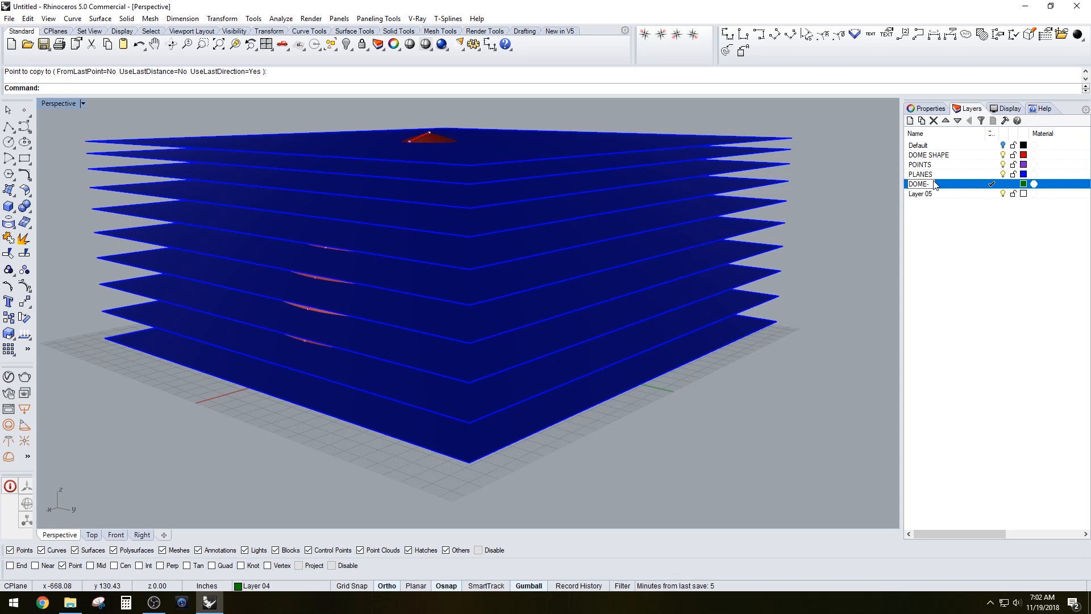
text(-CRVS)
key(Return)
- Turn off the POINTS layer, and hide the PLANES layer to inspect the dome surface before showing it again
right_drag(410, 234, 424, 278)
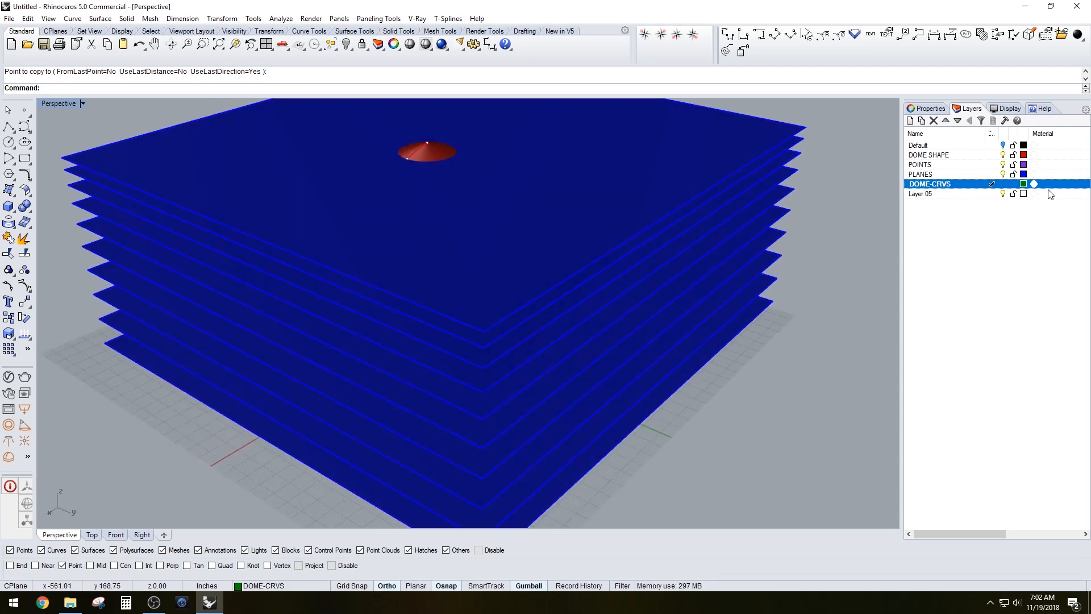
click(1002, 174)
click(995, 166)
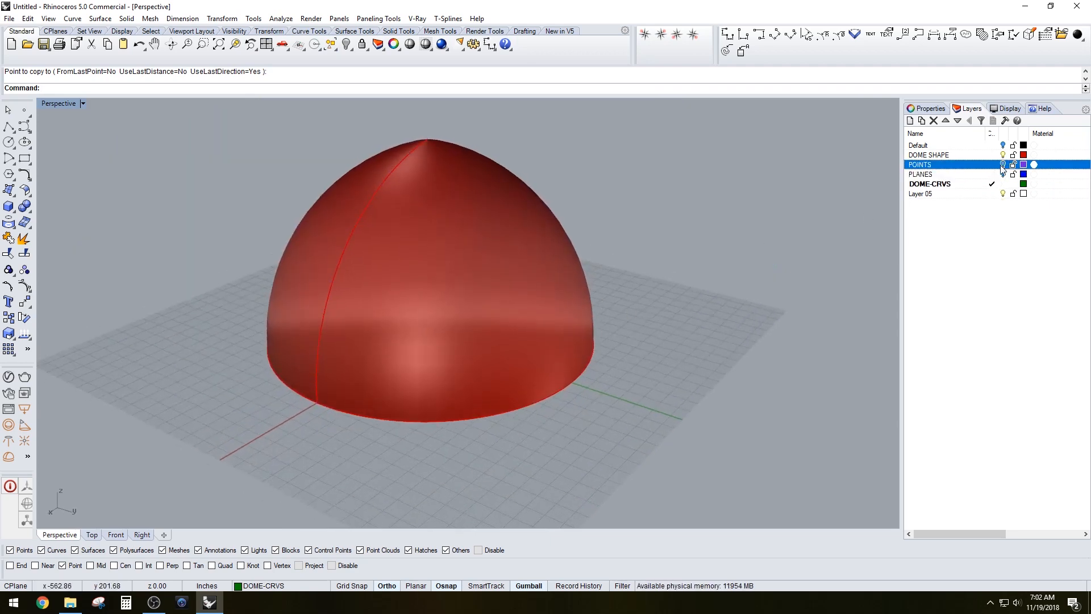
click(516, 297)
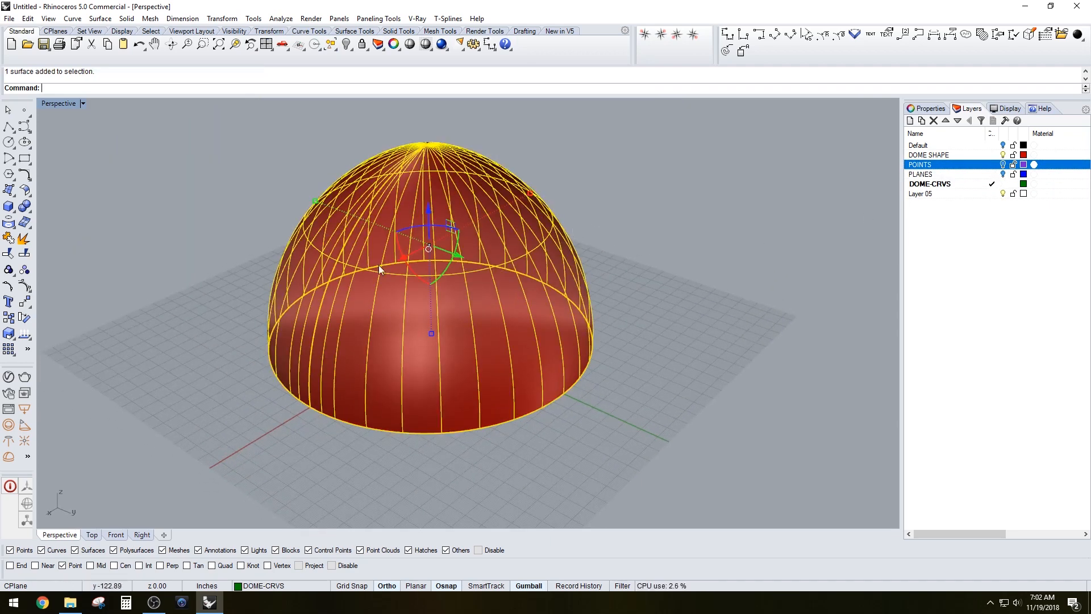
click(1002, 173)
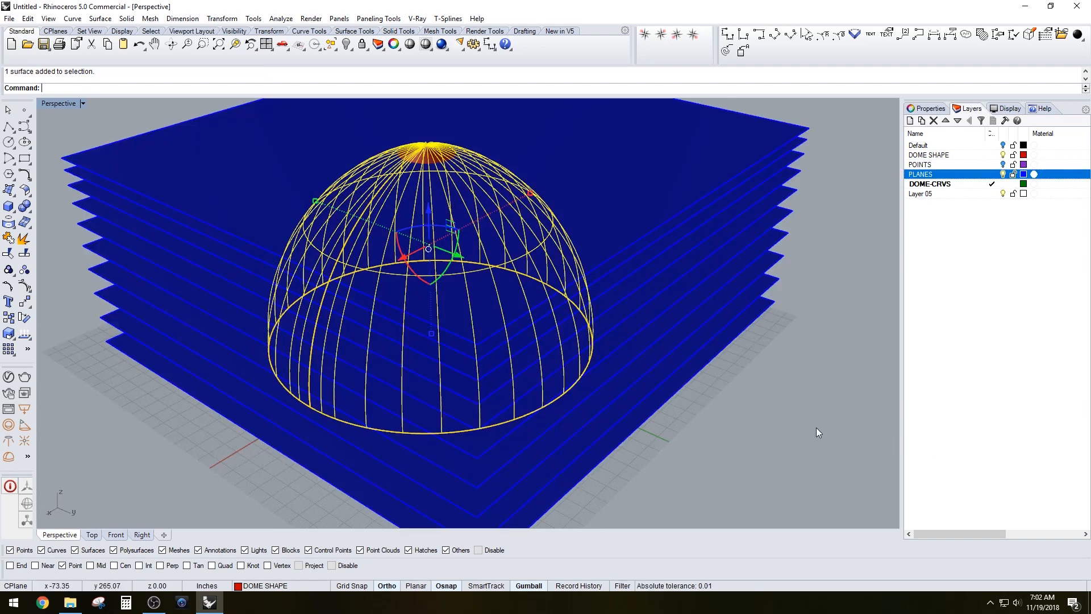
key(Escape)
- Intersect the dome surface with all the horizontal planes using IntersectTwoSets, creating ring curves on the DOME-CRVS layer
right_drag(816, 438, 728, 398)
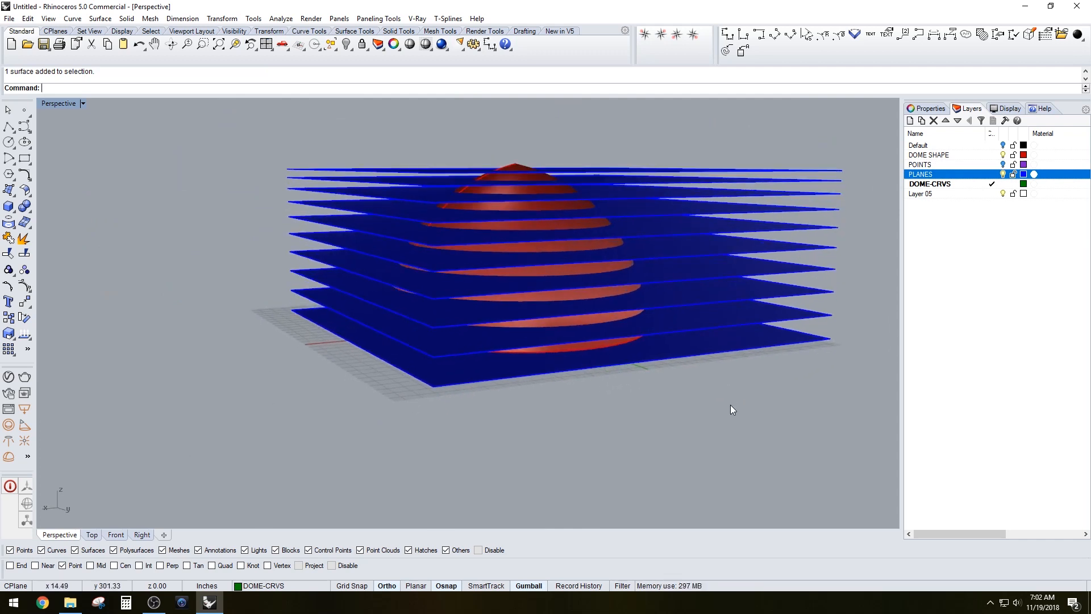
text(InterpCrv)
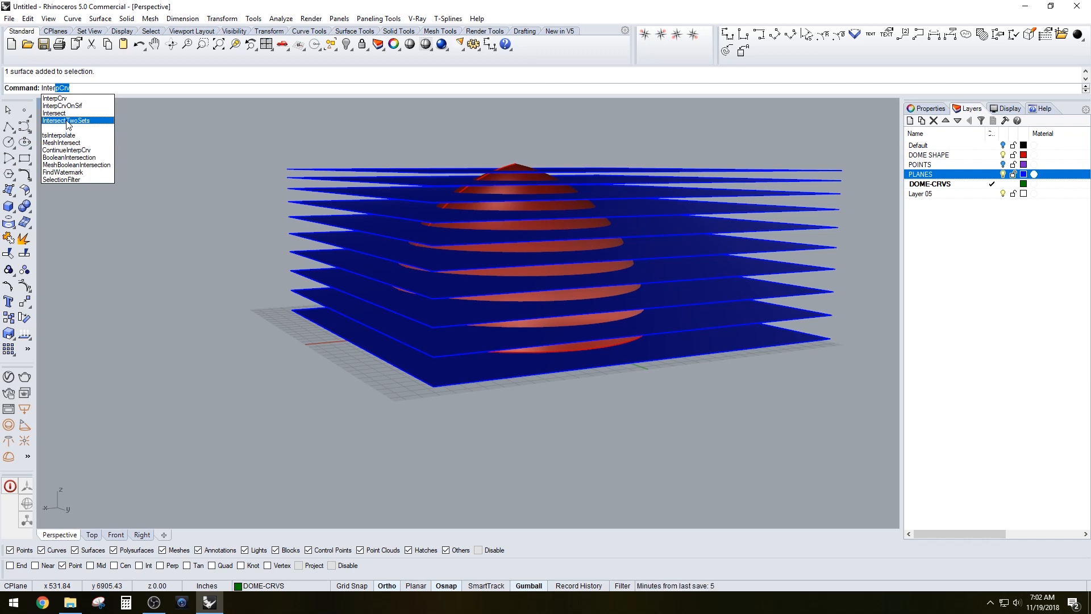
click(66, 120)
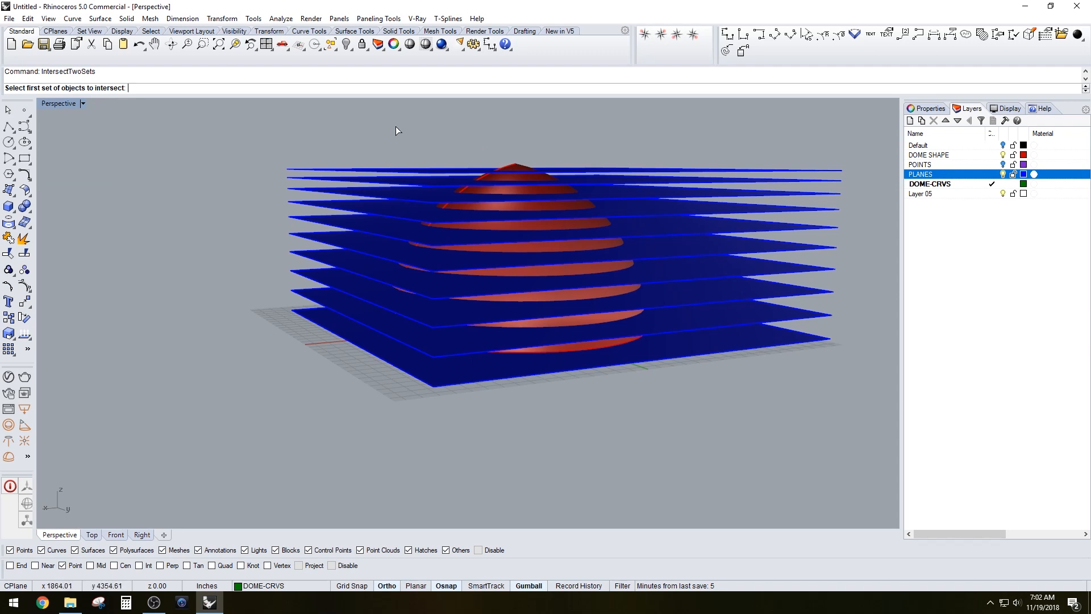
drag(378, 124, 690, 401)
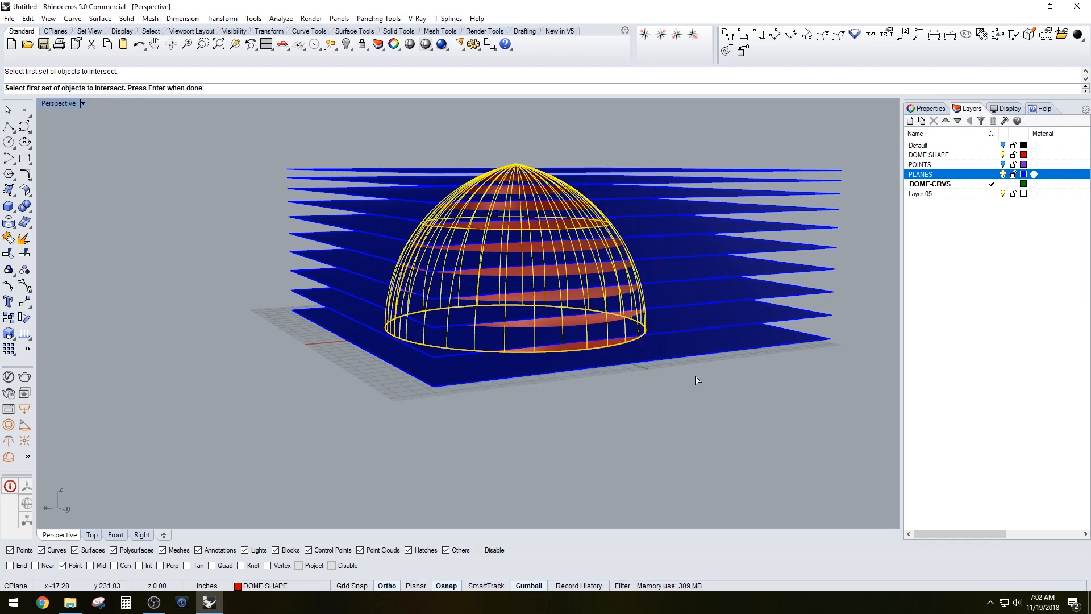
key(Return)
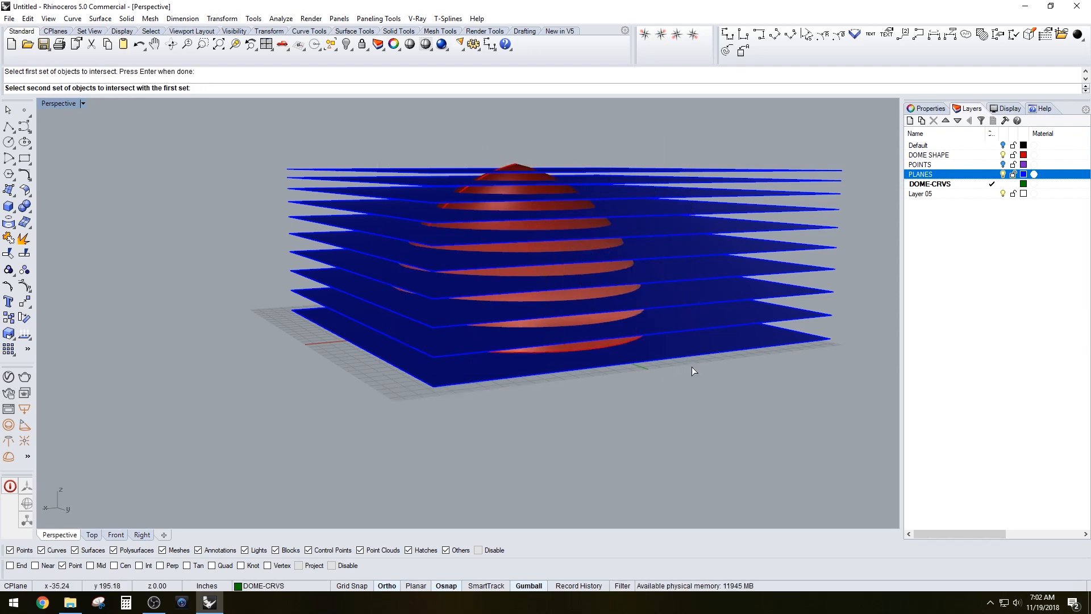
drag(701, 162, 702, 161)
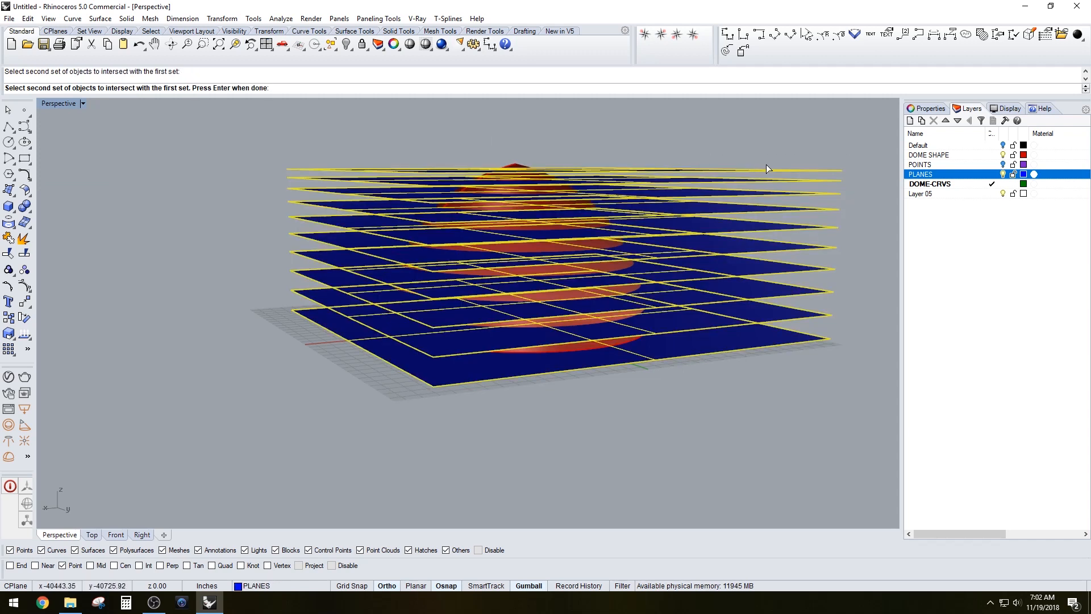
key(Return)
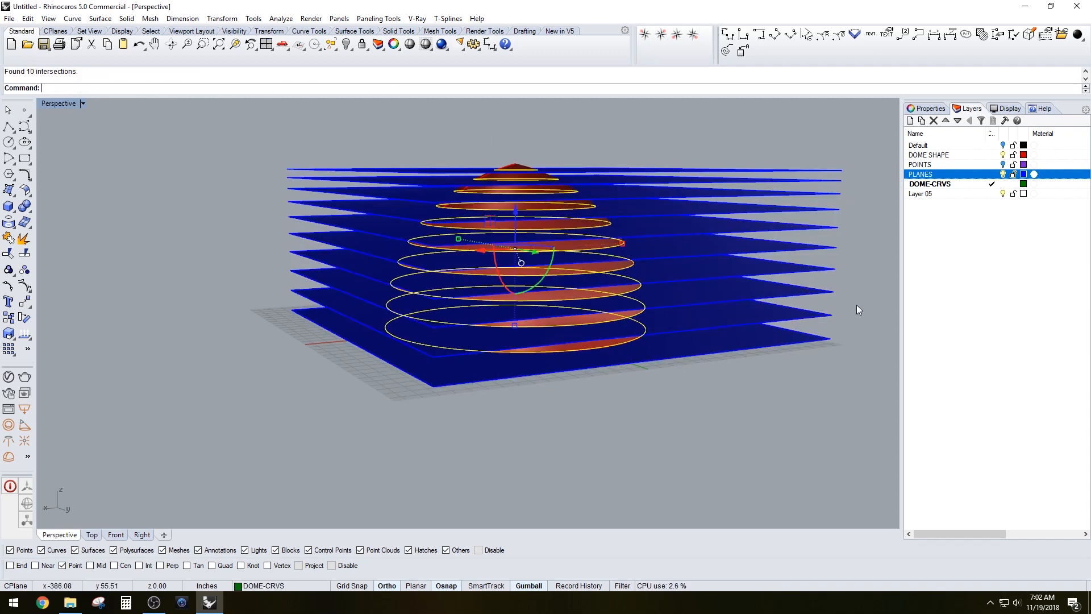
- Turn off the PLANES layer, and hide the DOME SHAPE layer to inspect the ring curves before showing it again
click(1003, 174)
click(1003, 155)
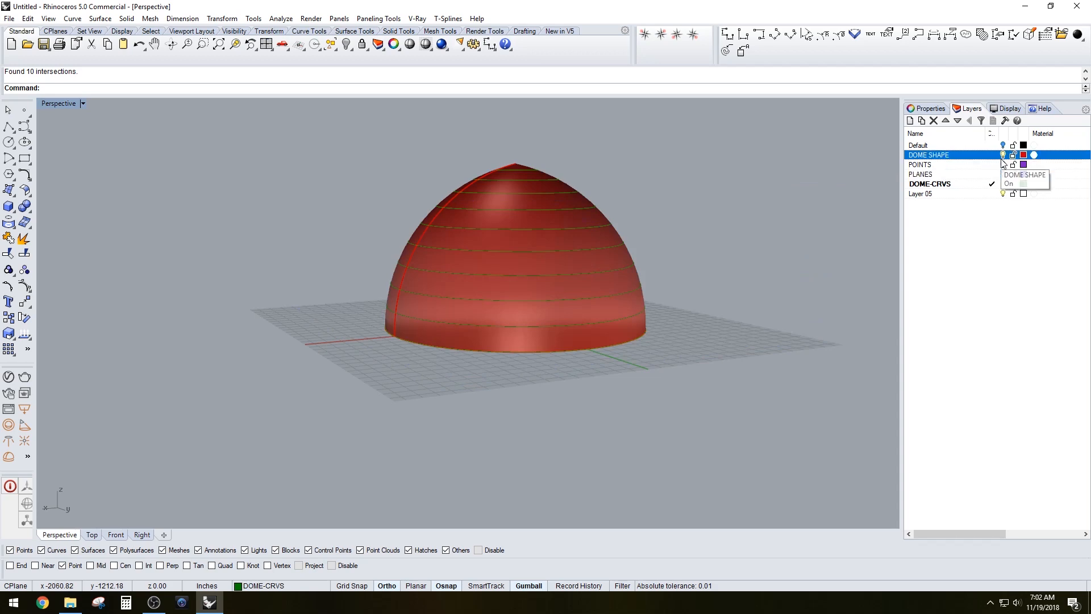
right_drag(432, 244, 574, 170)
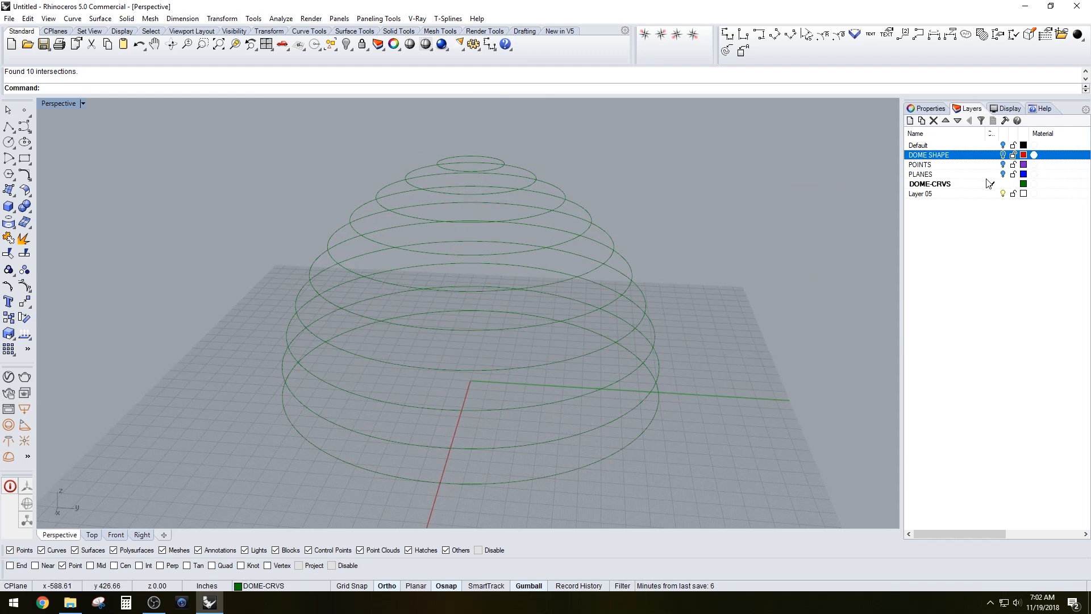
click(1004, 157)
- Make Layer 05 current and rename it POINTS-2
click(996, 194)
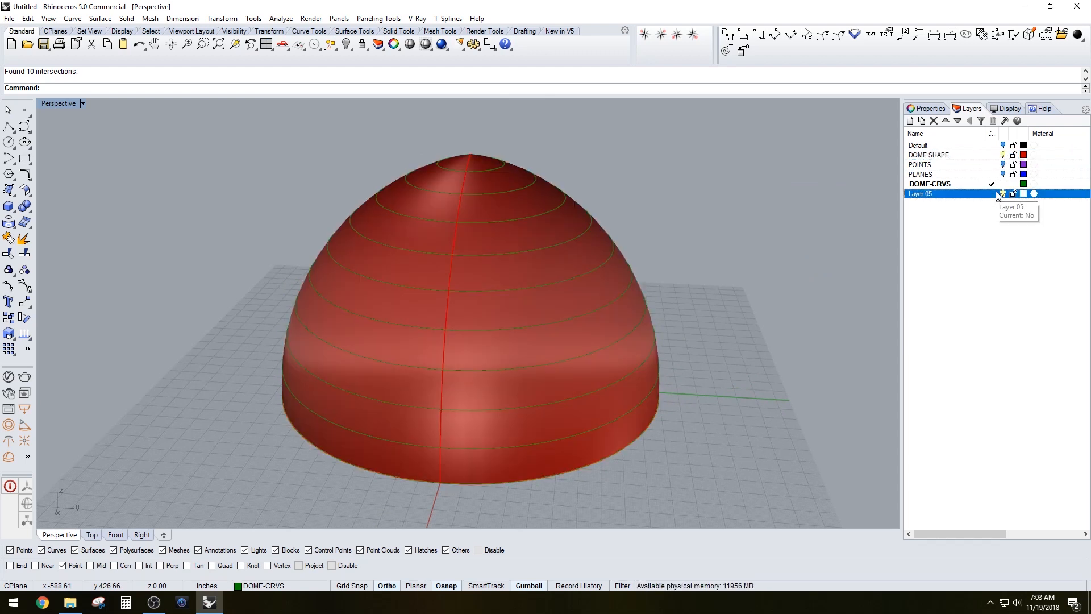
double_click(931, 196)
text(POINTS-)
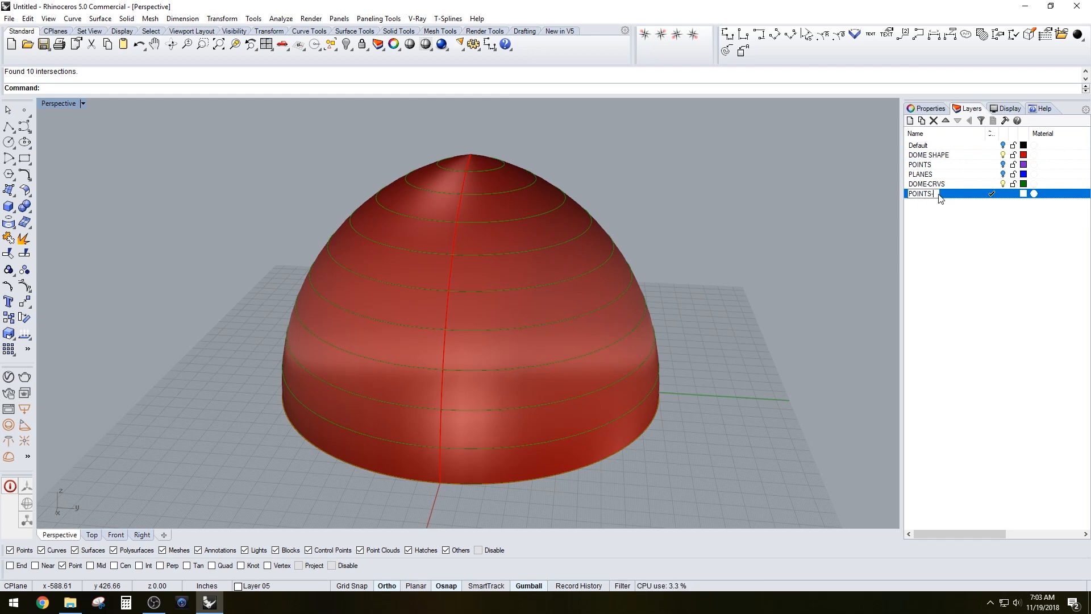
text(2)
key(Return)
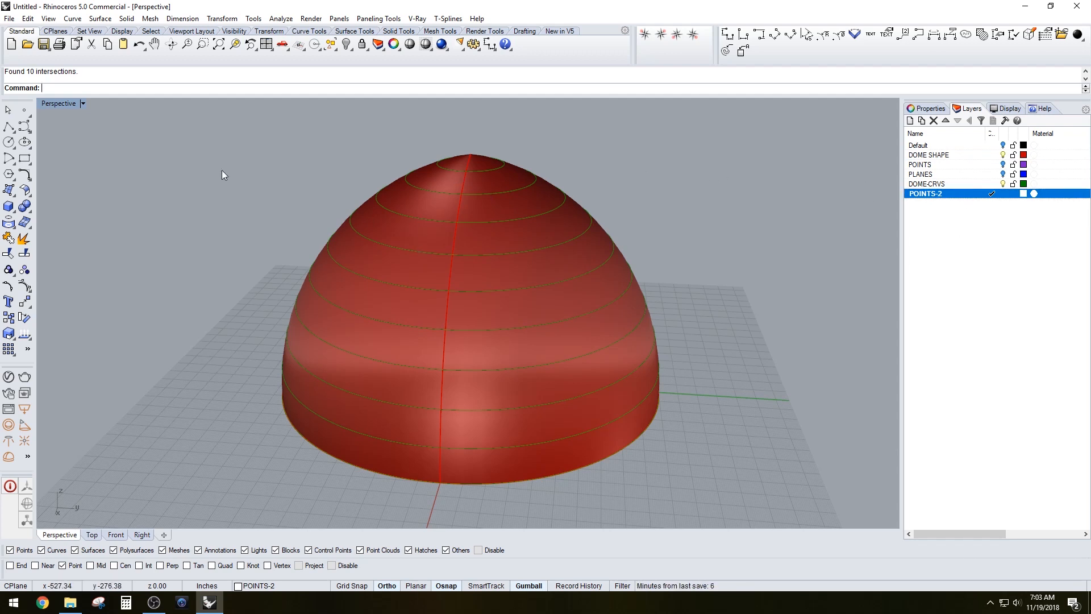
- Place a point at the dome's apex using the End object snap instead of Point, and turn off the DOME SHAPE layer
click(24, 109)
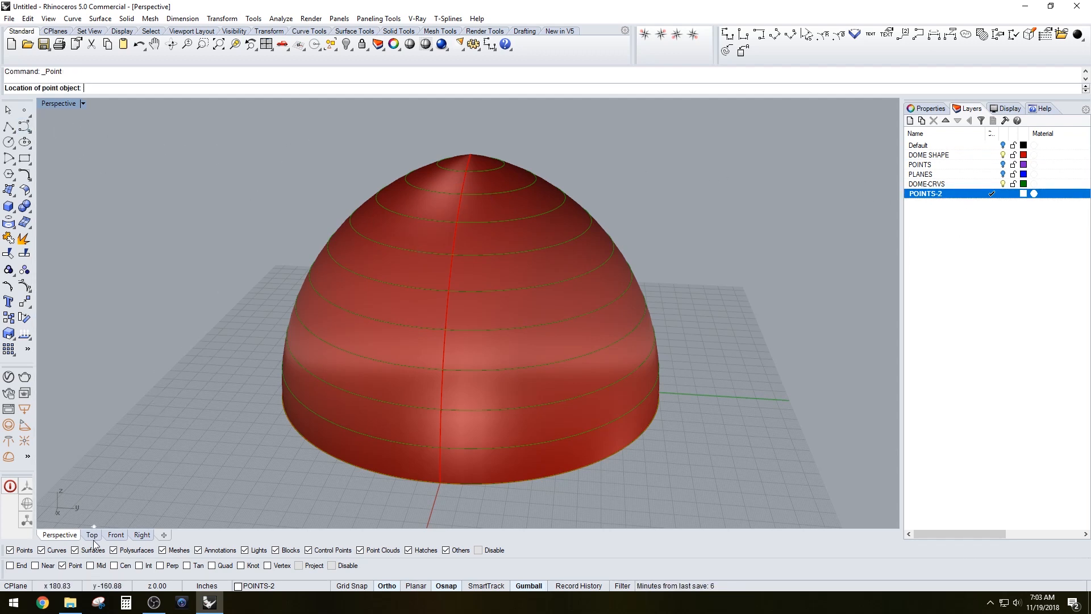
click(74, 565)
click(11, 566)
click(484, 160)
mouse_move(721, 199)
right_down()
mouse_move(680, 179)
mouse_move(725, 200)
mouse_move(704, 207)
right_up()
click(1003, 155)
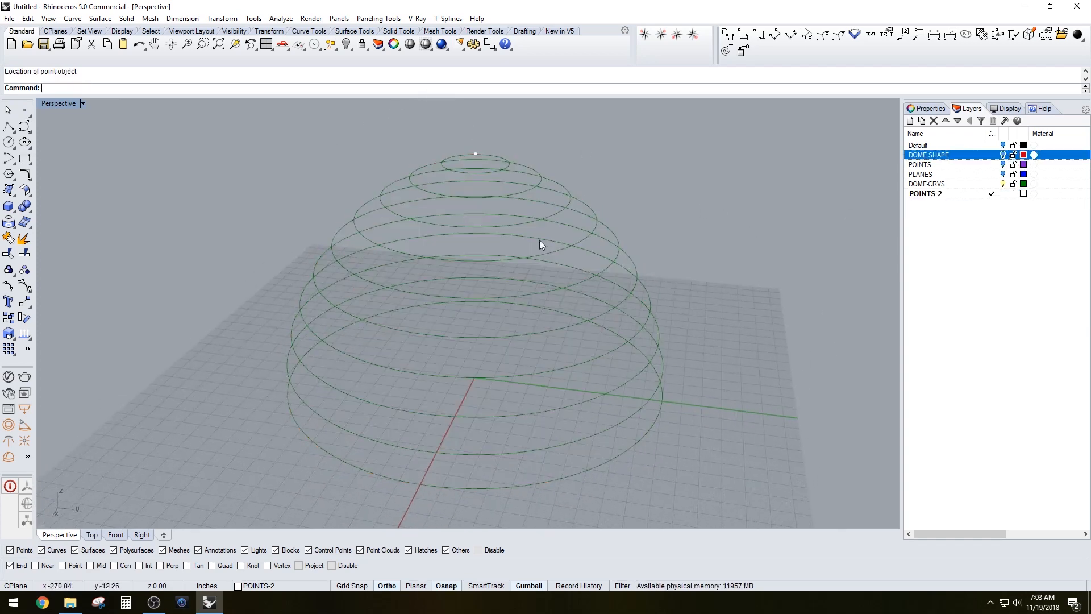
- Try dividing all the ring curves into 10 segments each, and undo the division
right_drag(540, 239, 657, 288)
drag(484, 174, 494, 170)
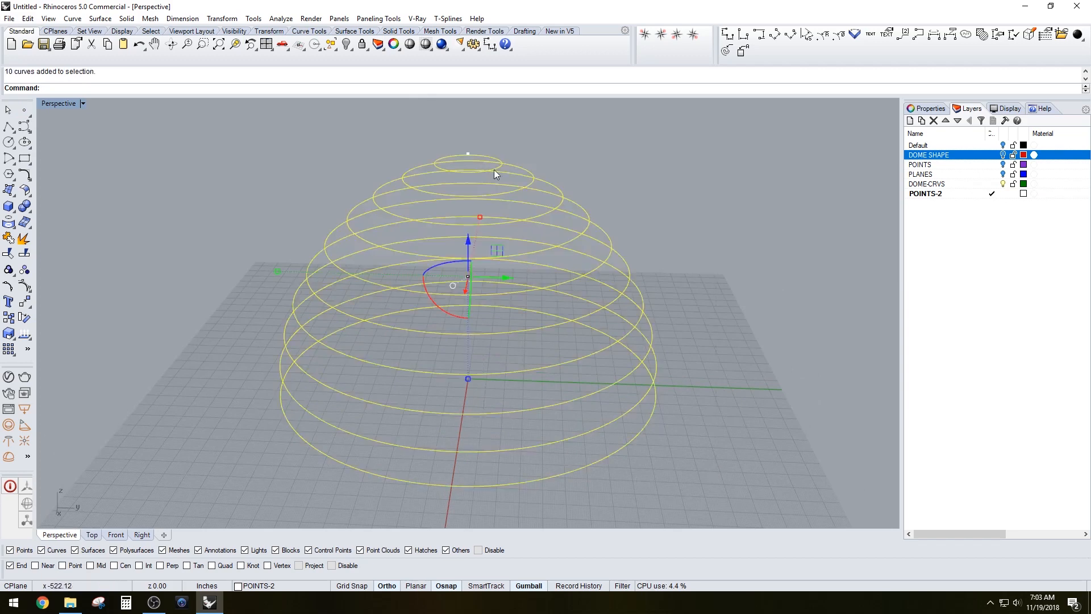
text(D)
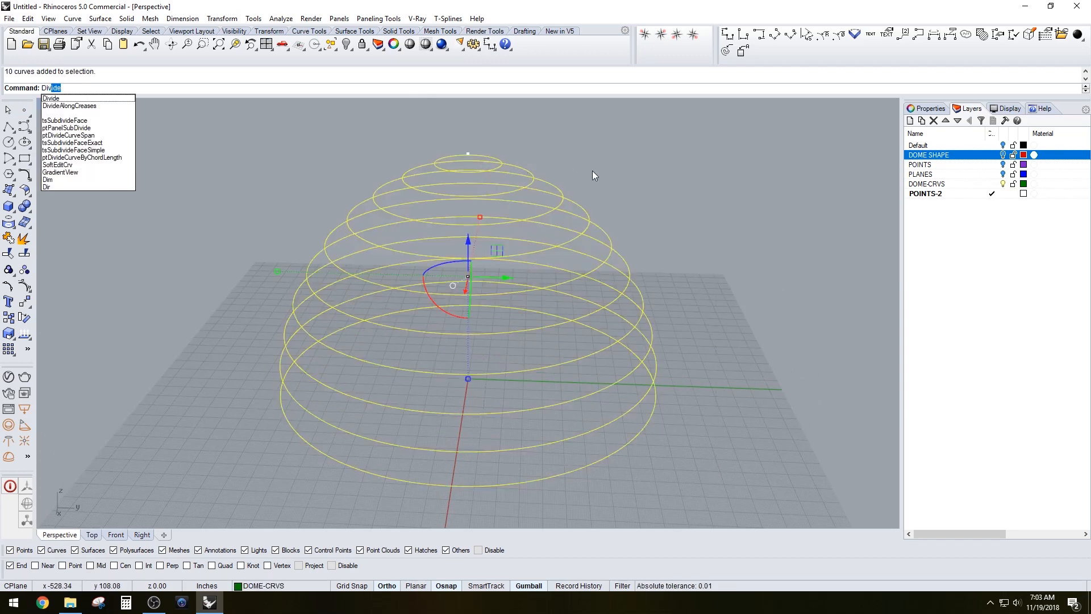
text(iv)
key(Return)
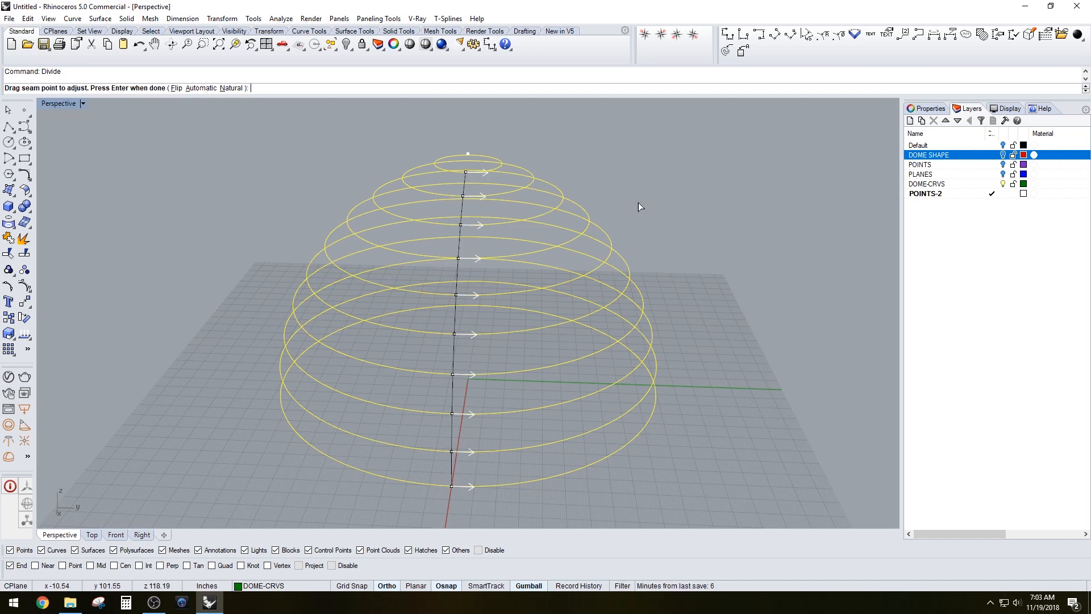
right_drag(378, 244, 299, 272)
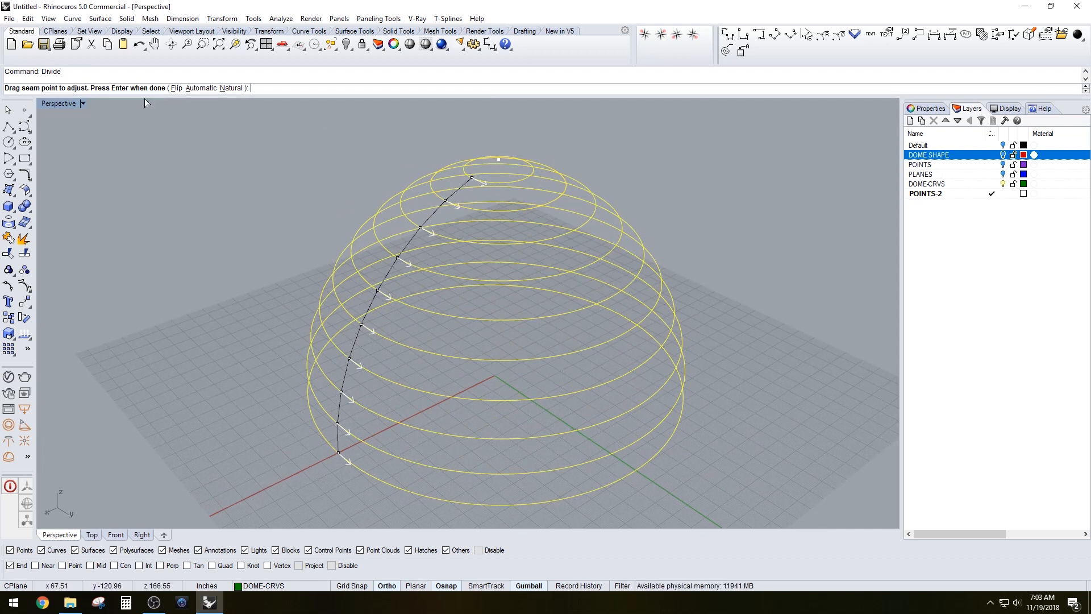
key(Return)
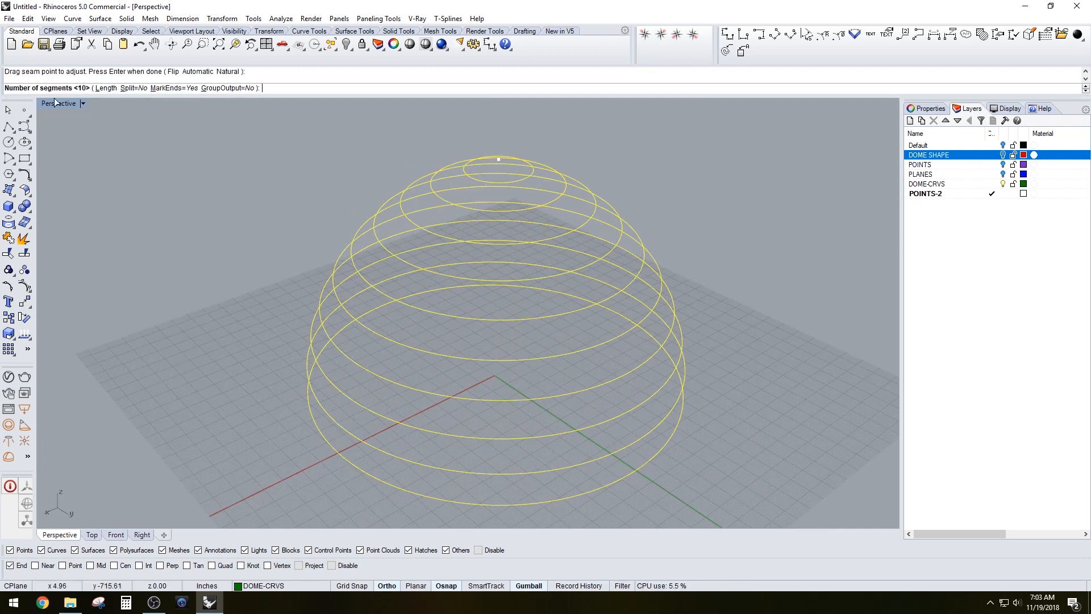
key(Return)
right_drag(230, 242, 432, 320)
key(ctrl+z)
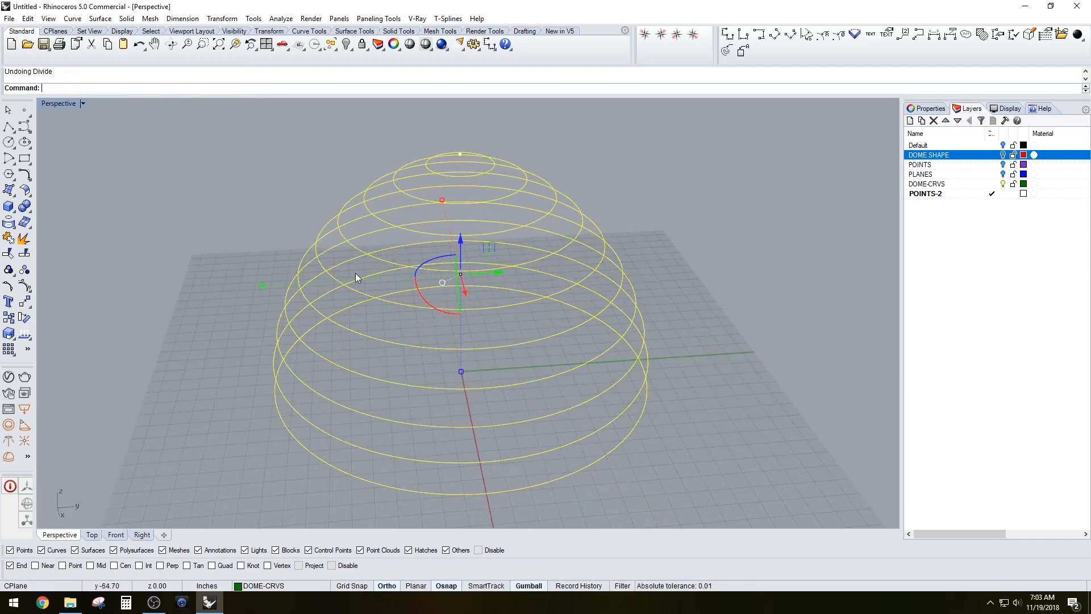
key(Return)
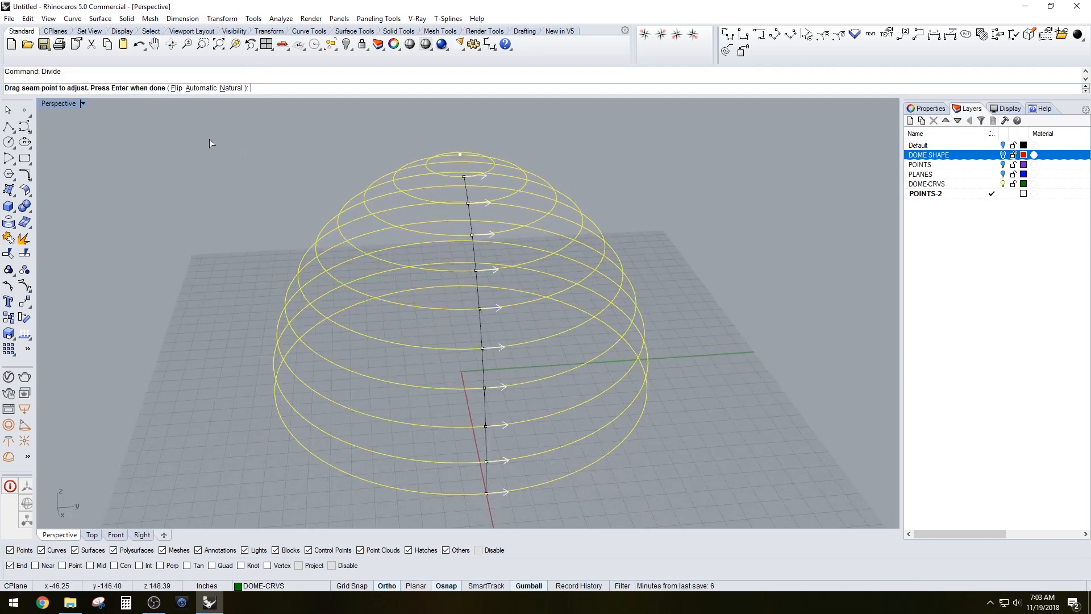
text(20)
key(Return)
key(Return)
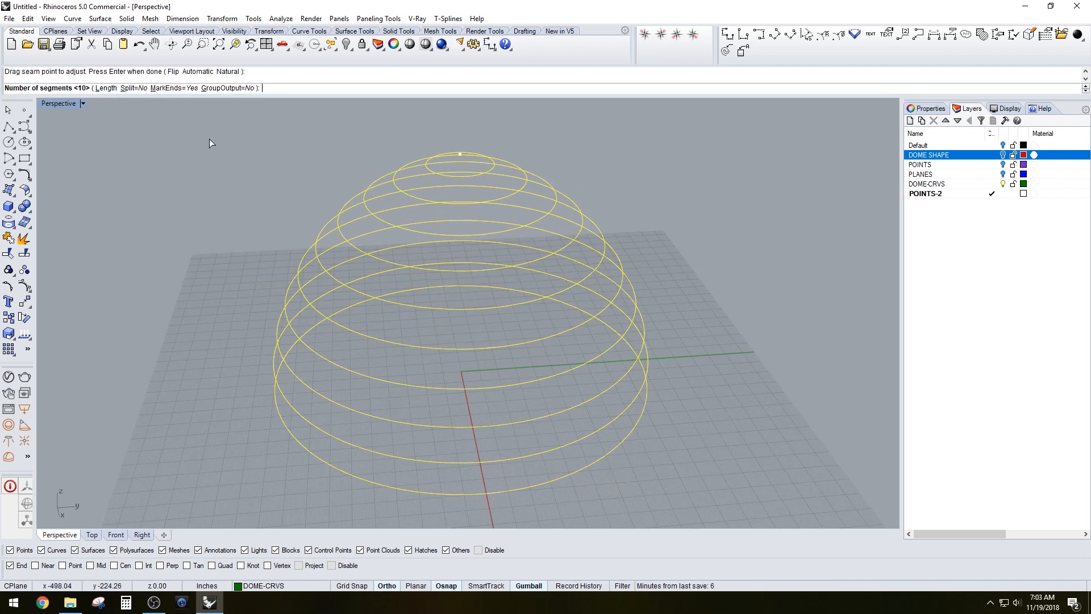
key(Return)
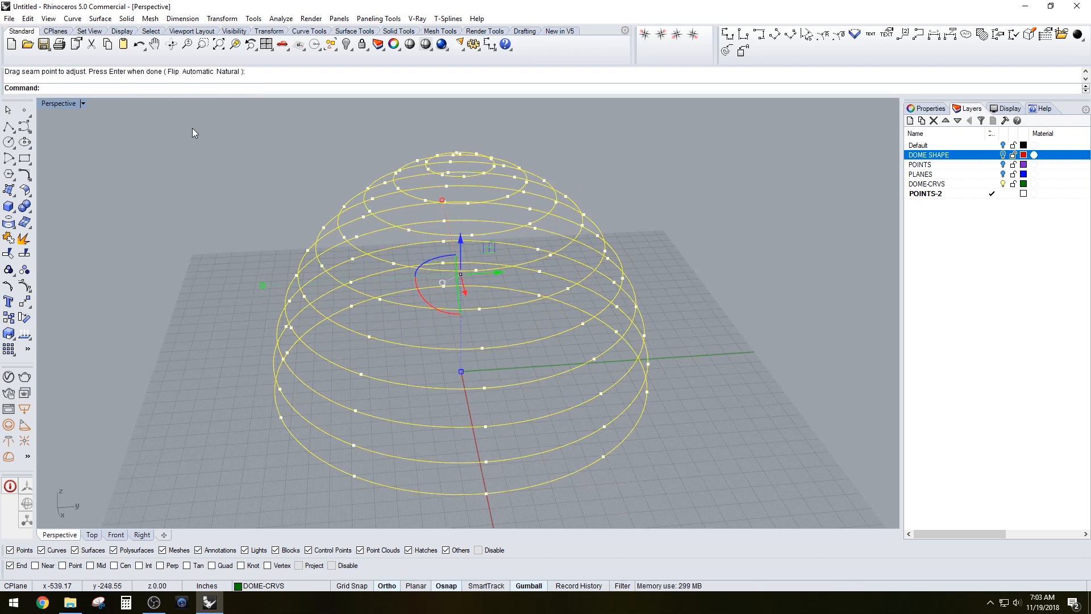
- Try dividing all the ring curves into 20 segments, inspect the point spacing around the dome, and undo the division
key(Return)
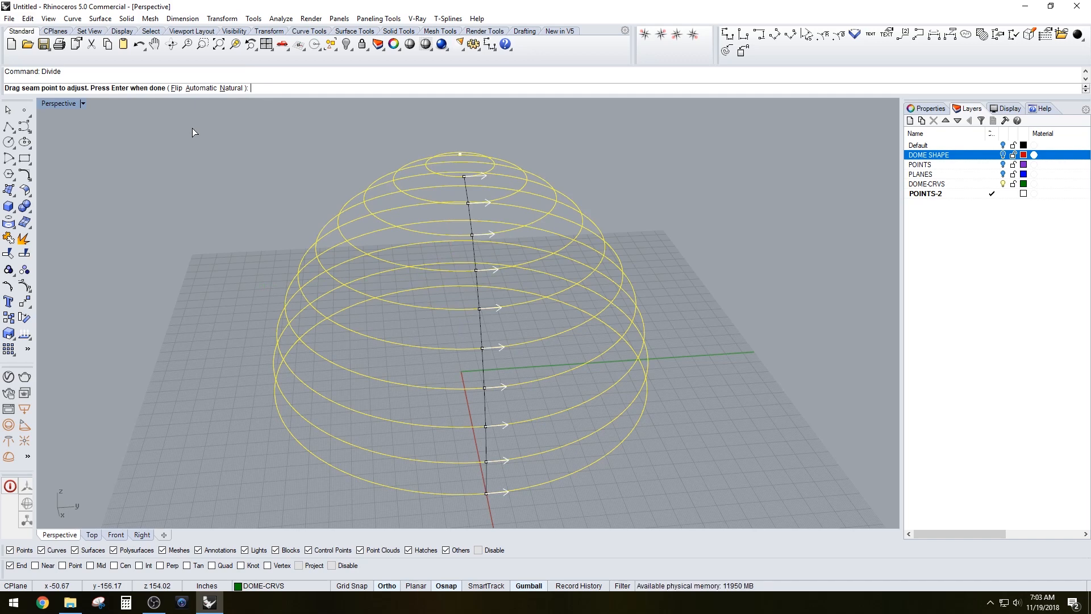
key(Return)
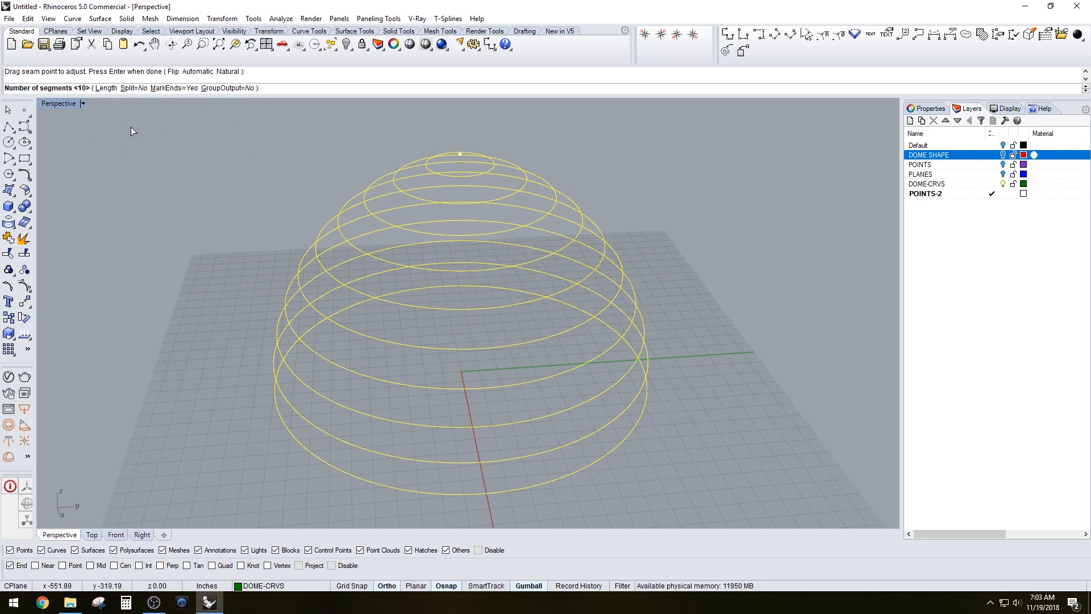
text(20)
key(Return)
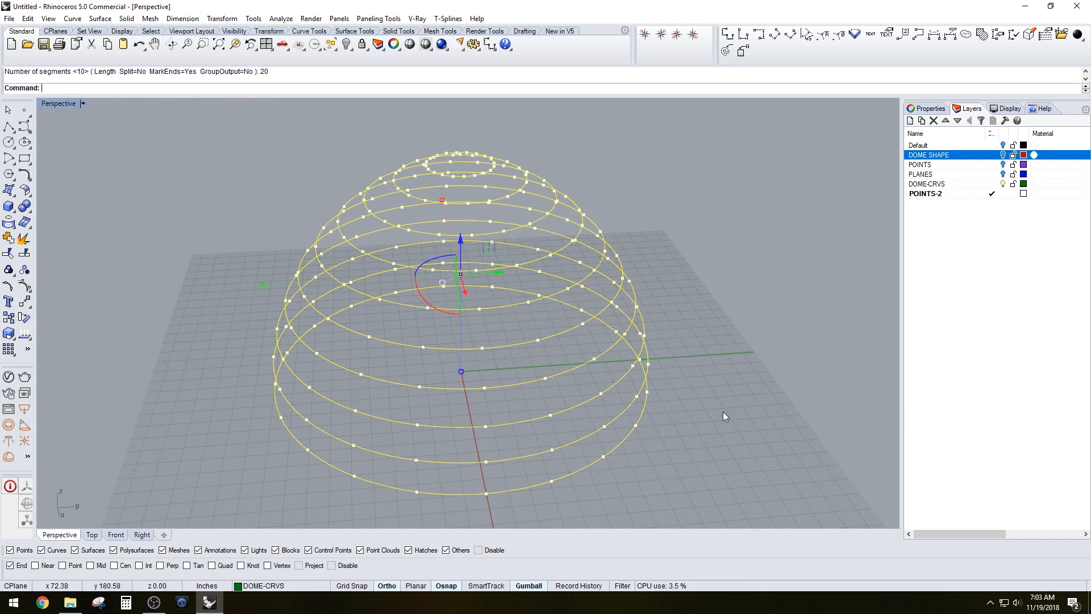
right_drag(725, 417, 533, 357)
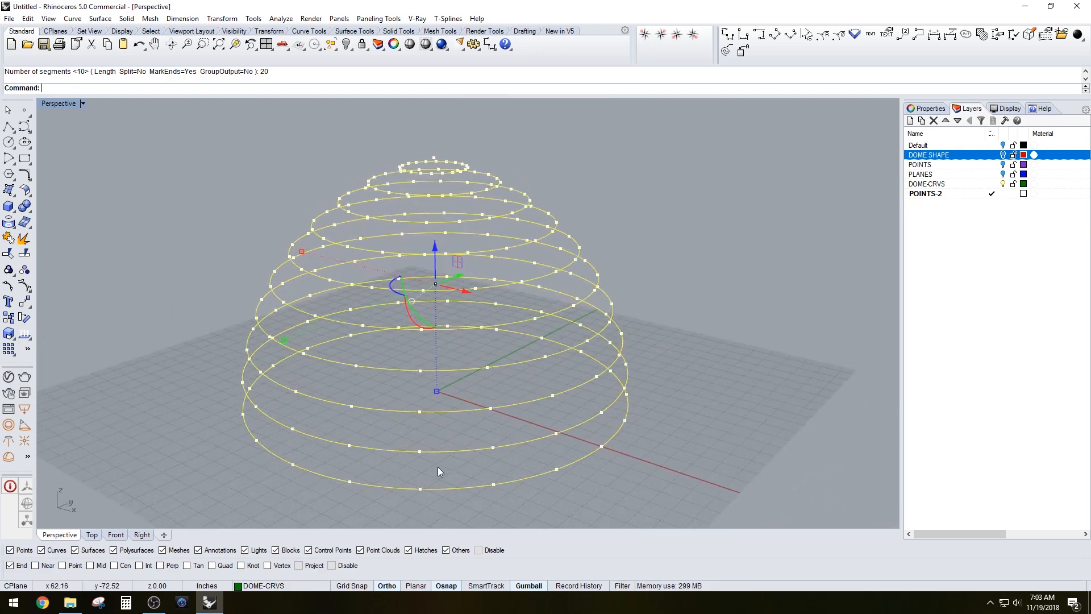
right_drag(437, 468, 428, 214)
right_drag(476, 174, 433, 394)
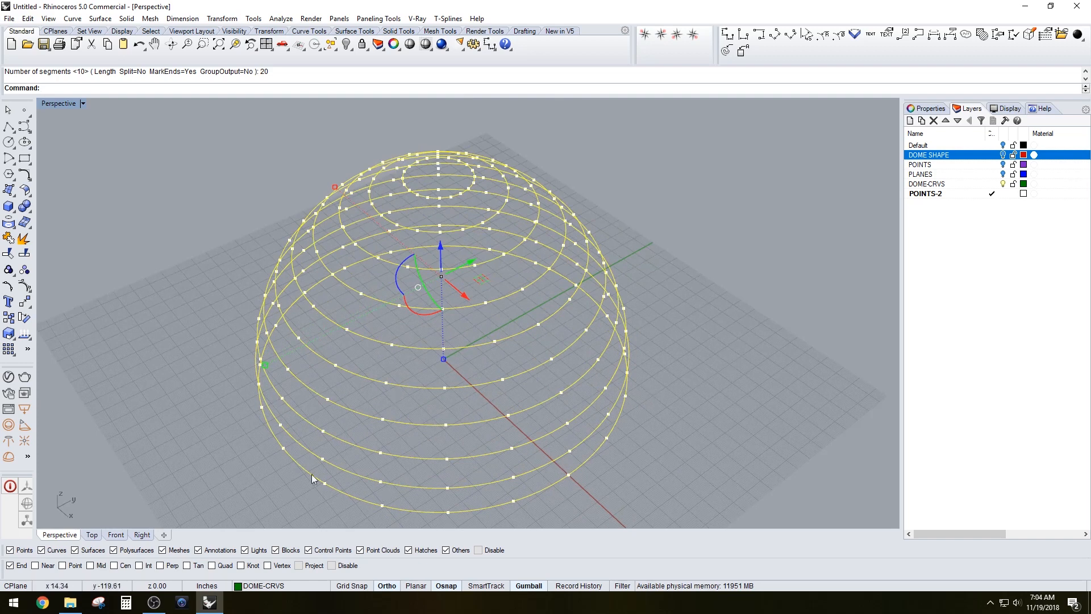
click(664, 406)
key(ctrl+z)
- Divide all the ring curves into 25 segments to place division points on them, and clear the selection
scroll(476, 282, down, 2)
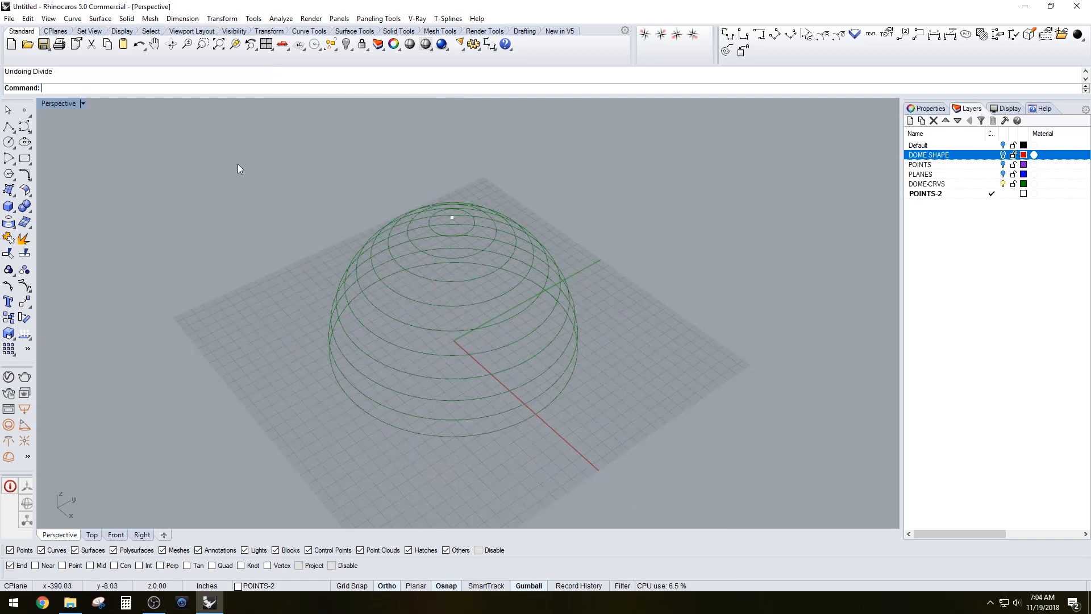
right_drag(602, 310, 626, 425)
drag(444, 222, 445, 223)
scroll(454, 227, up, 2)
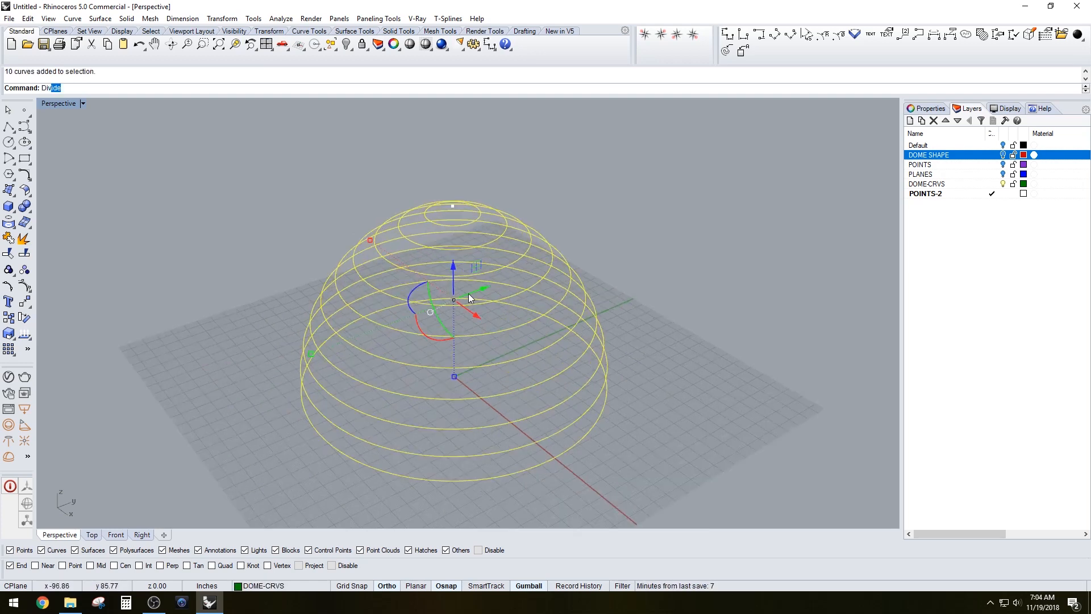
key(Return)
key(Return)
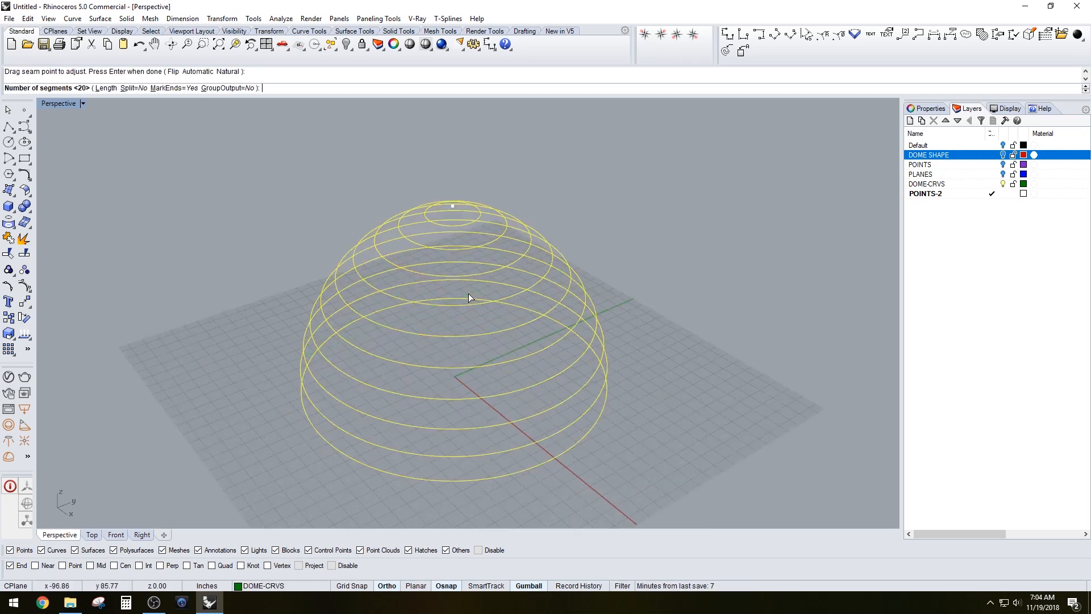
text(25)
key(Return)
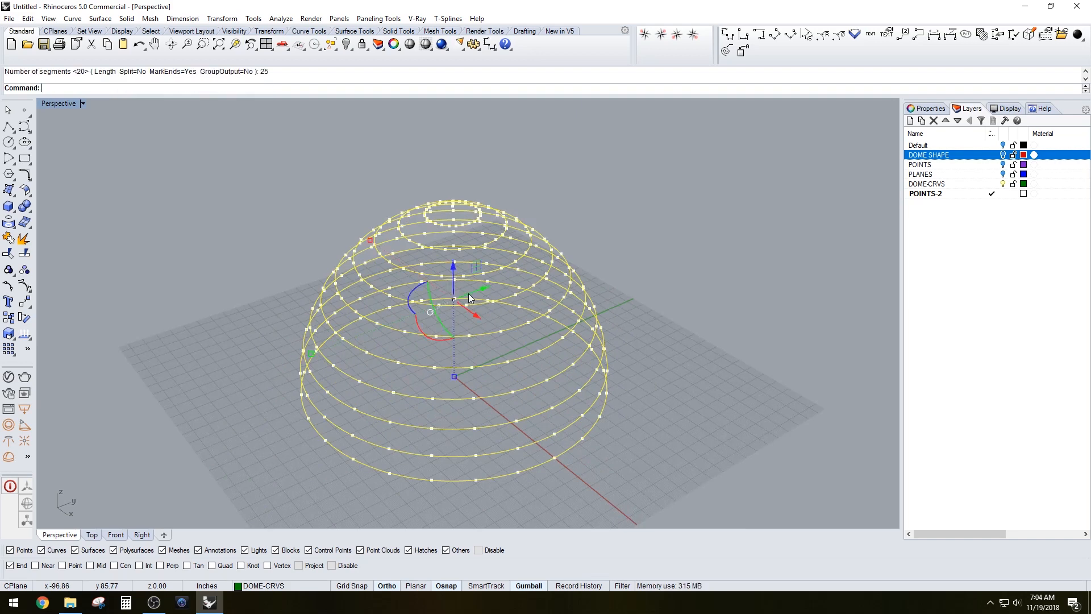
key(Escape)
- Examine the division points in perspective, and switch to the Top view with all the rings in sight
right_drag(558, 253, 586, 244)
right_drag(753, 229, 595, 295)
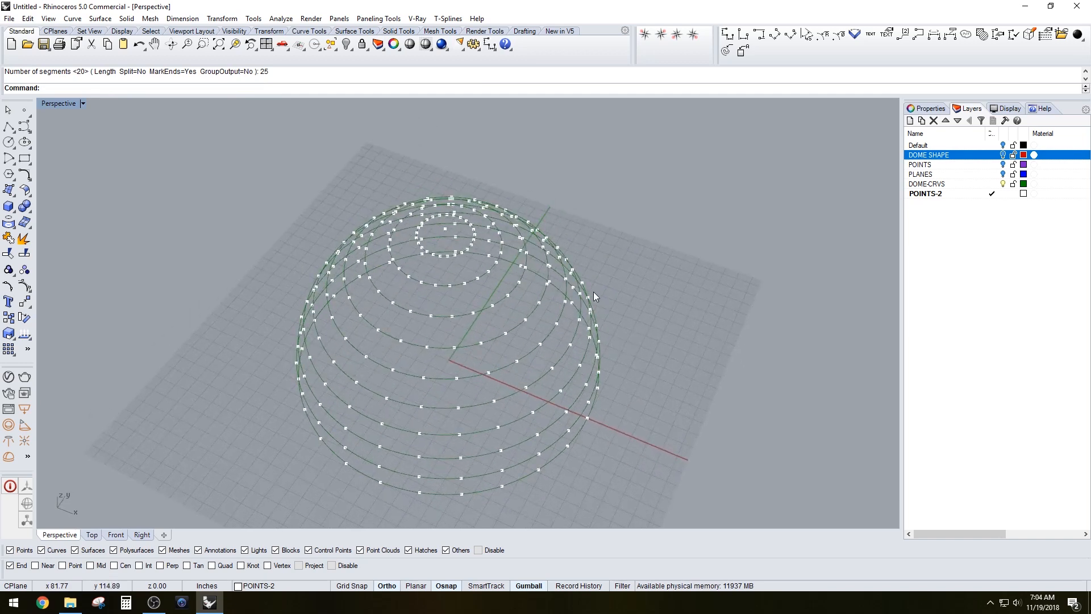
double_click(57, 104)
double_click(48, 104)
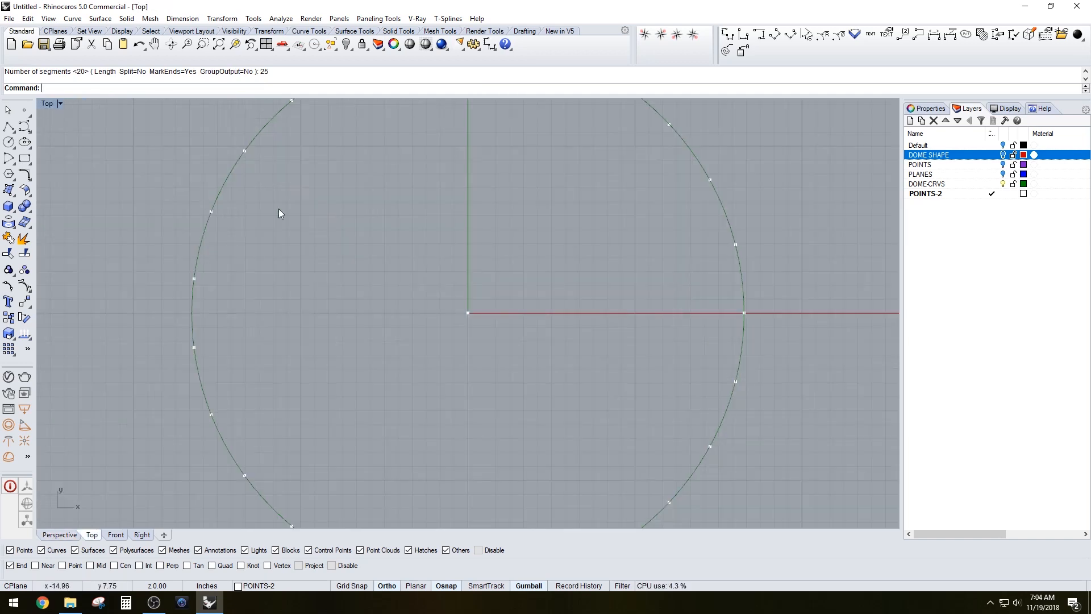
right_drag(280, 214, 384, 271)
scroll(414, 195, down, 8)
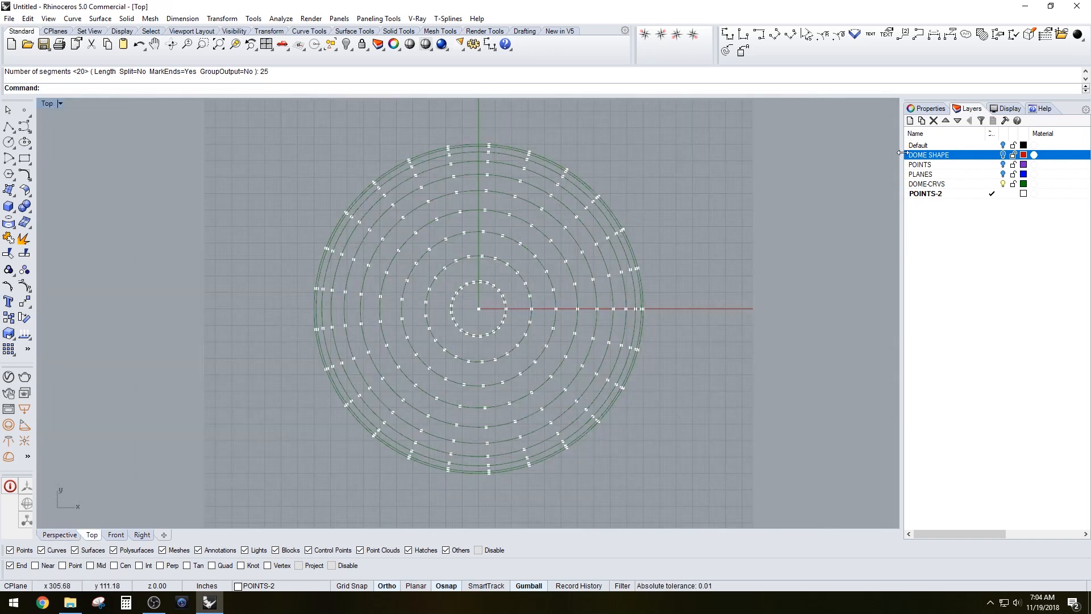
- Add a new layer after POINTS-2 and make it the current layer
click(932, 193)
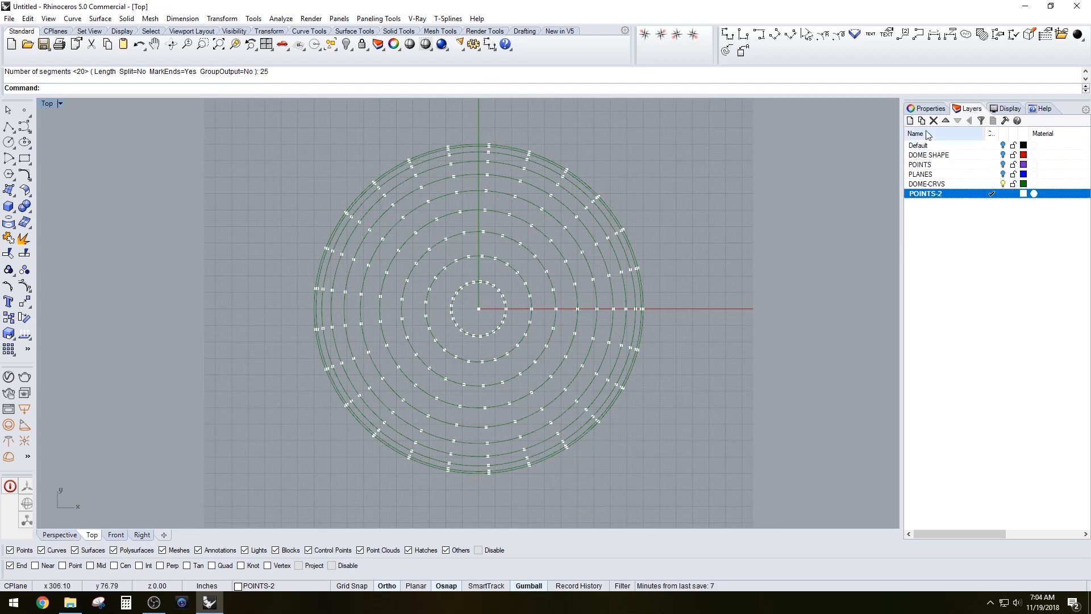
click(910, 121)
click(992, 204)
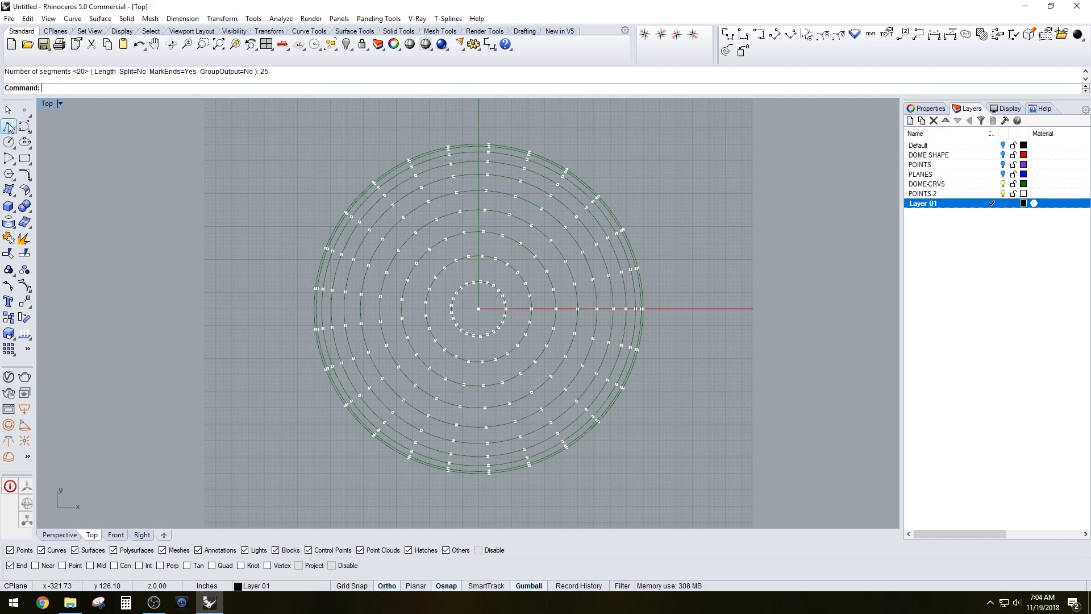
- Start a polyline in the Top view and switch the object snapping from End to Point
click(9, 126)
scroll(461, 189, up, 3)
right_drag(518, 192, 507, 260)
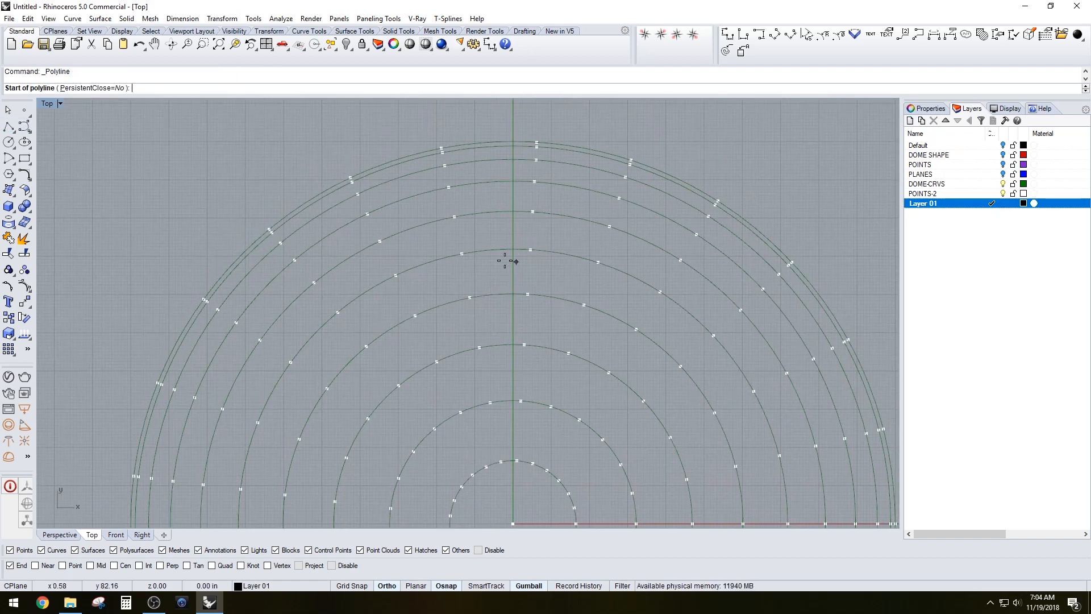
click(10, 566)
click(74, 566)
scroll(485, 198, up, 5)
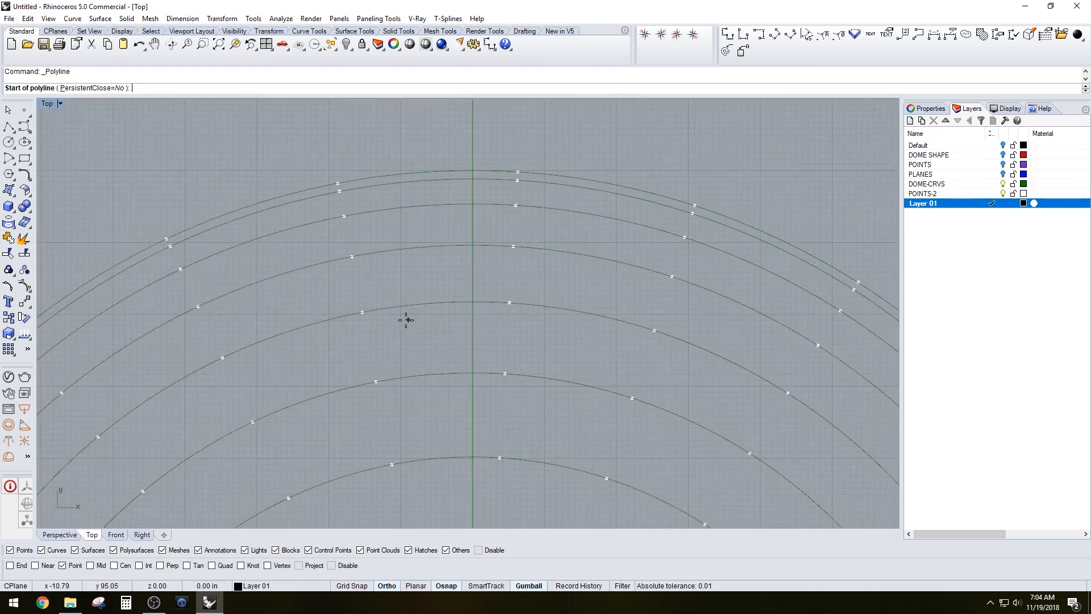
- With projected snapping on, draw a straight segment between the two division points flanking the Y axis on the fifth ring from outside
click(364, 313)
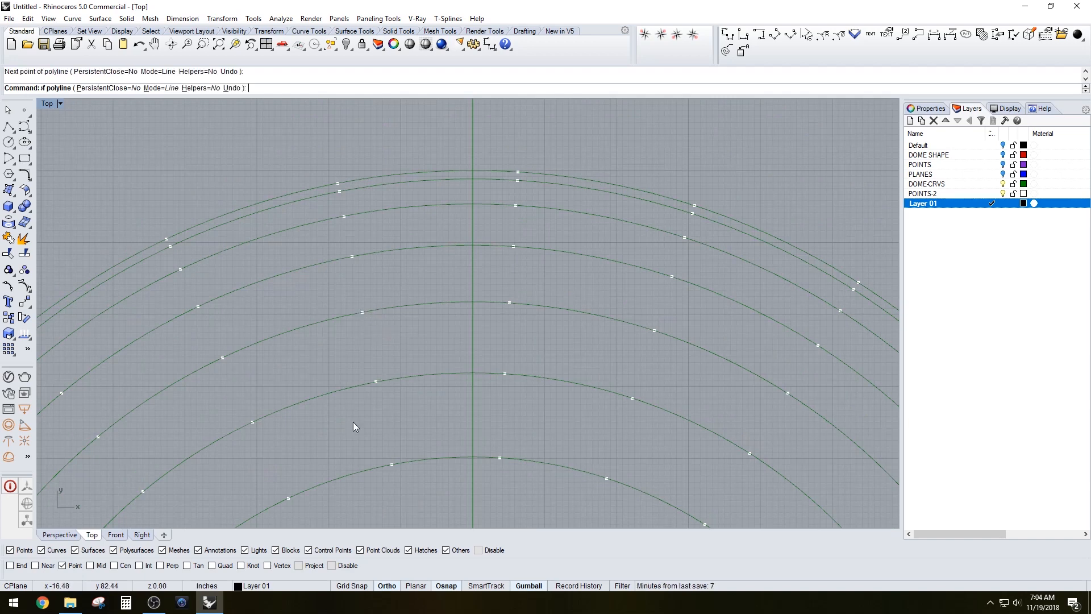
key(Escape)
click(299, 565)
right_click(376, 345)
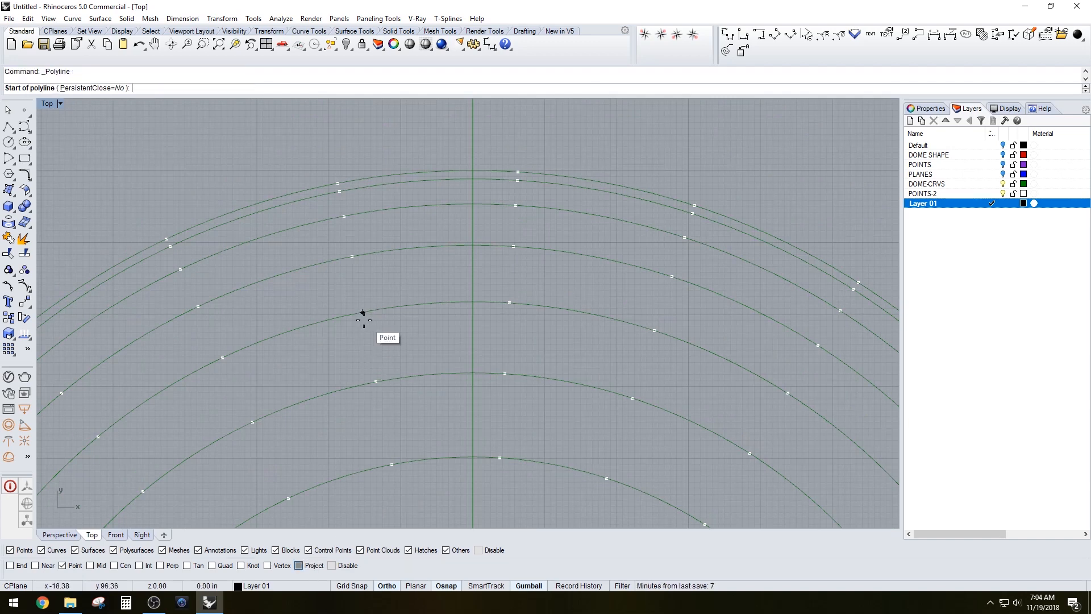
click(362, 312)
click(505, 303)
key(Return)
- Check the rings in perspective, return to the four-view layout and zoom all viewports to the model's extents
scroll(493, 311, down, 4)
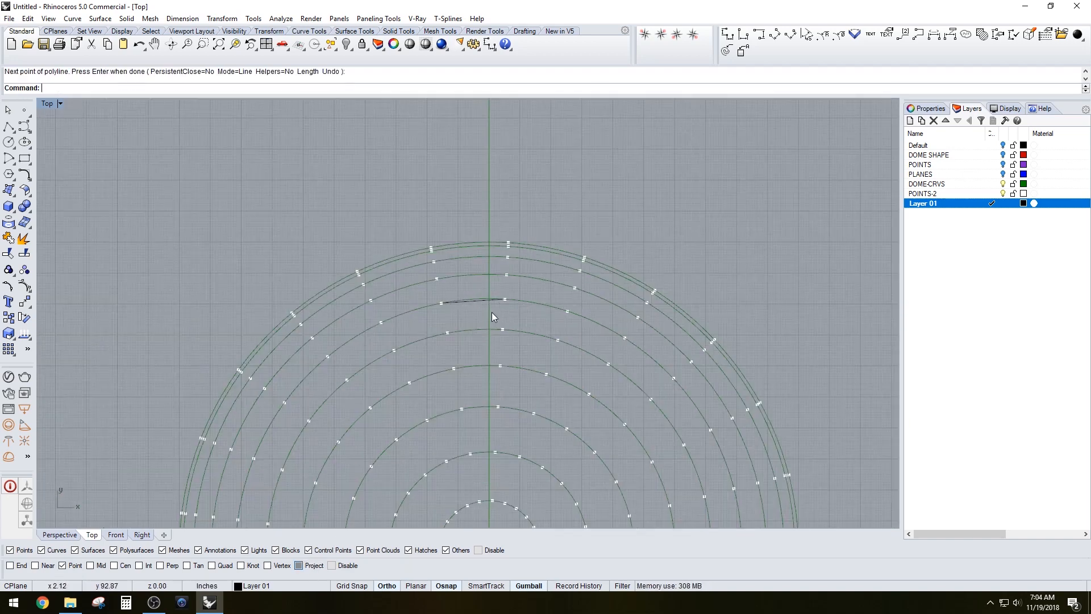
scroll(469, 222, up, 3)
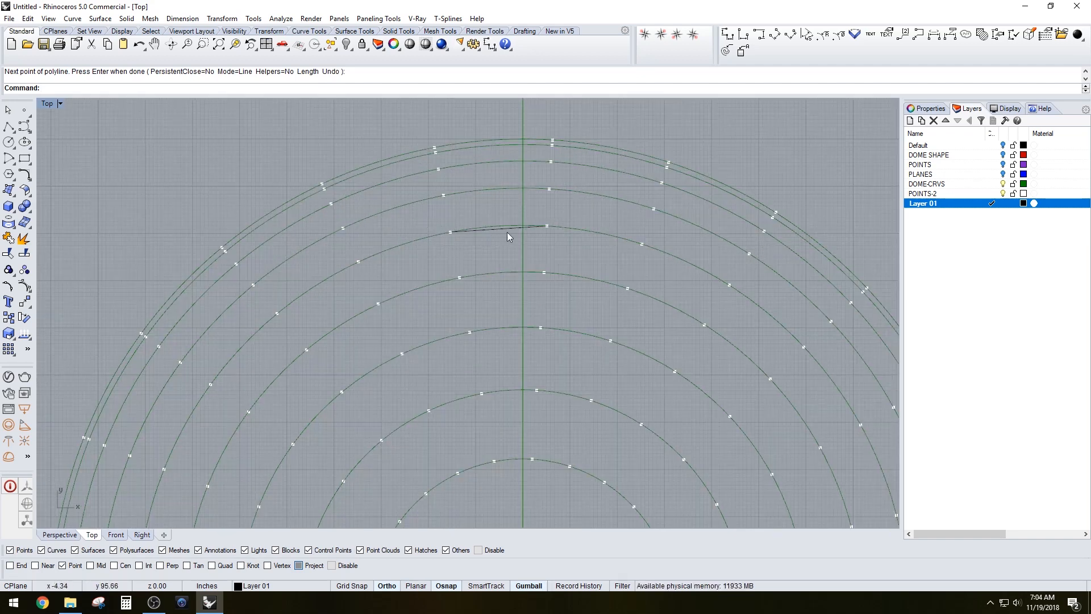
double_click(47, 103)
double_click(488, 104)
right_drag(644, 419, 605, 321)
double_click(68, 106)
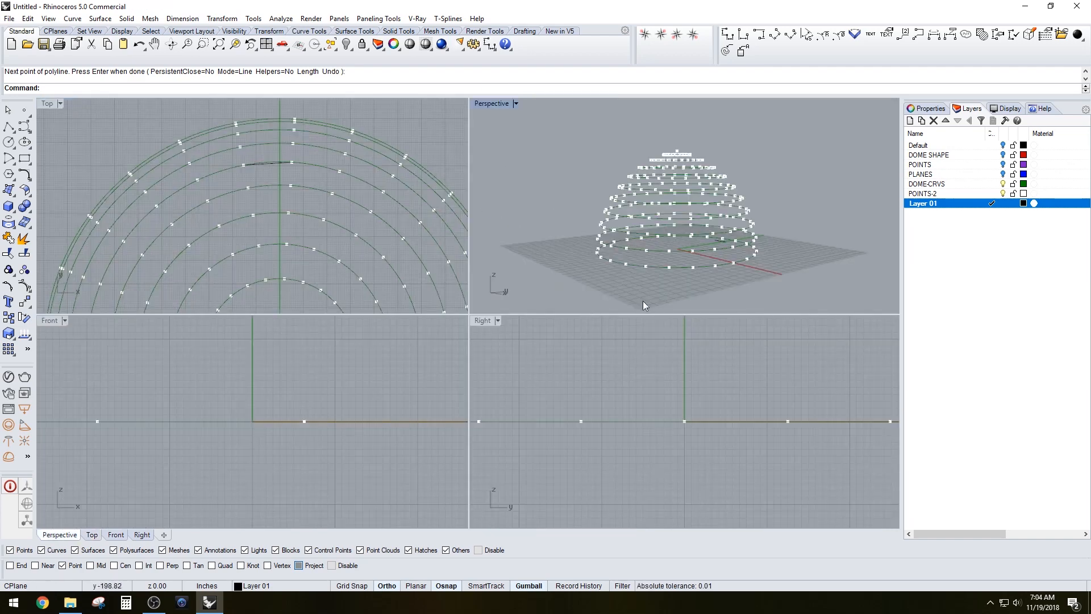
text(Z)
key(Return)
text(A)
key(Return)
text(E)
key(Return)
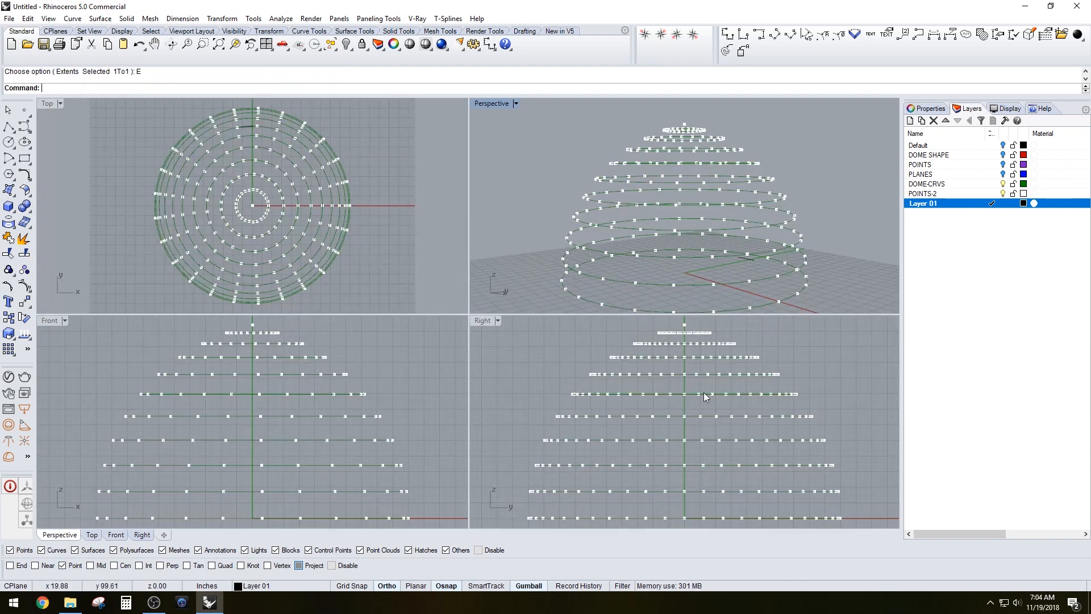
- In the Front view, select every other ring with its division points, starting with the second ring from the base
drag(71, 479, 425, 492)
shift+drag(105, 429, 411, 447)
shift+drag(132, 386, 397, 408)
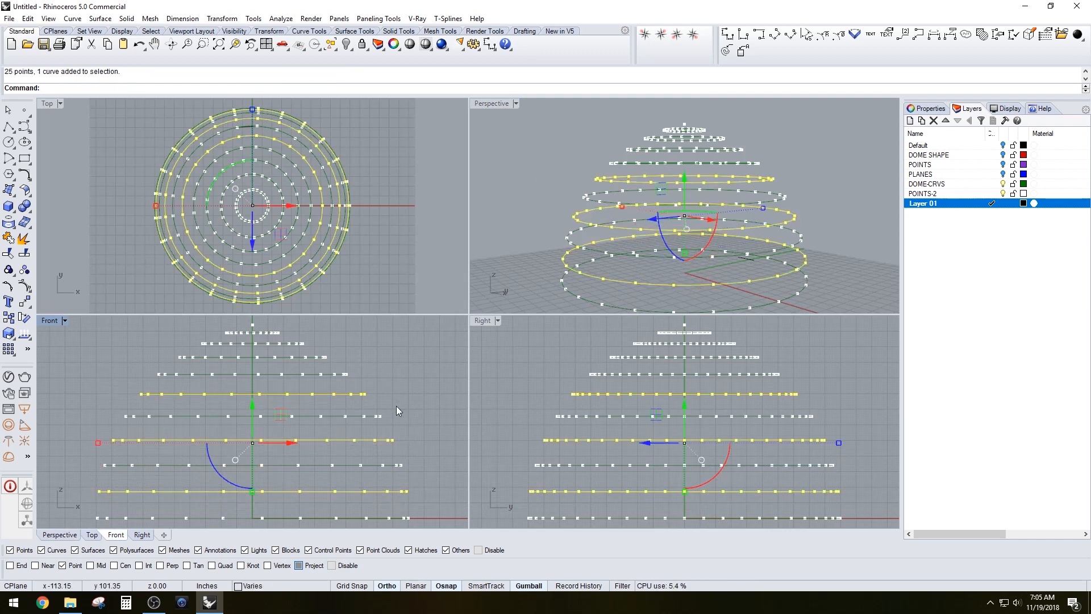
shift+drag(346, 361, 346, 361)
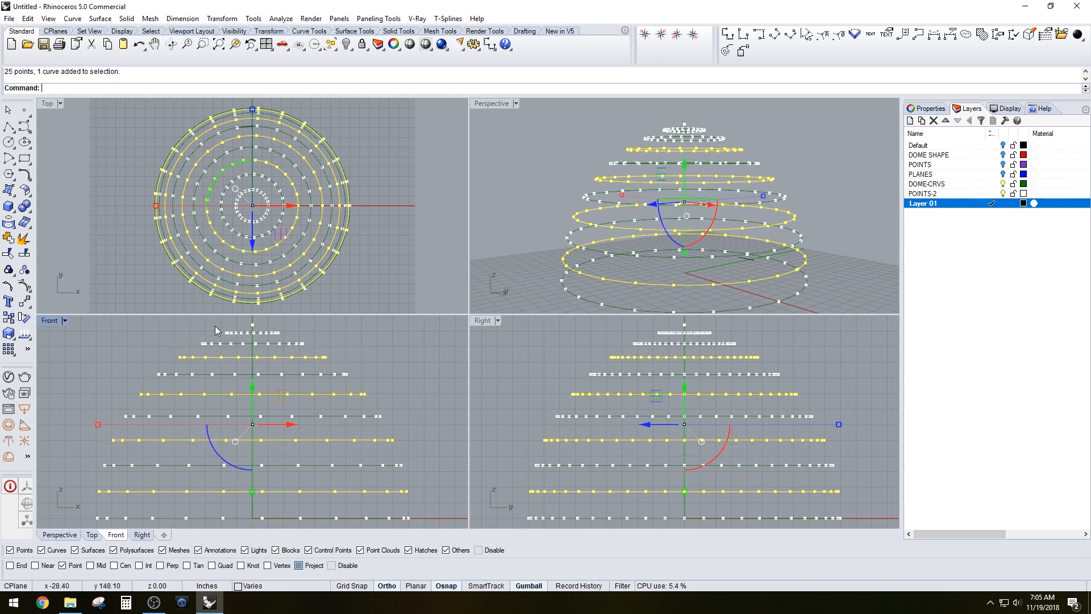
shift+drag(210, 328, 295, 337)
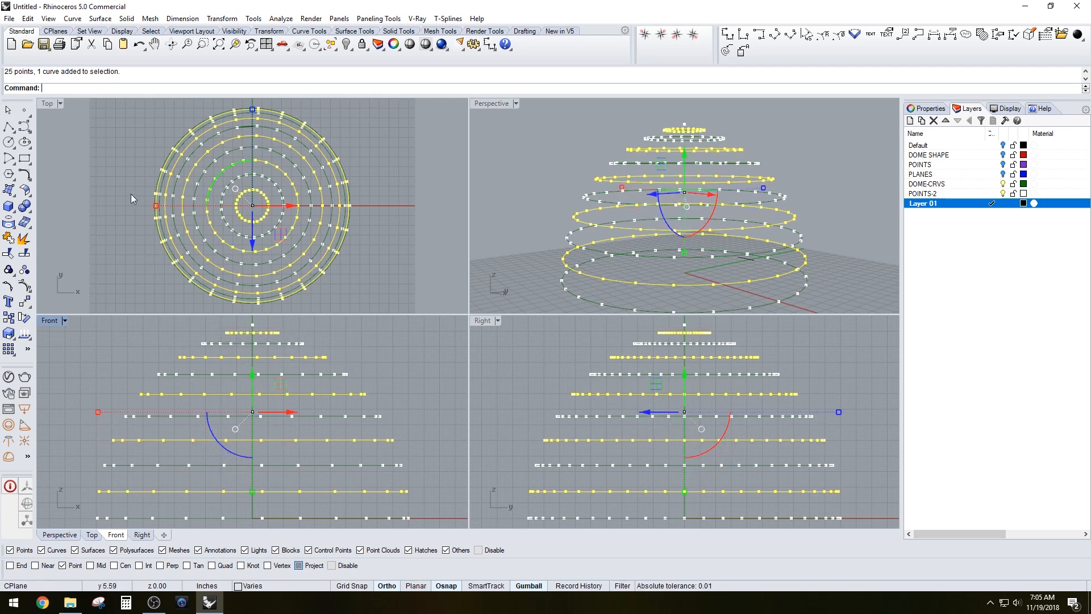
- Rotate the selected rings and points about the dome's centre in the Top view, from one end of the helper segment to its midpoint
double_click(47, 105)
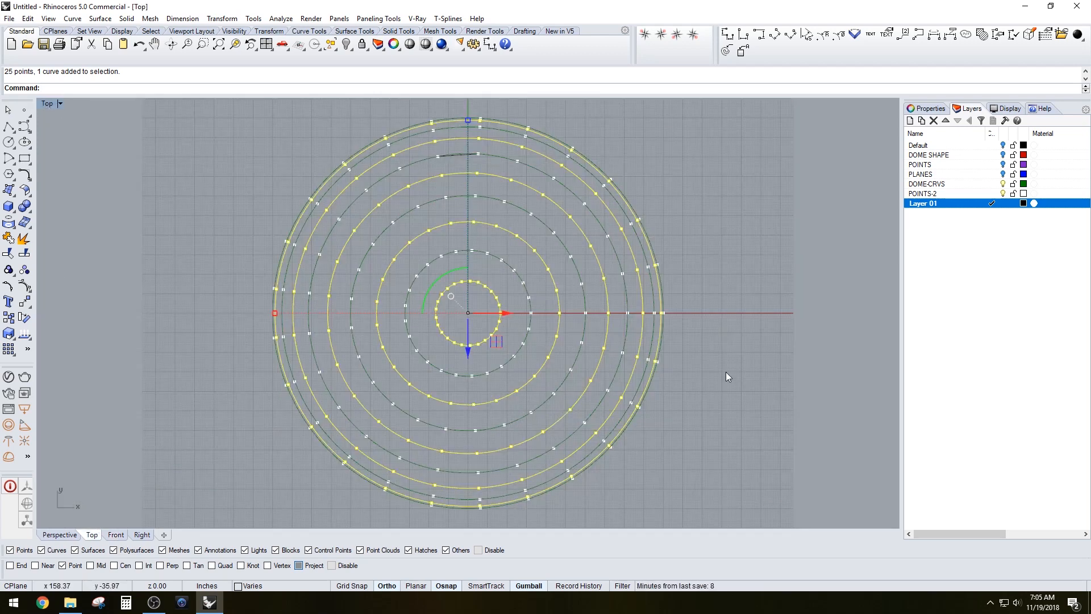
text(rotate)
key(Return)
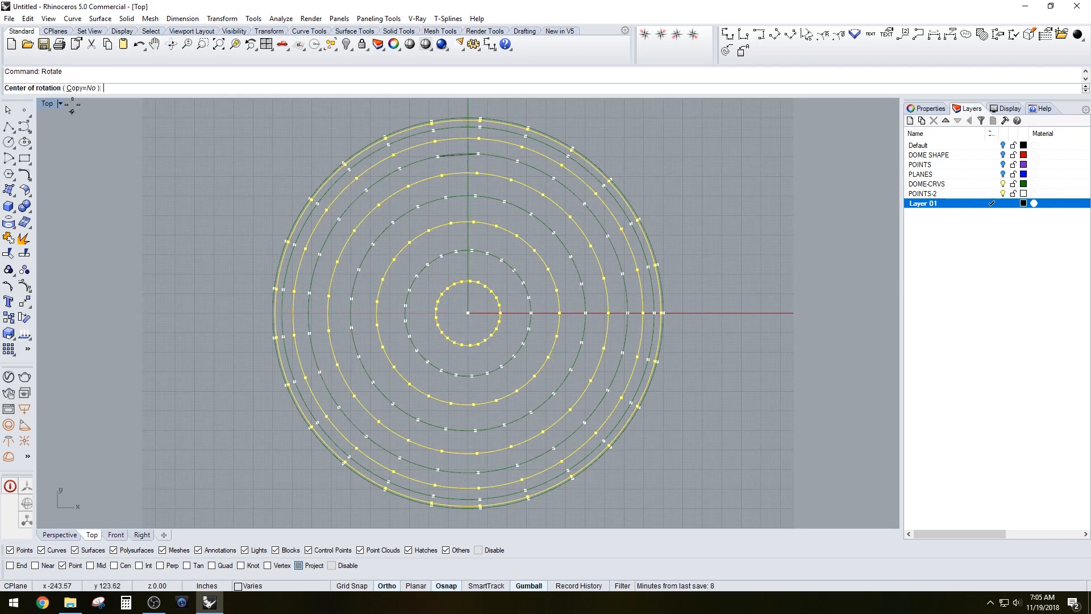
click(475, 313)
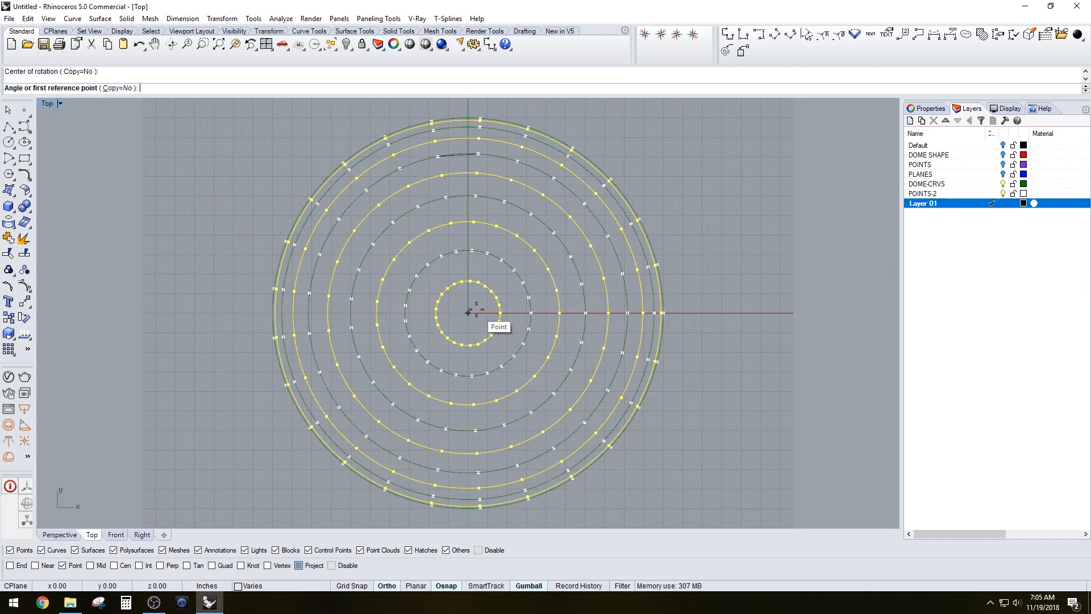
scroll(449, 152, up, 8)
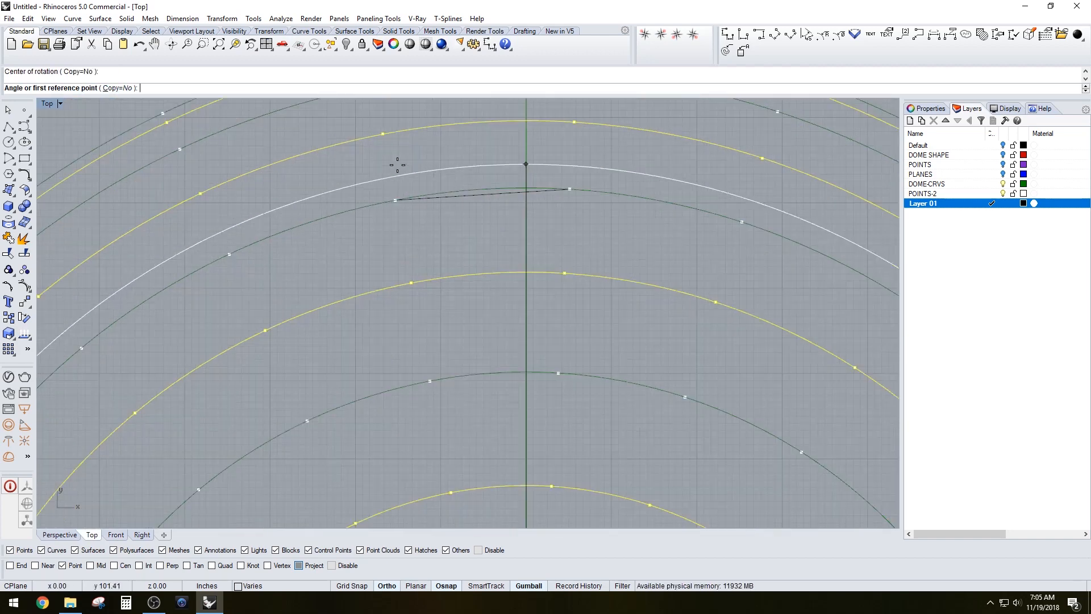
click(396, 200)
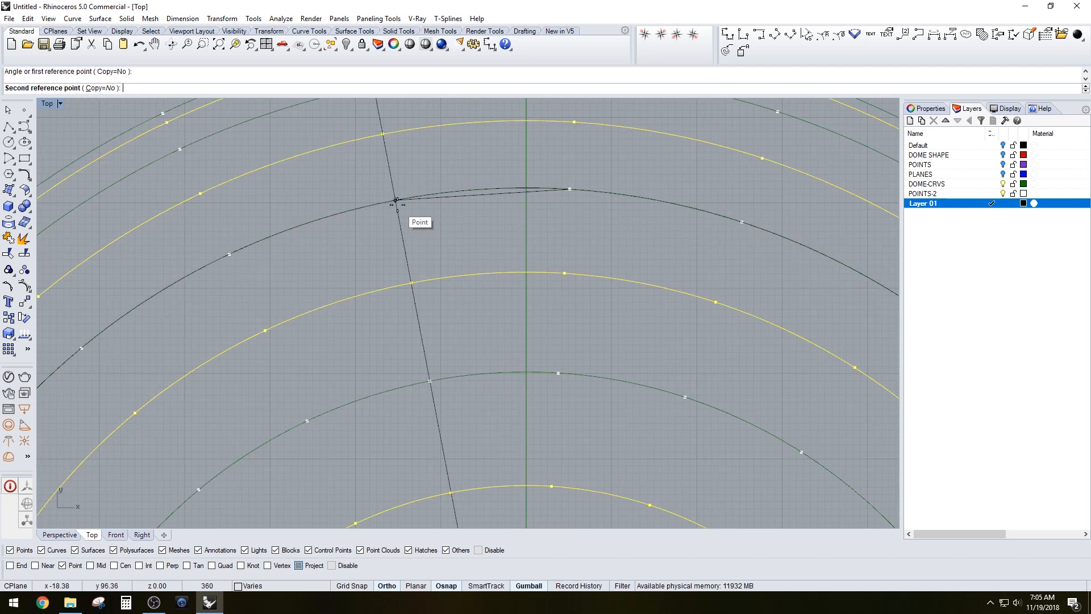
click(102, 566)
click(483, 197)
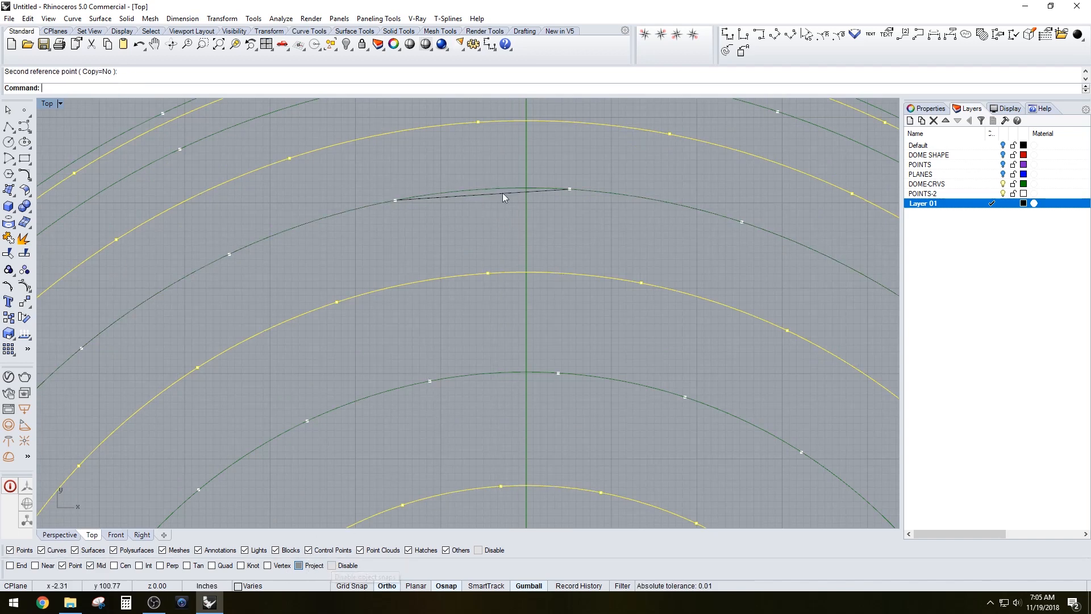
- Delete the helper segment drawn between the two division points
scroll(483, 229, down, 3)
click(488, 210)
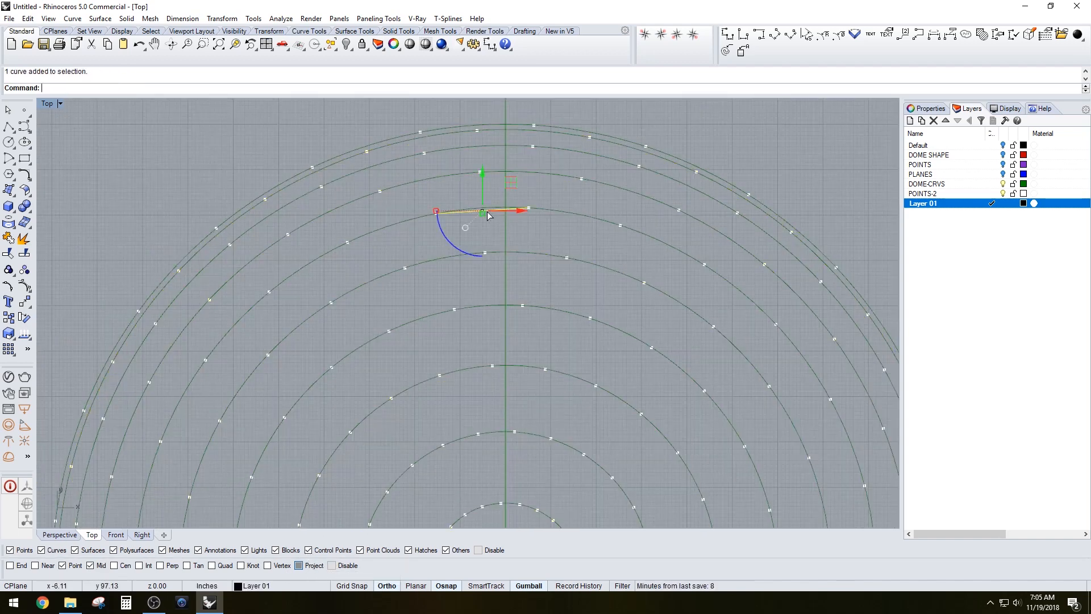
key(Delete)
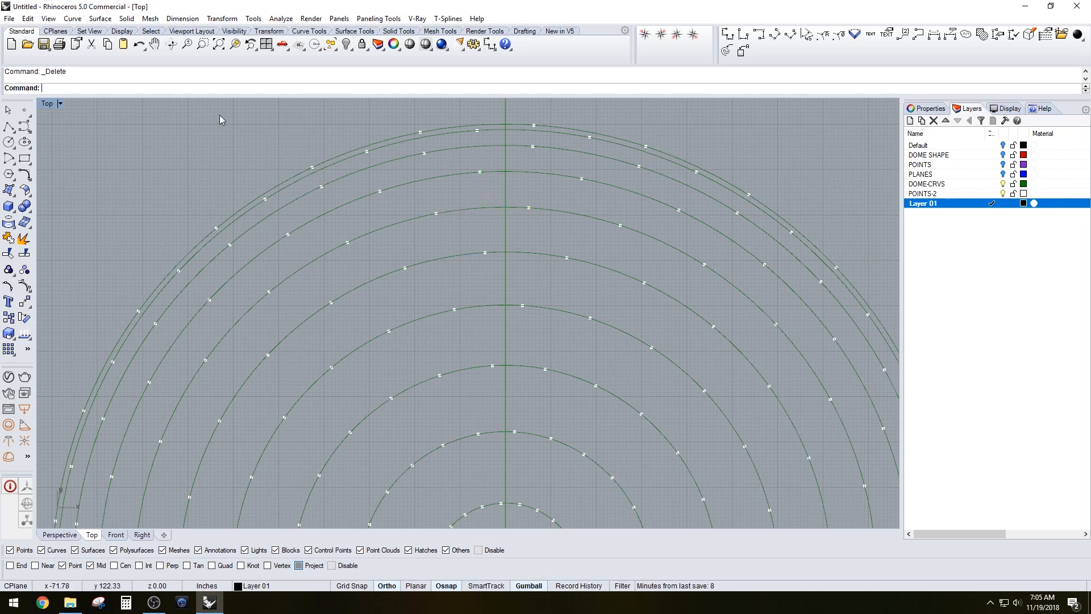
- Display the staggered rings in a full perspective view and rename the new layer DOME-GEO
double_click(51, 105)
double_click(492, 104)
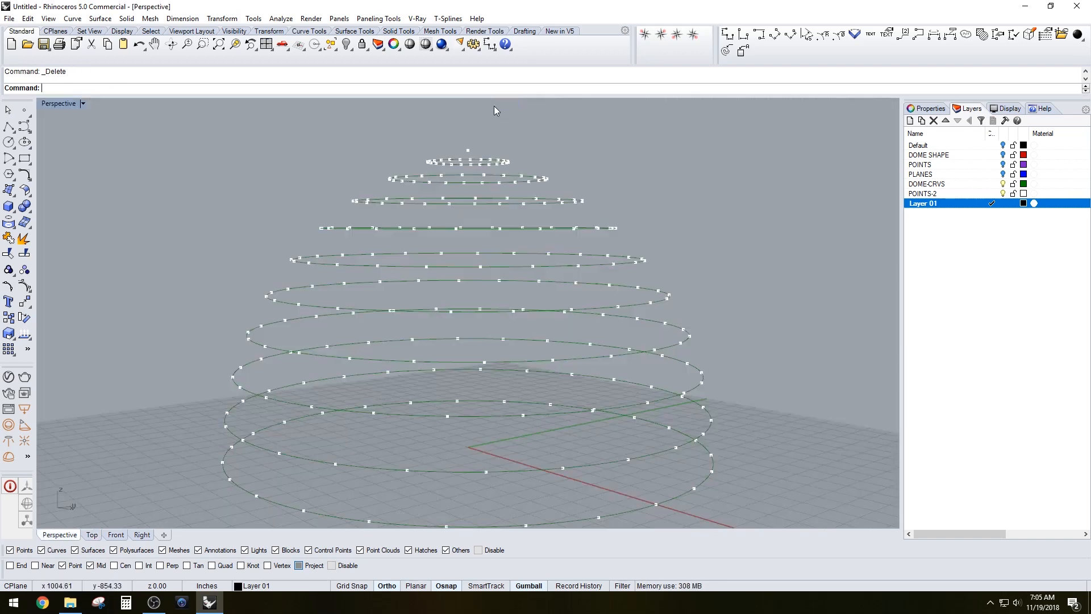
scroll(538, 296, down, 3)
mouse_move(537, 296)
right_down()
mouse_move(558, 356)
mouse_move(641, 295)
mouse_move(658, 325)
mouse_move(545, 283)
mouse_move(576, 258)
mouse_move(543, 263)
mouse_move(507, 323)
mouse_move(526, 312)
right_up()
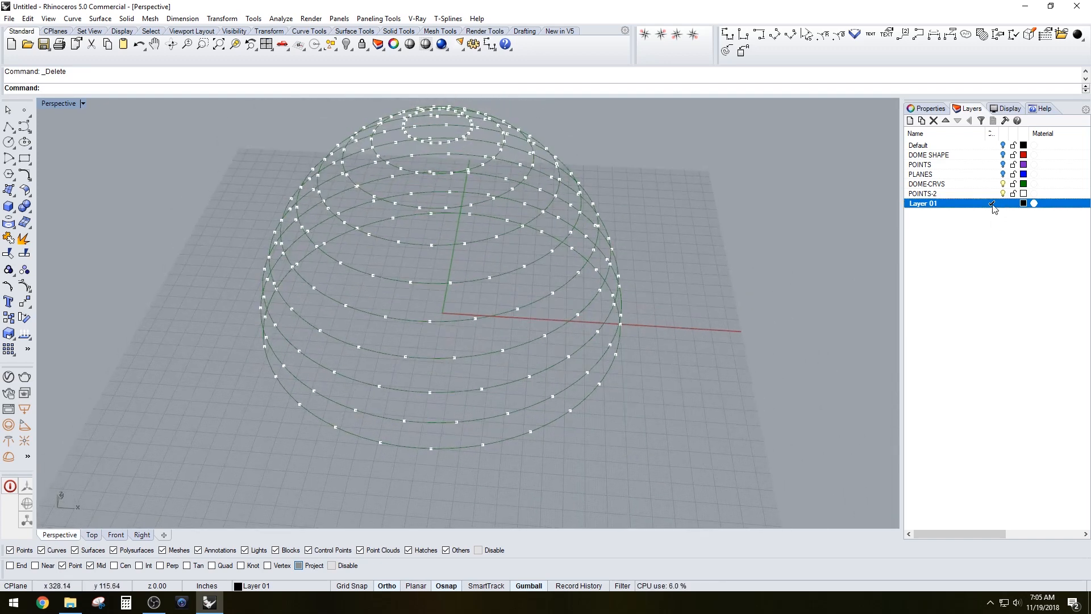
click(920, 204)
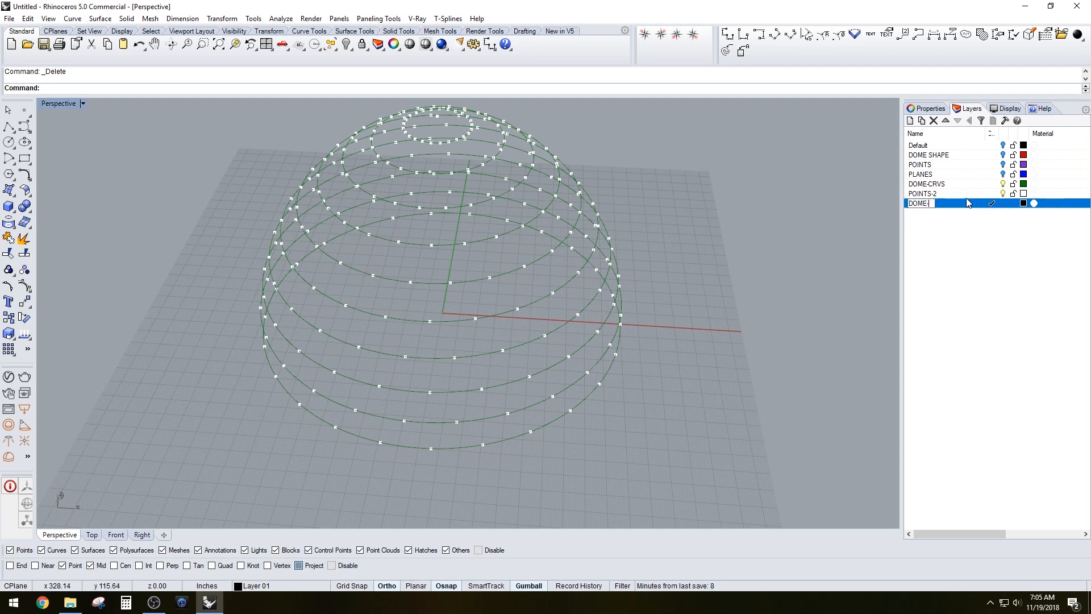
text(DOME-GEO)
key(Return)
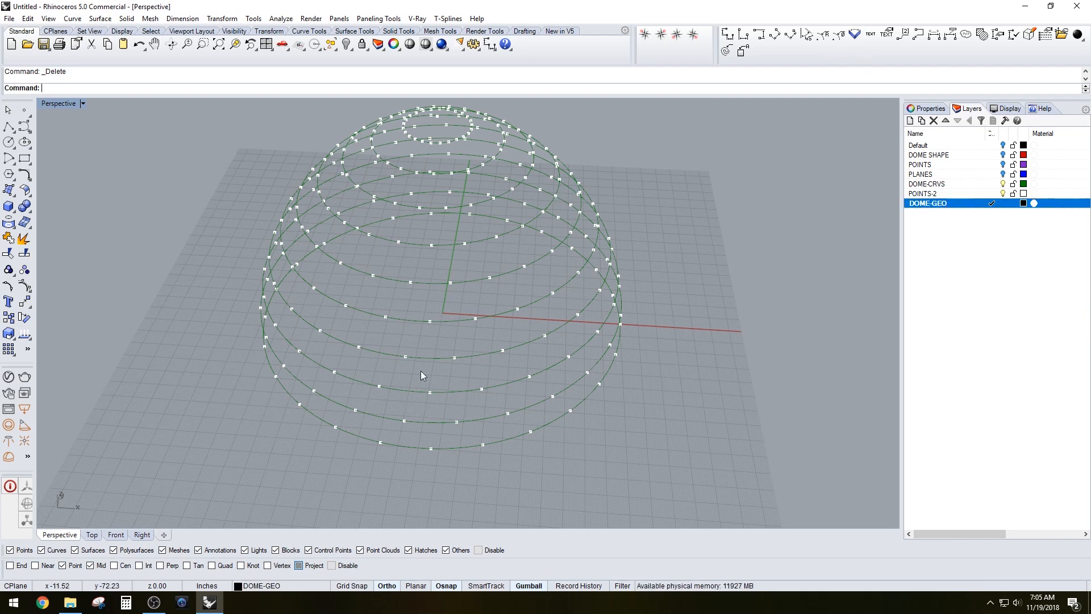
- With projected snapping off, draw a closed triangular polyline between two adjacent base-ring points and the staggered point above them on the second ring
right_drag(420, 371, 495, 307)
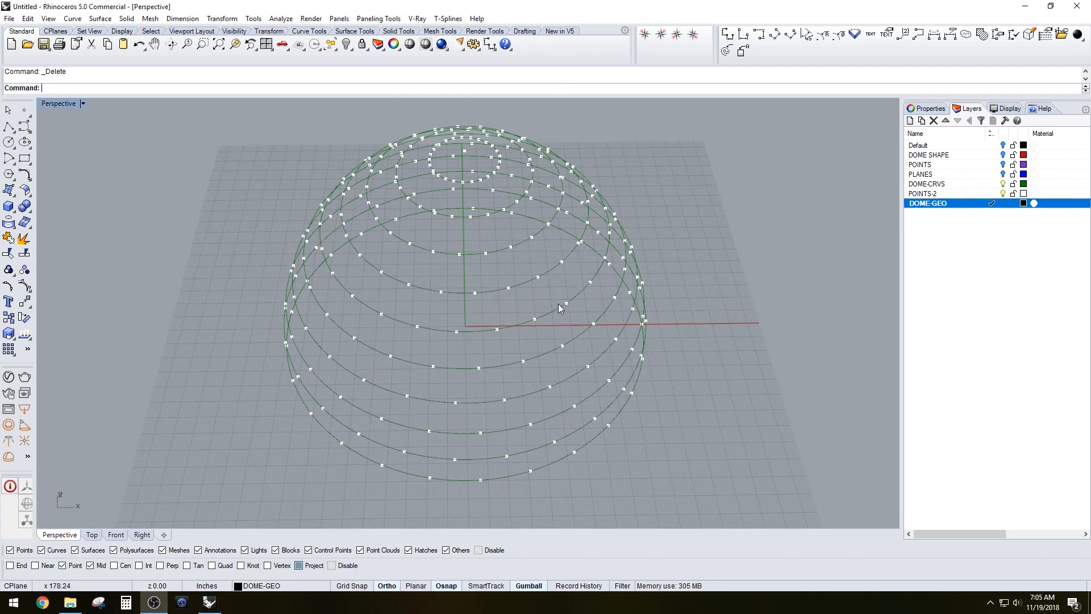
click(9, 127)
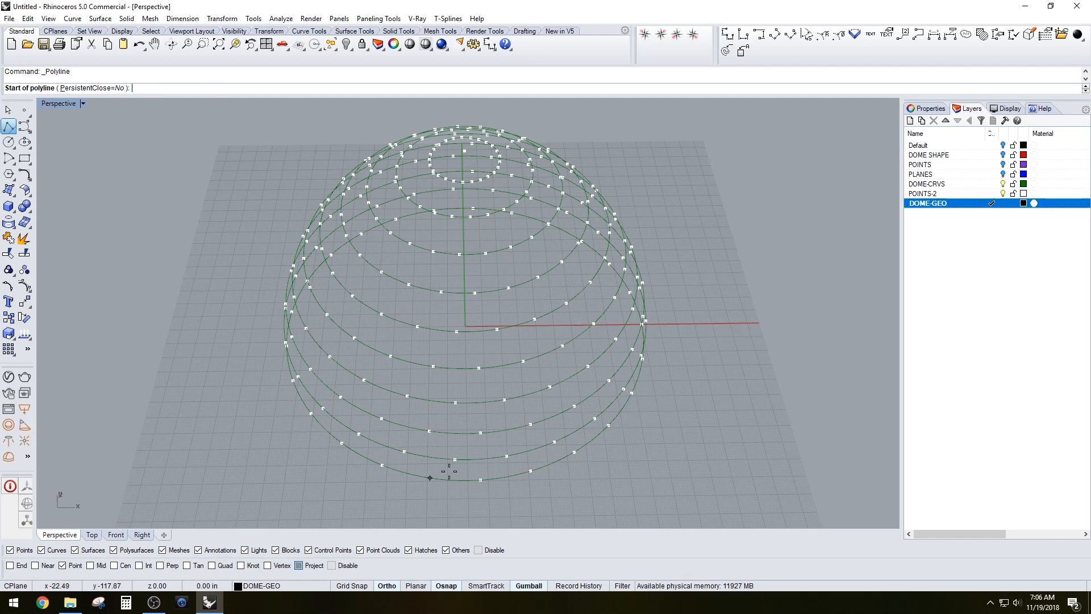
shift+right_drag(449, 472, 454, 447)
scroll(529, 473, up, 2)
click(481, 452)
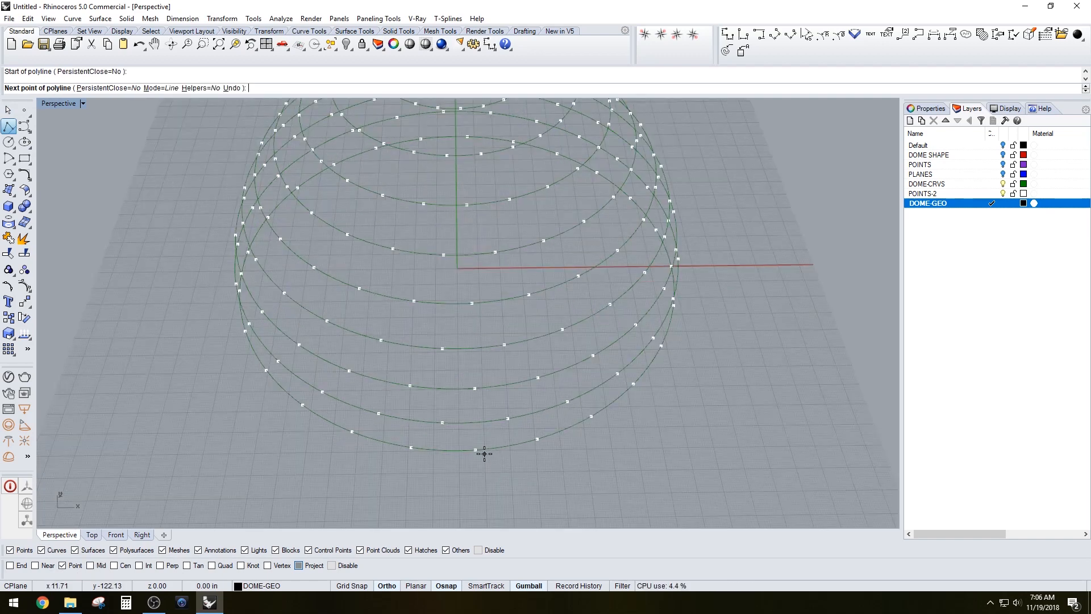
key(Escape)
key(Return)
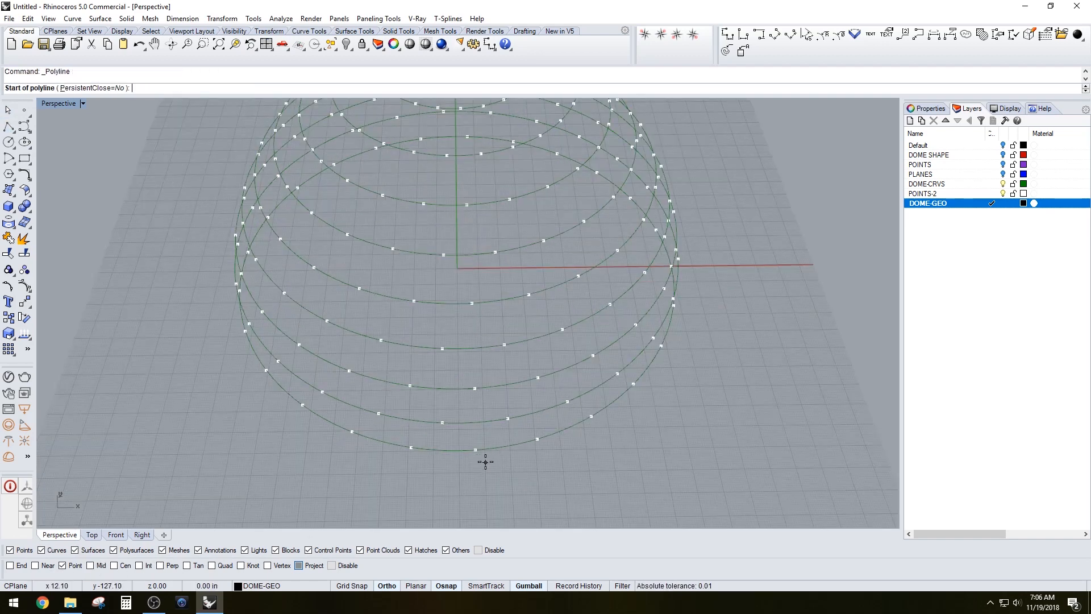
click(474, 450)
scroll(476, 450, up, 2)
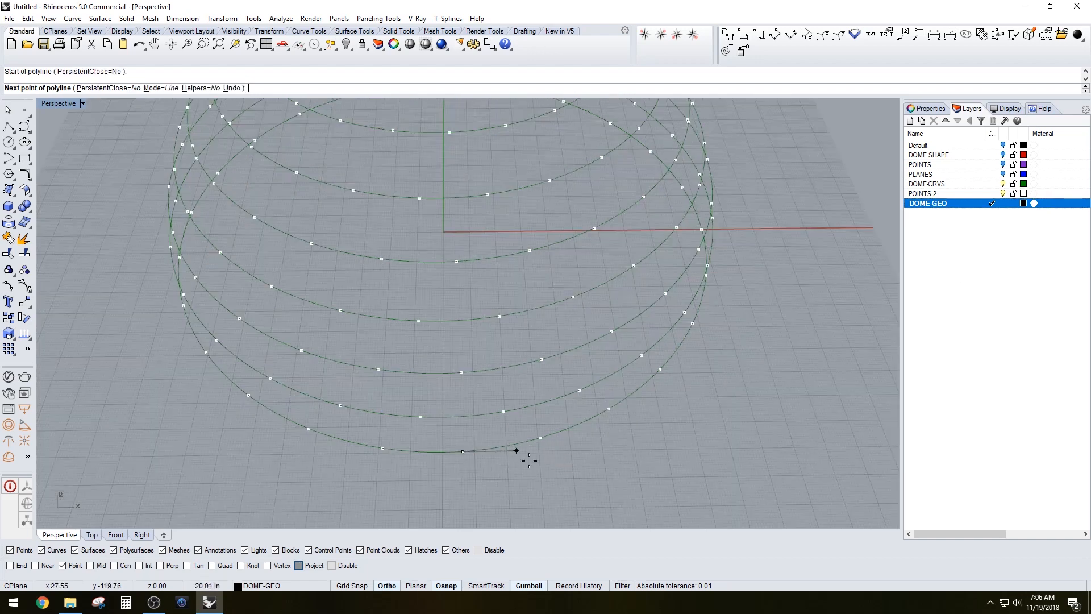
click(541, 437)
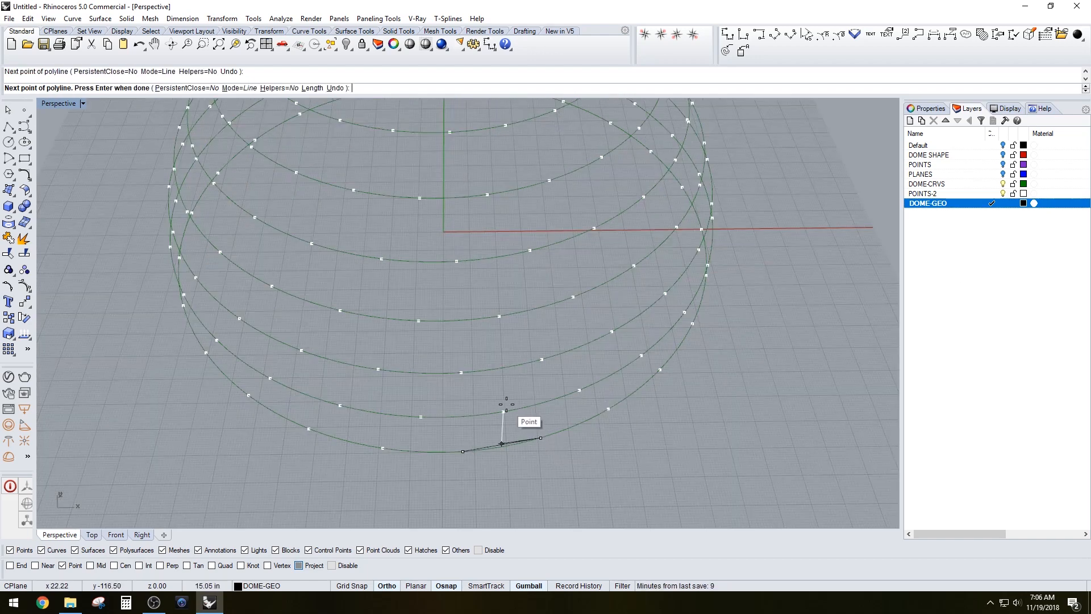
click(298, 565)
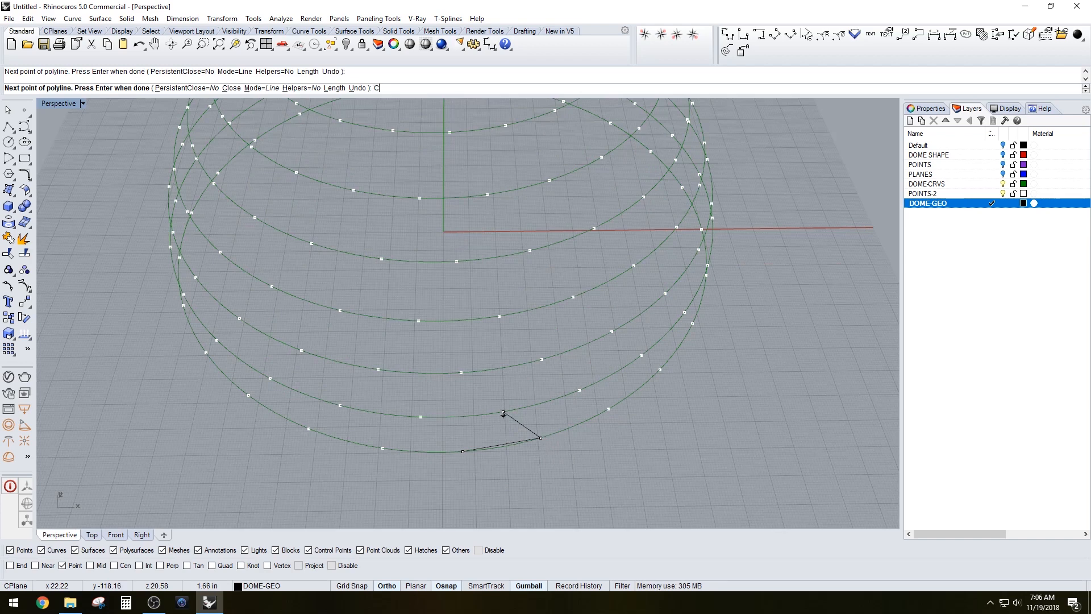
key(Return)
- Draw a closed triangular polyline from the base-ring point to two adjacent second-ring points, filling the gap beside the first triangle
right_drag(578, 421, 542, 422)
scroll(557, 419, up, 2)
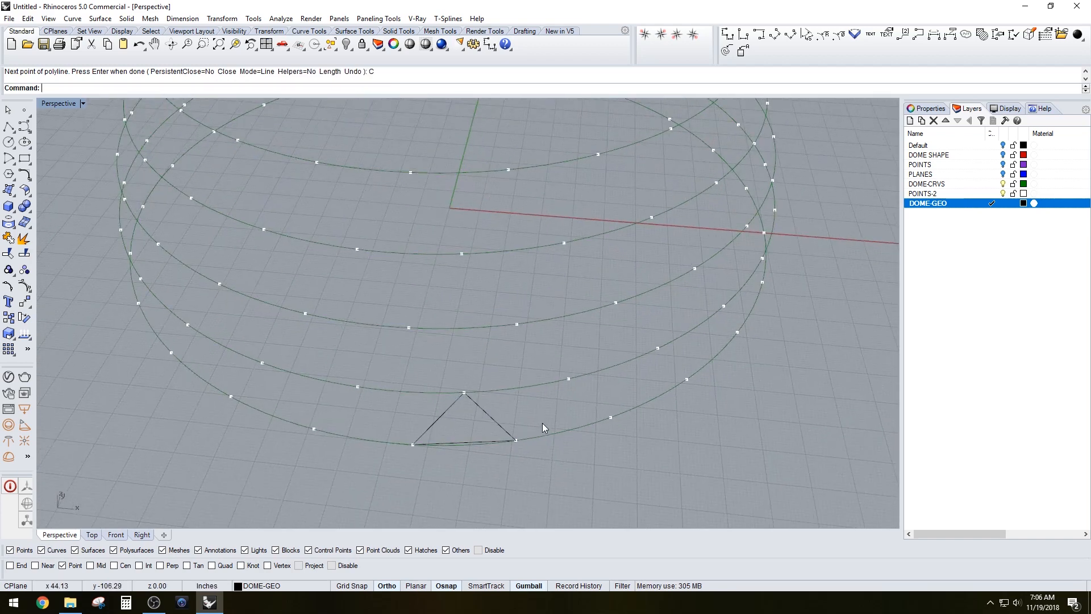
key(Return)
click(516, 440)
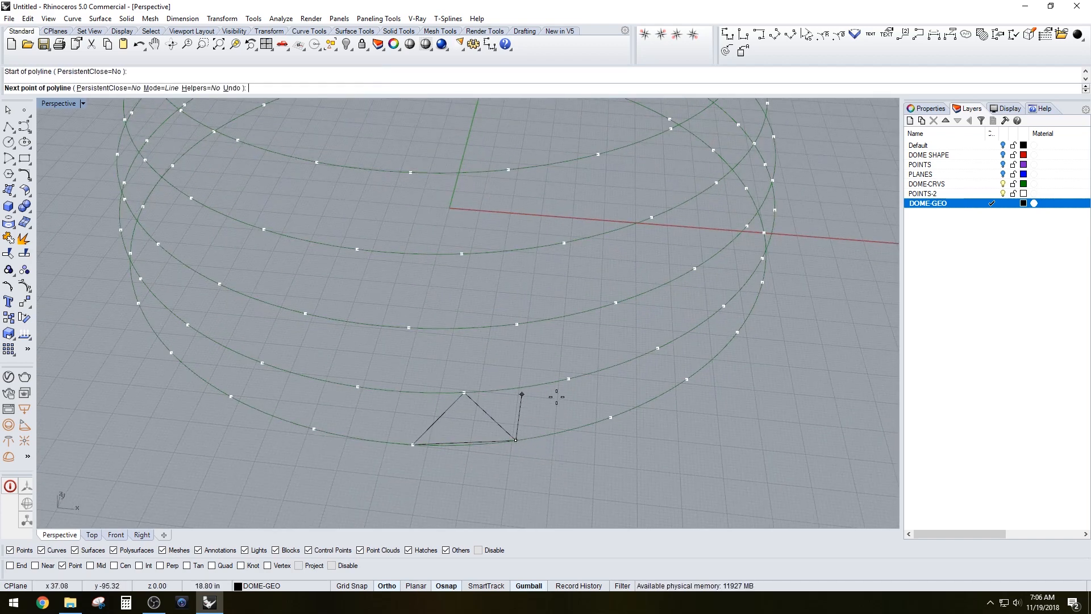
click(465, 392)
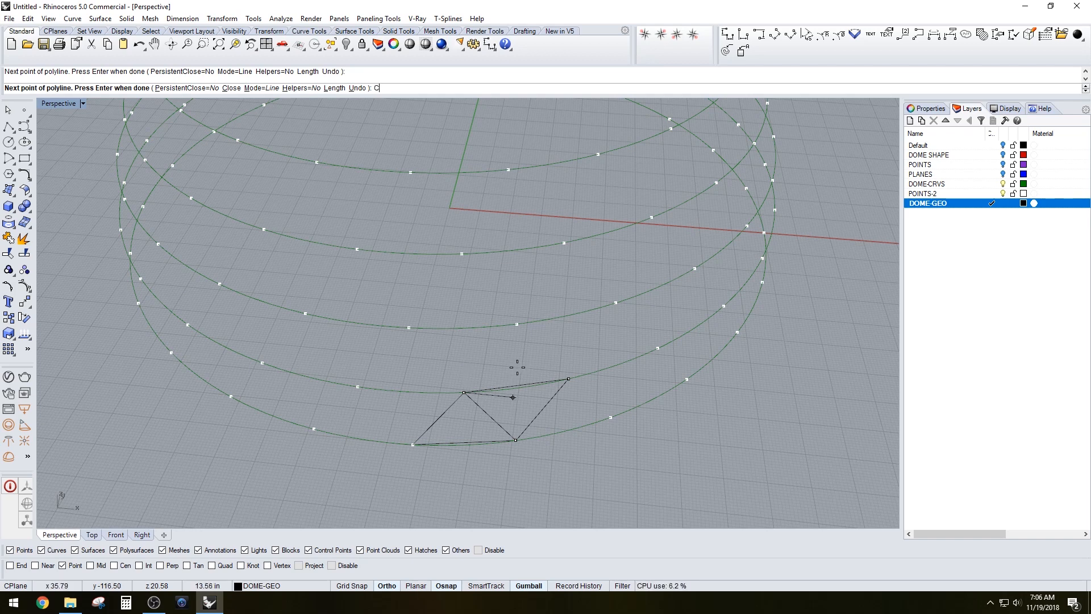
key(Return)
- Draw a closed triangular polyline between those two second-ring points and the staggered point above them on the third ring
key(Return)
click(464, 392)
click(517, 325)
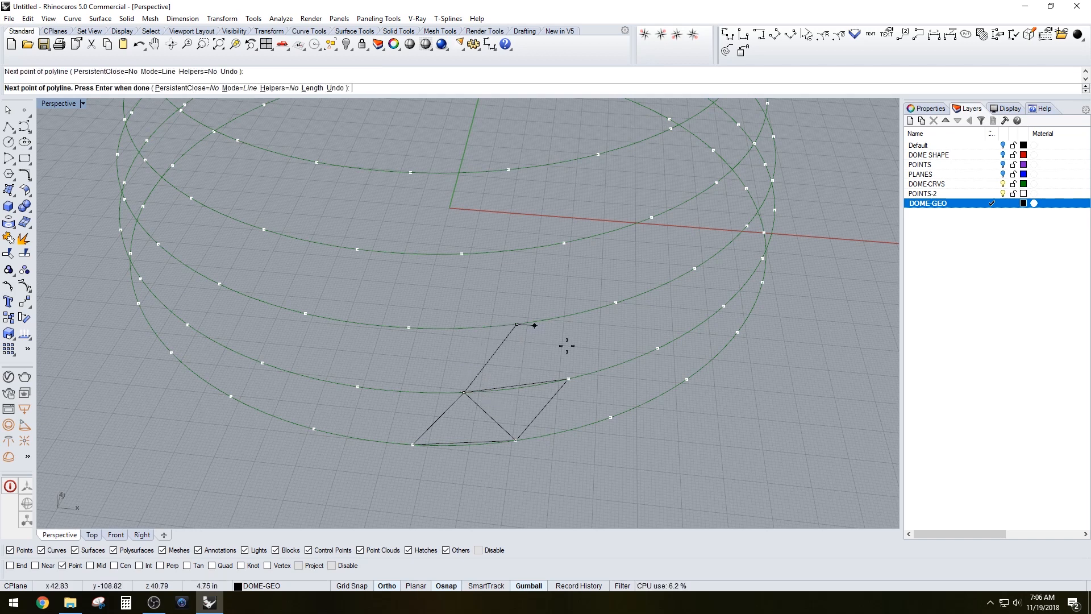
click(568, 378)
key(Return)
- Draw a closed inverted triangle from the far second-ring point to two adjacent points on the third ring
key(Return)
click(575, 374)
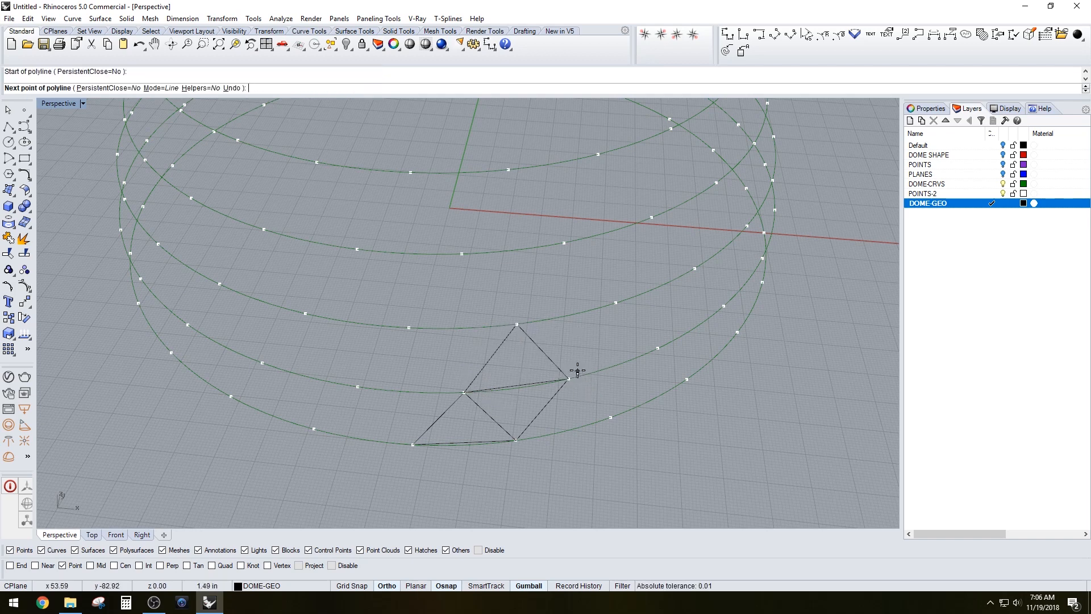
click(615, 302)
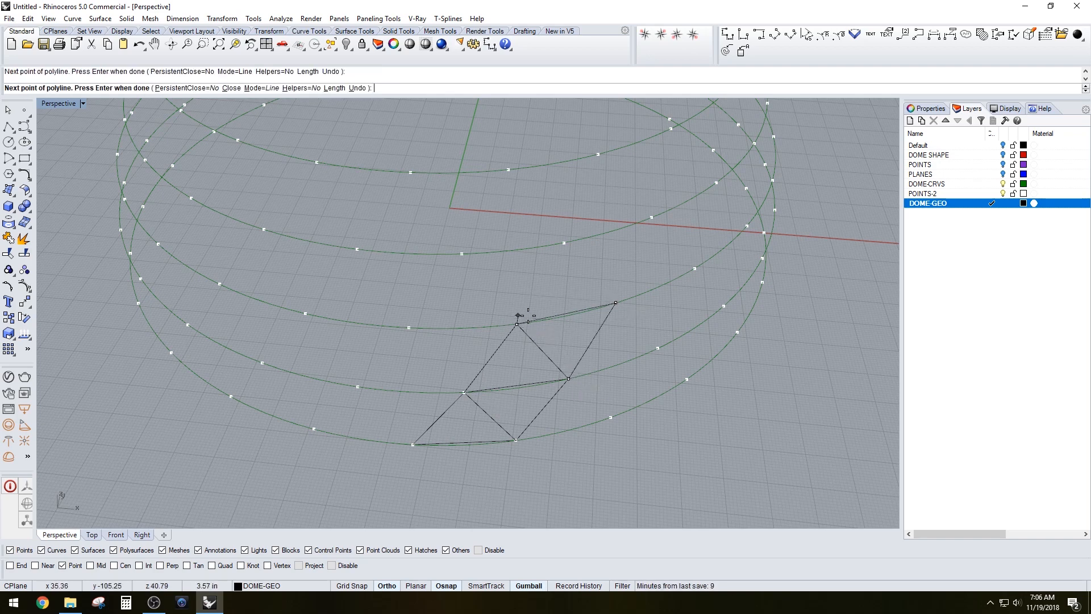
text(C)
key(Return)
- Draw a closed triangular polyline between the two third-ring points and the staggered point above them on the fourth ring
scroll(573, 312, down, 5)
scroll(573, 311, up, 3)
shift+right_drag(556, 302, 473, 384)
key(Return)
click(436, 413)
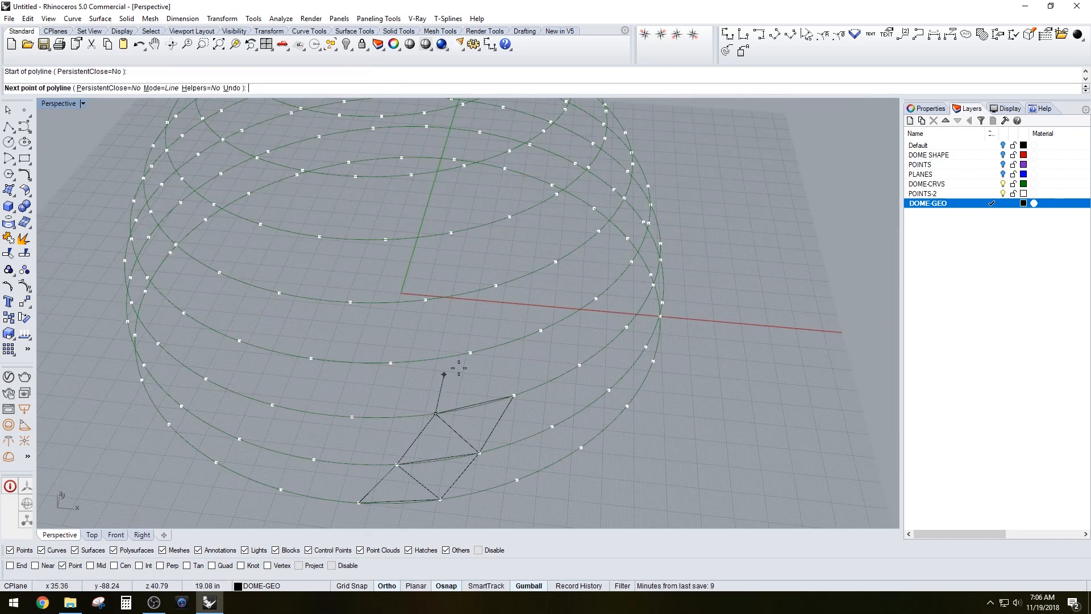
click(471, 353)
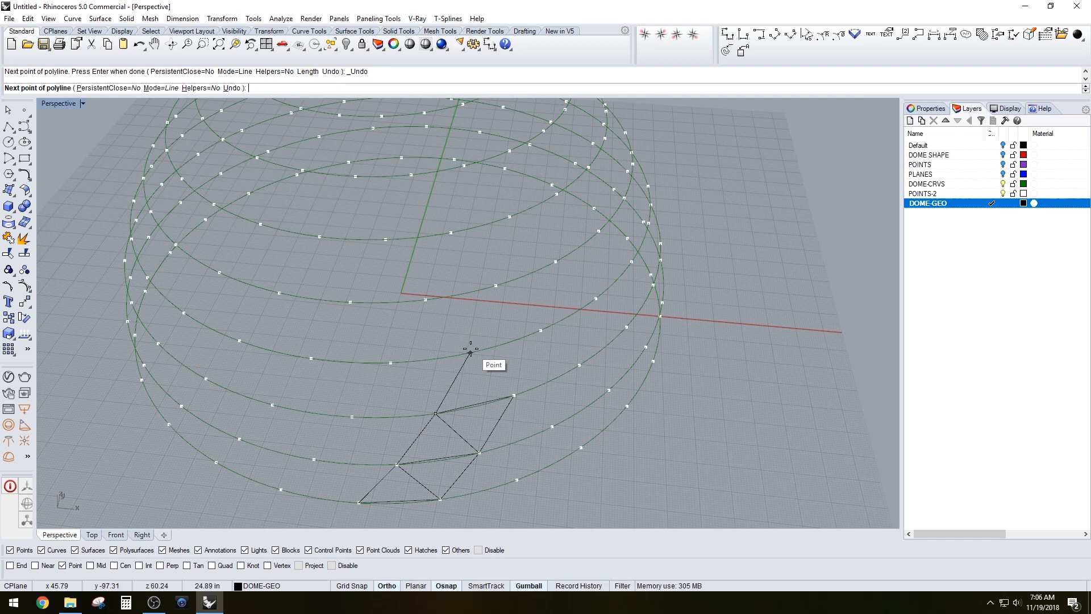
click(514, 395)
text(C)
key(Return)
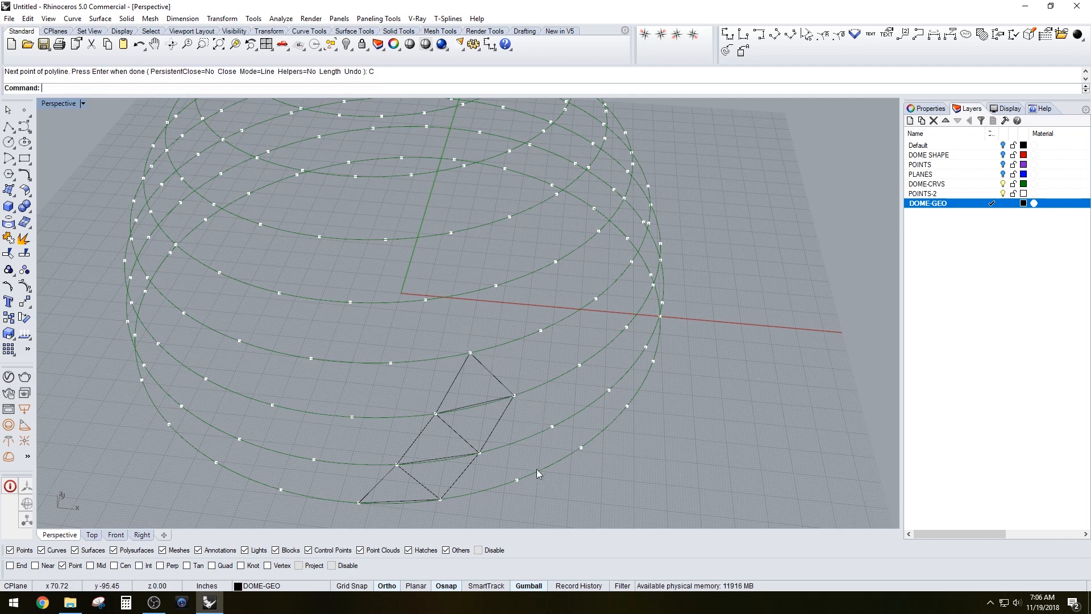
- Draw a closed inverted triangle from the far third-ring point to two adjacent points on the fourth ring
right_drag(539, 474, 494, 475)
key(Return)
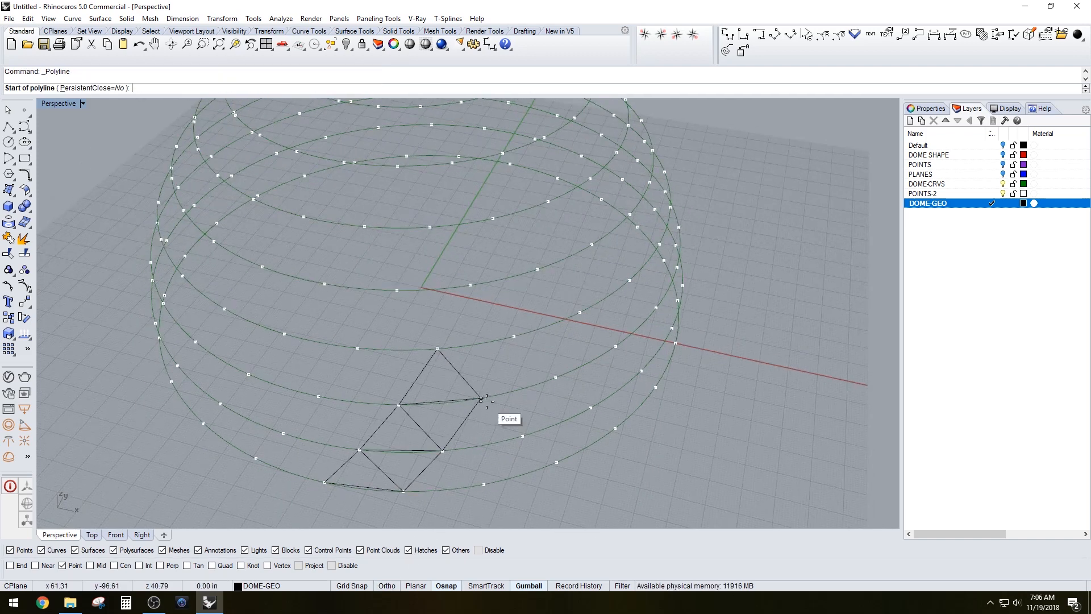
click(481, 397)
click(514, 336)
click(438, 349)
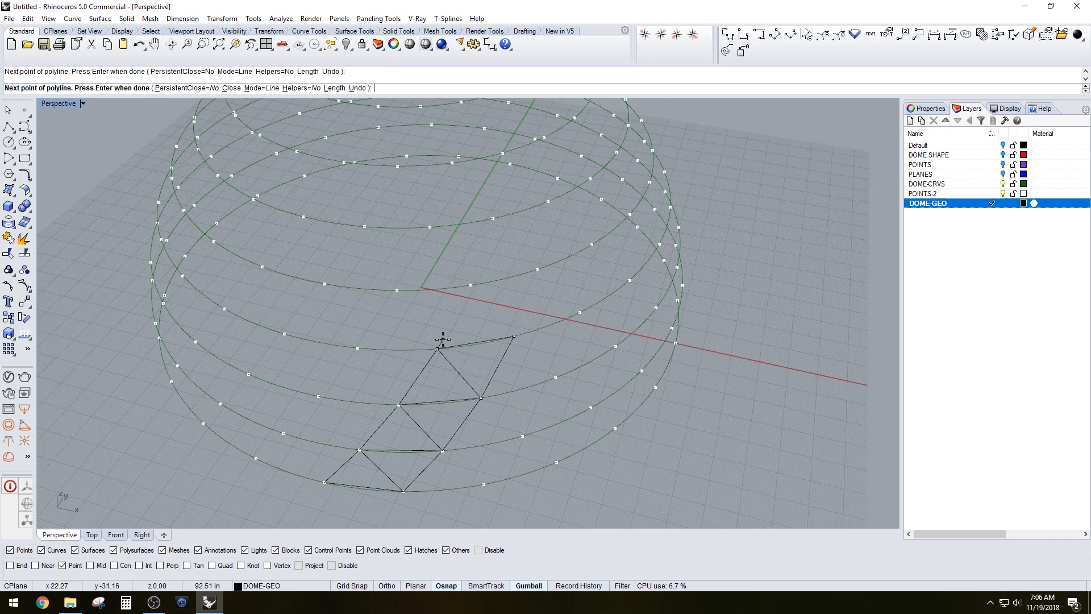
key(Return)
- Draw an upright and an adjoining inverted closed triangular polyline between the fourth and fifth rings, continuing the strip
key(Return)
click(437, 347)
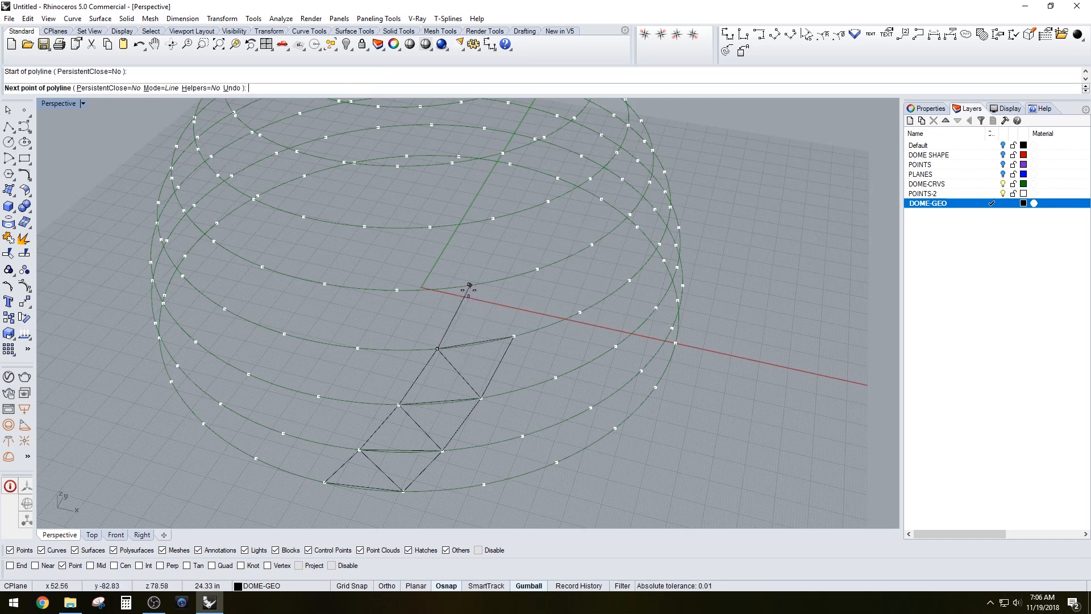
click(470, 285)
click(514, 330)
key(BackSpace)
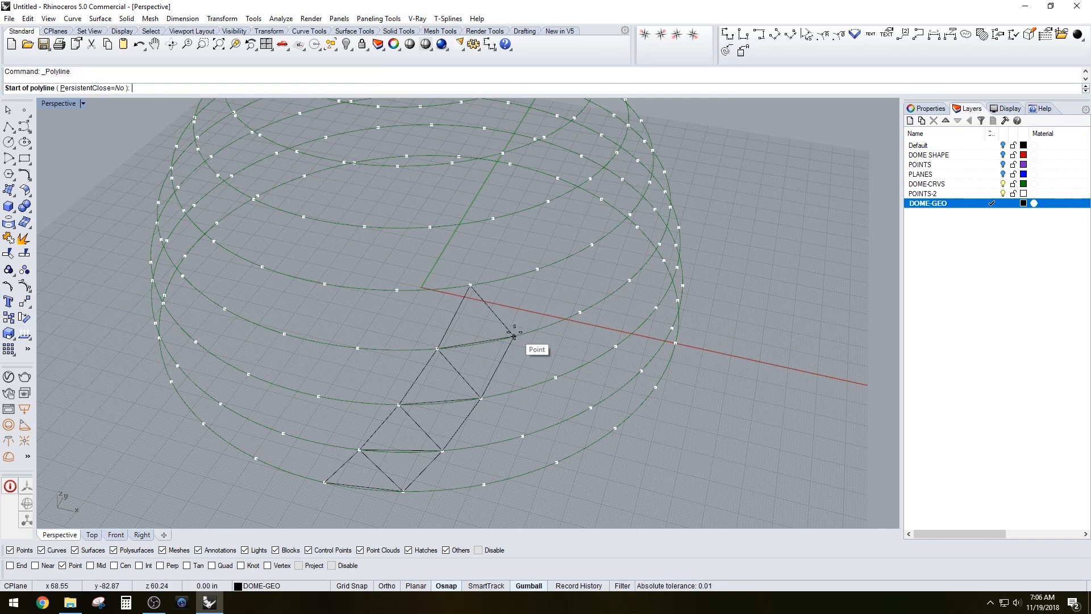
click(535, 272)
text(c)
key(Return)
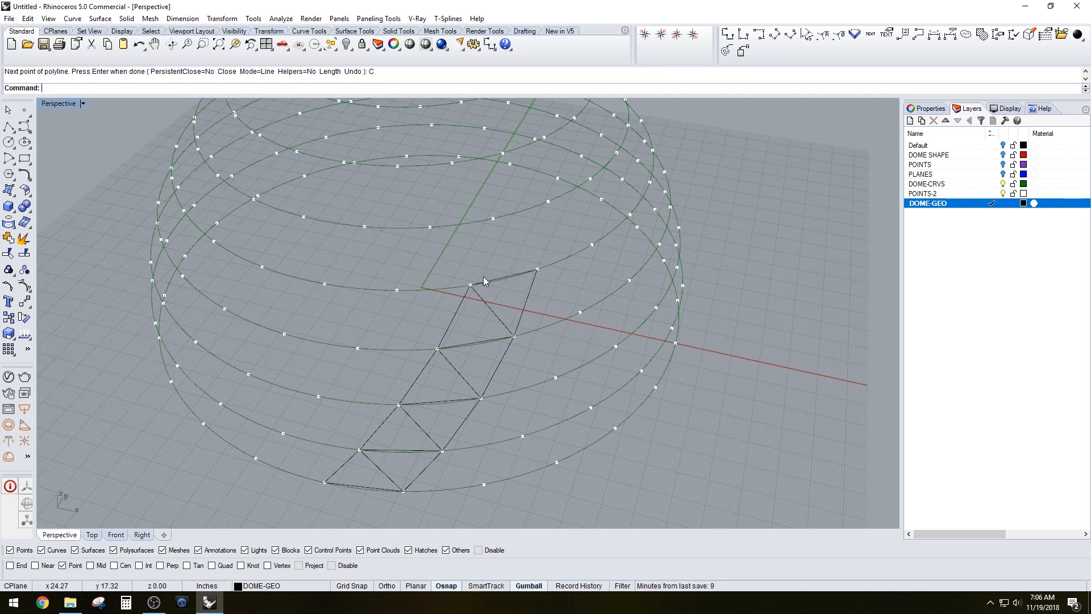
- Draw a closed triangular polyline between the two fifth-ring points and the staggered point above them on the sixth ring
right_drag(483, 277, 521, 336)
scroll(523, 317, down, 2)
key(Return)
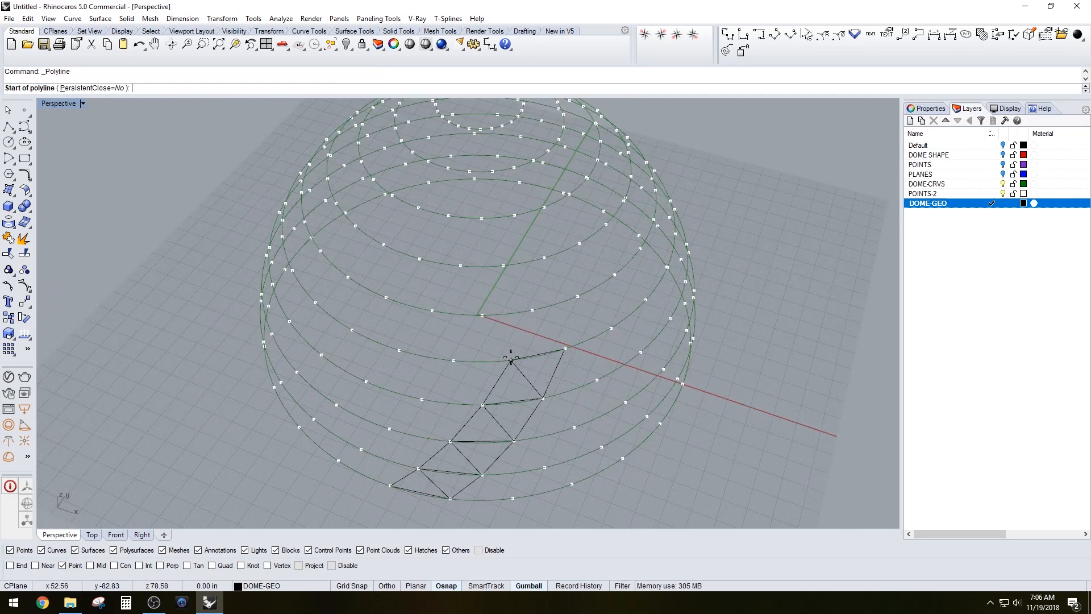
click(511, 359)
click(531, 309)
click(565, 348)
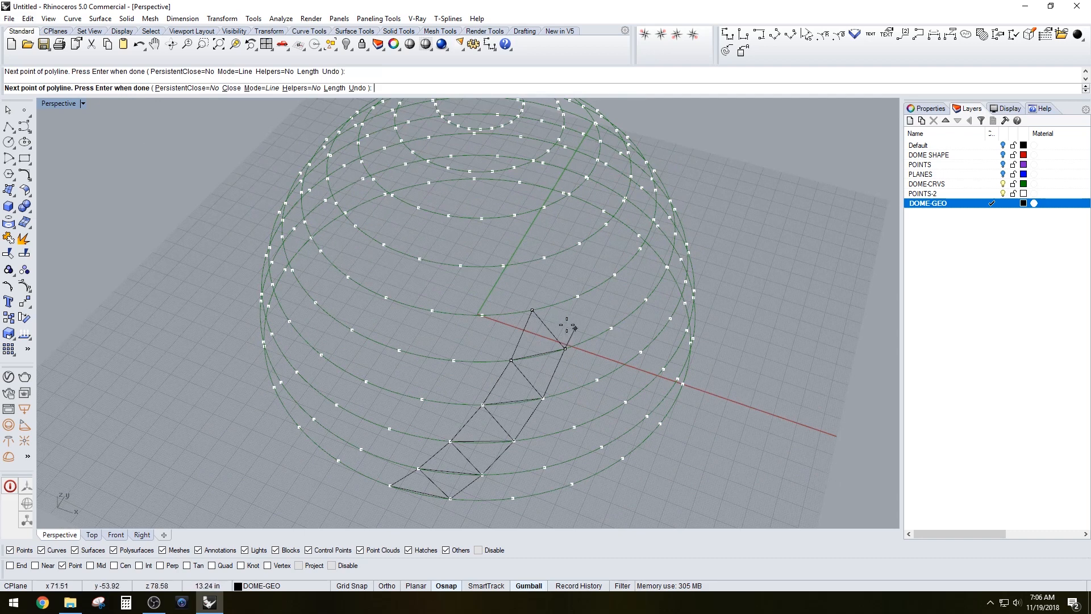
text(c)
key(Return)
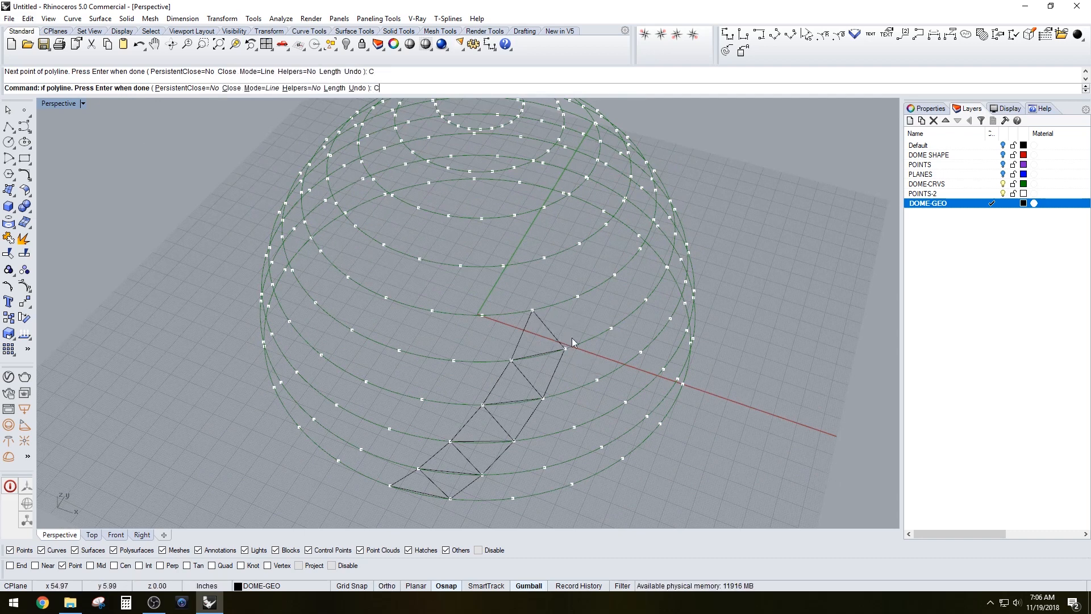
- Draw a closed inverted triangle from the far fifth-ring point to two adjacent points on the sixth ring
key(Return)
click(577, 296)
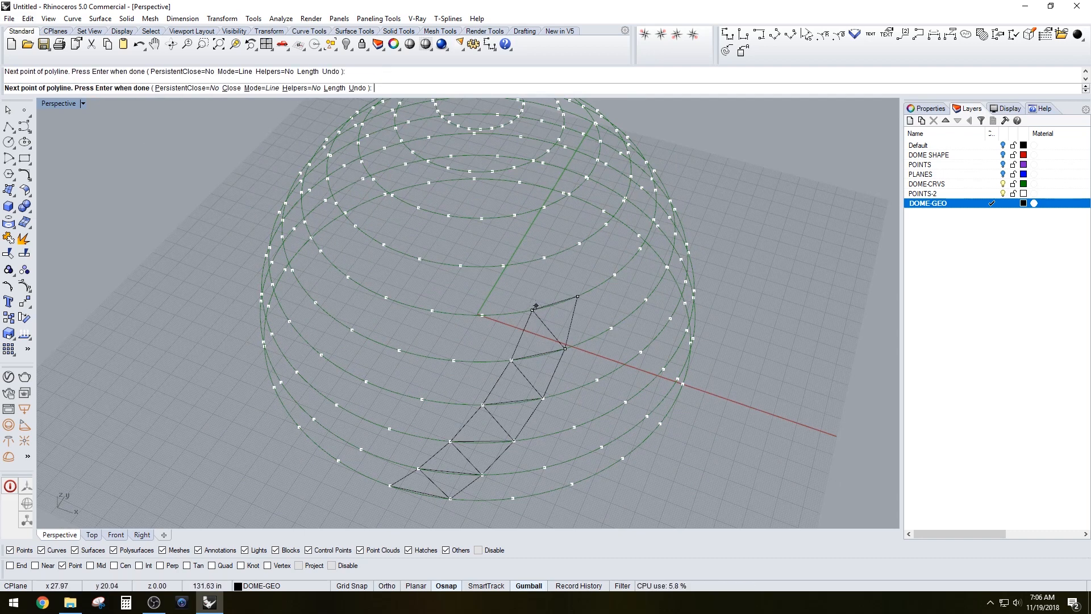
text(c)
key(Return)
- Draw a closed triangular polyline between the two sixth-ring points and the staggered point above them on the seventh ring
key(Return)
click(532, 310)
click(545, 255)
key(ctrl+z)
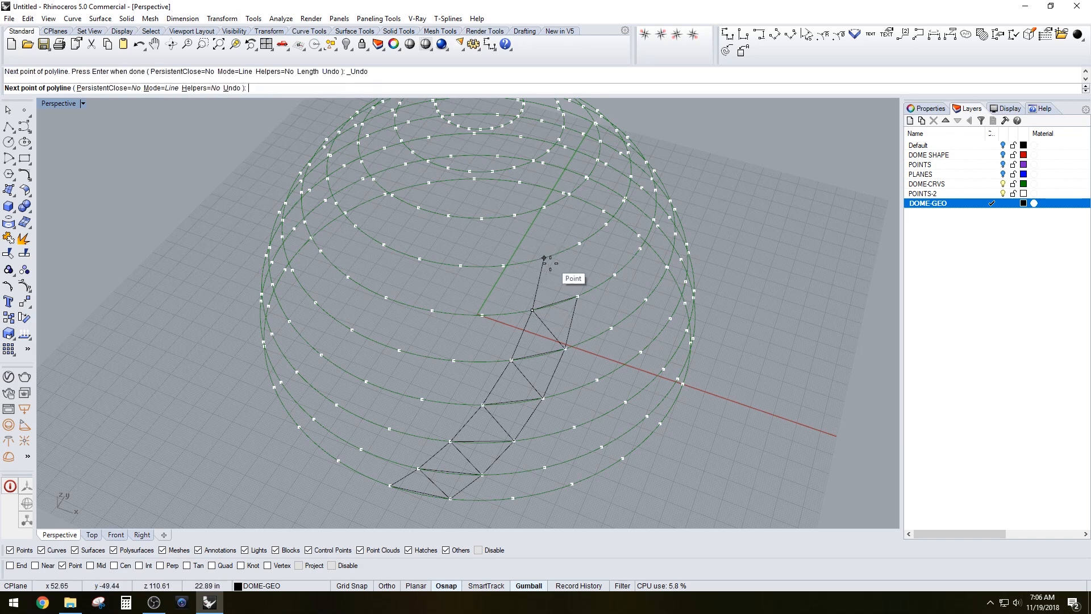
click(544, 259)
click(578, 296)
text(c)
key(Return)
- Draw a closed inverted triangle from the far sixth-ring point to two adjacent points on the seventh ring
key(Return)
click(578, 296)
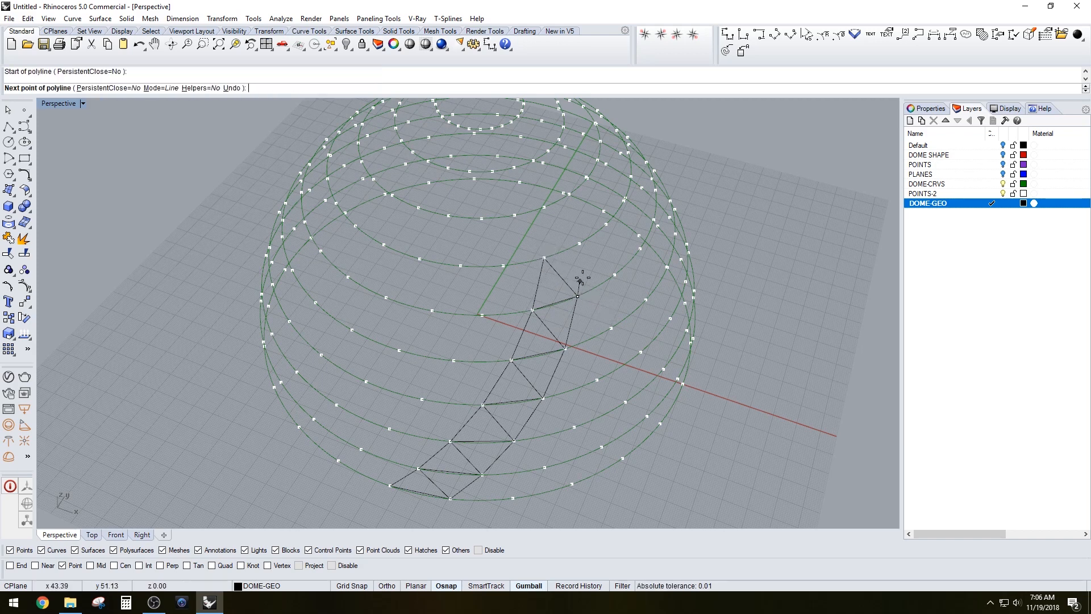
click(580, 243)
click(544, 258)
text(c)
key(Return)
- Draw a closed triangular polyline between the two seventh-ring points and the staggered point above them on the eighth ring
key(Return)
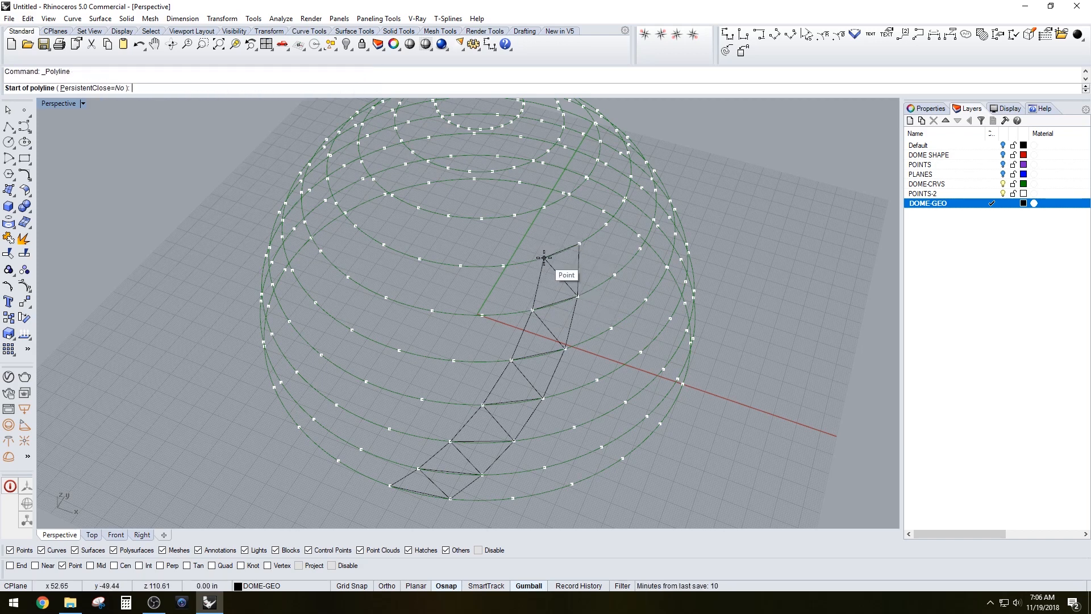
click(544, 258)
click(544, 207)
click(579, 243)
text(c)
key(Return)
- Draw a closed inverted triangle from the far seventh-ring point to two adjacent points on the eighth ring
key(Return)
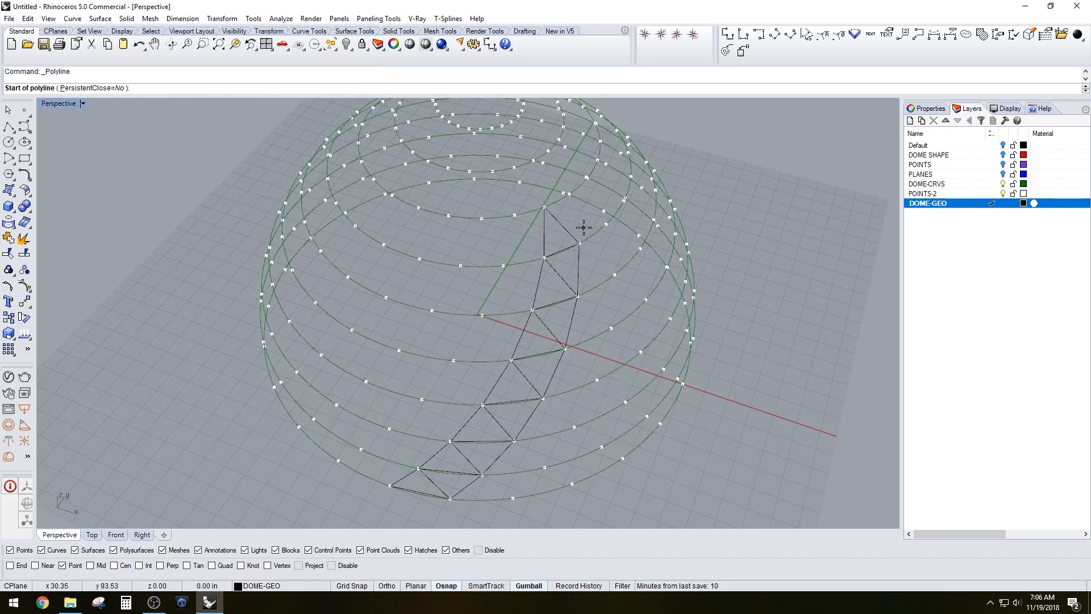
right_drag(583, 227, 554, 326)
click(548, 337)
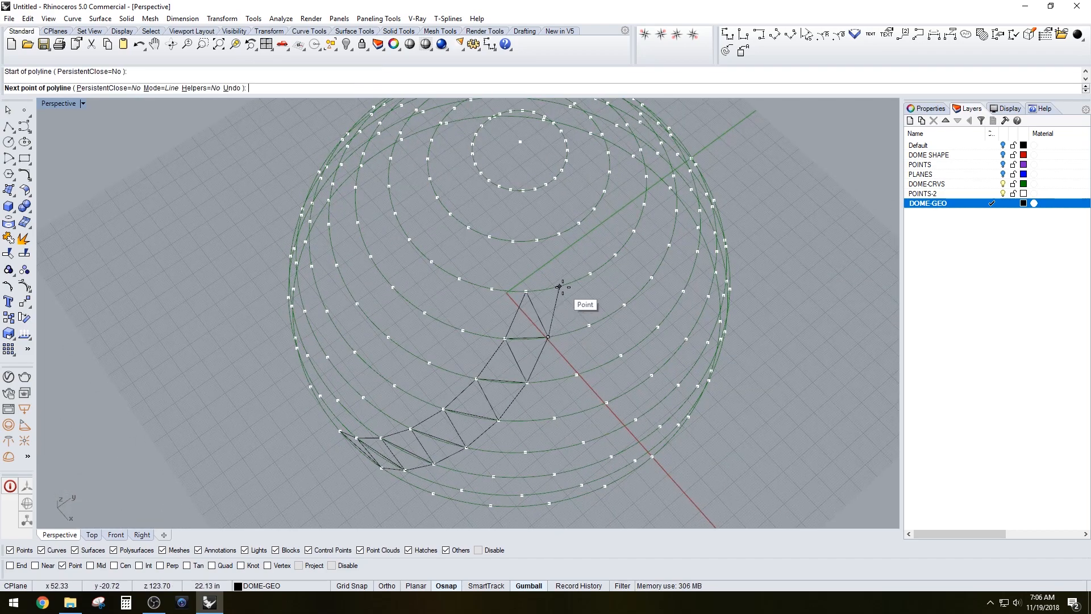
text(c)
key(Return)
- Draw an upright and an adjoining inverted closed triangular polyline between the eighth and ninth rings, continuing the strip
key(Return)
click(526, 291)
click(537, 241)
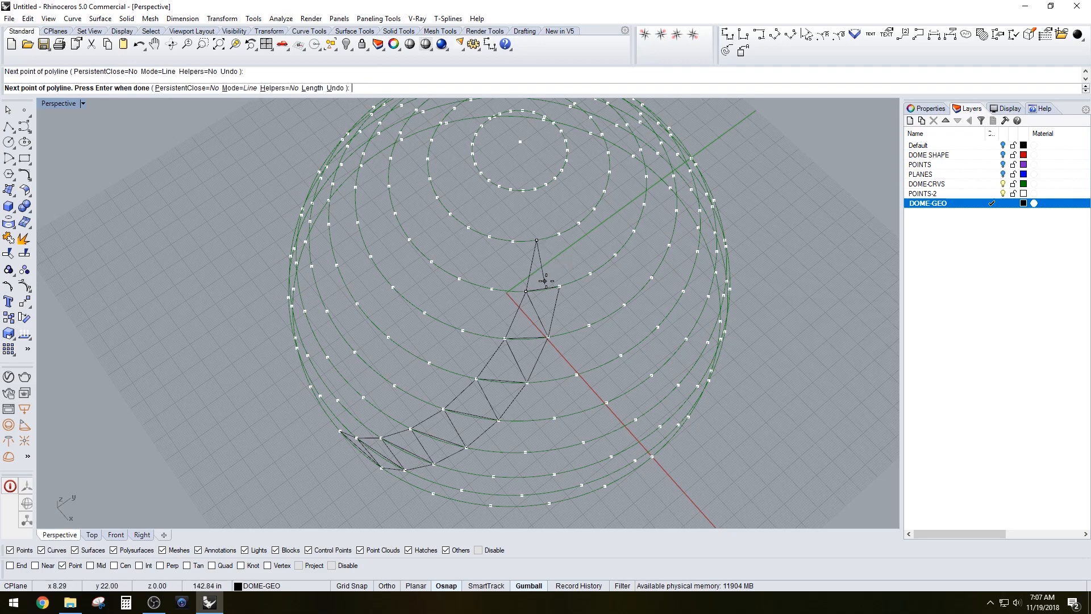
click(559, 285)
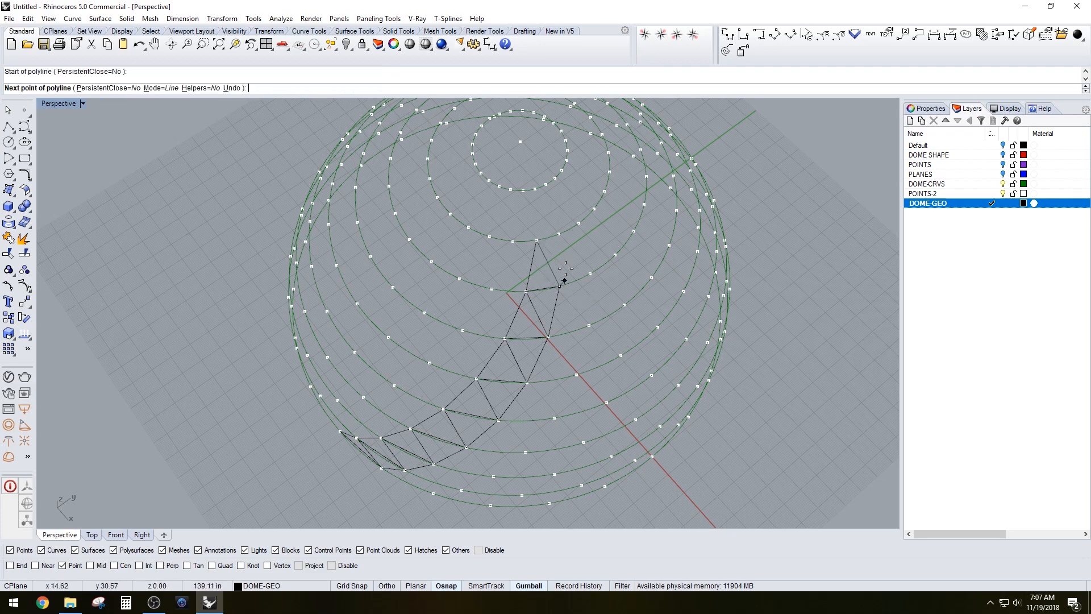
click(559, 233)
text(c)
key(Return)
- Draw a closed triangular polyline between the two ninth-ring points and the staggered point above them on the smallest top ring
key(Return)
click(559, 234)
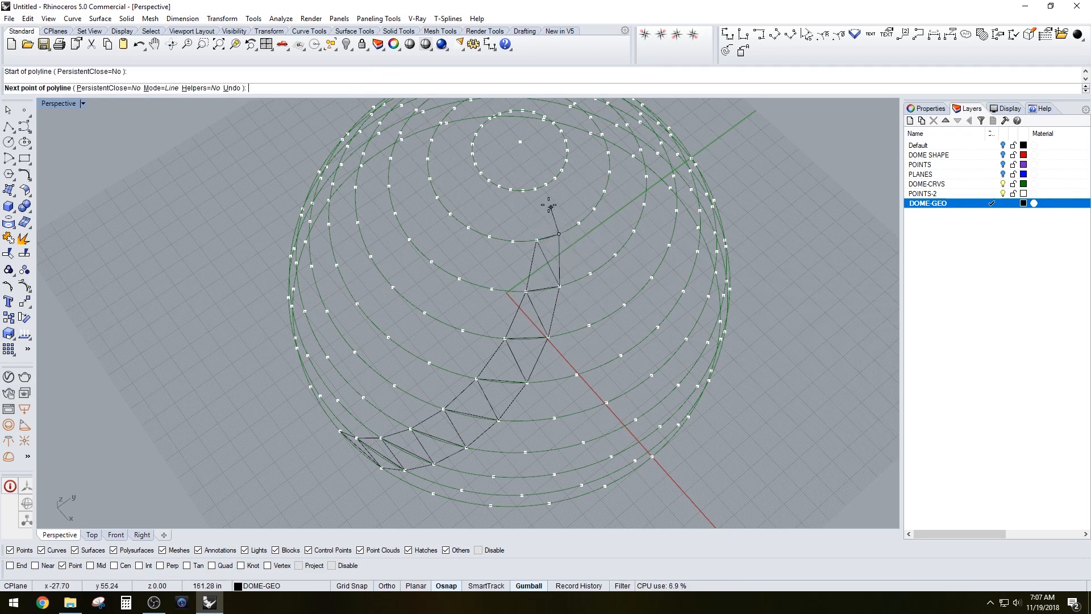
right_drag(552, 210, 533, 245)
scroll(533, 265, up, 4)
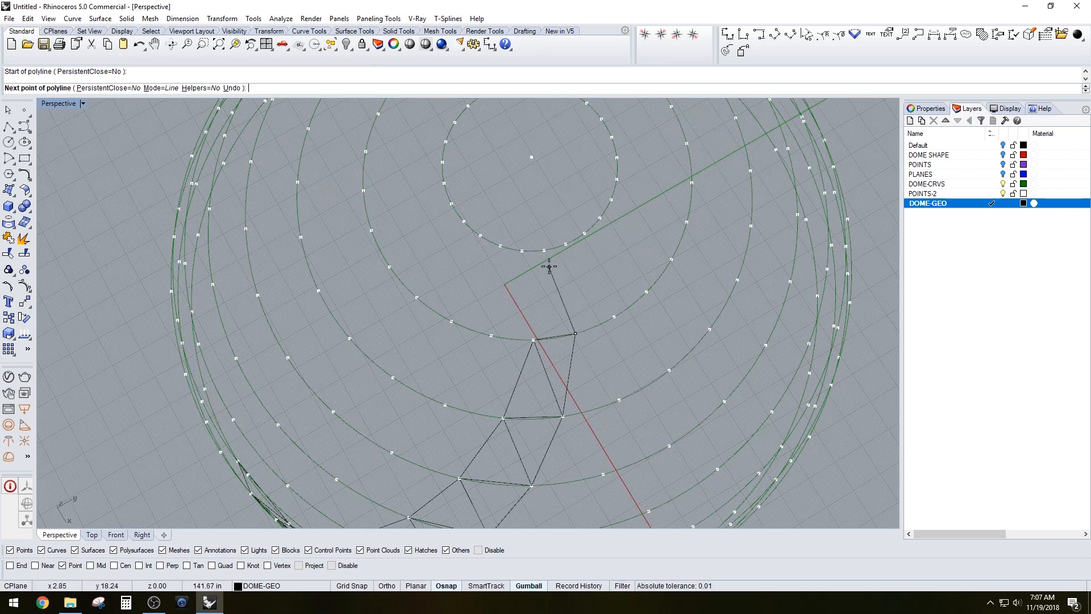
click(544, 250)
click(533, 340)
key(Return)
- Draw a closed inverted triangle from the far ninth-ring point to two adjacent points on the smallest top ring
key(Return)
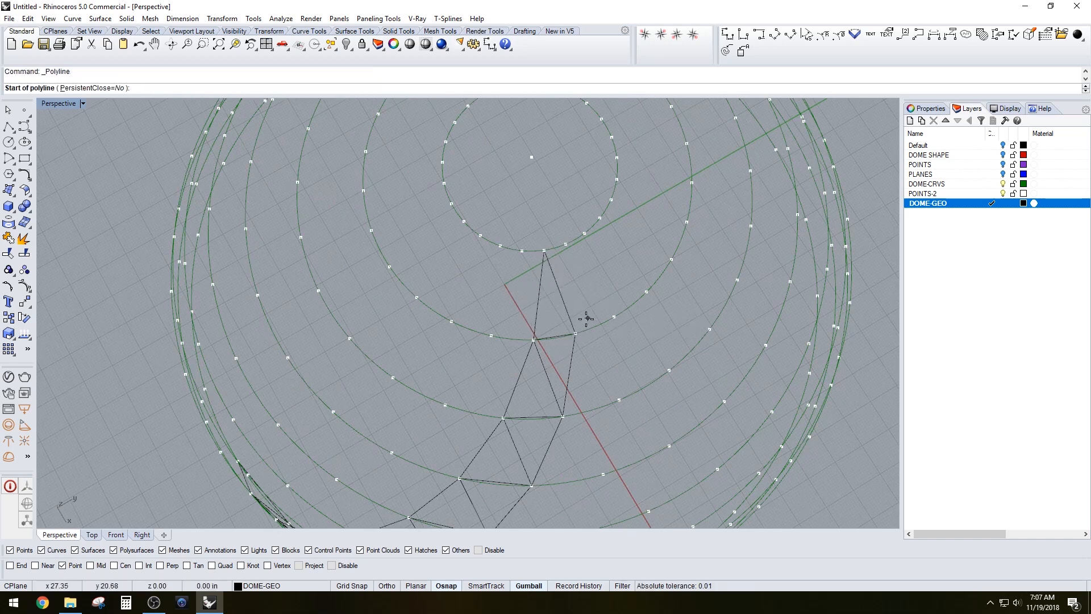
click(575, 333)
click(566, 244)
click(543, 250)
key(Return)
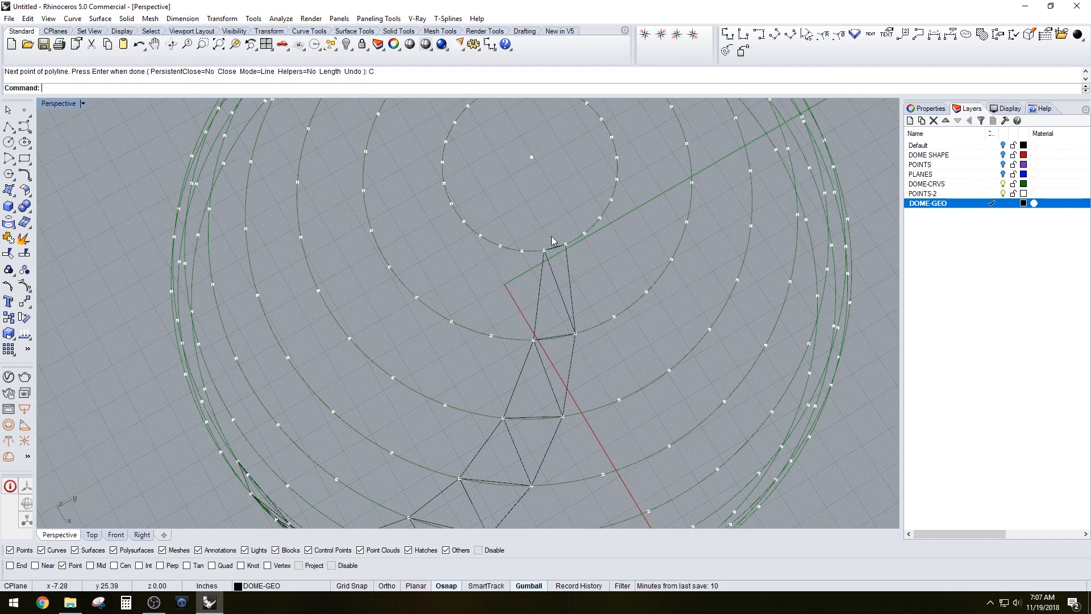
- Draw a closed triangular polyline joining the two adjacent top-ring points to the dome's apex point
key(Return)
click(543, 251)
click(531, 156)
click(564, 244)
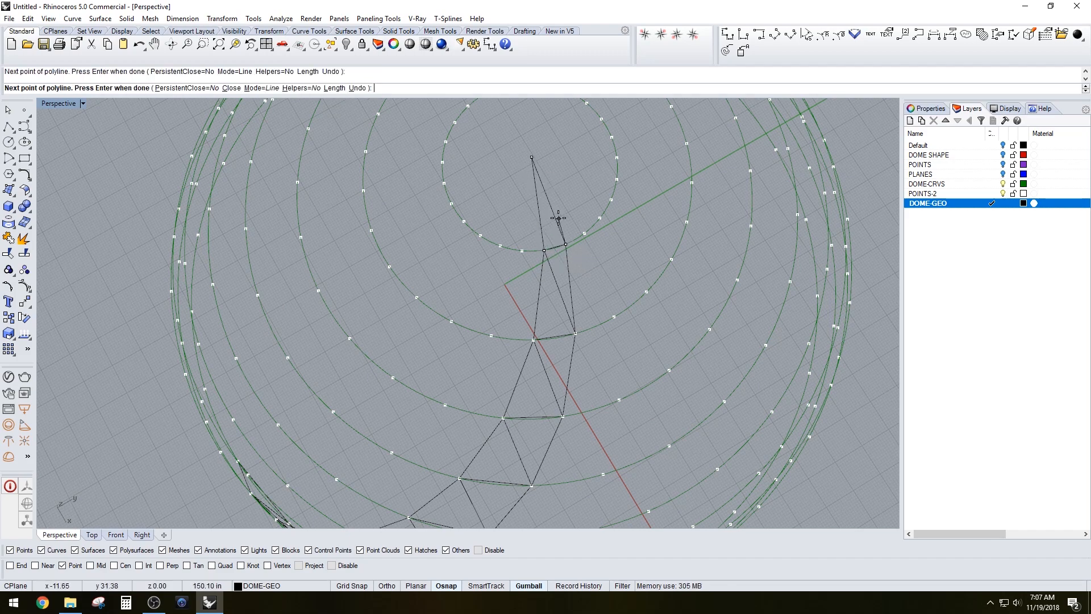
text(C)
key(Return)
- Hide the DOME-CRVS and POINTS-2 layers and select all the triangular polylines of the strip
scroll(568, 205, down, 8)
right_drag(589, 175, 588, 177)
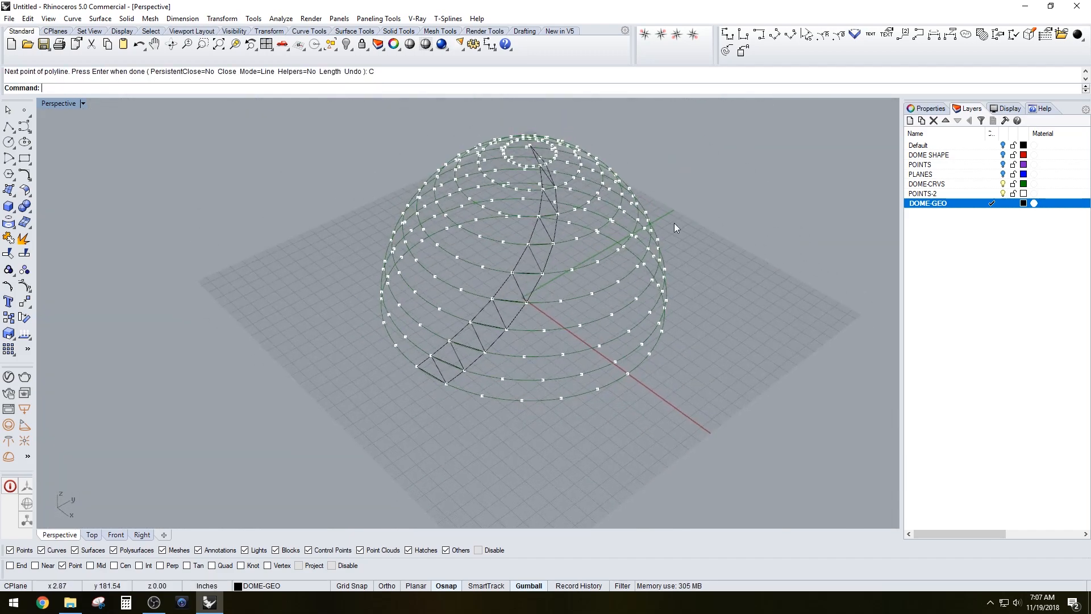
shift+right_drag(566, 274, 548, 281)
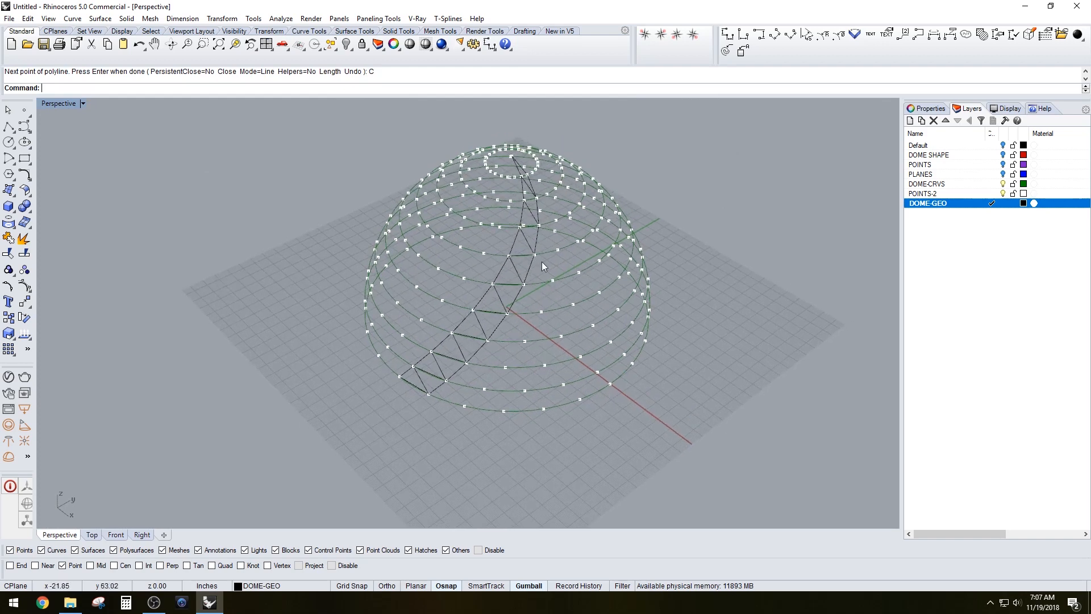
scroll(544, 214, up, 2)
shift+right_drag(544, 213, 542, 221)
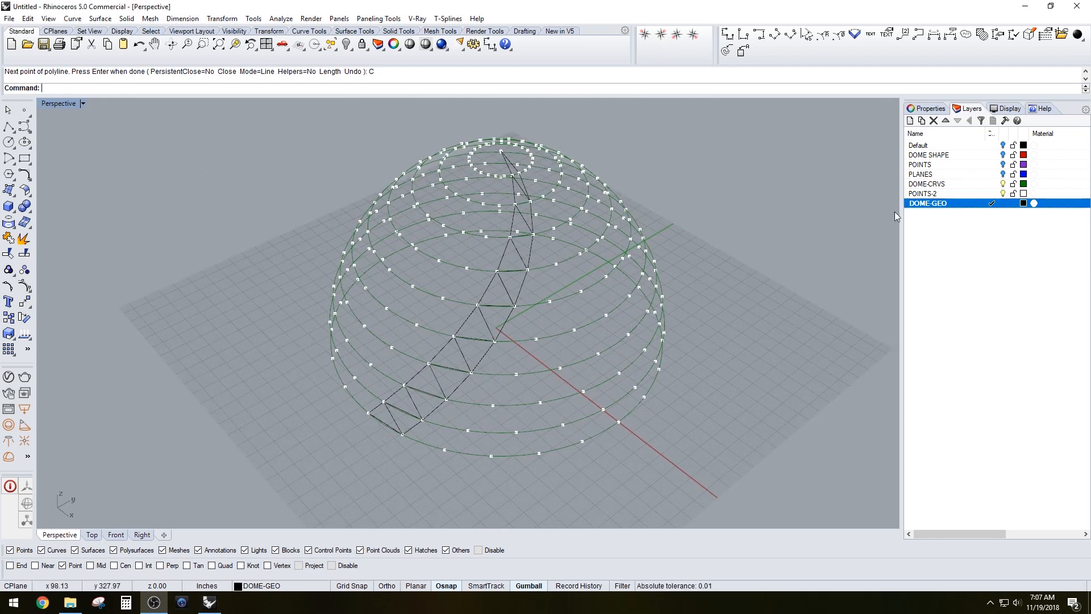
click(1003, 183)
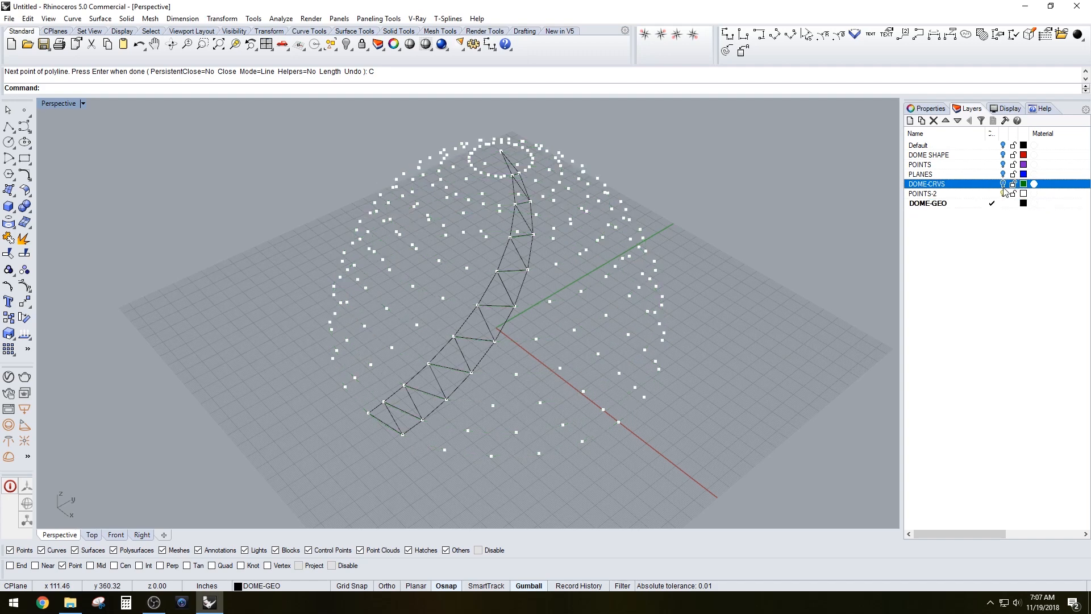
click(1003, 193)
drag(280, 147, 662, 467)
click(970, 205)
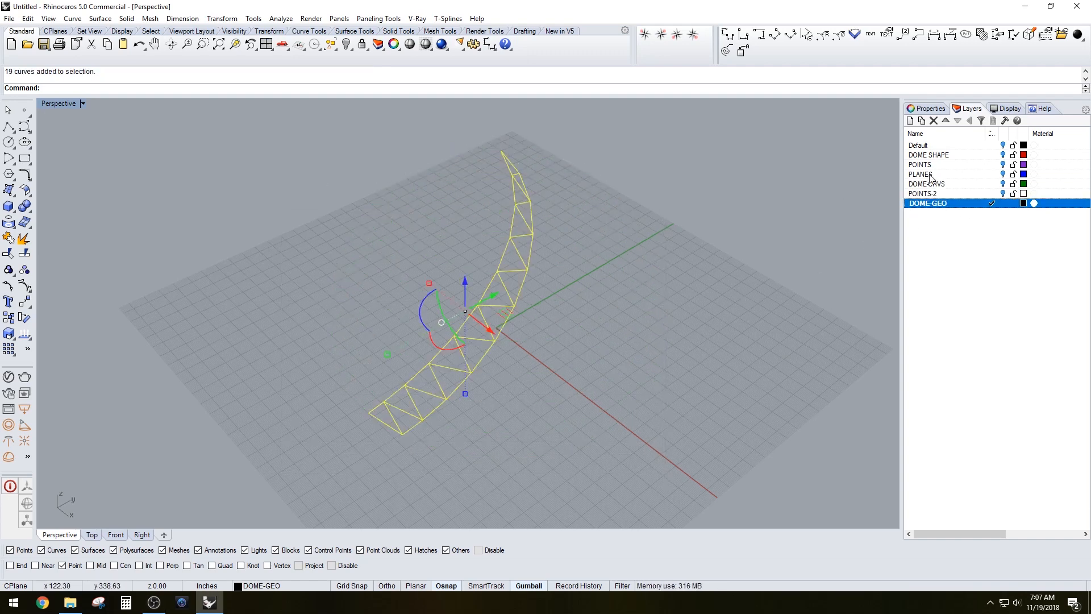
- Create a new layer named BLOCK and make it the current layer
click(910, 121)
text(BLOCK)
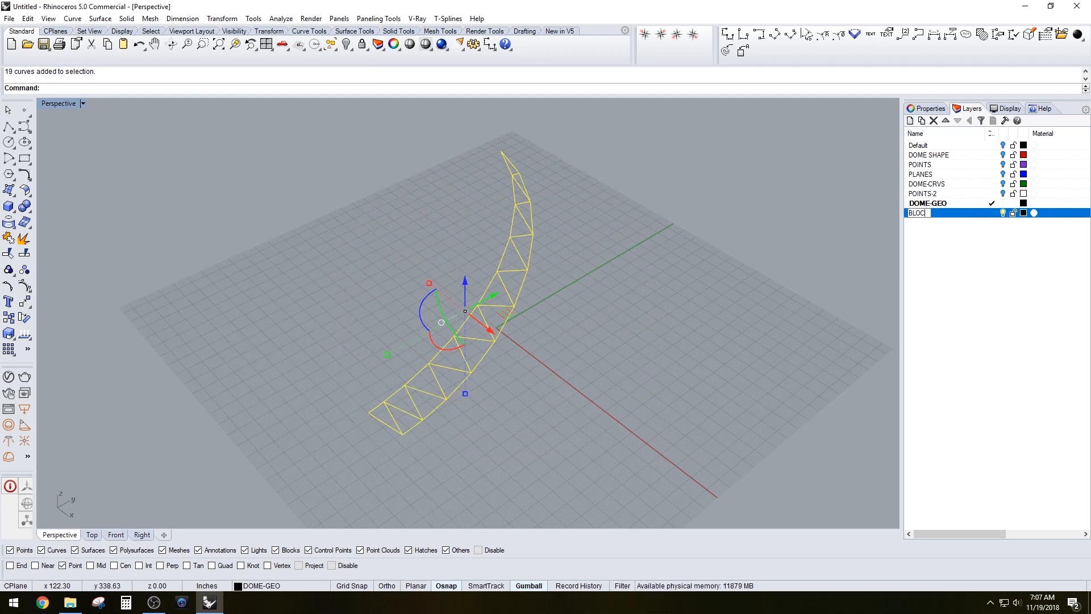
key(Return)
click(992, 213)
- Define the selected strip of triangles as a block named Block 01, with its base point at the dome's apex
right_drag(604, 203, 527, 191)
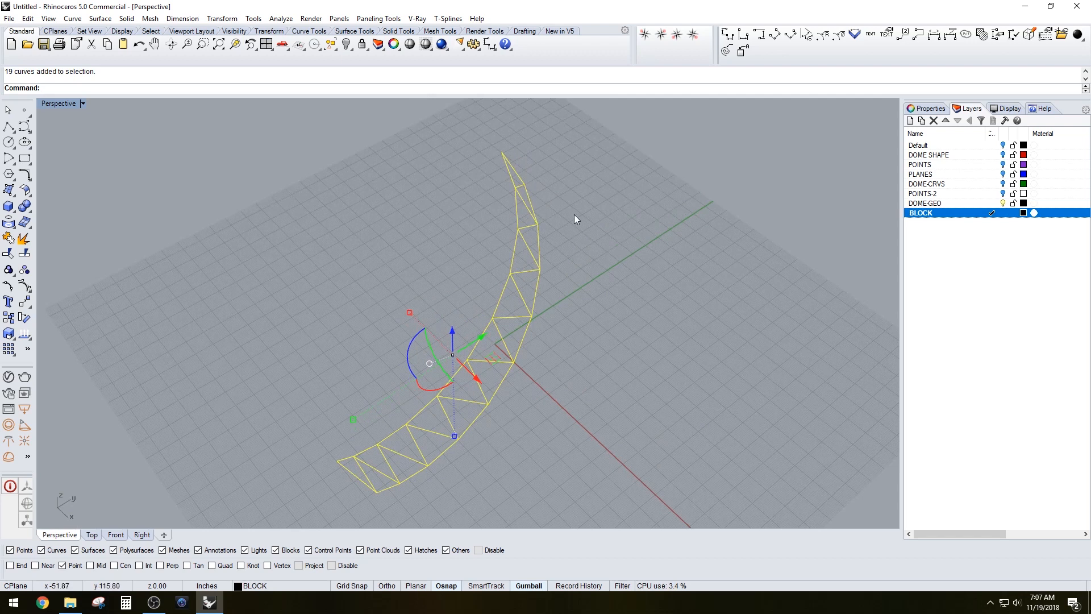
text(block)
key(Return)
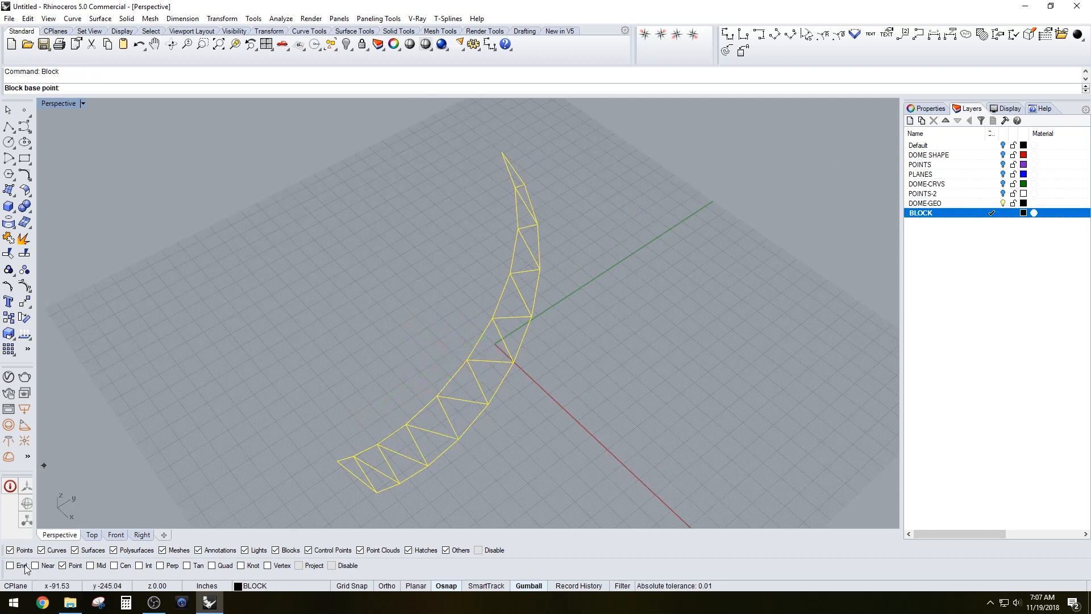
click(501, 152)
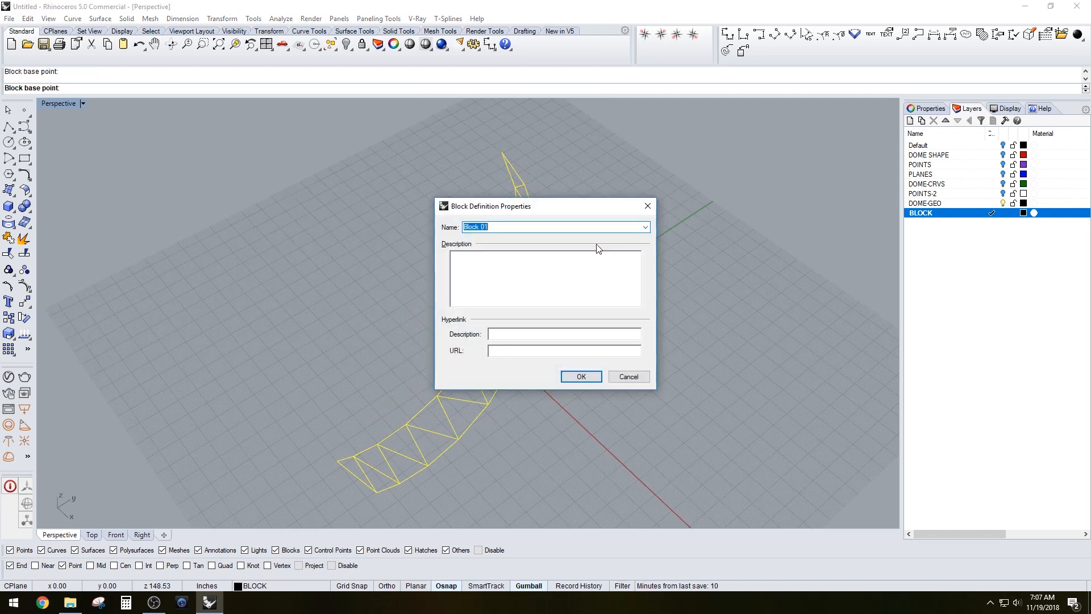
click(581, 376)
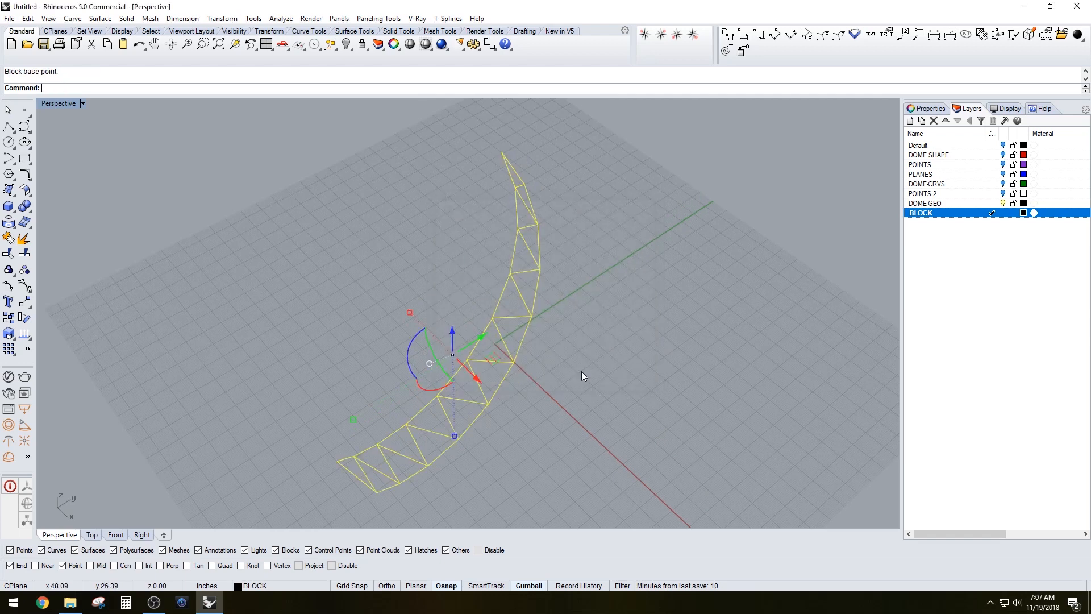
- Turn on the POINTS-2 and DOME-CRVS layers
click(1003, 193)
click(1004, 184)
click(1003, 174)
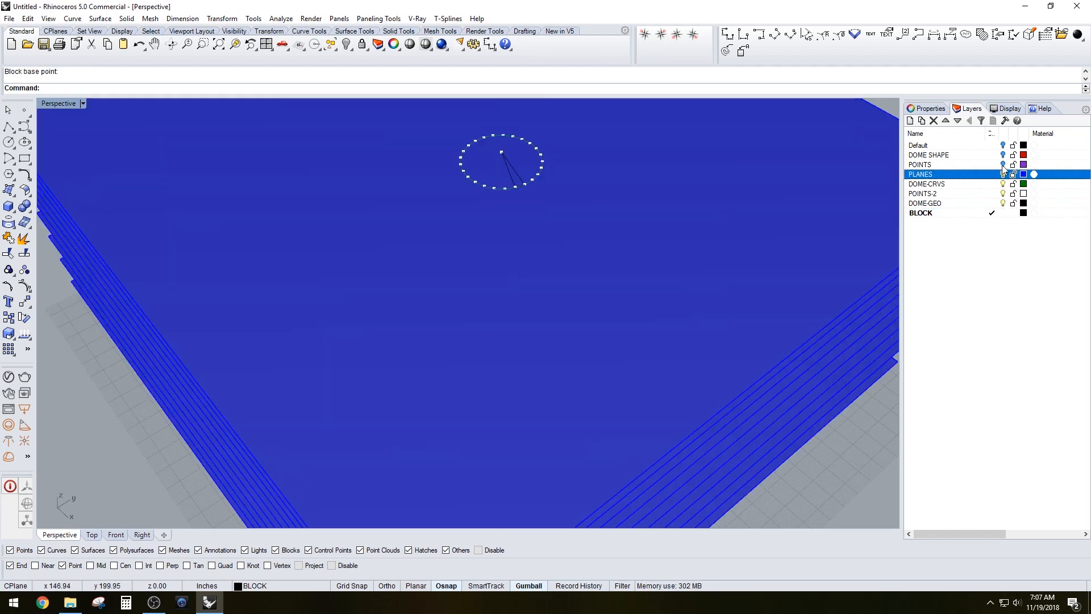
right_click(1004, 174)
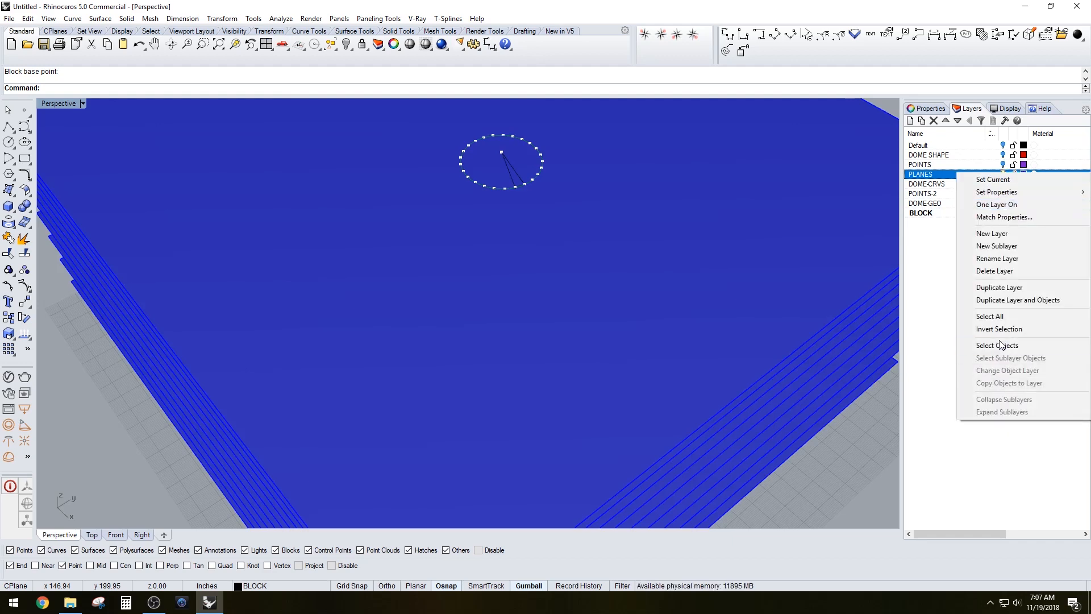
click(946, 317)
click(1004, 175)
click(1004, 165)
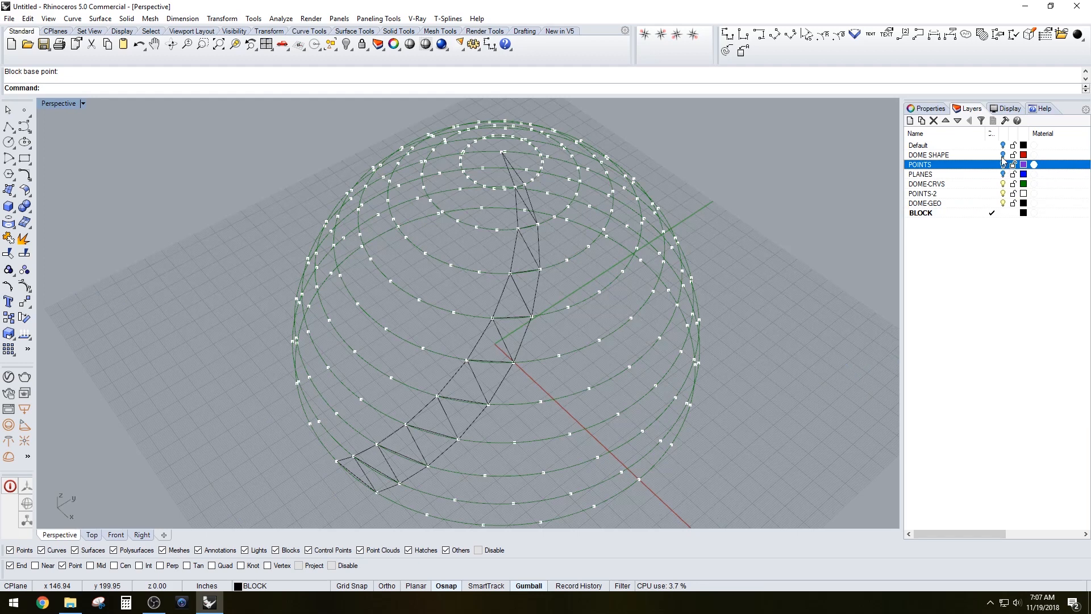
click(1004, 155)
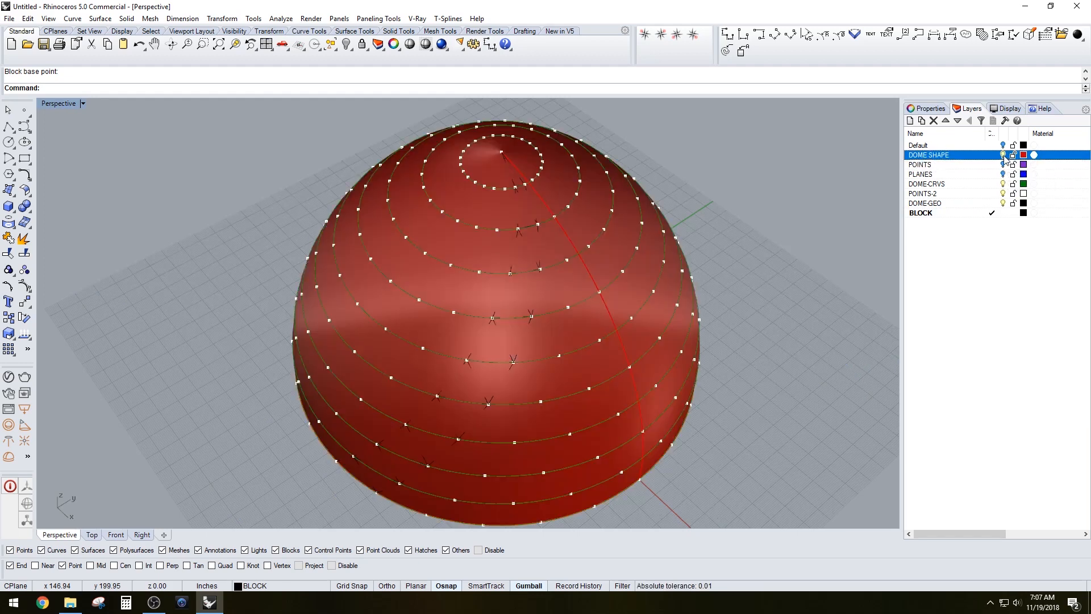
click(1004, 156)
- Make DOME SHAPE the current layer and turn on the POINTS and Default layers, leaving PLANES hidden
right_drag(427, 450, 463, 421)
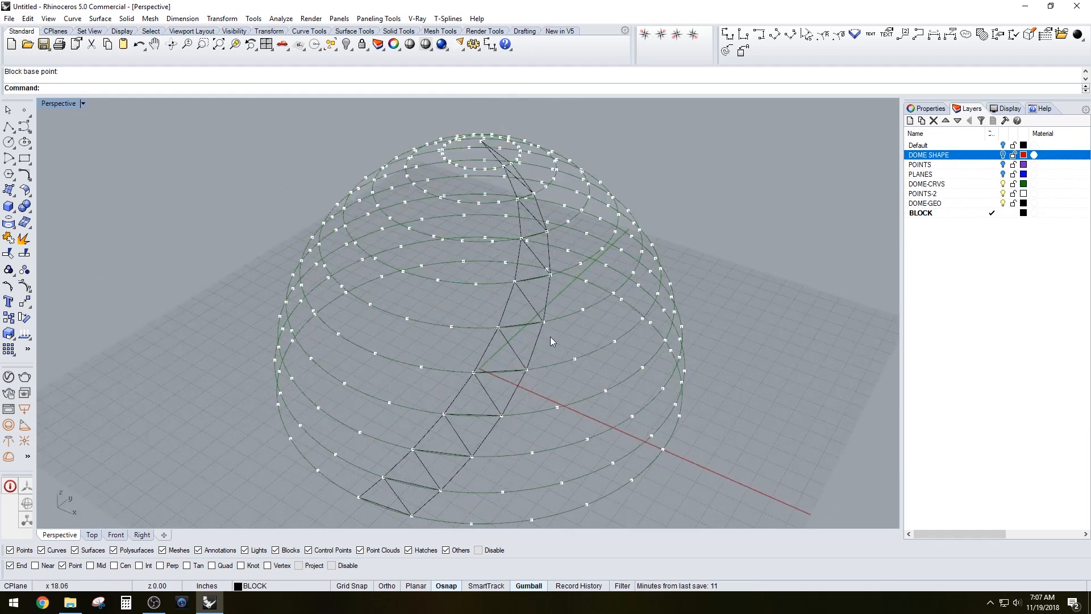
click(999, 156)
click(1003, 165)
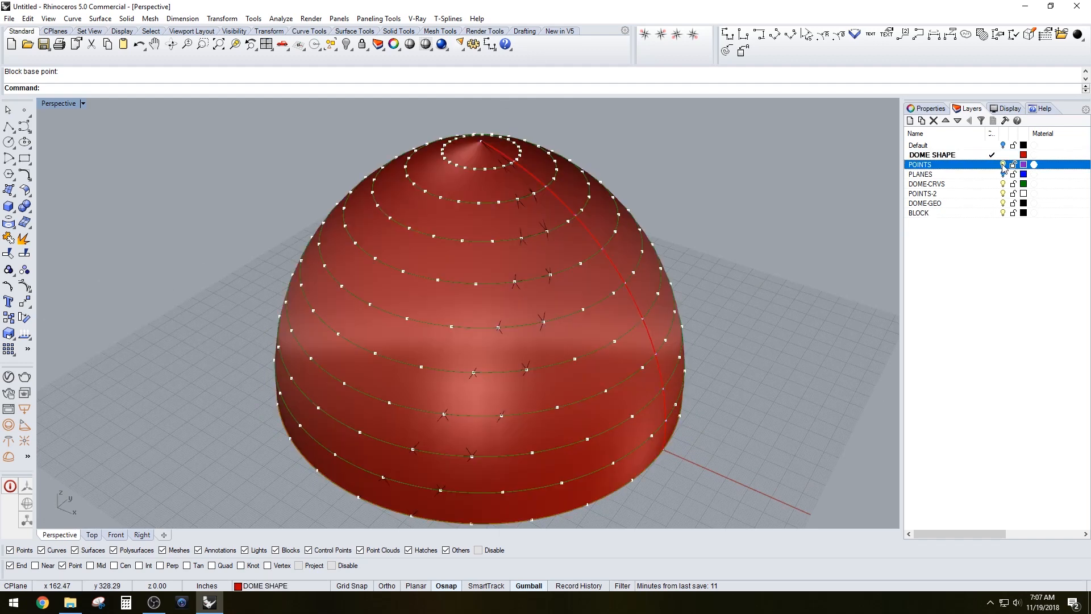
click(1003, 173)
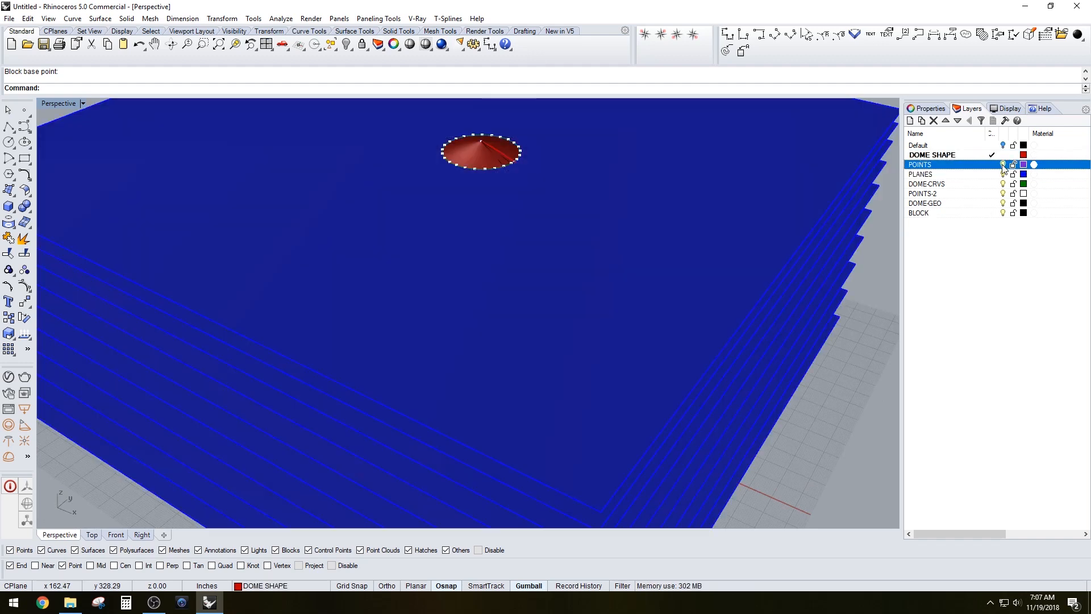
click(1003, 174)
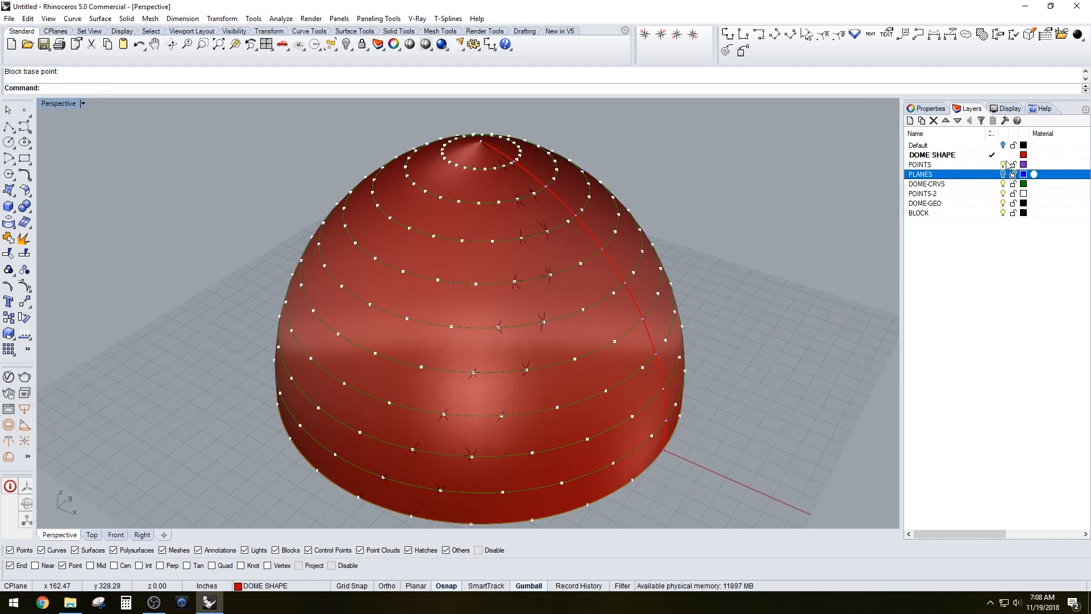
click(1004, 147)
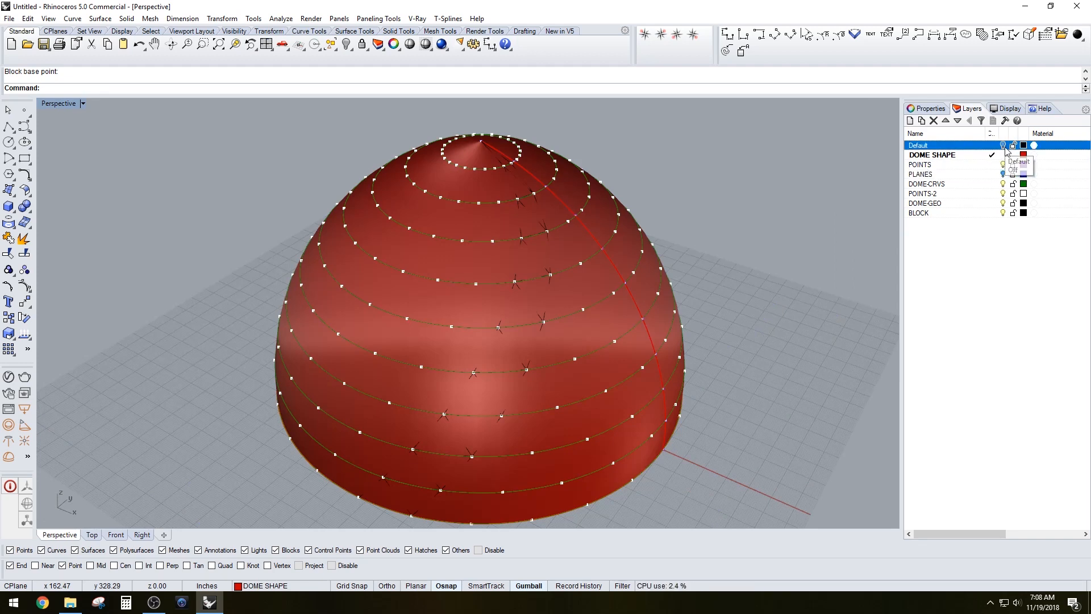
- Select the complete dome with its curves, points and block, and duplicate it in the positive X direction, well clear of the original
scroll(619, 272, down, 4)
right_drag(619, 269, 567, 281)
scroll(707, 267, down, 4)
drag(342, 248, 665, 456)
scroll(599, 441, down, 4)
shift+right_drag(565, 409, 381, 377)
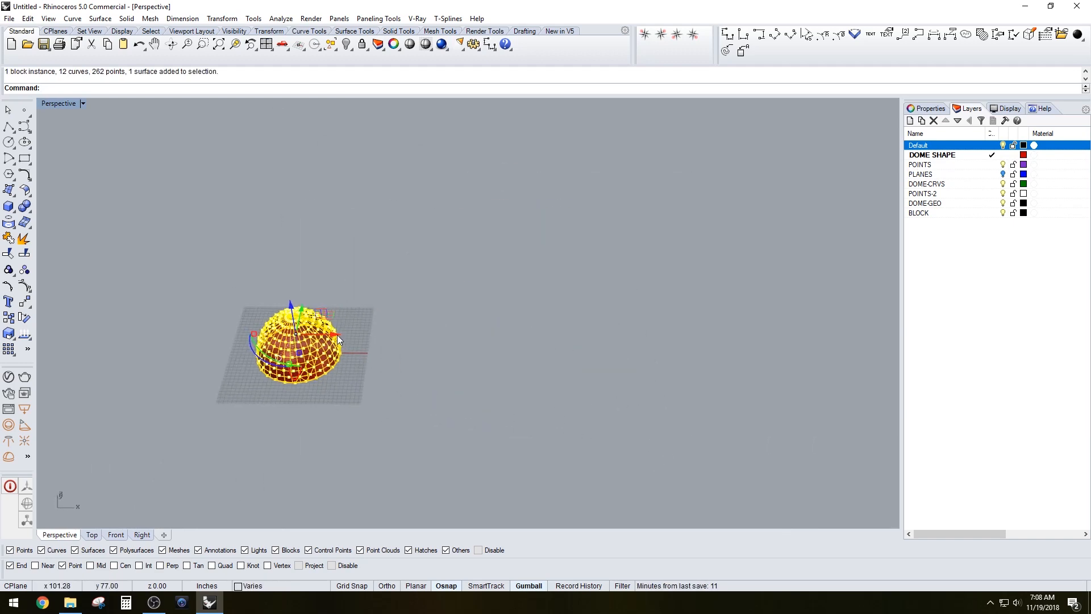
double_click(66, 104)
scroll(338, 199, down, 6)
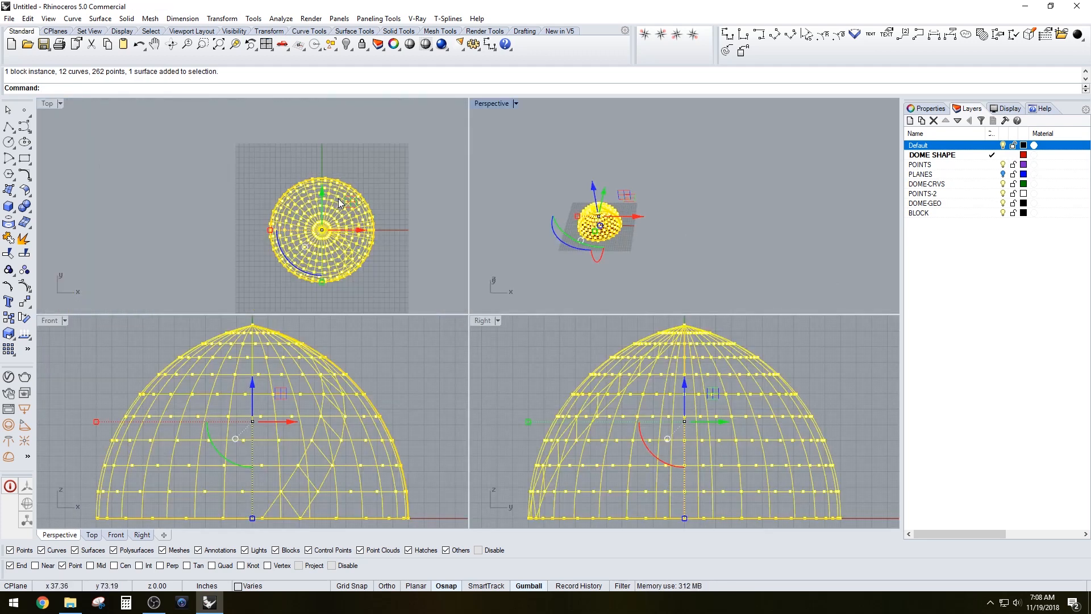
right_drag(408, 256, 316, 248)
scroll(315, 245, down, 3)
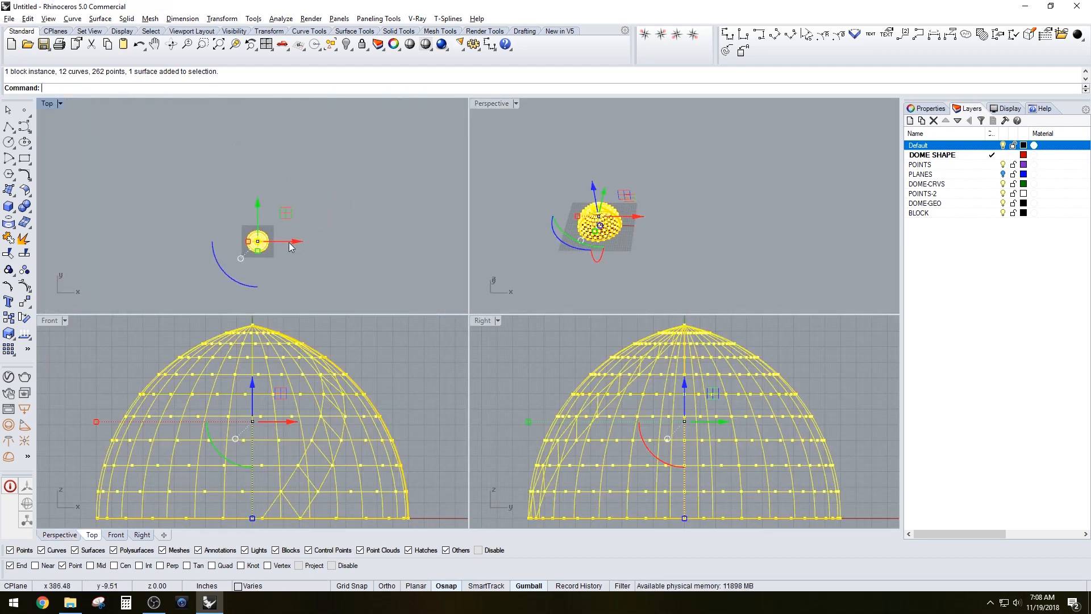
alt+drag(289, 242, 356, 243)
click(565, 148)
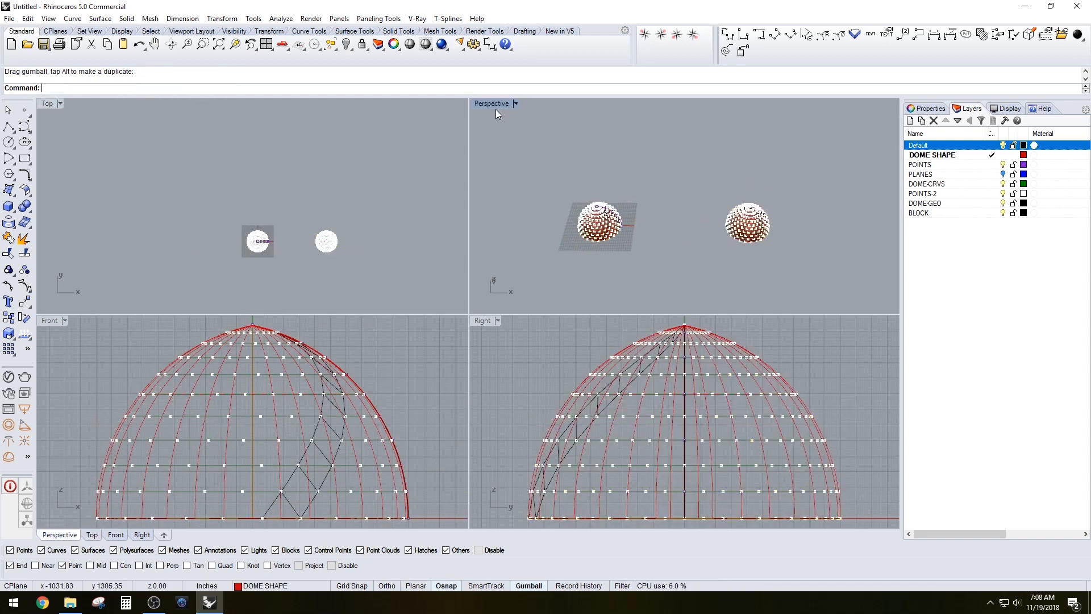
- Select the original dome with all its curves, points and block, and hide it
double_click(494, 105)
drag(249, 248, 373, 420)
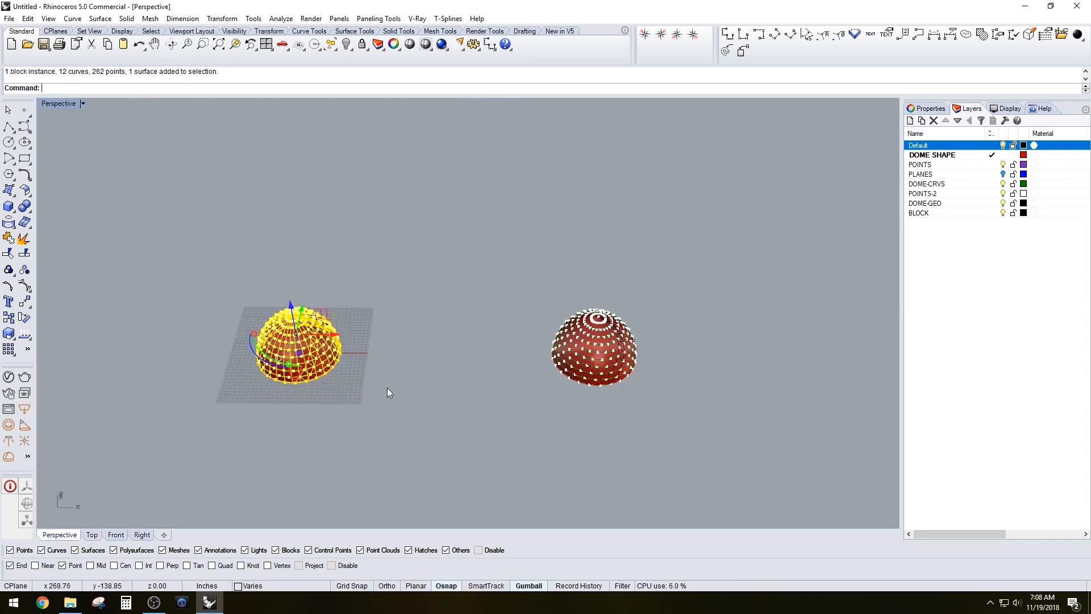
key(ctrl+h)
- Make Default the current layer and delete the red dome surface from the duplicate
scroll(459, 384, up, 6)
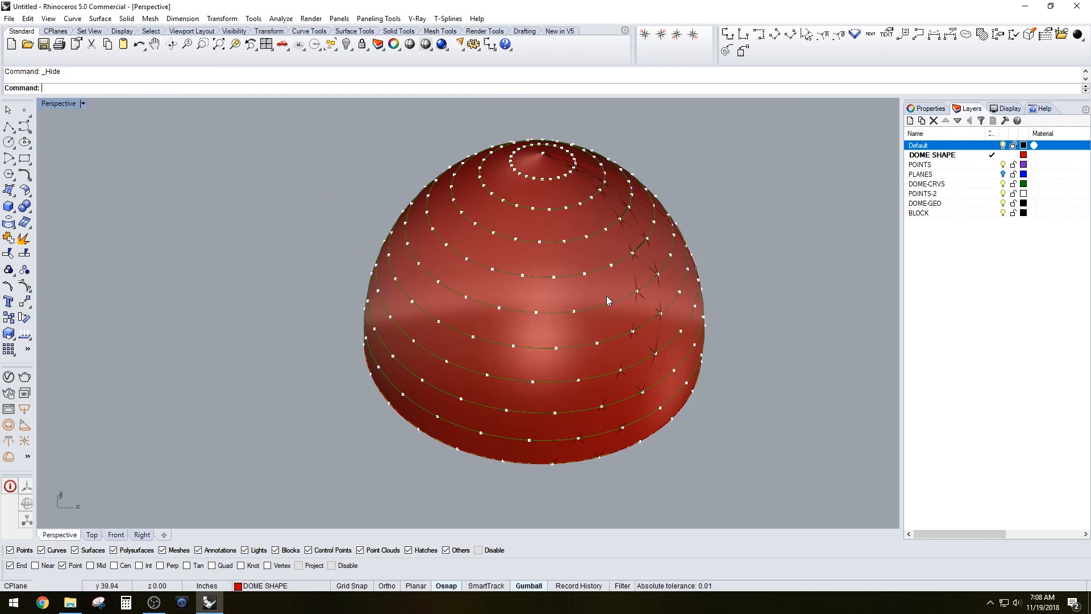
right_drag(607, 297, 612, 292)
scroll(550, 279, up, 2)
mouse_move(540, 282)
right_down()
mouse_move(584, 263)
mouse_move(532, 286)
right_up()
click(975, 155)
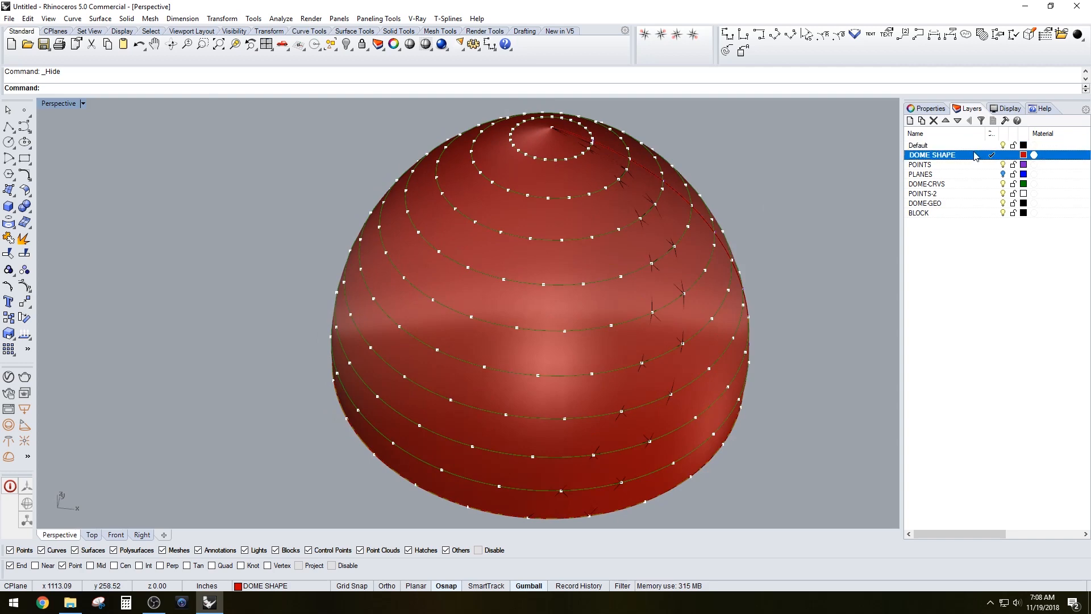
click(994, 146)
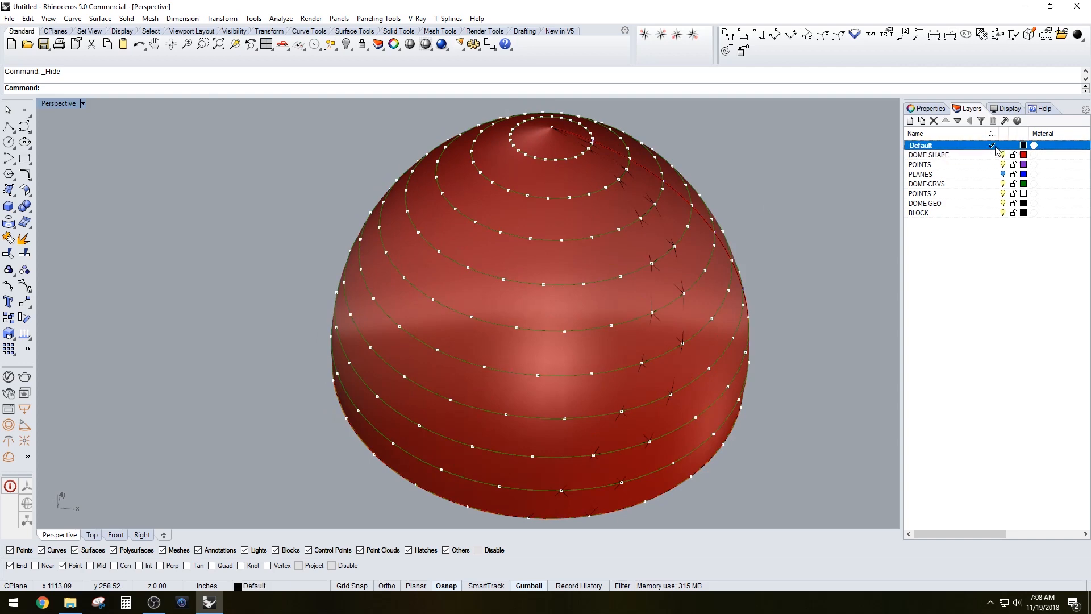
click(609, 258)
key(Delete)
- Delete the curved dome profile line running from the apex to the base of the duplicate
mouse_move(612, 303)
right_down()
mouse_move(646, 267)
mouse_move(619, 302)
right_up()
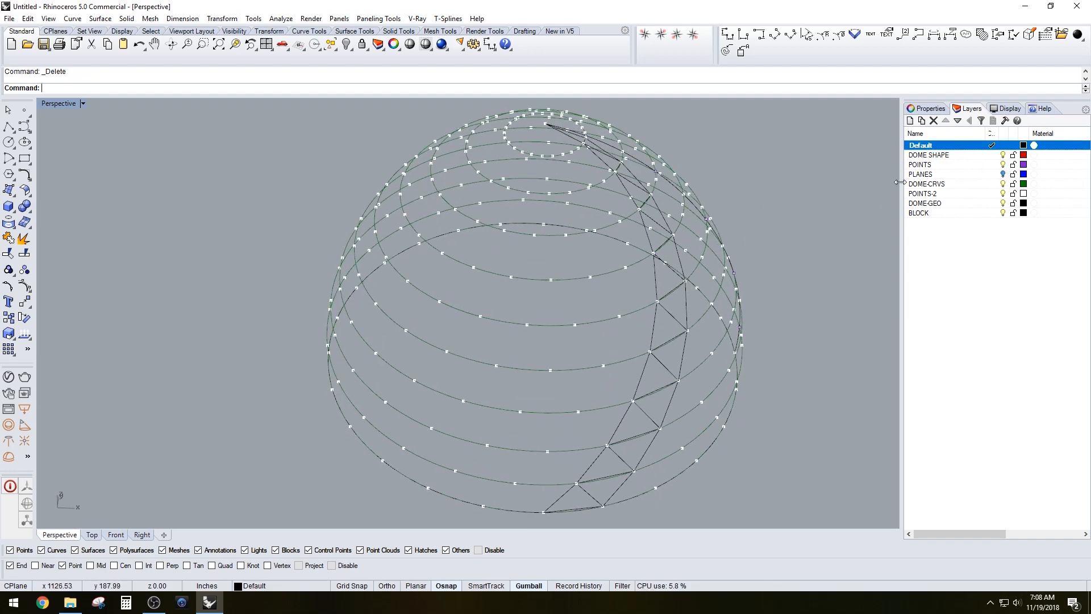
right_drag(765, 216, 685, 234)
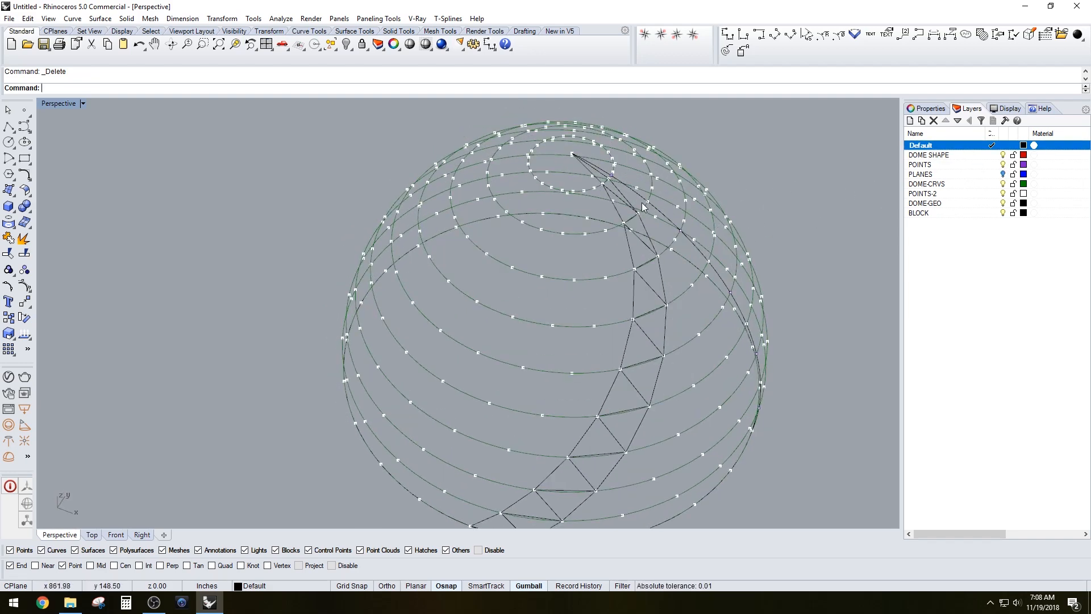
scroll(625, 215, up, 3)
click(628, 226)
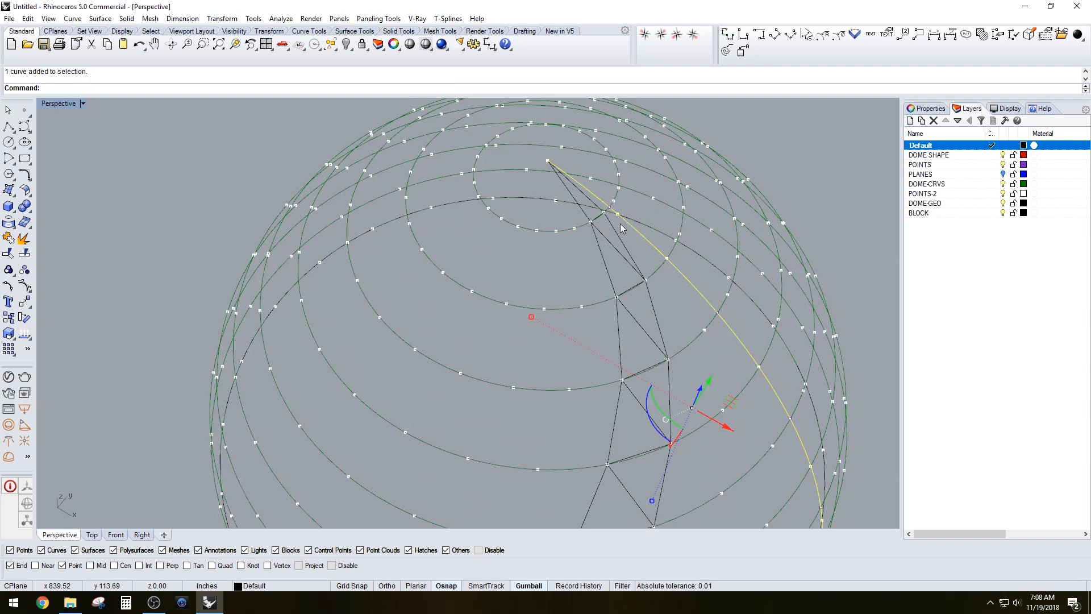
right_drag(619, 224, 571, 260)
key(Delete)
- Select all objects on the POINTS layer and delete them
click(577, 285)
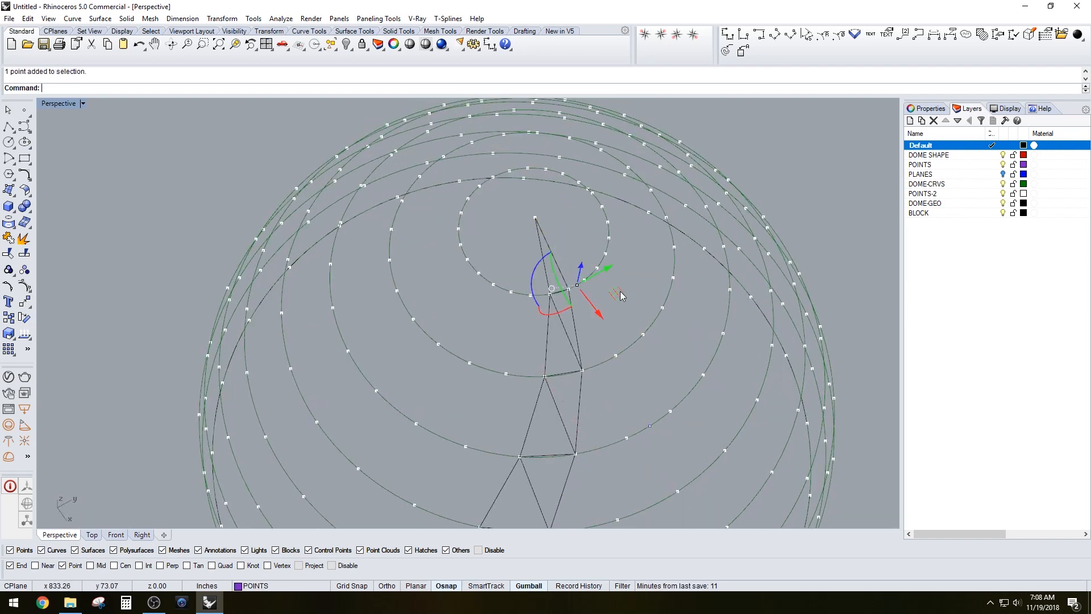
right_click(958, 165)
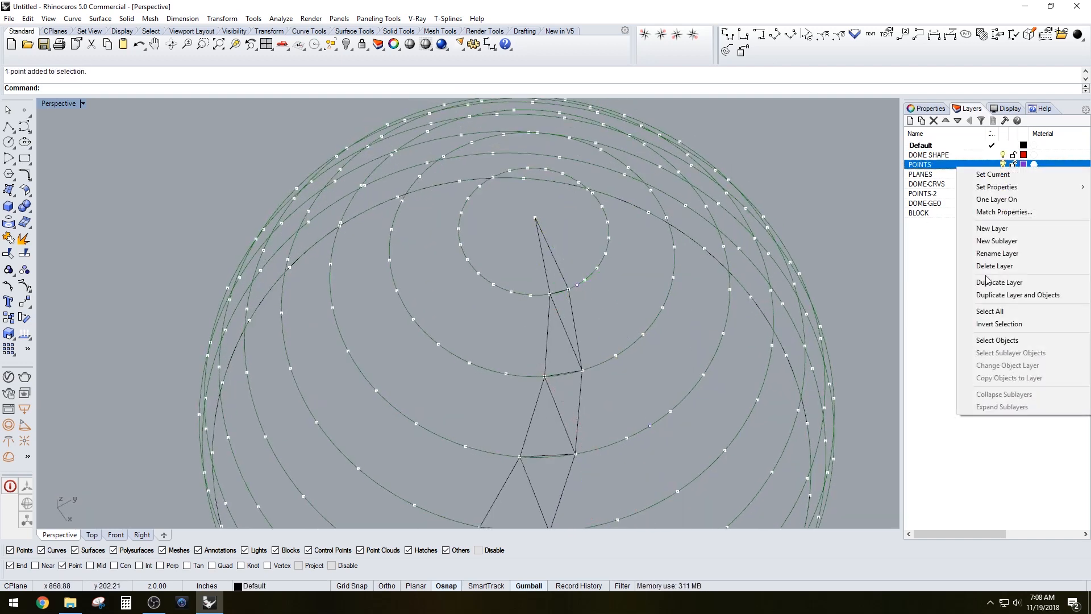
click(1000, 341)
scroll(356, 255, down, 5)
right_drag(356, 256, 508, 291)
key(Delete)
- Examine the duplicated dome's rings and select its triangle strip to check that it is a single block
scroll(500, 291, up, 5)
scroll(509, 292, up, 5)
right_drag(420, 250, 447, 281)
scroll(446, 281, down, 6)
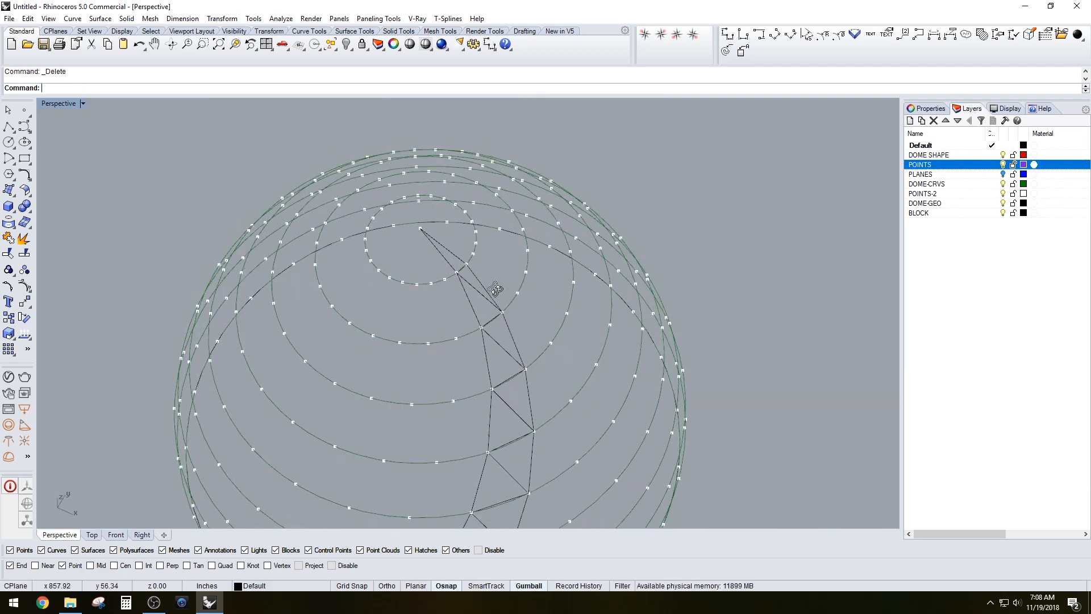
right_drag(533, 366, 556, 346)
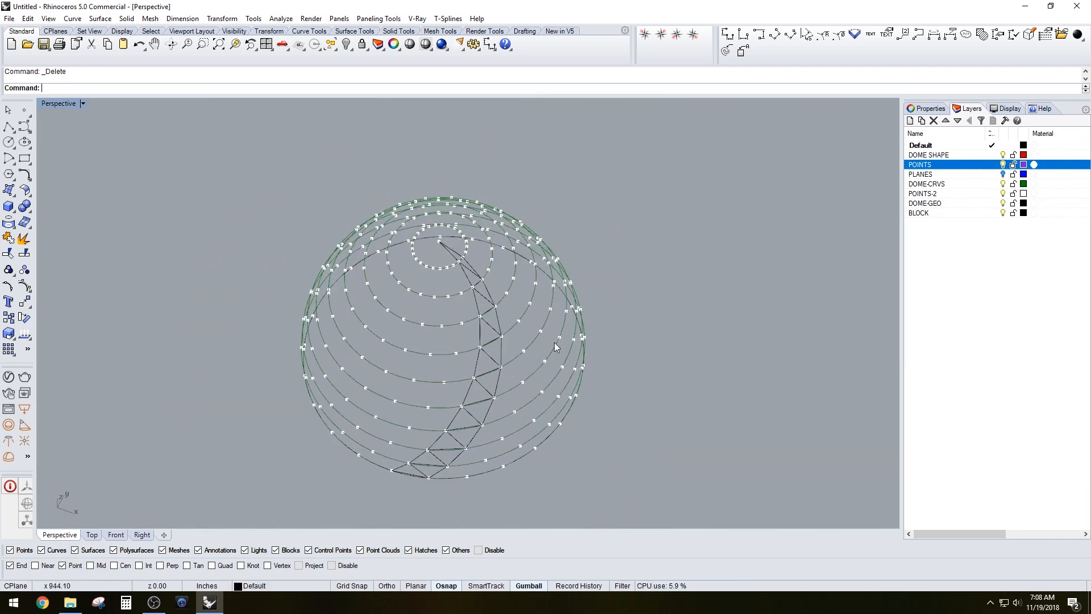
click(476, 367)
scroll(469, 342, up, 4)
right_drag(470, 343, 474, 333)
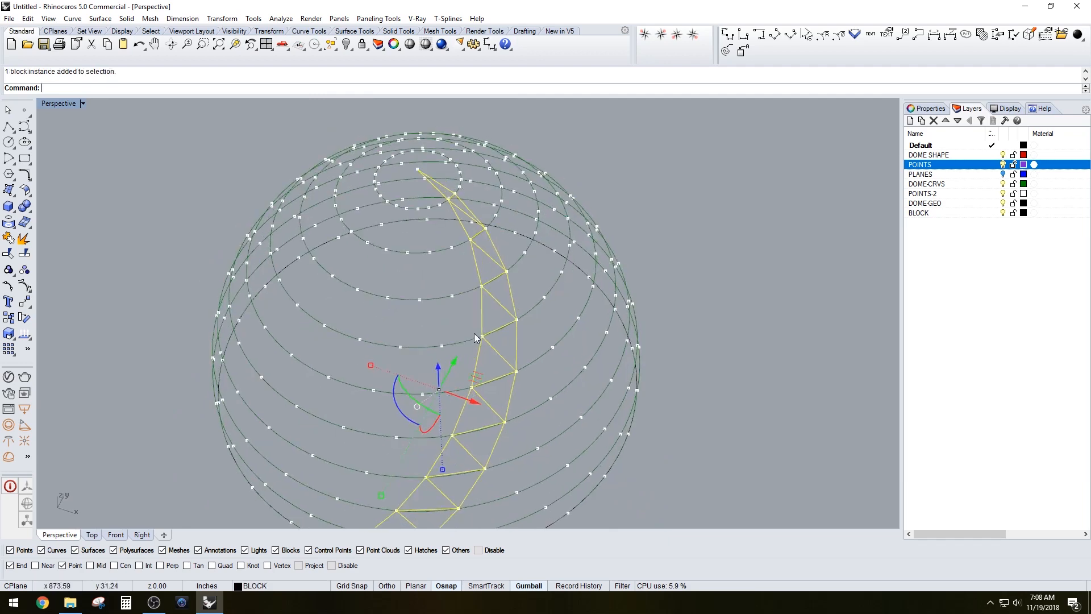
scroll(476, 333, down, 4)
click(665, 369)
scroll(461, 414, up, 2)
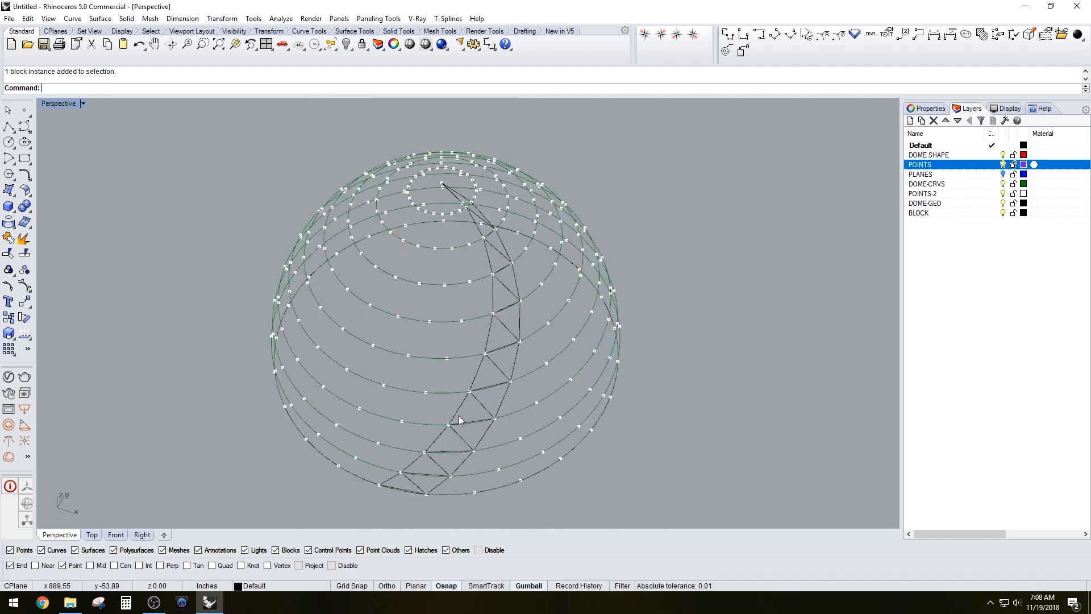
shift+right_drag(469, 404, 480, 388)
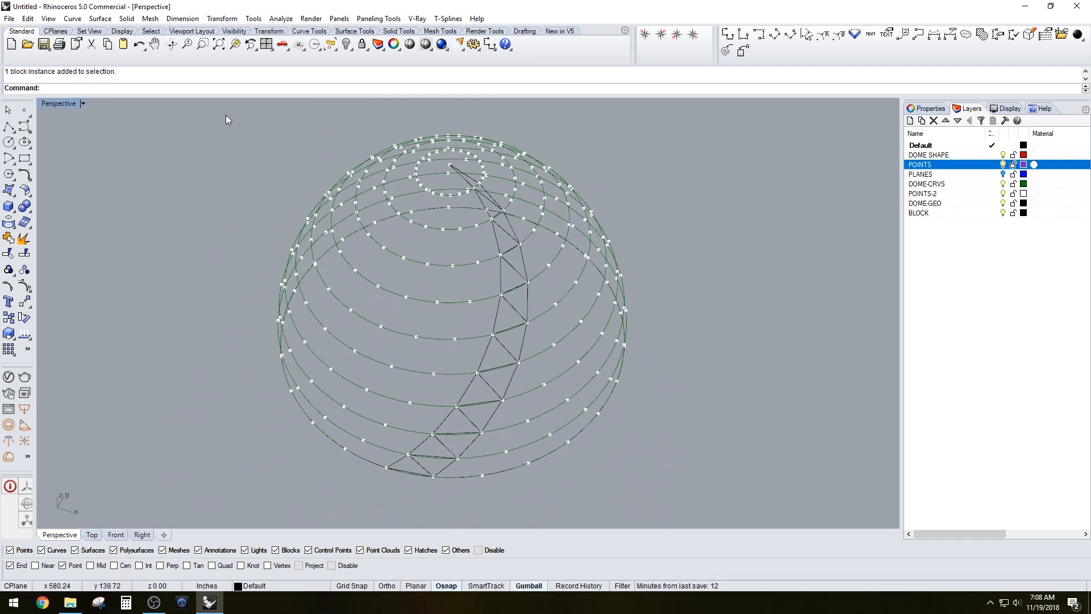
- Select all ring curves, ring points and the strip block of the duplicated dome
drag(229, 117, 665, 475)
right_drag(665, 475, 659, 483)
right_drag(621, 422, 690, 401)
scroll(584, 420, up, 3)
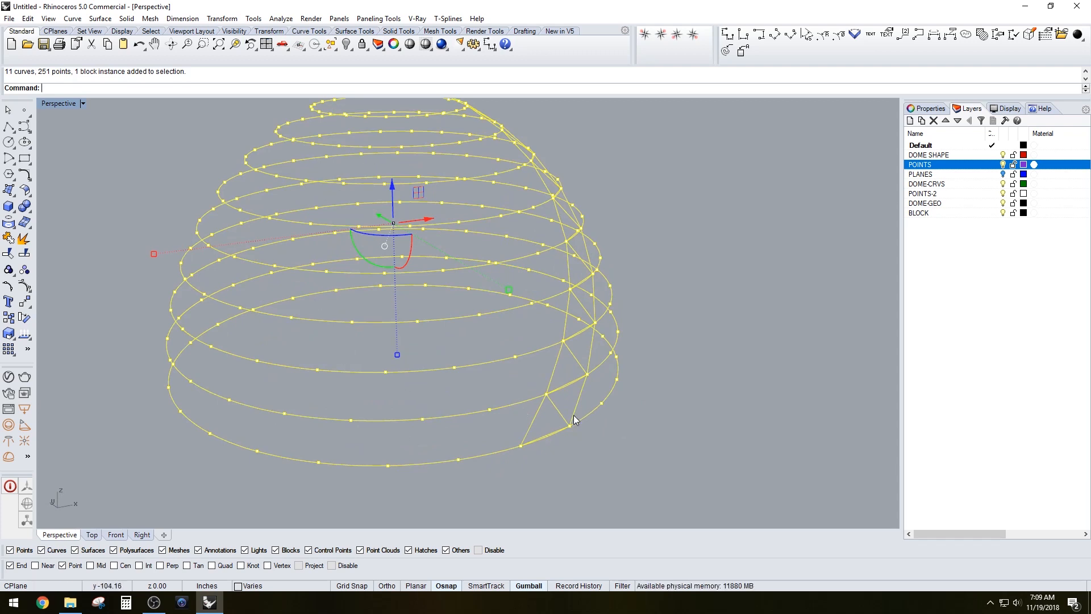
scroll(567, 436, up, 2)
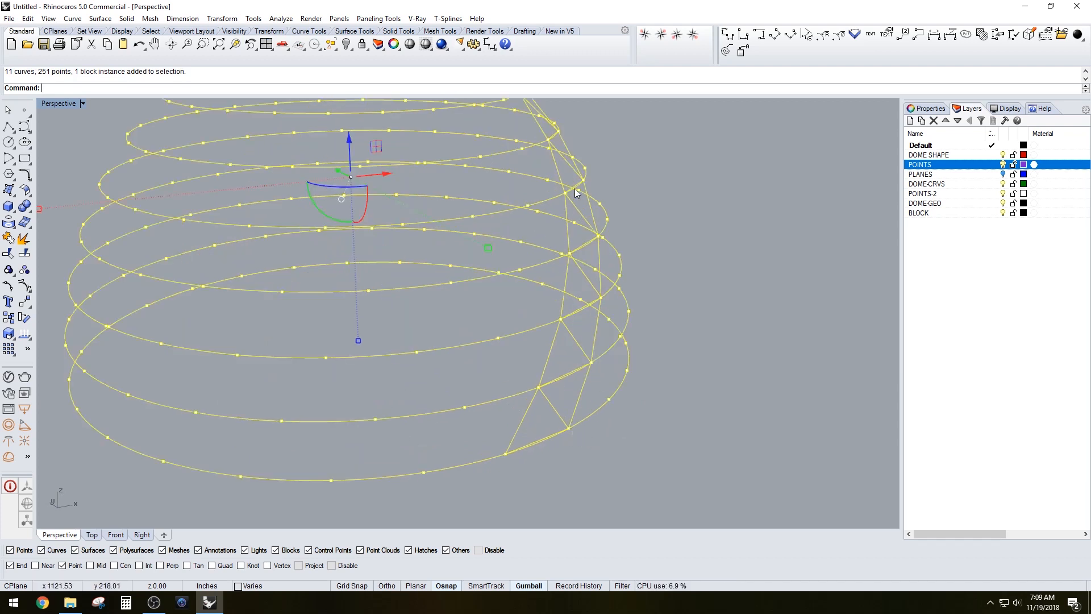
scroll(574, 189, down, 5)
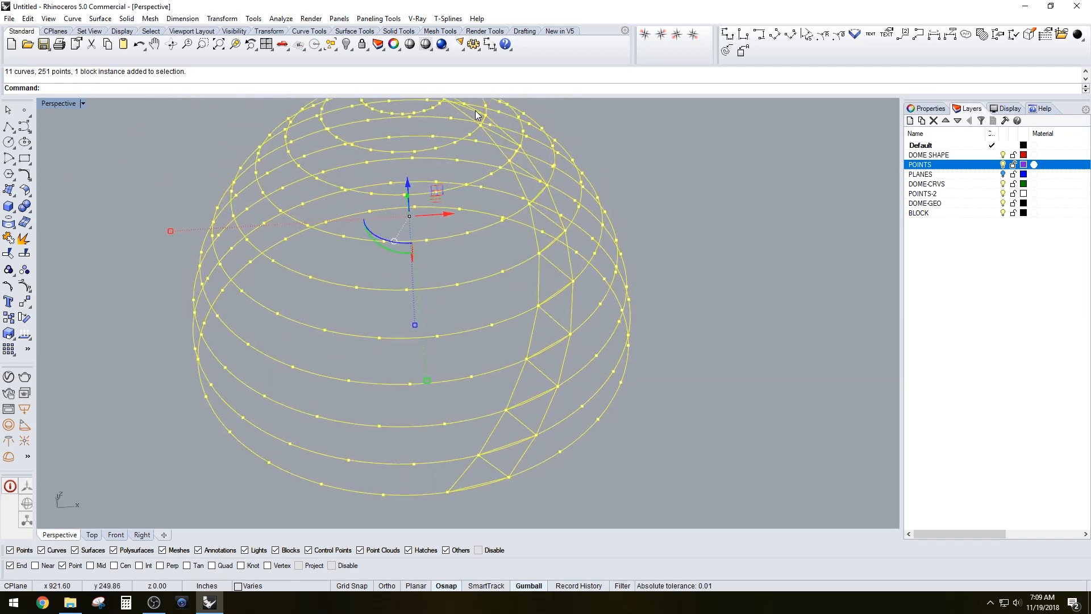
- Clear the current selection and select the dome's lowest ring curve on the DOME-CRVS layer
right_drag(486, 472, 522, 410)
mouse_move(736, 387)
right_down()
mouse_move(743, 373)
mouse_move(752, 388)
right_up()
key(Escape)
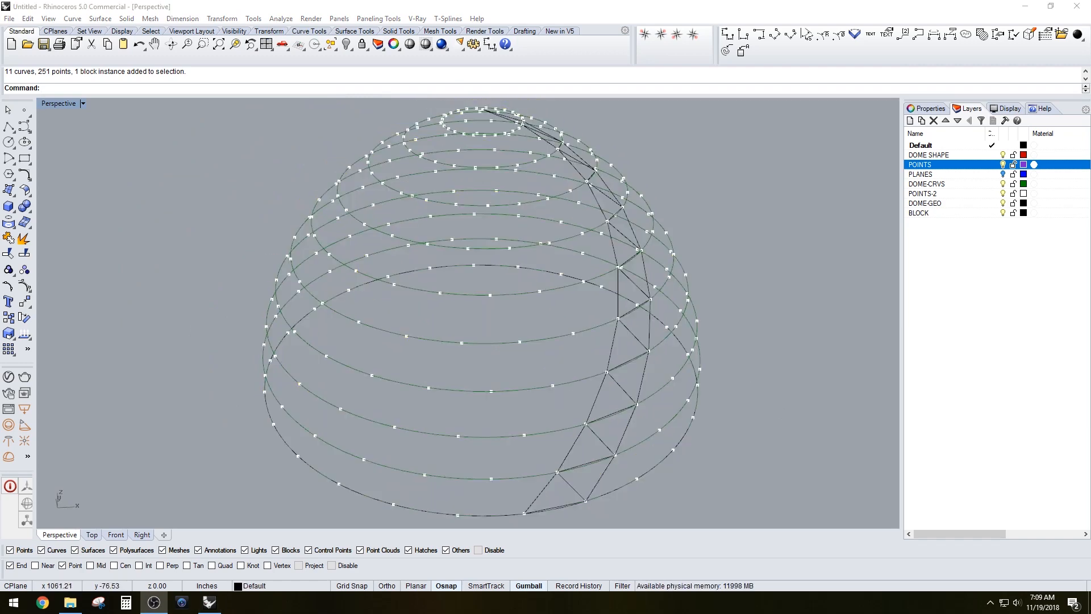
right_drag(653, 328, 630, 333)
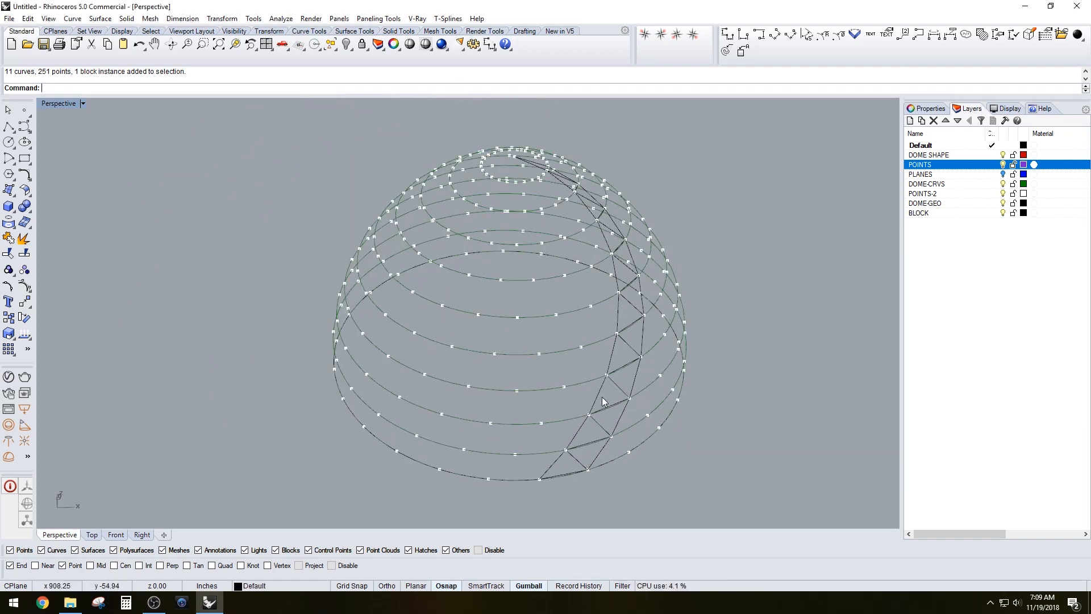
scroll(561, 475, up, 6)
click(642, 422)
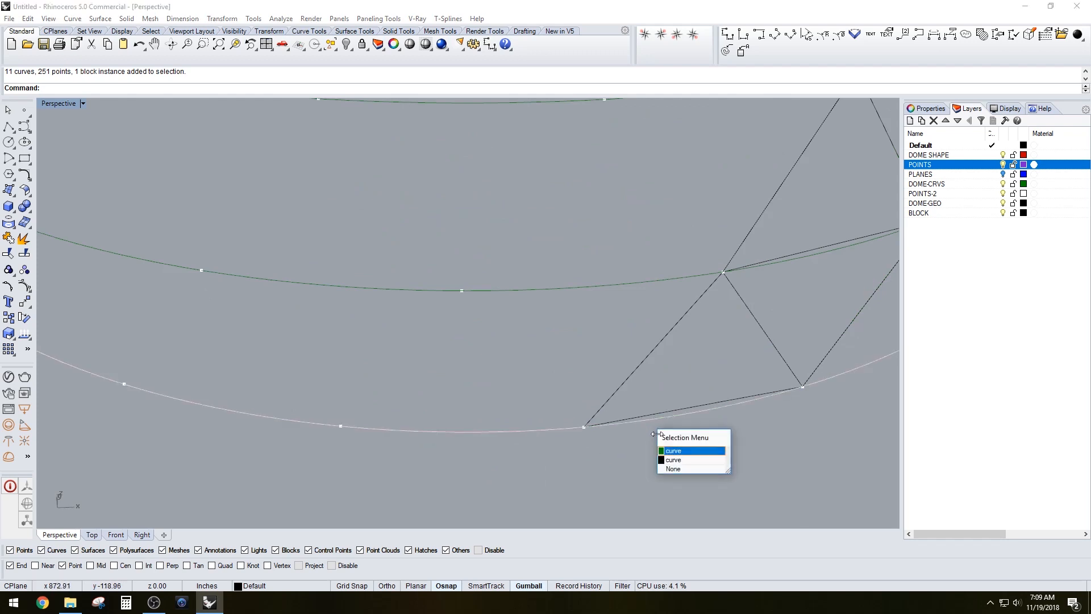
scroll(481, 388, down, 8)
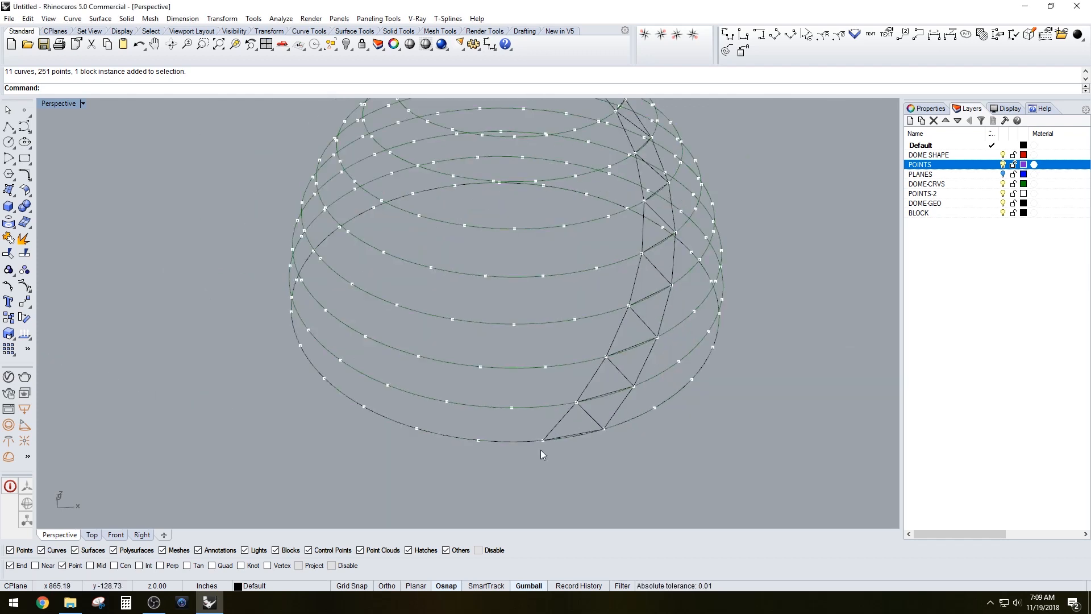
click(500, 441)
click(549, 478)
- Add a new layer after BLOCK, make it current and set its colour to red
click(949, 215)
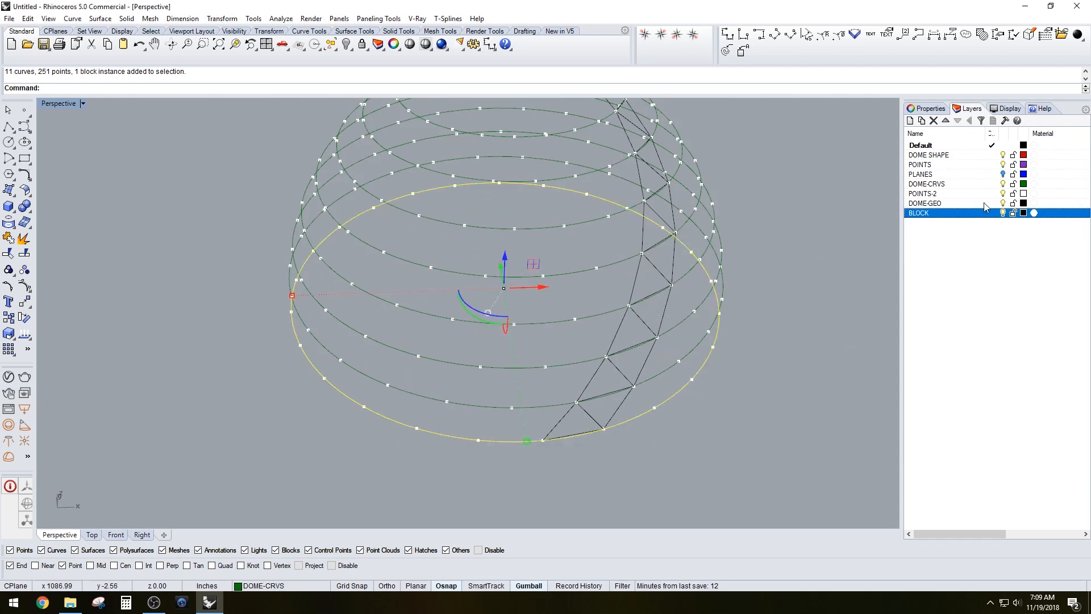
click(917, 124)
click(992, 222)
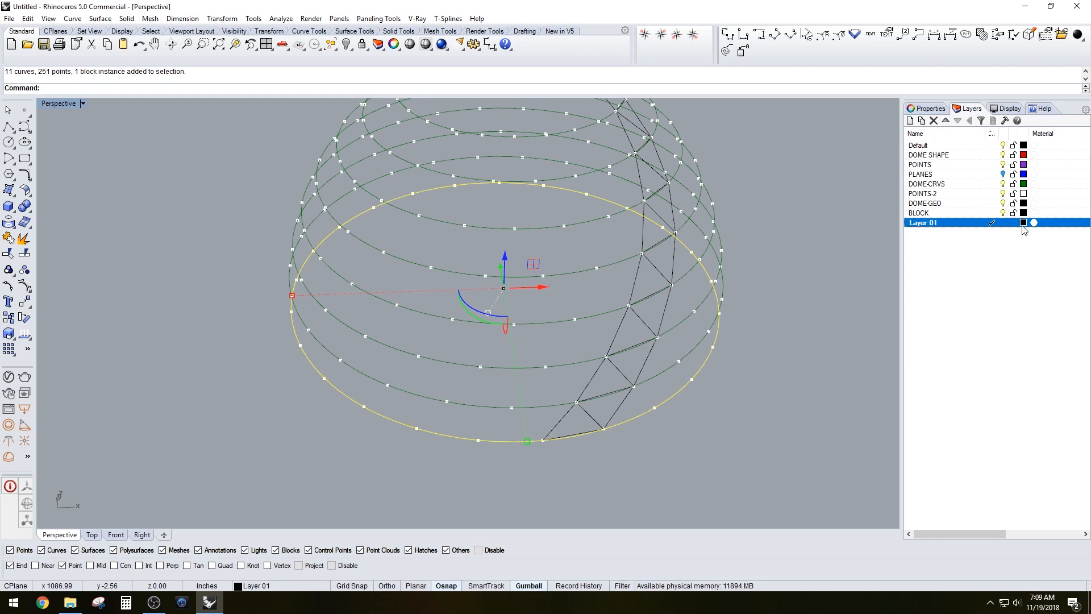
click(1023, 222)
click(452, 250)
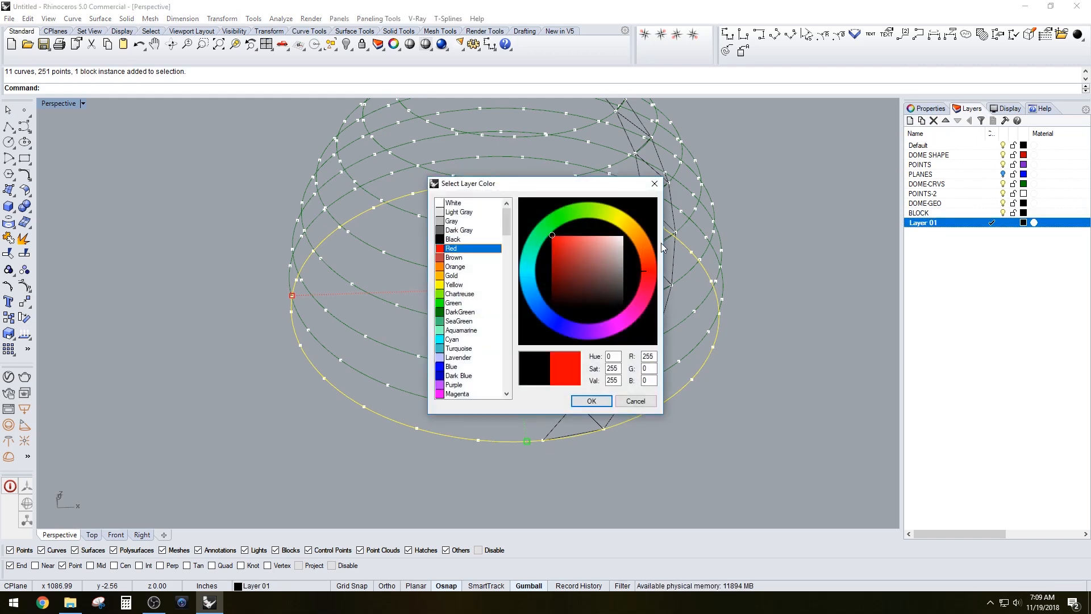
click(591, 400)
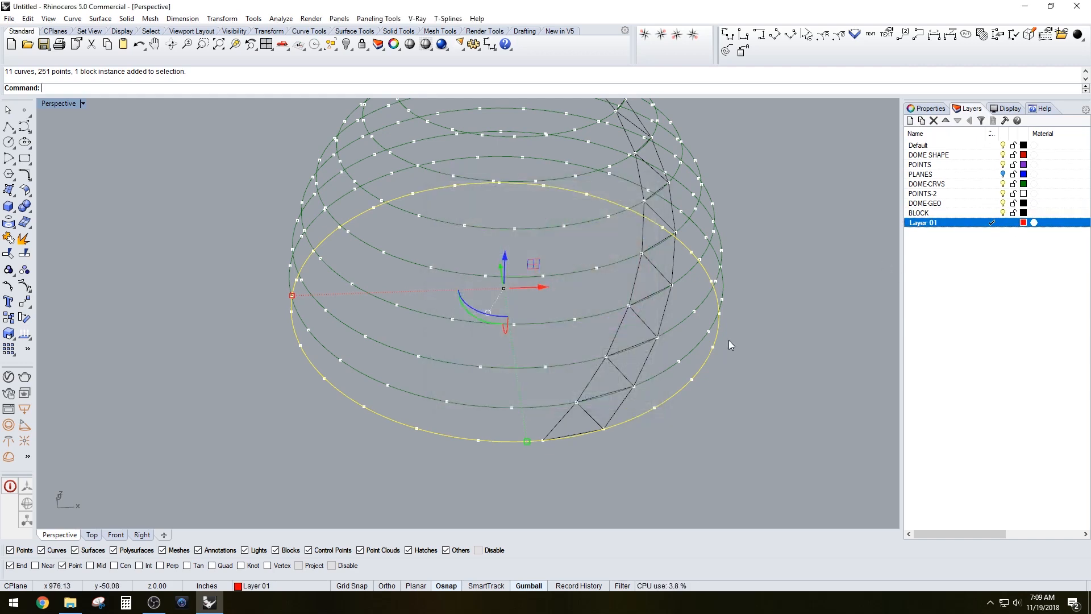
- Offset the dome's base circle outward by 8 inches onto the red layer
right_drag(733, 364, 645, 414)
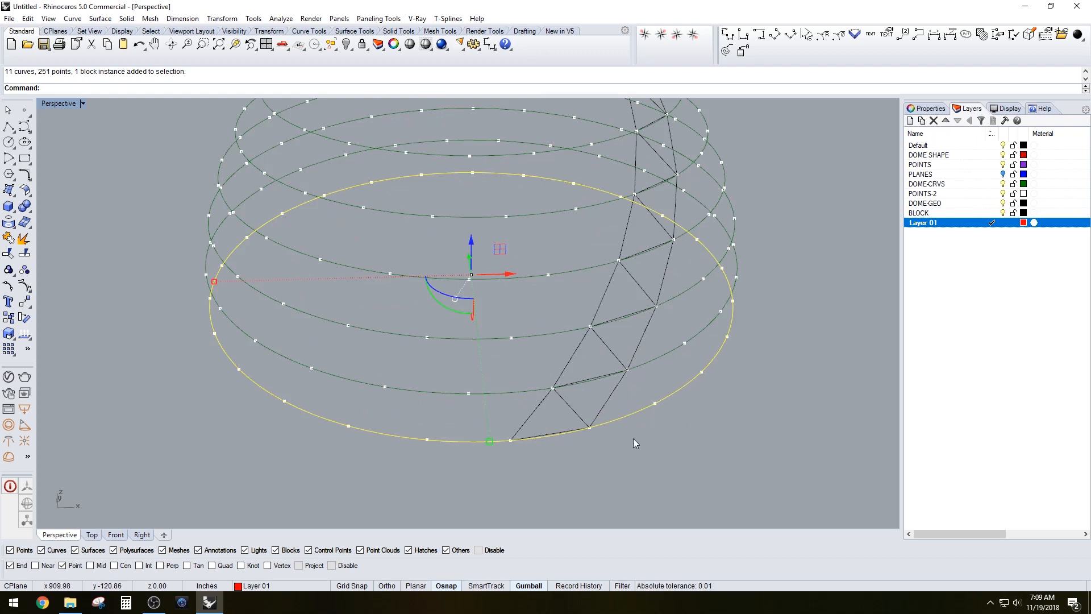
text(t)
key(Return)
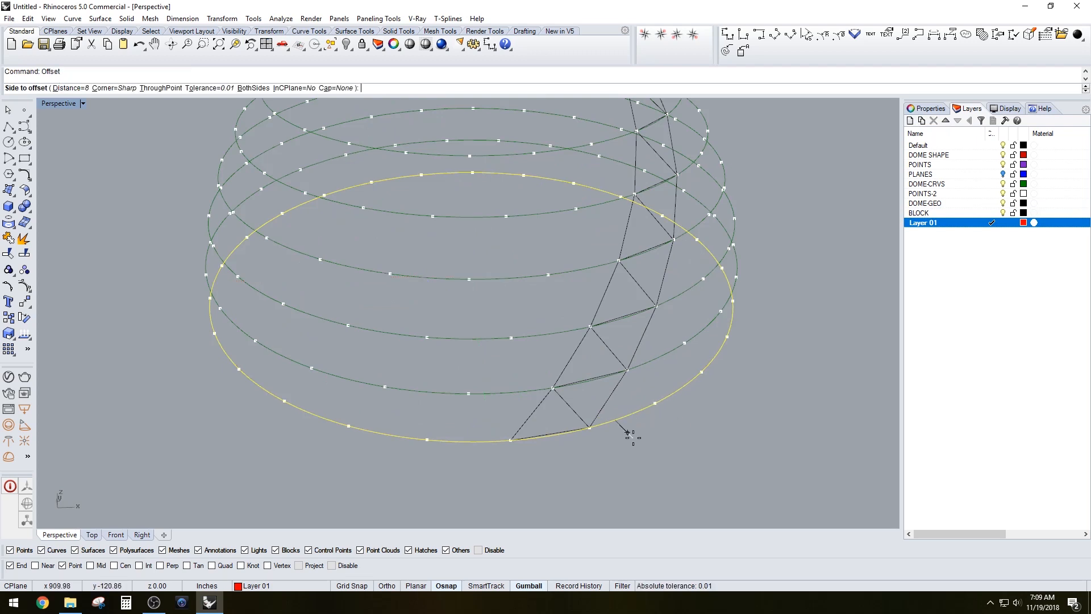
text(8)
key(Return)
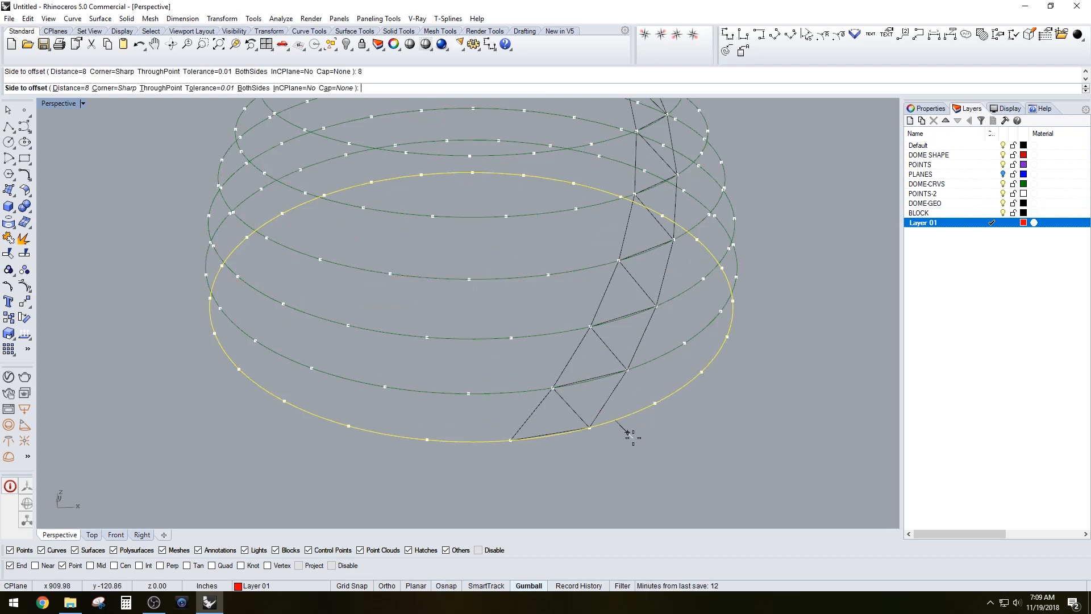
click(711, 417)
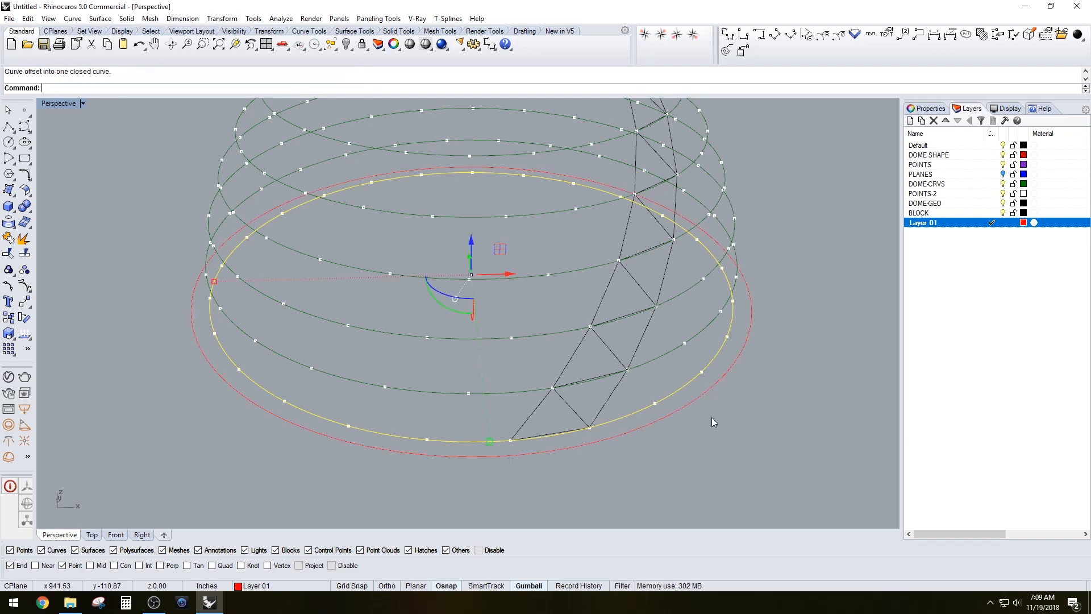
- Start a Scale with Copy=Yes on all dome geometry except the red offset circle, with the origin at the base circle's centre
scroll(663, 431, down, 5)
key(Escape)
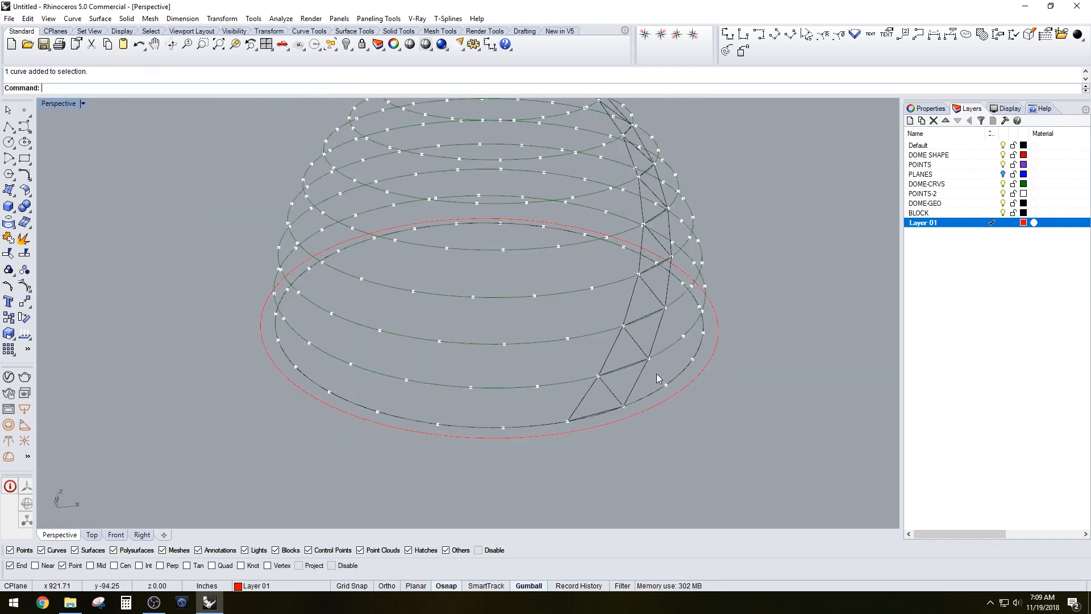
drag(203, 101, 747, 501)
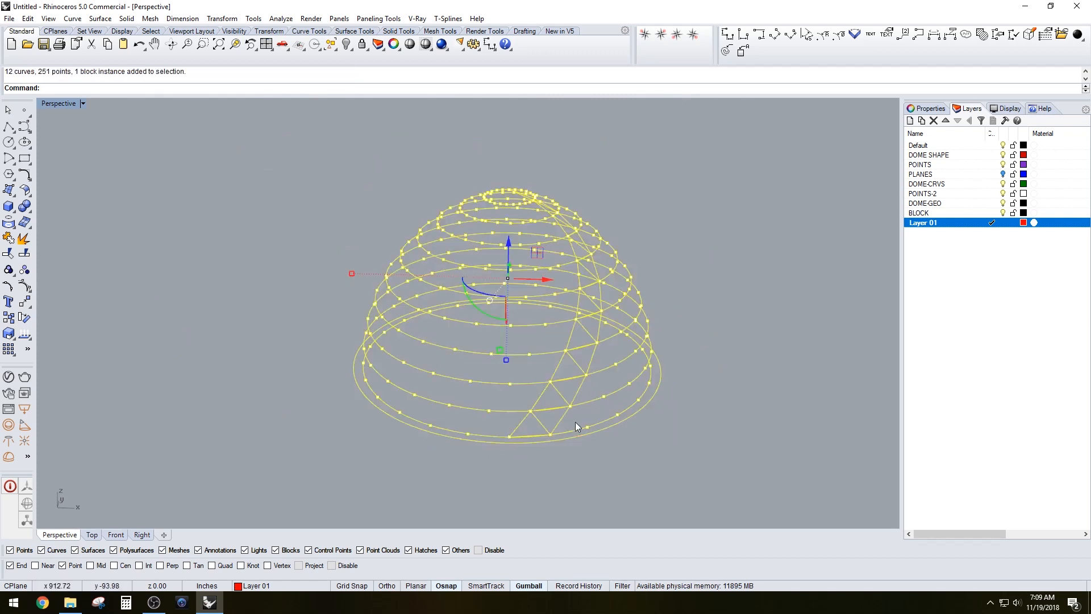
scroll(573, 432, up, 3)
ctrl+click(642, 411)
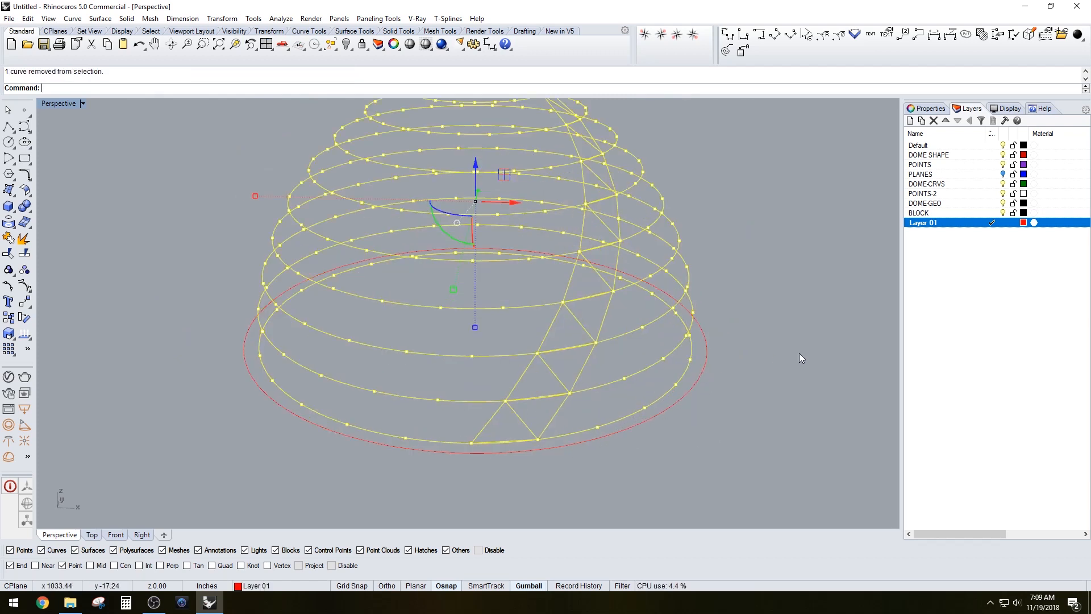
right_drag(650, 322, 643, 331)
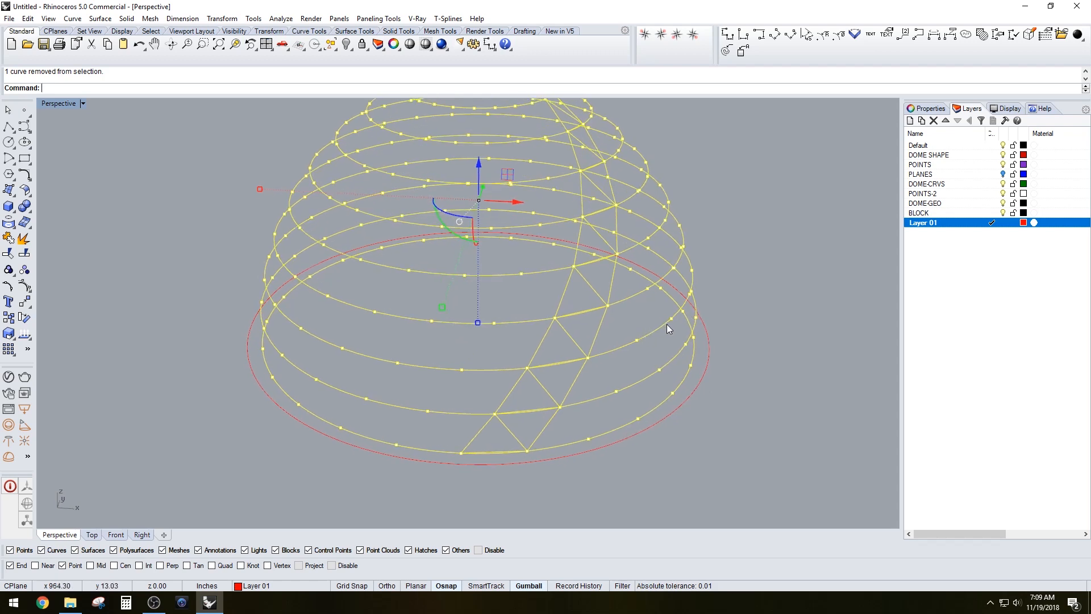
text(ale)
key(Return)
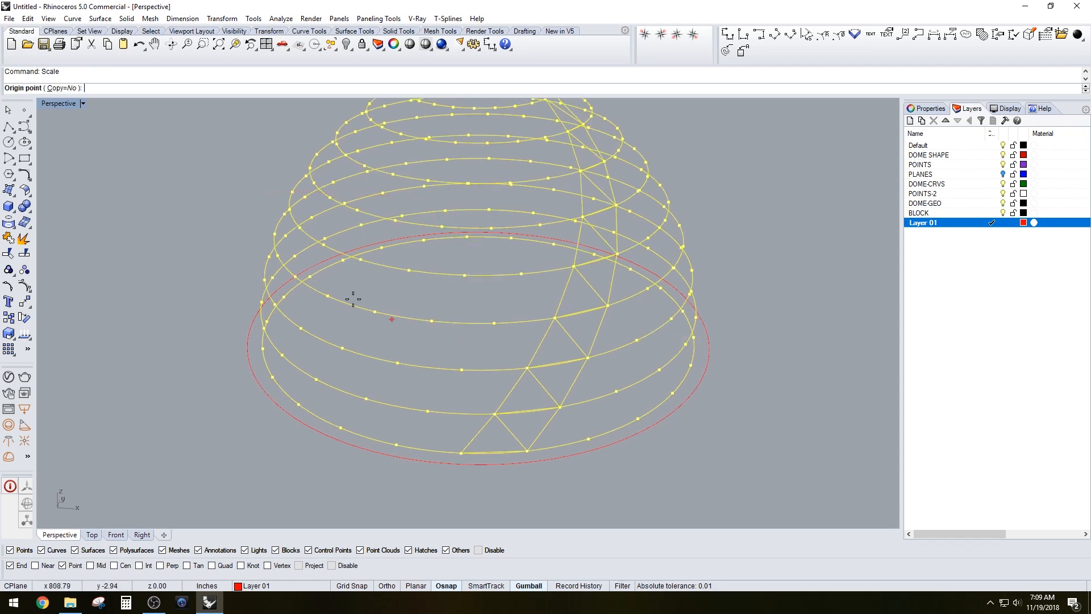
click(59, 88)
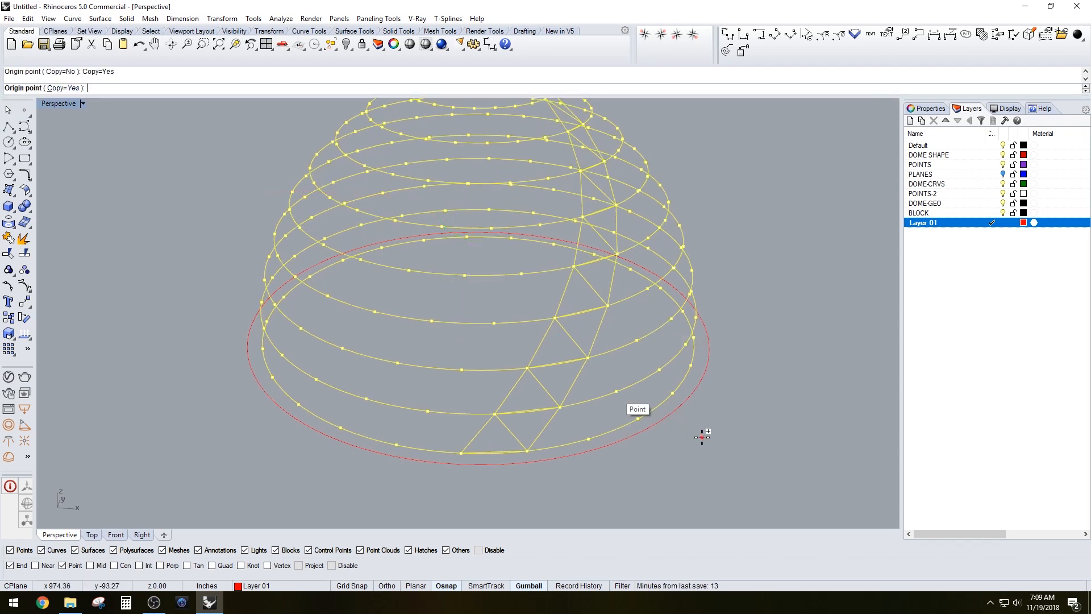
click(521, 454)
right_drag(765, 392, 757, 400)
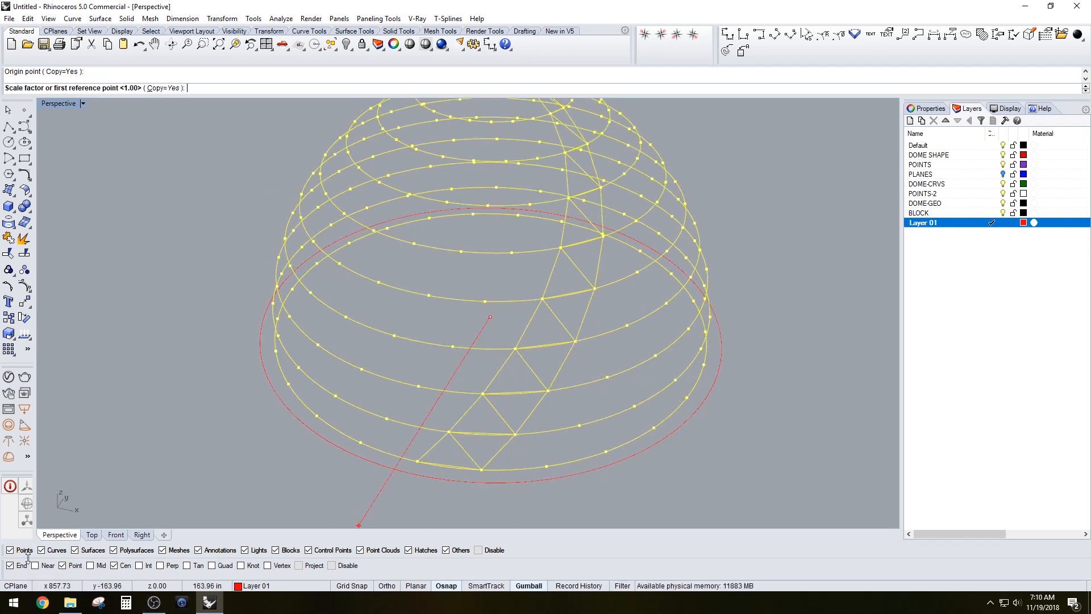
- Enable quadrant snapping and scale the copy from the base circle's quadrant out to the red offset circle's quadrant
click(114, 565)
click(212, 565)
right_drag(592, 453, 707, 375)
click(628, 469)
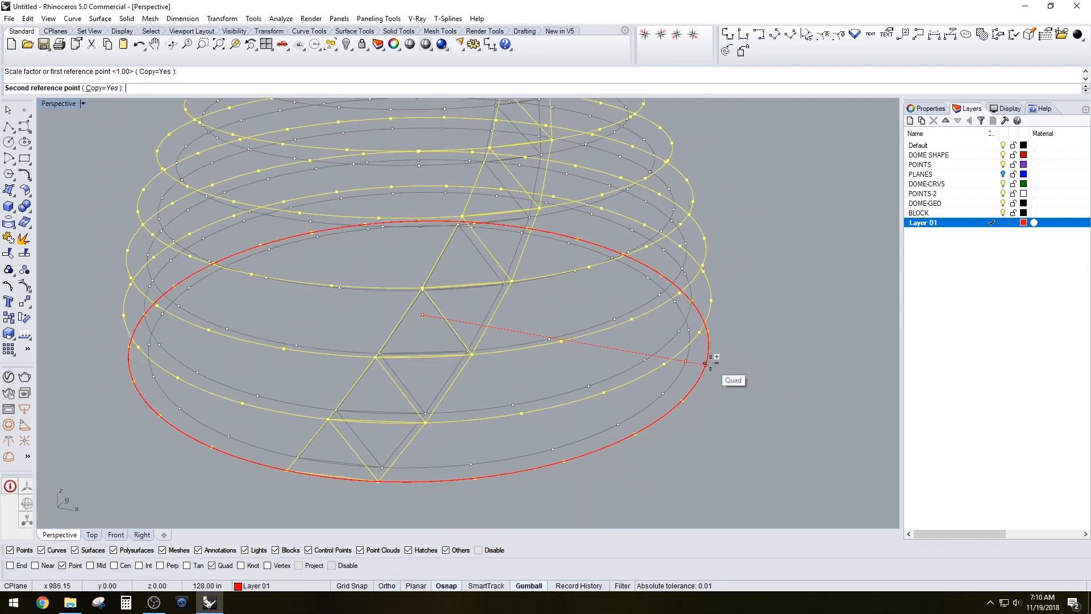
click(710, 363)
right_click(731, 371)
click(739, 375)
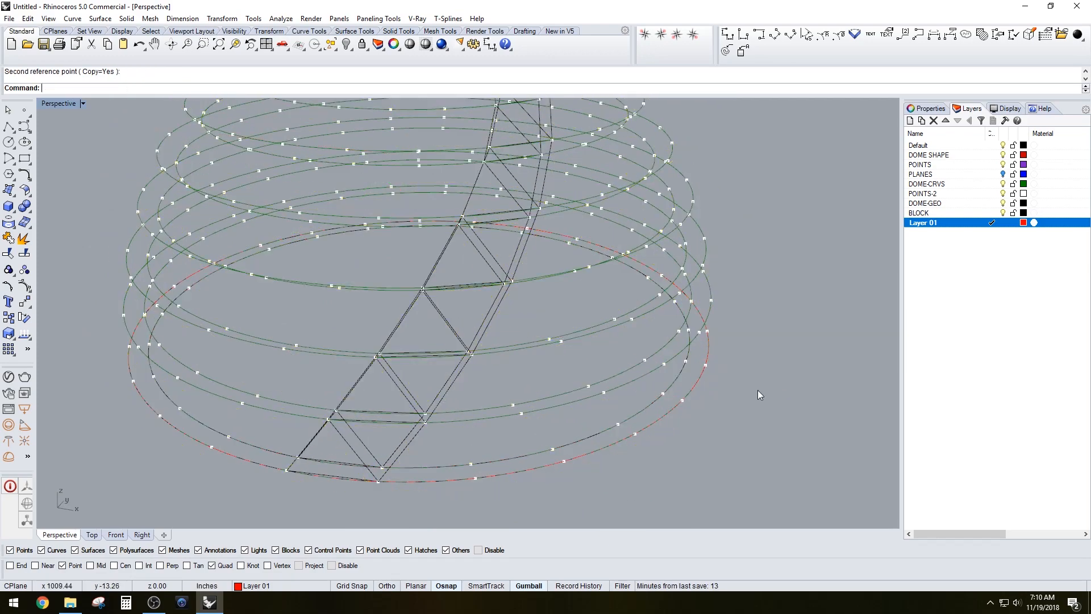
- Examine the inner and outer dome rings and the spacing between the two triangulated strips
scroll(756, 389, down, 4)
right_drag(744, 390, 565, 341)
scroll(647, 407, up, 3)
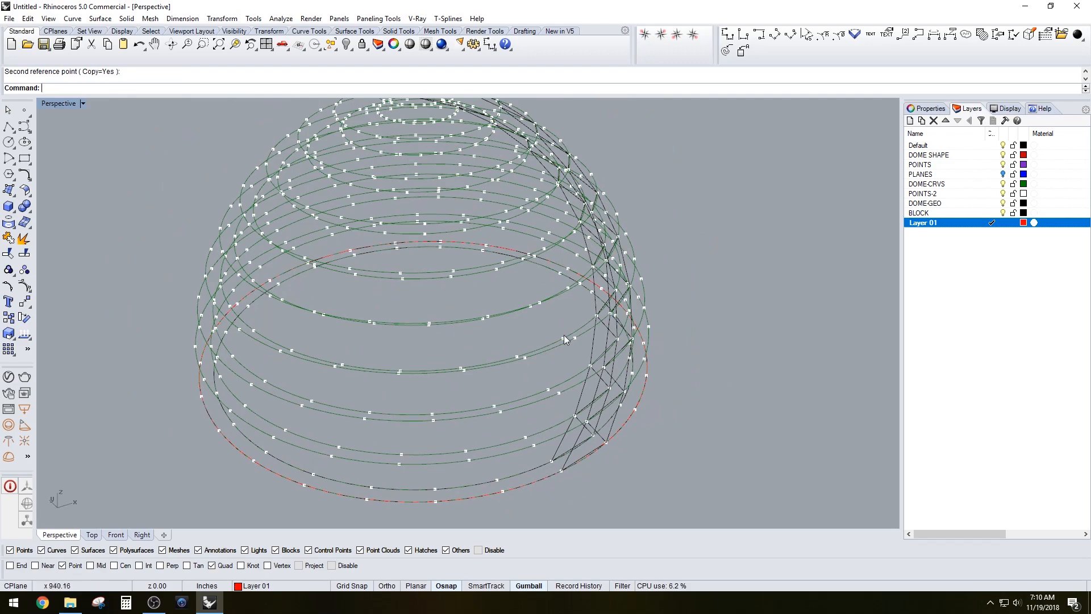
right_drag(580, 280, 539, 334)
scroll(481, 482, up, 4)
right_drag(481, 483, 465, 420)
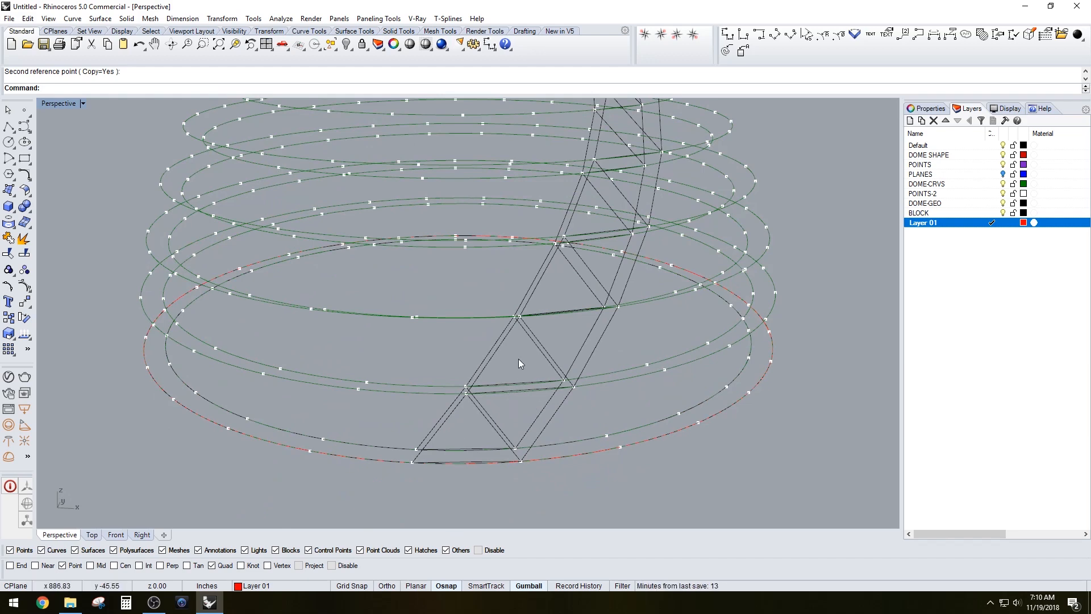
scroll(608, 257, down, 3)
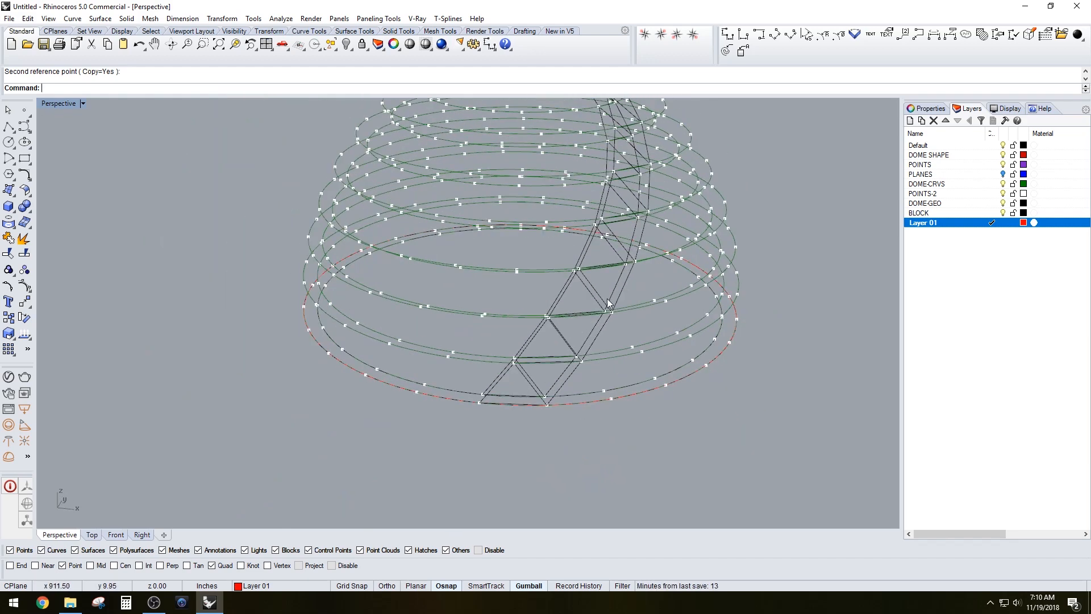
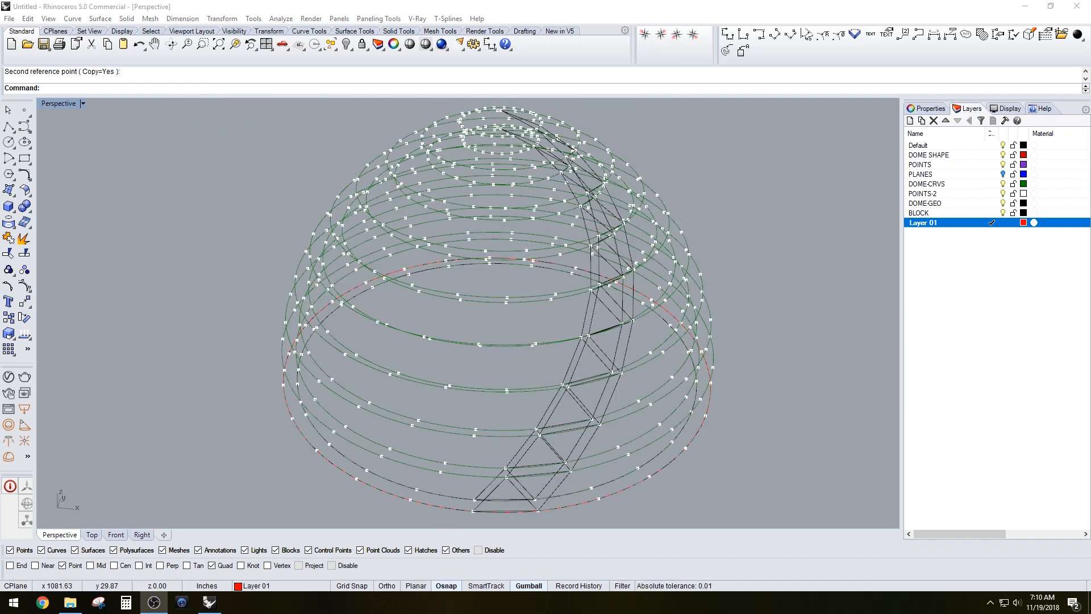
- Hide the DOME-CRVS and POINTS-2 layers and delete the base circles still showing around the strips
click(1003, 185)
click(1003, 194)
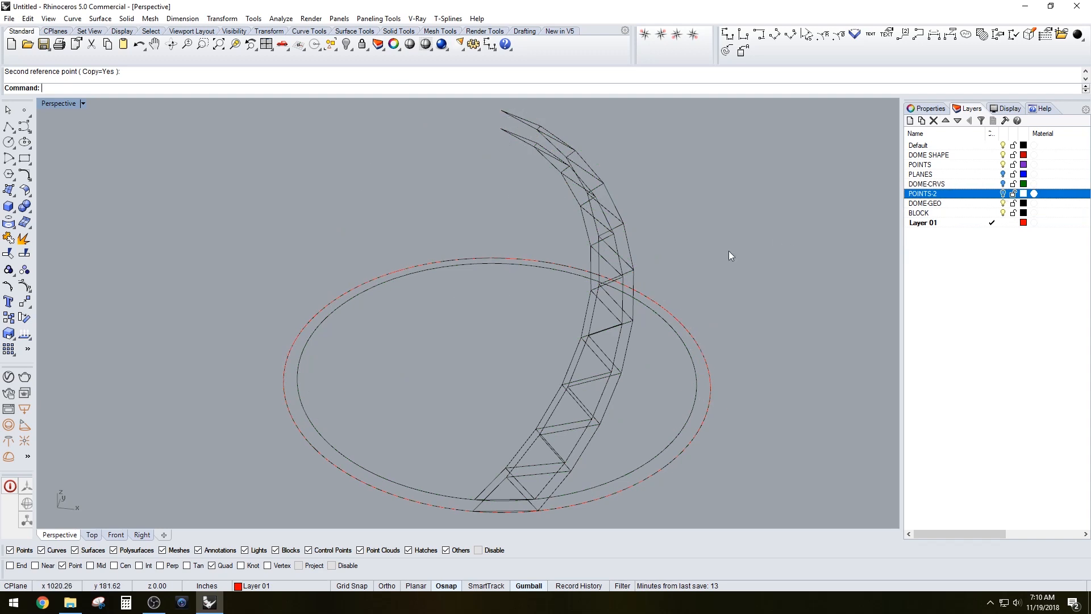
drag(670, 351, 681, 354)
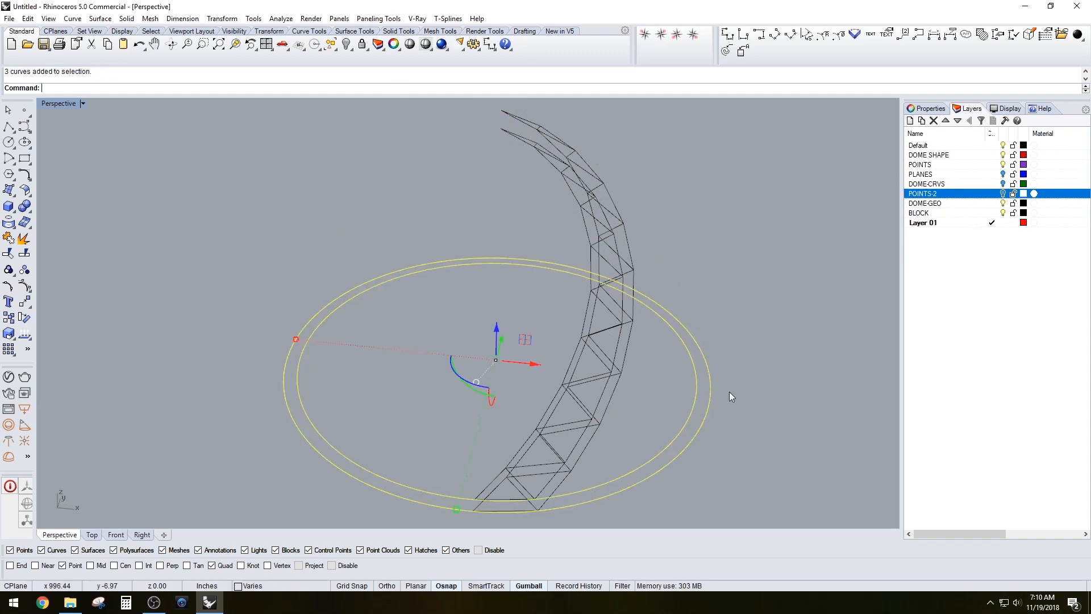
click(731, 446)
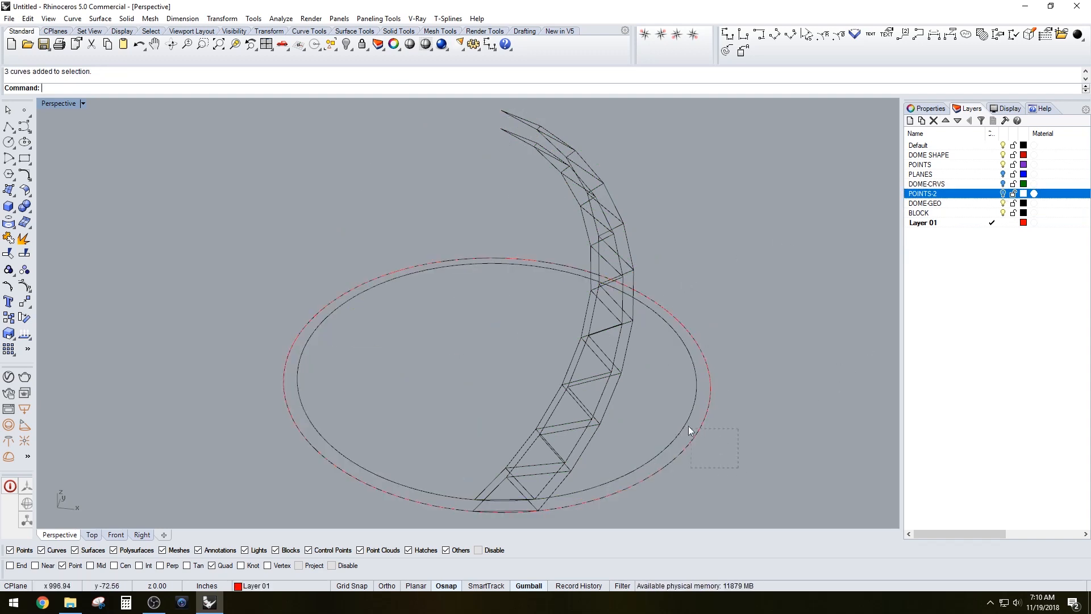
drag(690, 430, 675, 420)
key(Delete)
- Select the inner and outer triangulated strip blocks and place a copy of both well away along the X direction
click(577, 456)
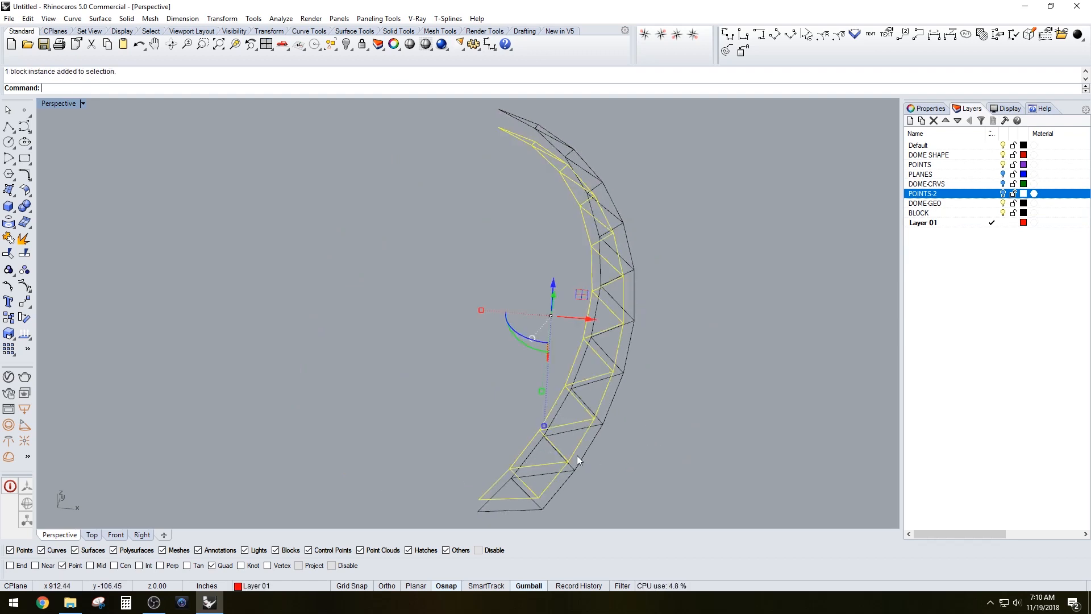
click(588, 450)
shift+click(545, 423)
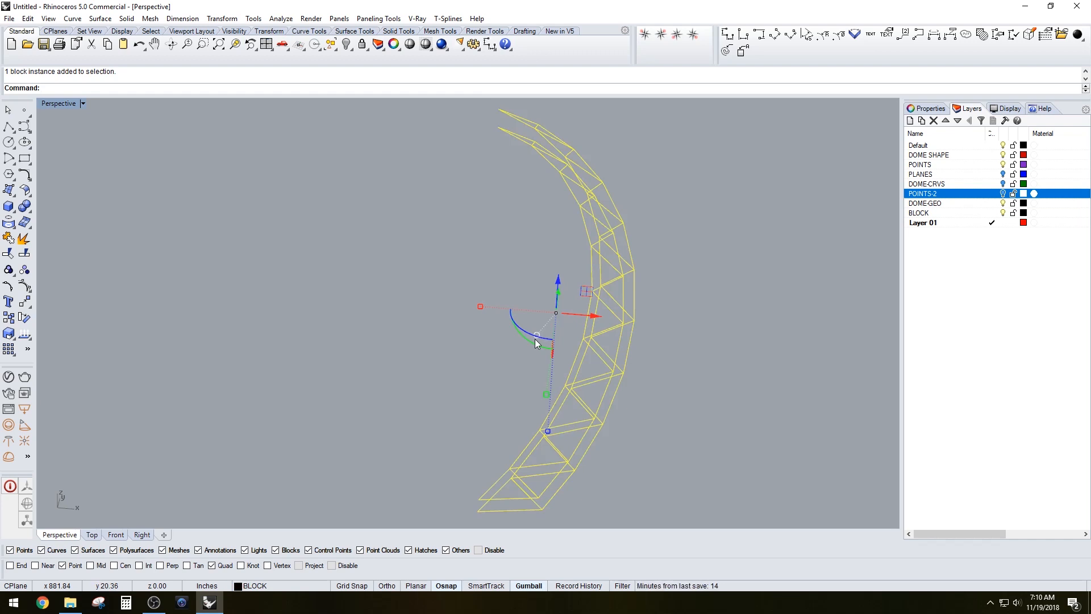
scroll(550, 295, down, 8)
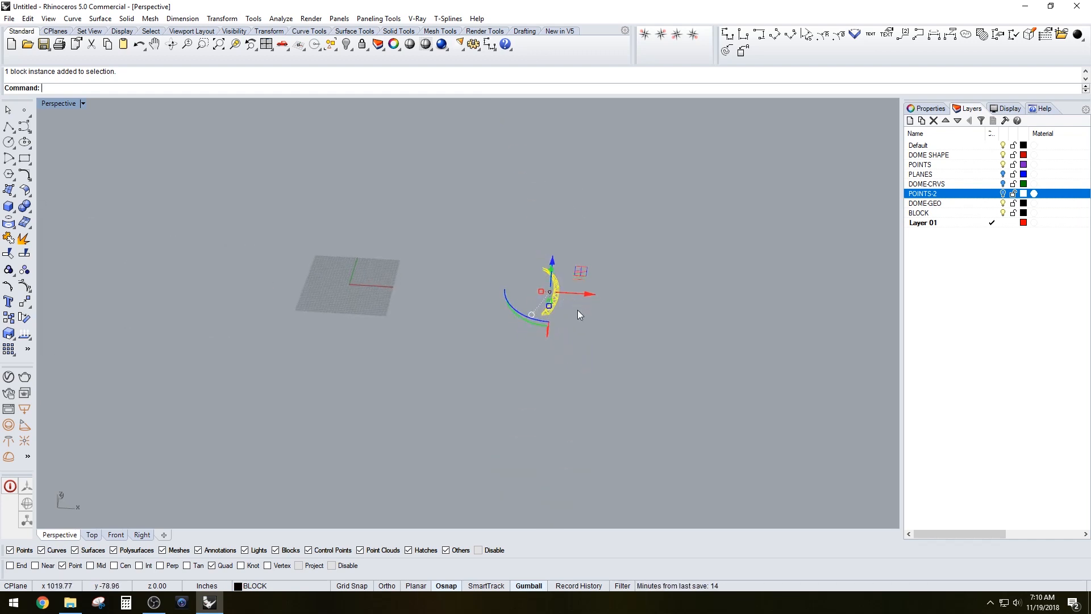
drag(574, 291, 698, 318)
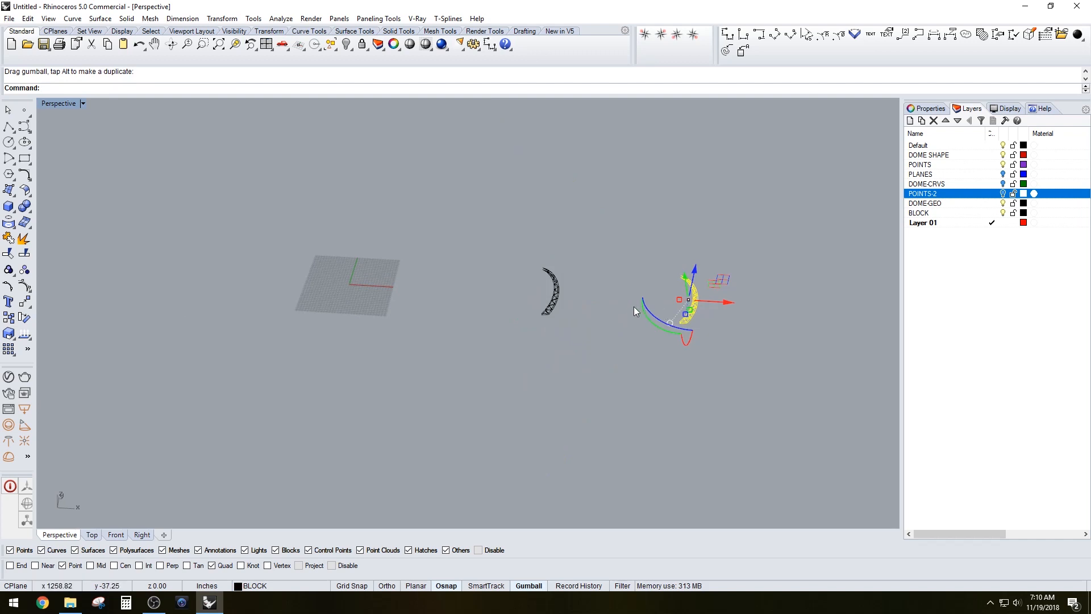
- Explode the two copied strip blocks into separate curves with ExplodeBlock
scroll(546, 288, up, 3)
shift+right_drag(670, 323, 591, 357)
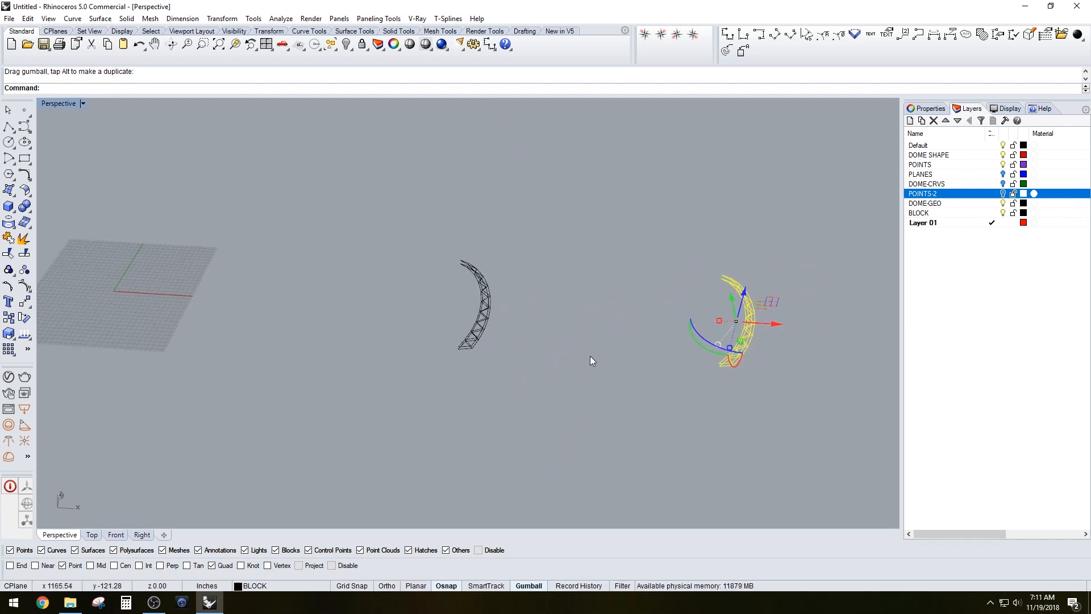
text(Exp)
key(BackSpace)
key(BackSpace)
key(BackSpace)
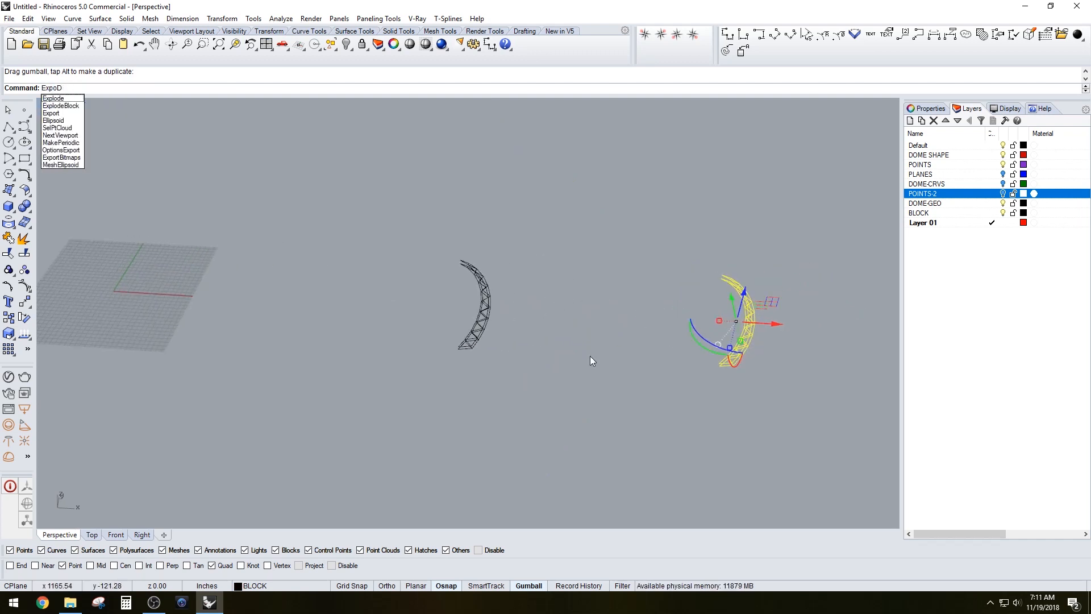
text(lodeBlock)
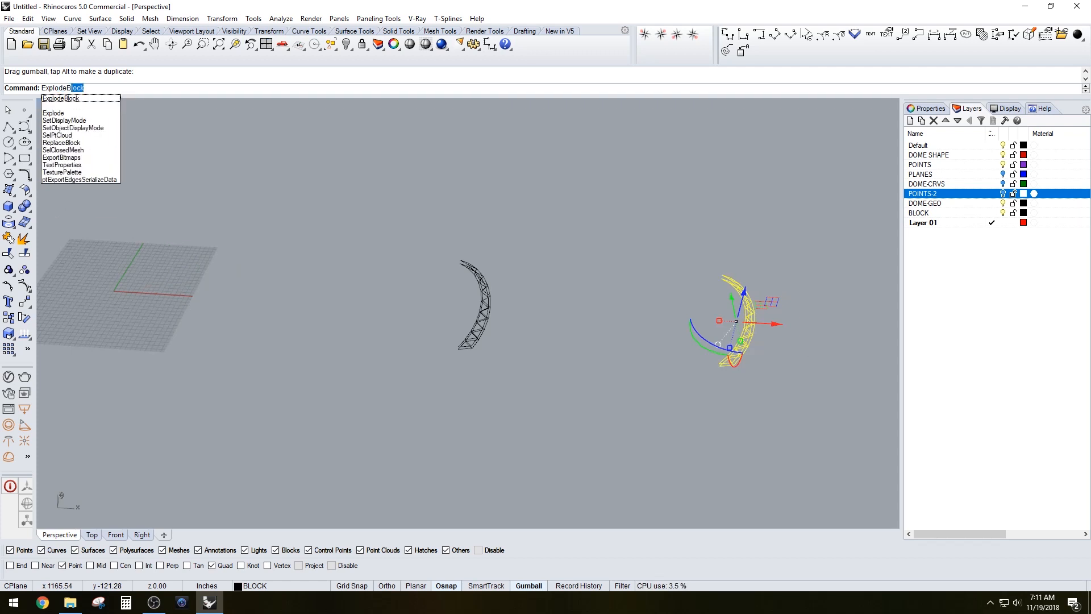
key(Return)
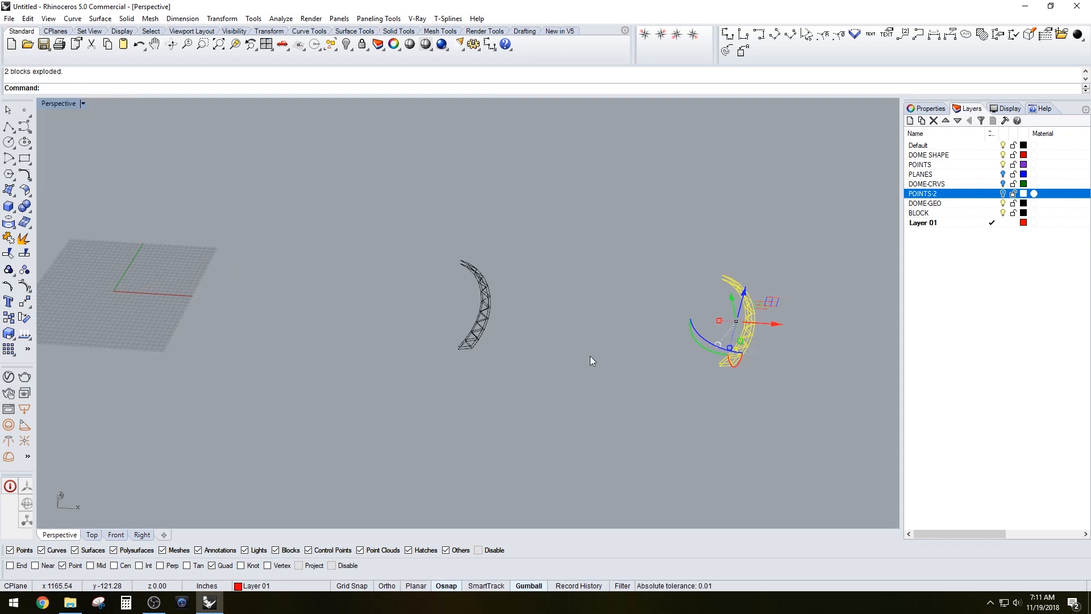
- Compare the object types of the original strips and the exploded copy by selecting each in turn
drag(317, 222, 550, 386)
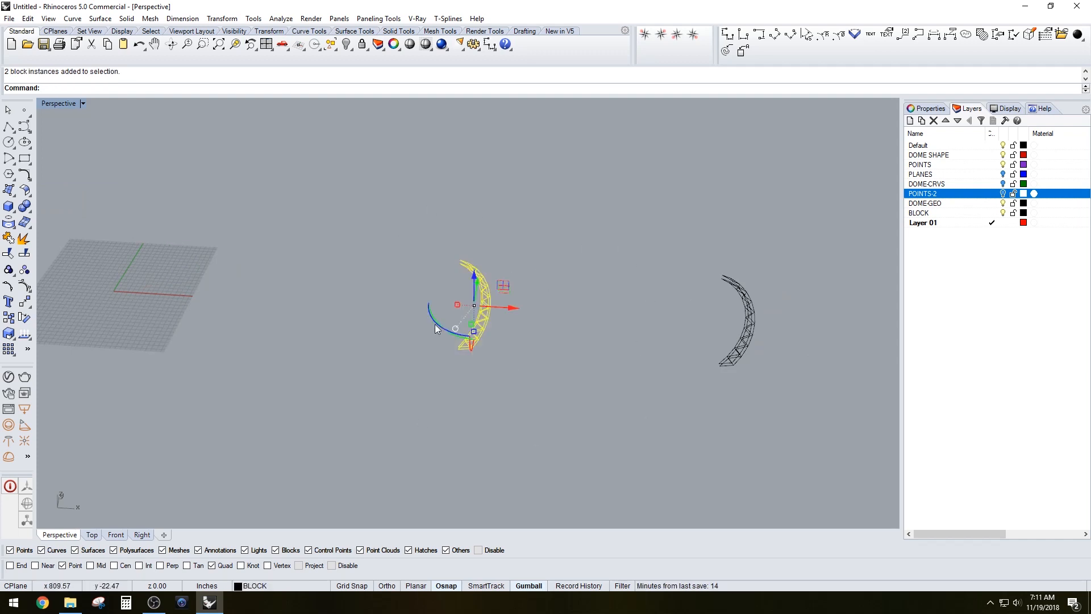
key(Escape)
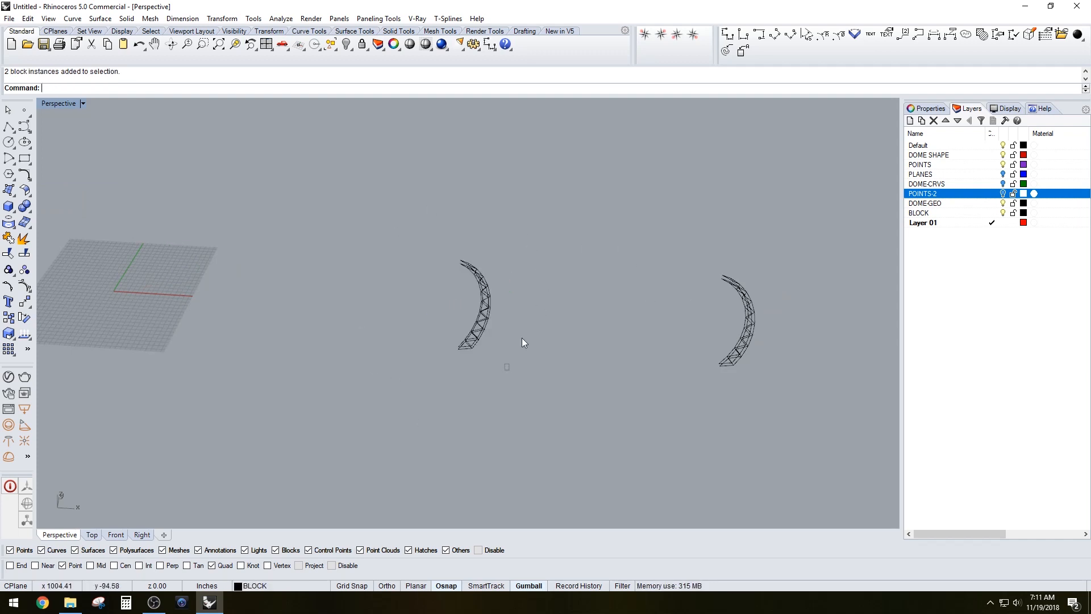
drag(658, 246, 785, 389)
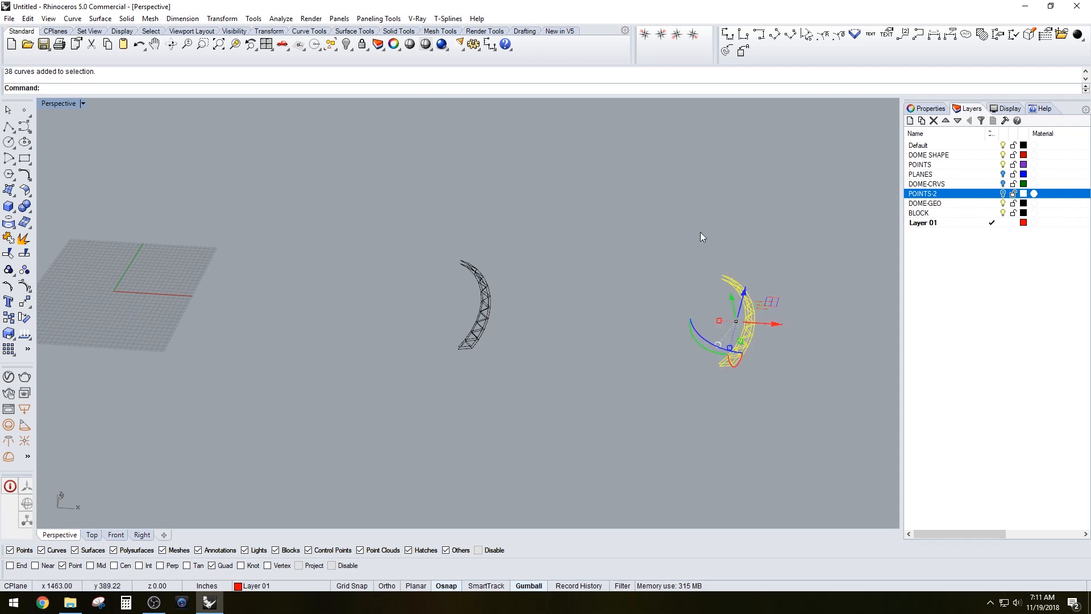
click(480, 337)
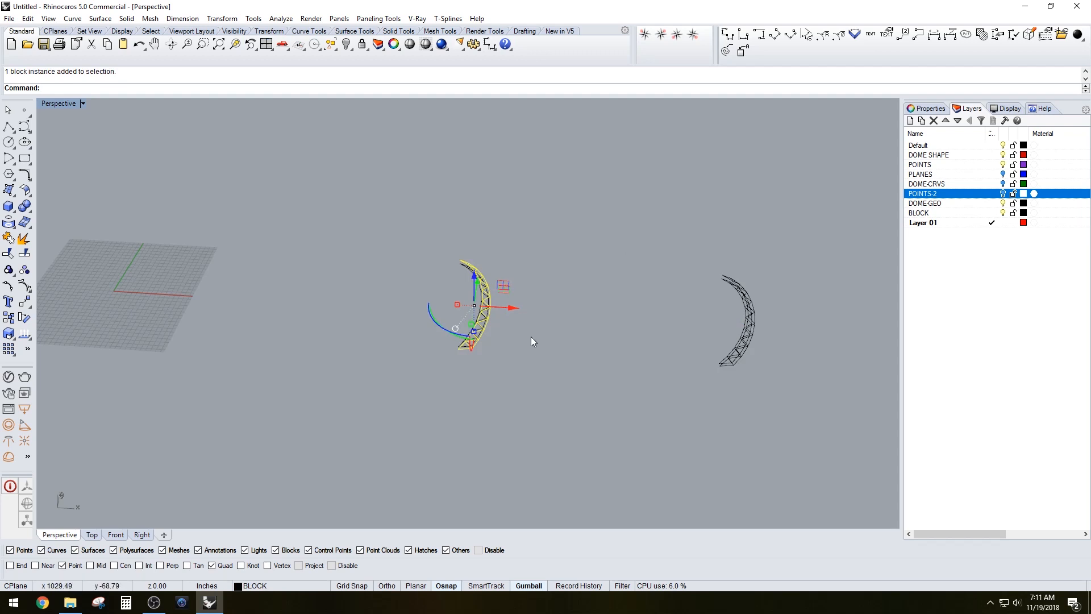
scroll(428, 315, up, 5)
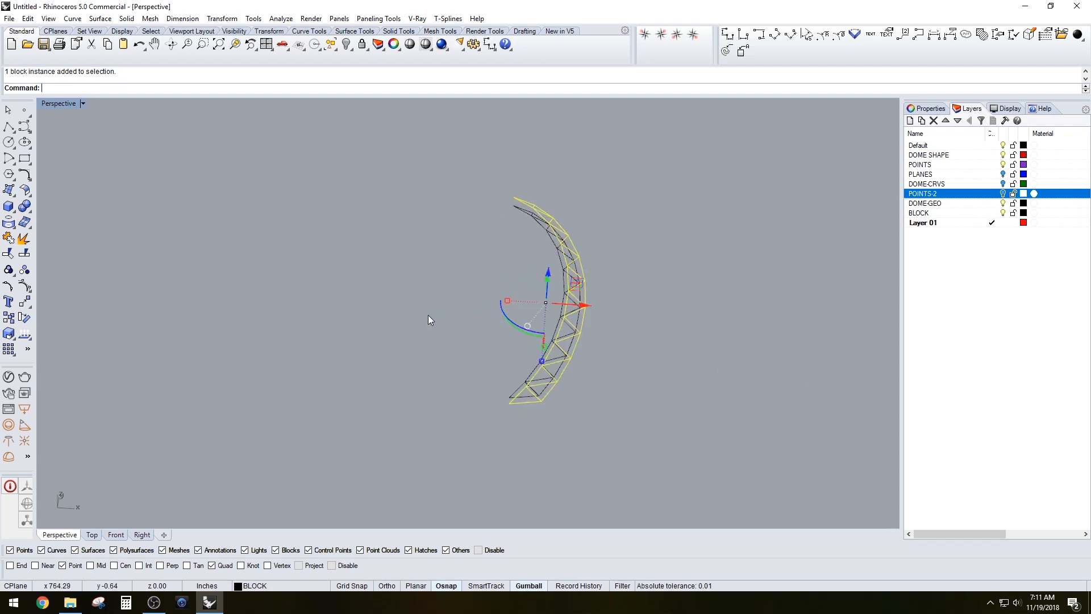
click(671, 289)
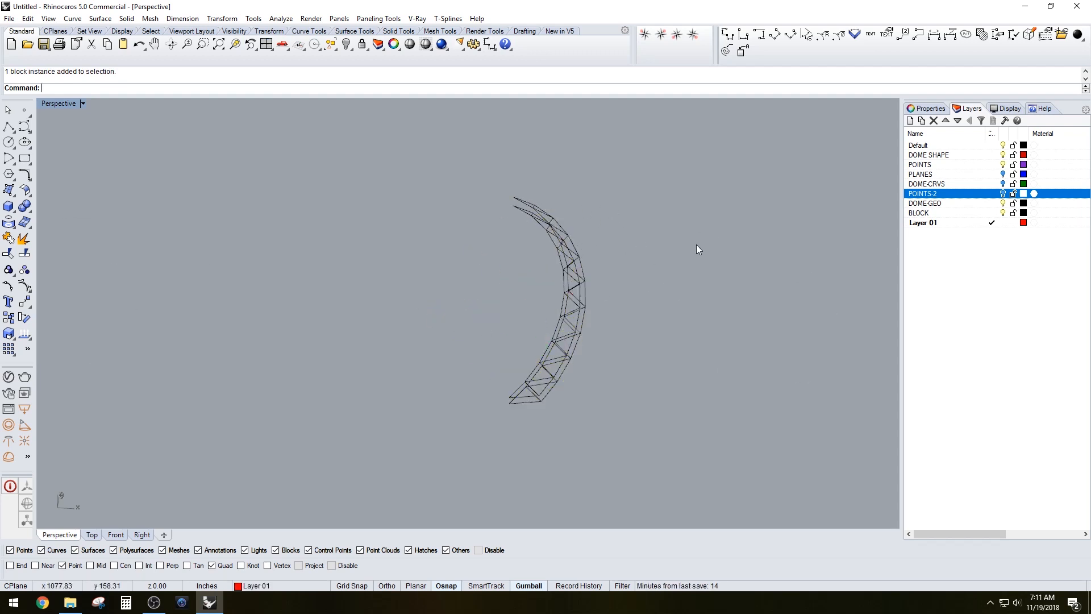
scroll(619, 264, up, 3)
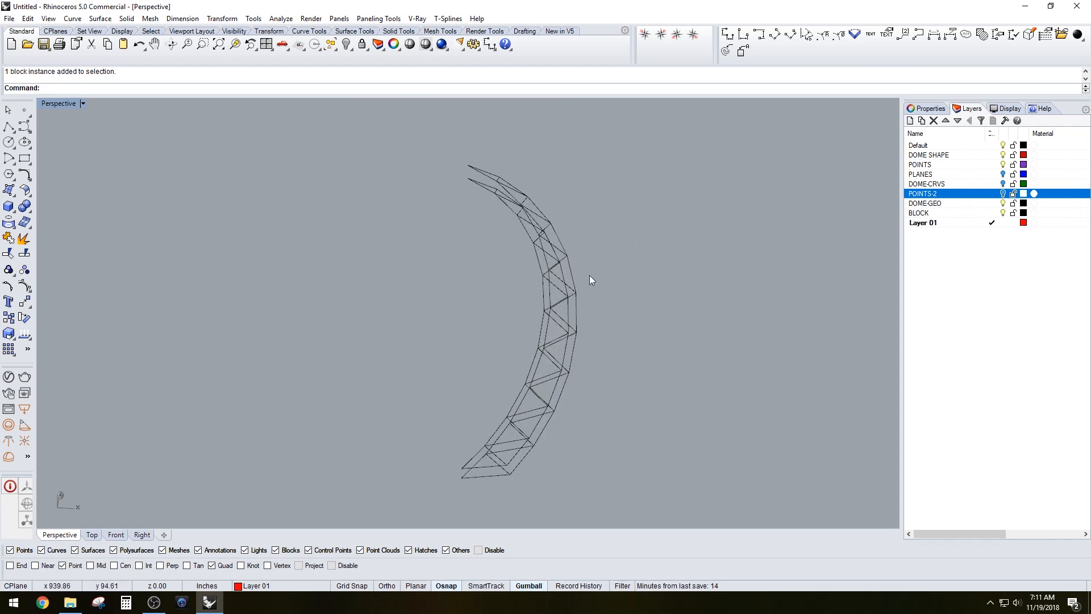
- Add a new layer below Layer 01, make it current and name it PLANES2
click(924, 222)
click(910, 121)
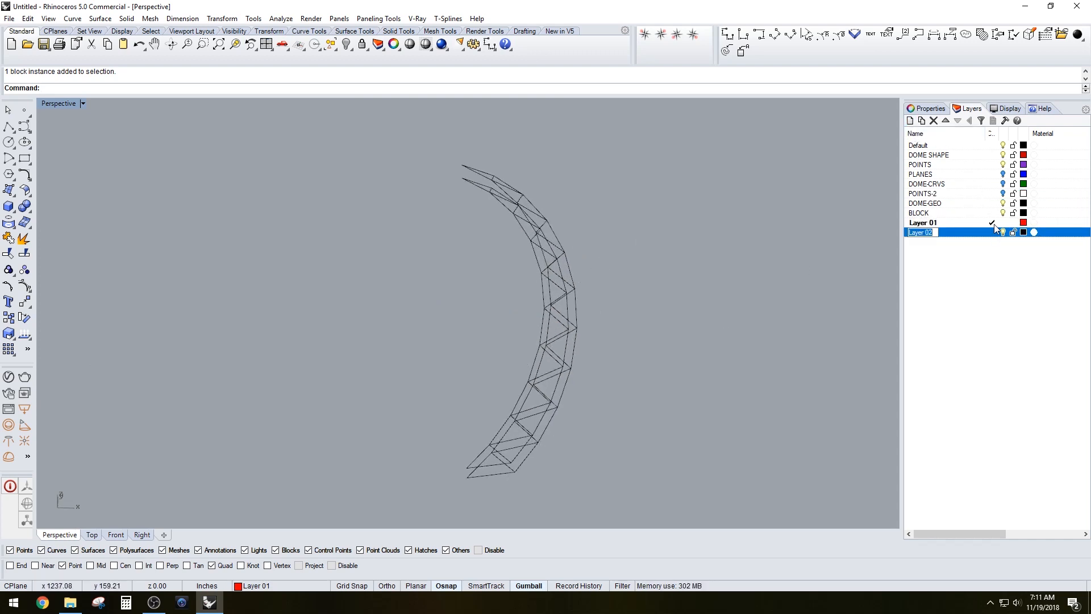
click(992, 232)
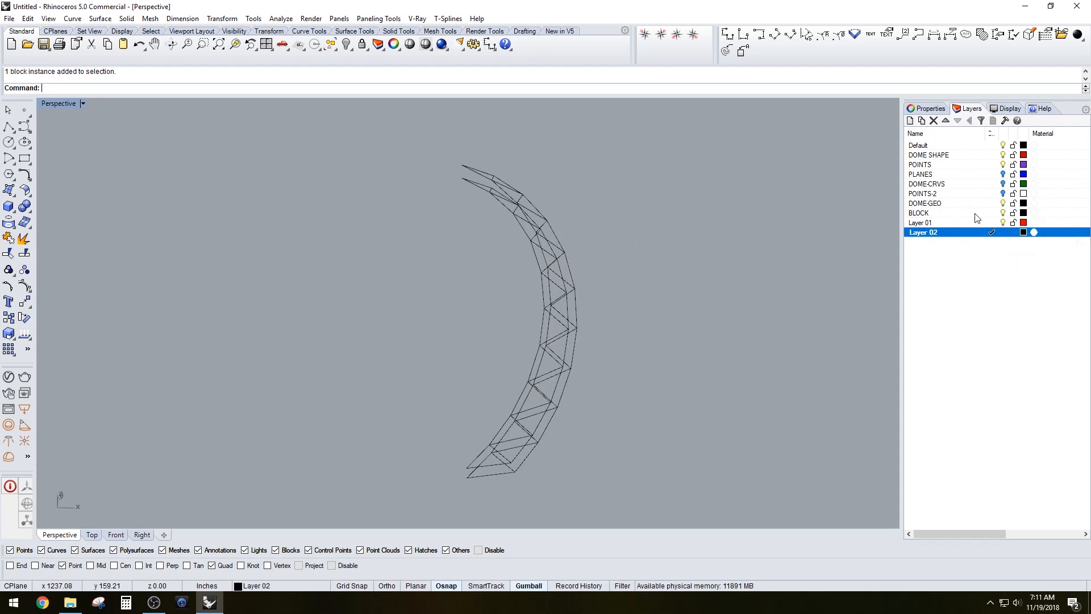
click(938, 235)
text(PLANES)
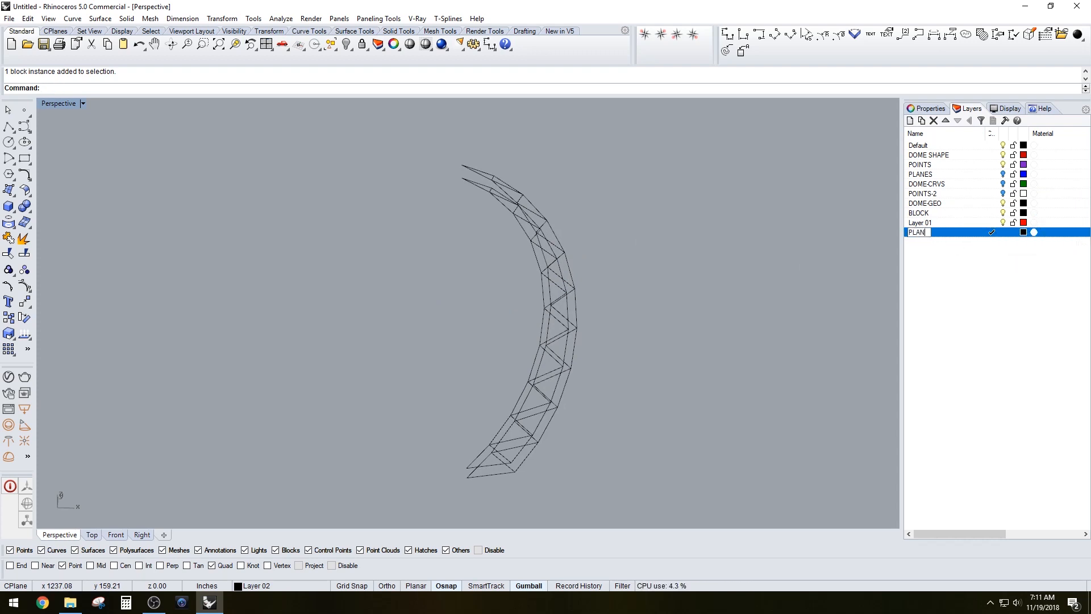
key(Return)
key(Return)
click(930, 233)
text(PLANES2)
key(Return)
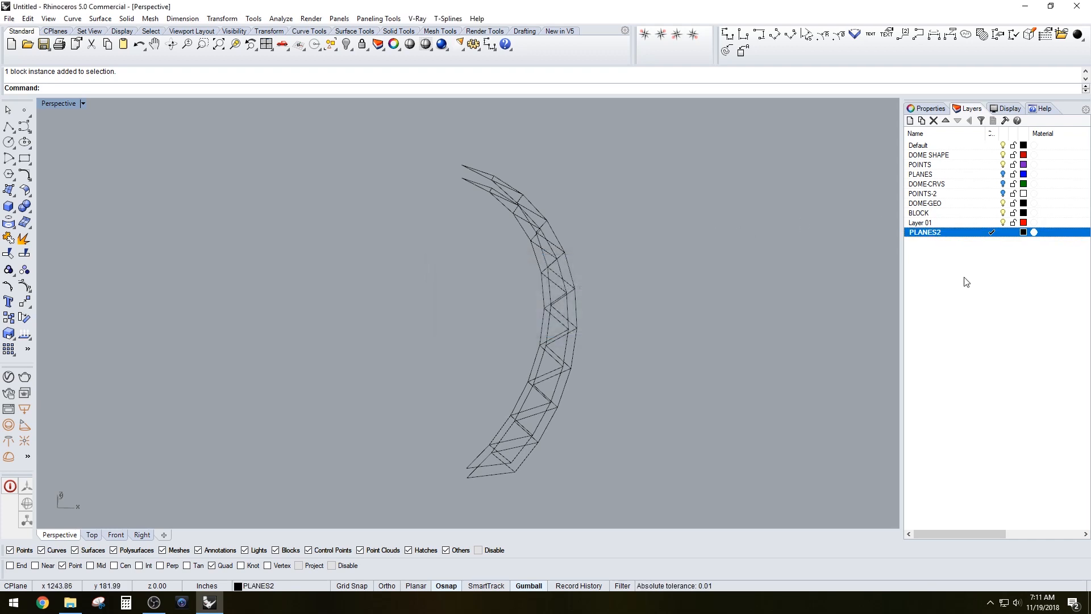
- Add another layer named LOFT and keep PLANES2 as the current layer
click(910, 121)
text(LOFT)
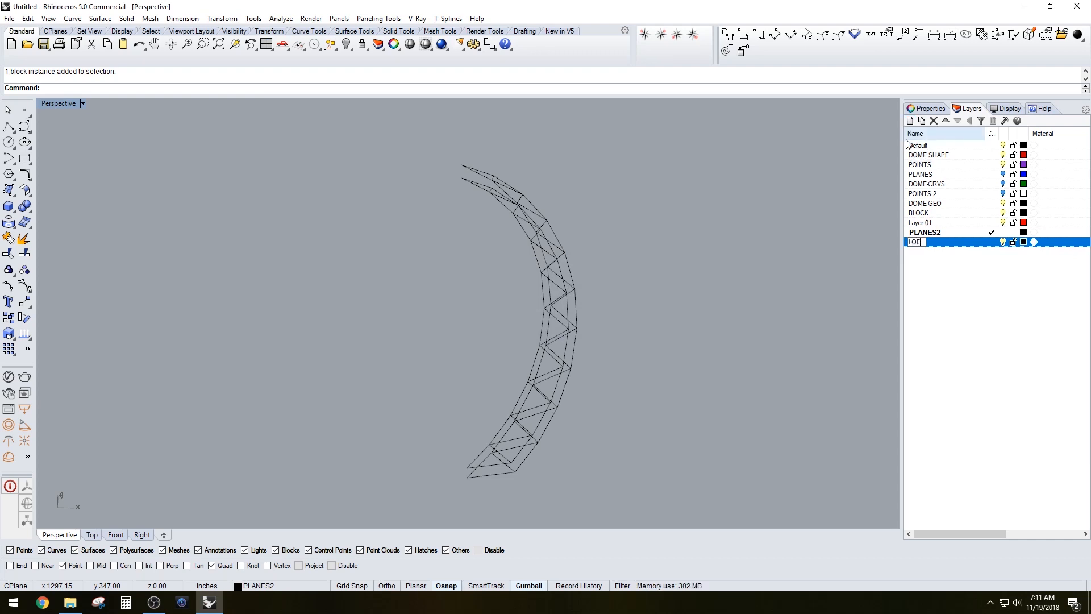
key(Return)
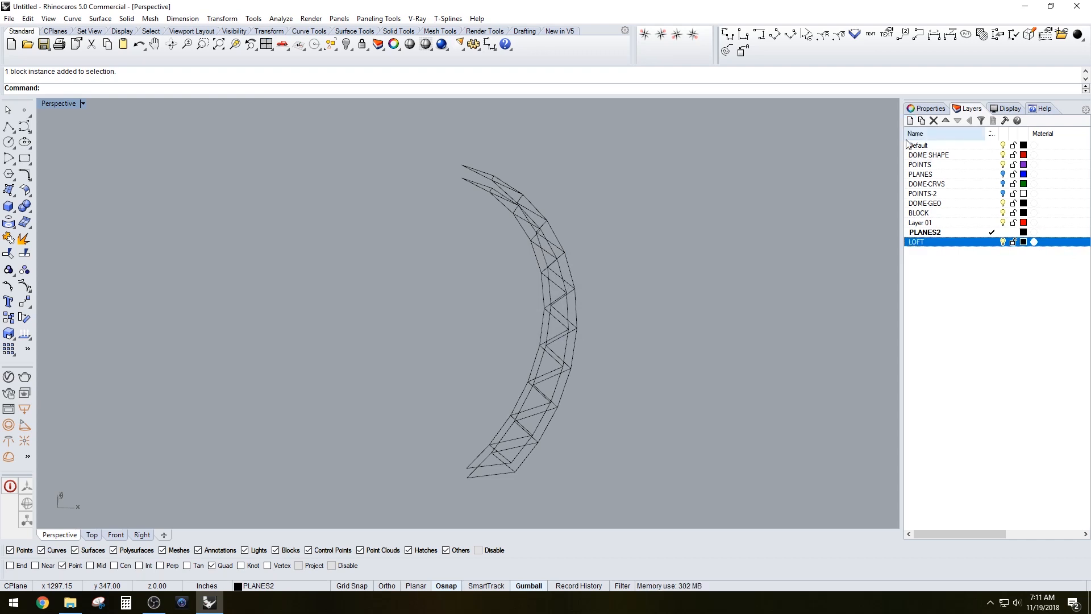
click(993, 243)
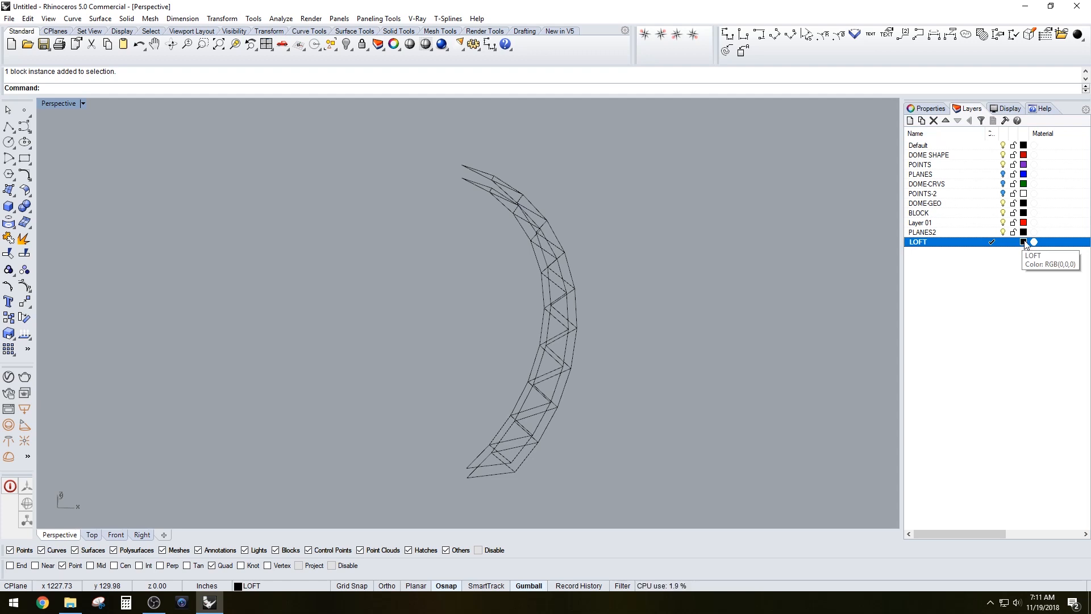
click(993, 232)
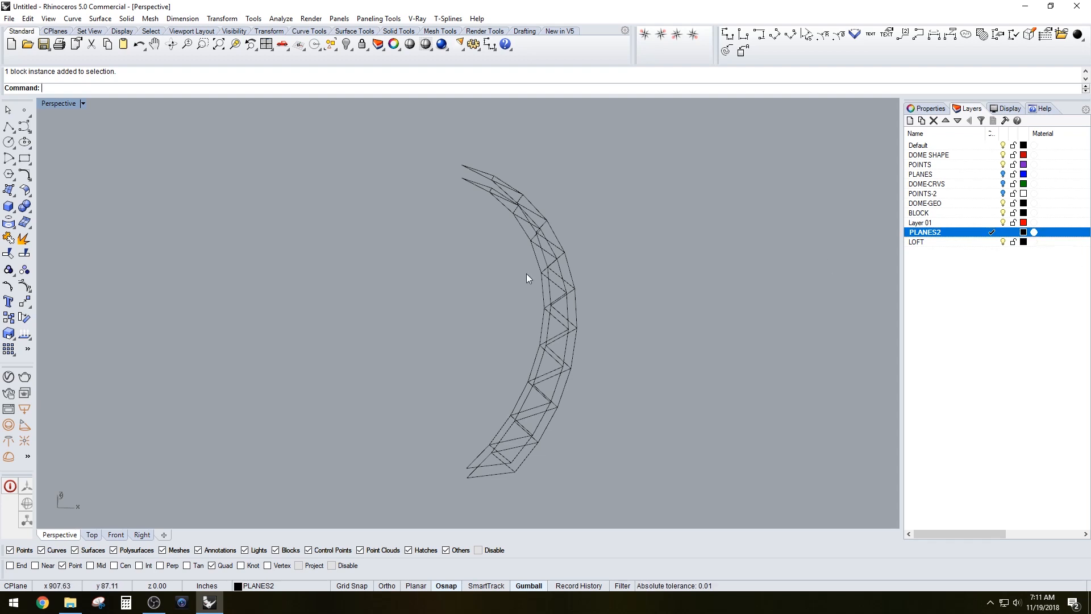
- Edit the outer strip block in place, fill all its triangle curves with planar surfaces and save the block edit
double_click(573, 270)
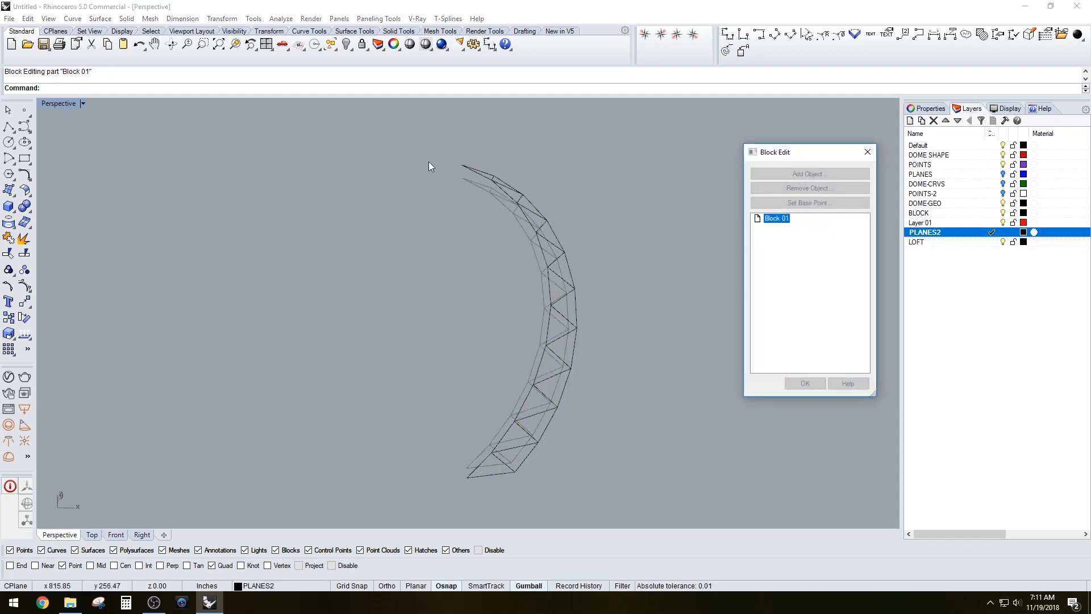
drag(380, 138, 661, 487)
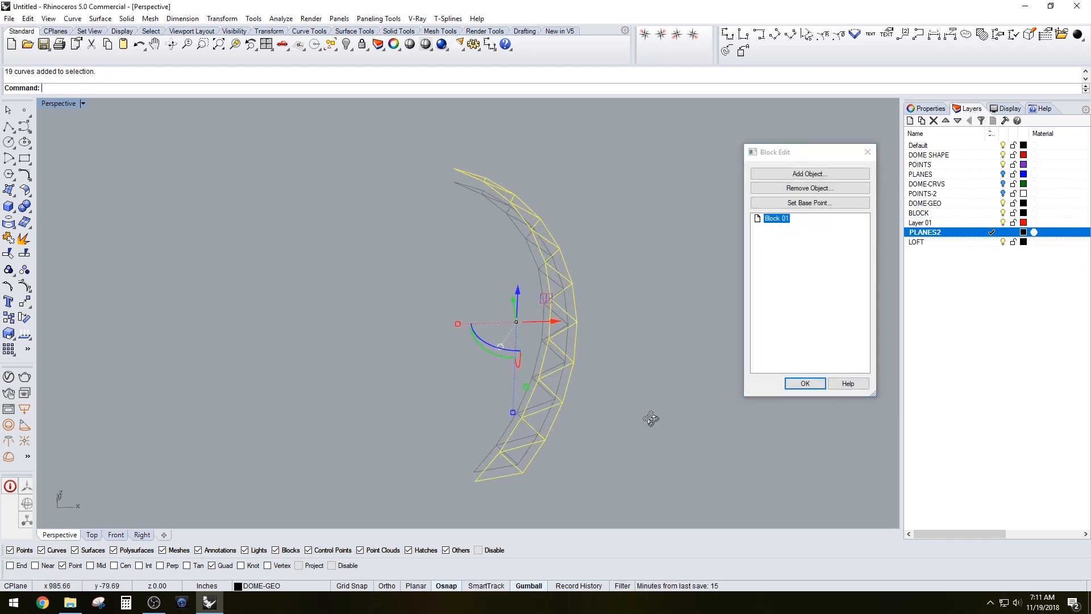
click(509, 475)
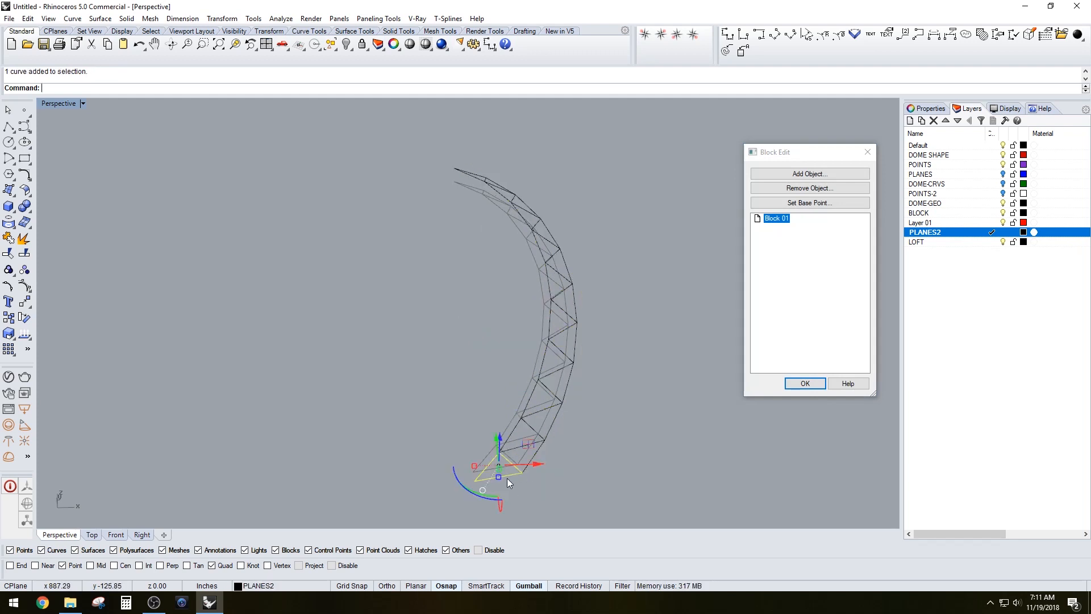
click(533, 456)
drag(366, 129, 643, 512)
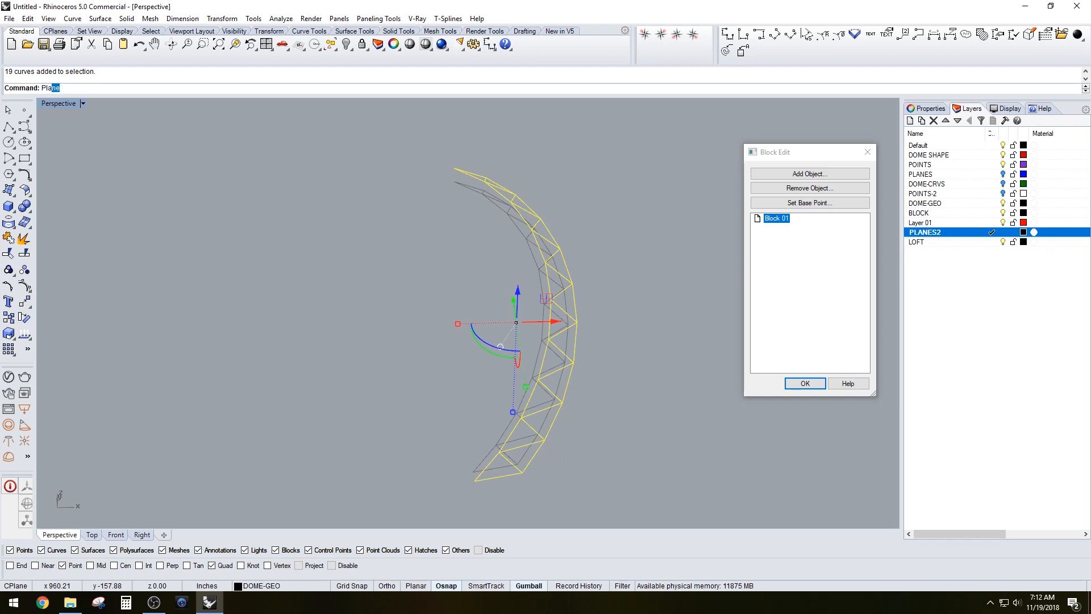
text(PlanarS)
key(Return)
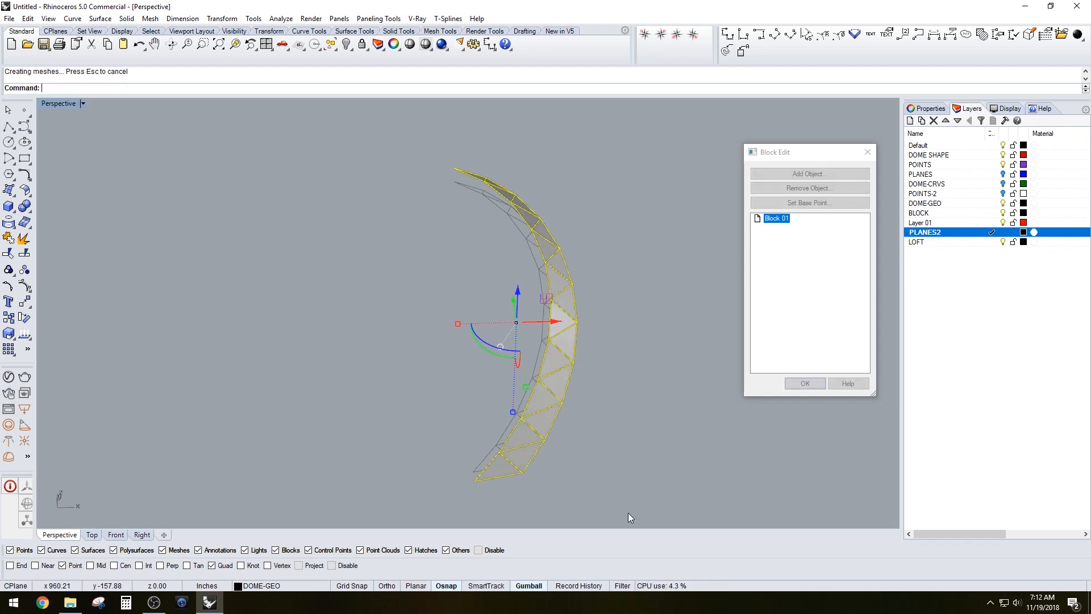
key(Escape)
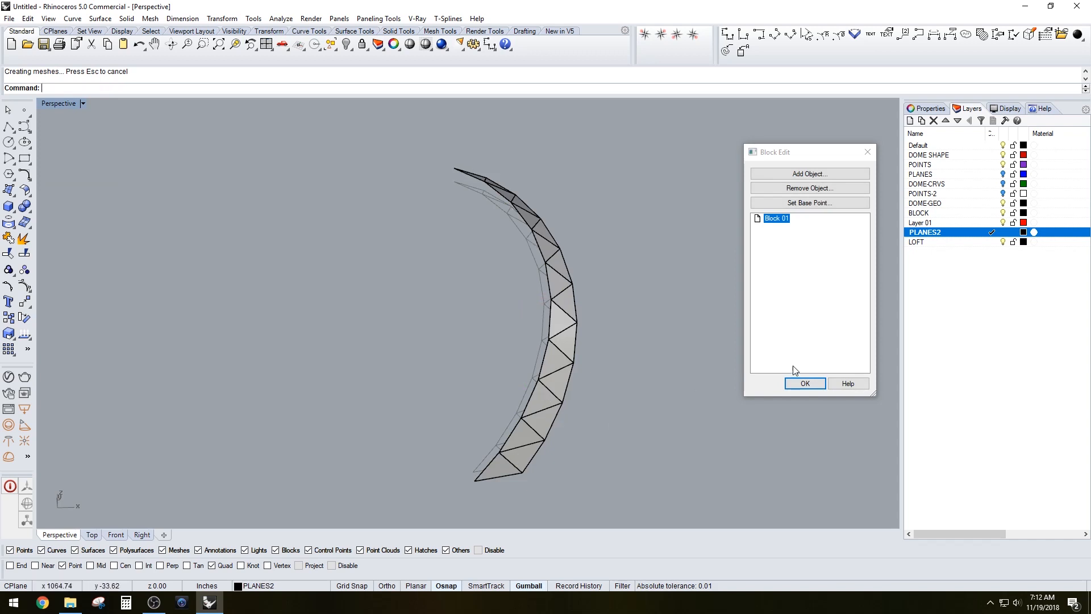
click(802, 381)
- Examine the surfaced inner and outer strips and the gap between their matching triangles from several angles
right_drag(579, 369, 509, 487)
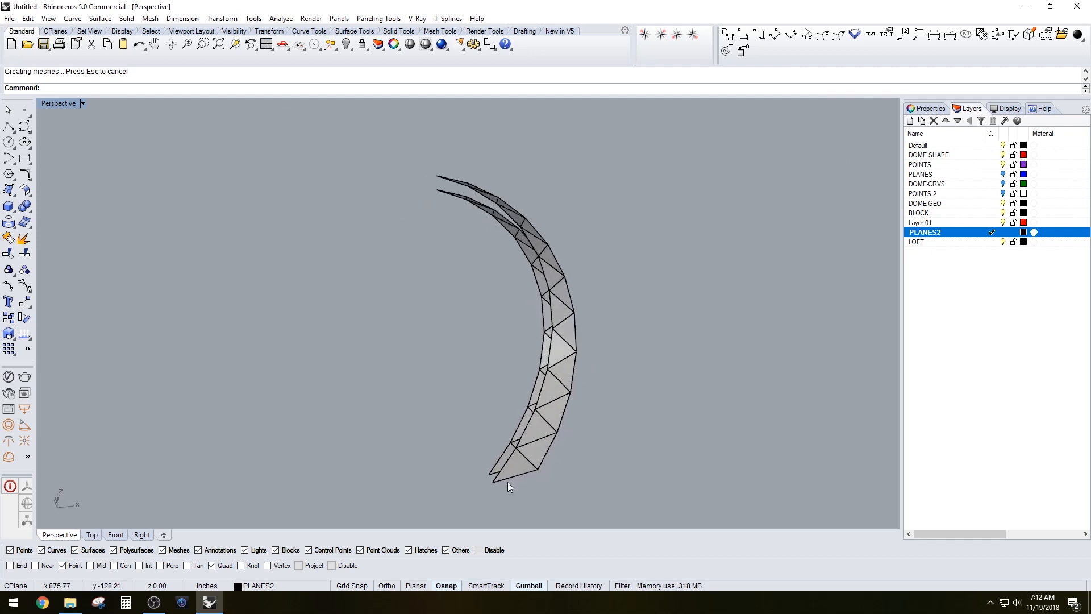
scroll(508, 483, up, 2)
click(510, 462)
click(589, 454)
scroll(571, 368, down, 4)
right_drag(579, 372, 512, 455)
scroll(516, 456, up, 2)
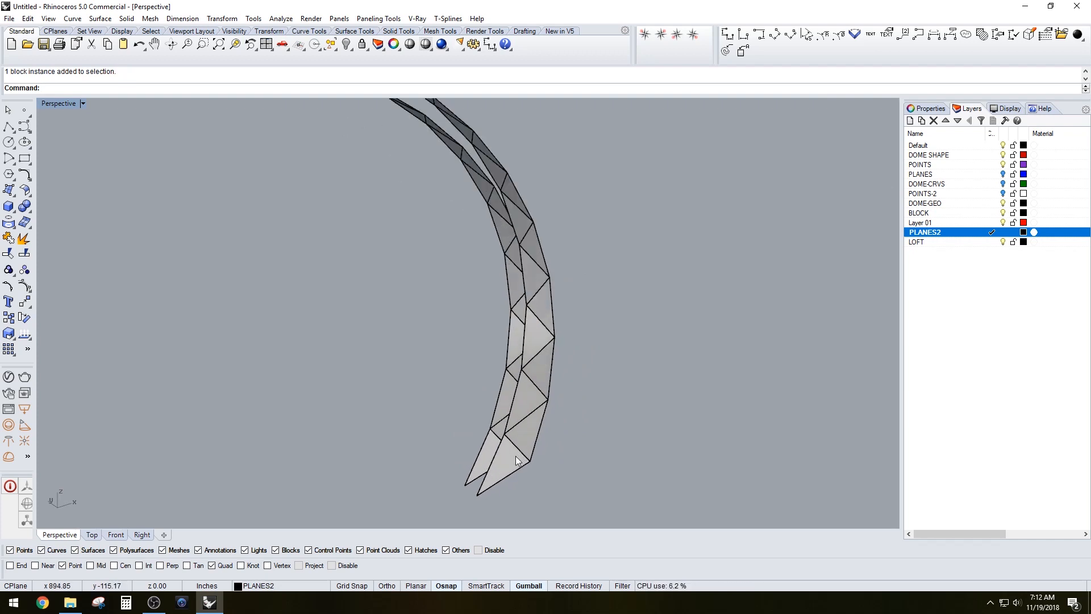
click(516, 456)
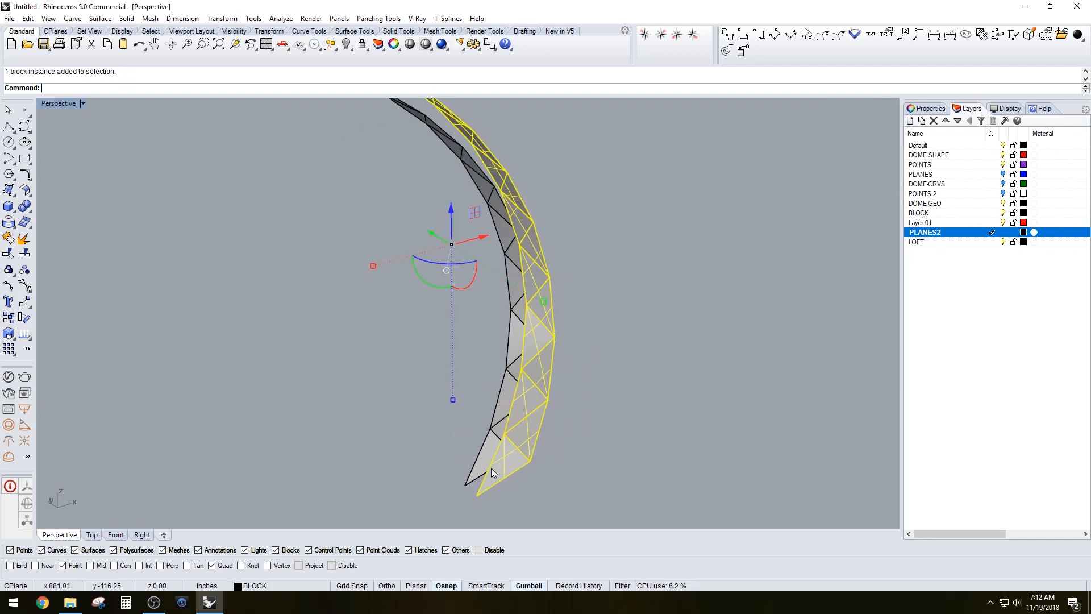
click(500, 494)
click(483, 455)
scroll(493, 433, down, 4)
click(546, 379)
scroll(548, 377, up, 2)
right_drag(548, 376, 524, 407)
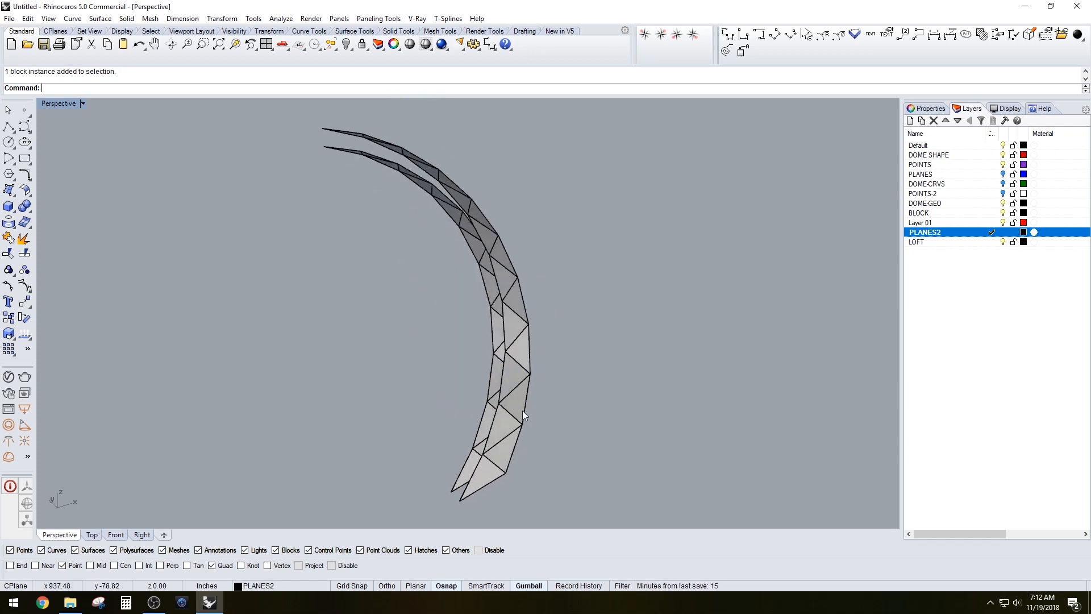
click(520, 415)
key(Escape)
click(8, 127)
key(Escape)
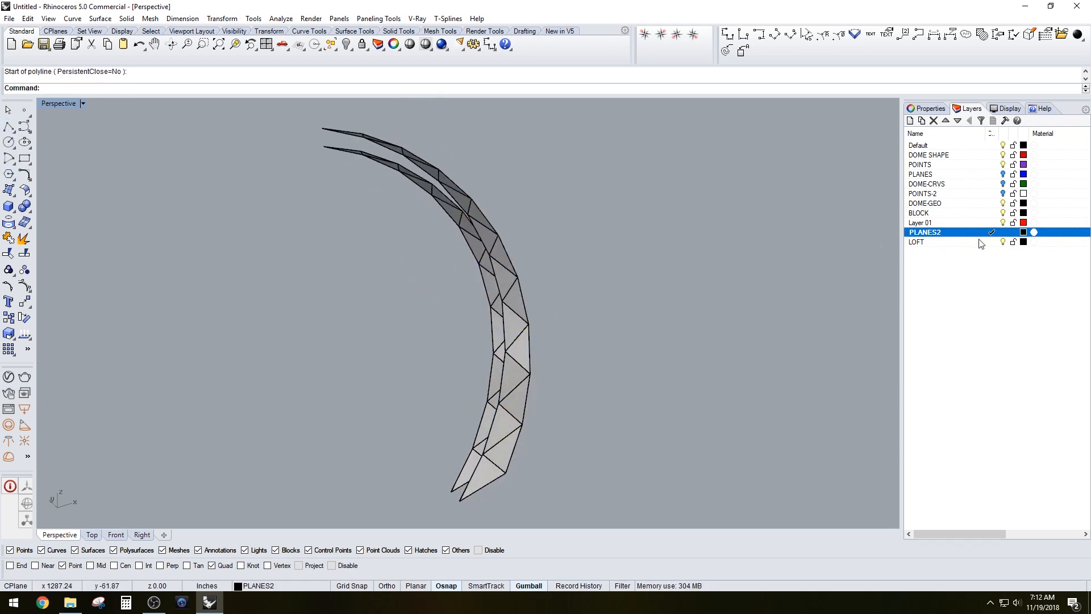
- Make the LOFT layer current and set its colour to Magenta
click(998, 243)
click(1023, 242)
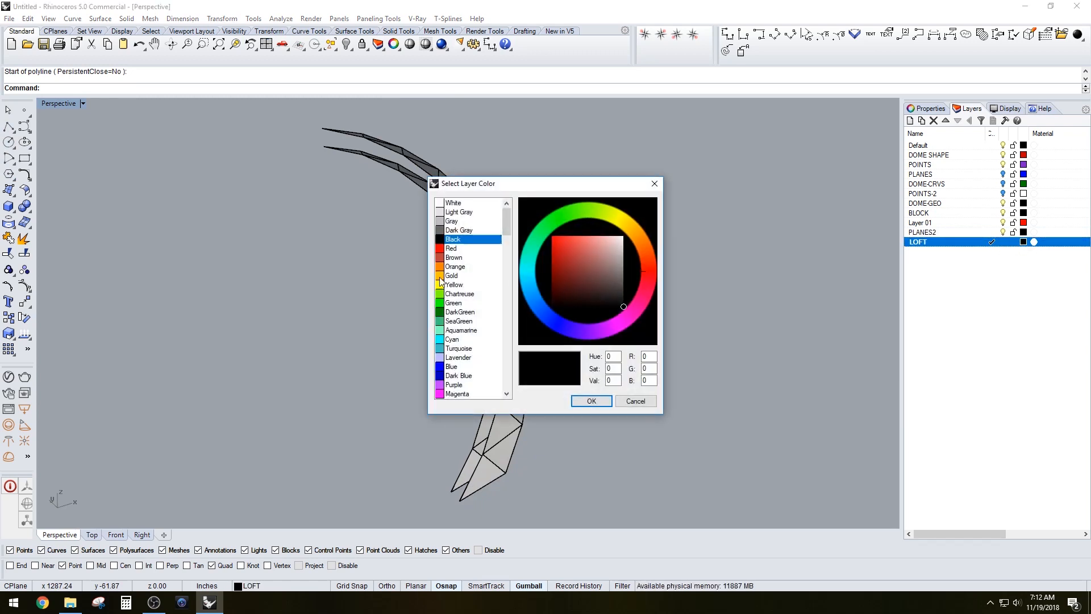
click(459, 395)
click(591, 401)
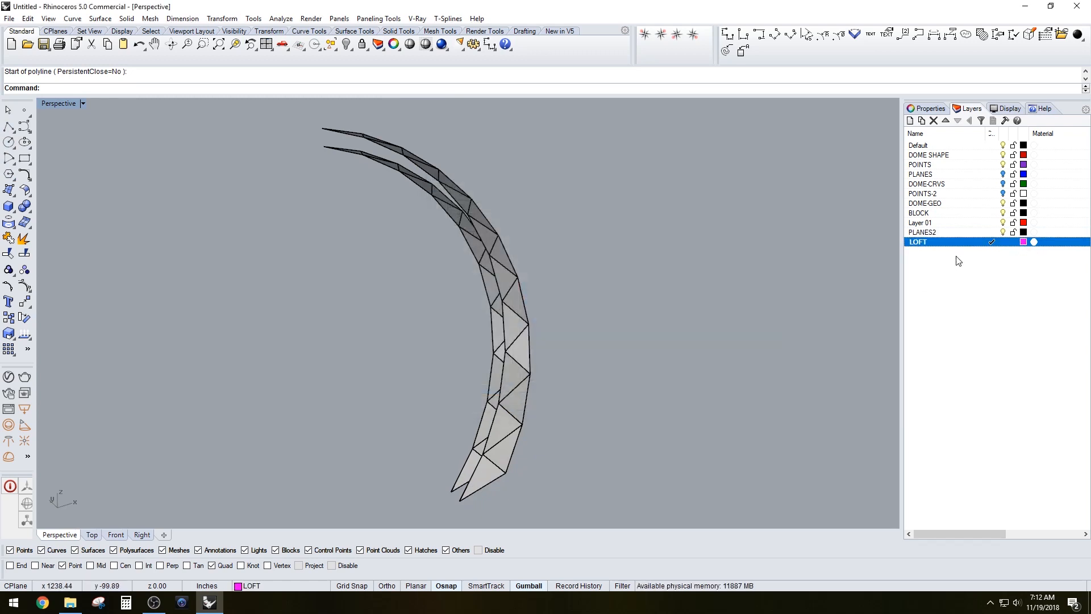
- Select both the inner and outer surfaced strip blocks and explode them with ExplodeBlock
click(521, 318)
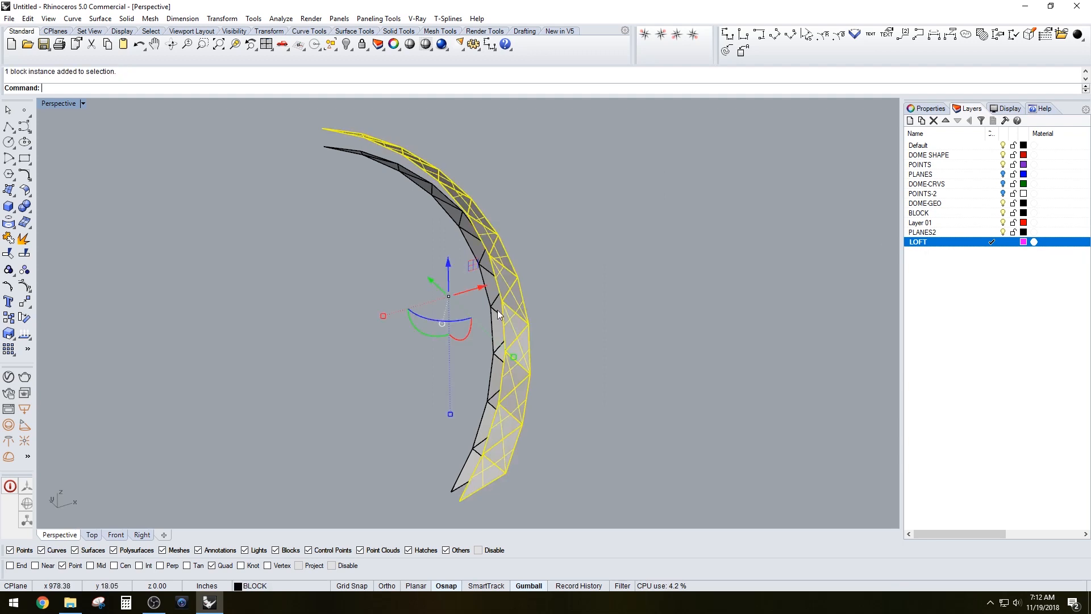
text(ExplodeBlock)
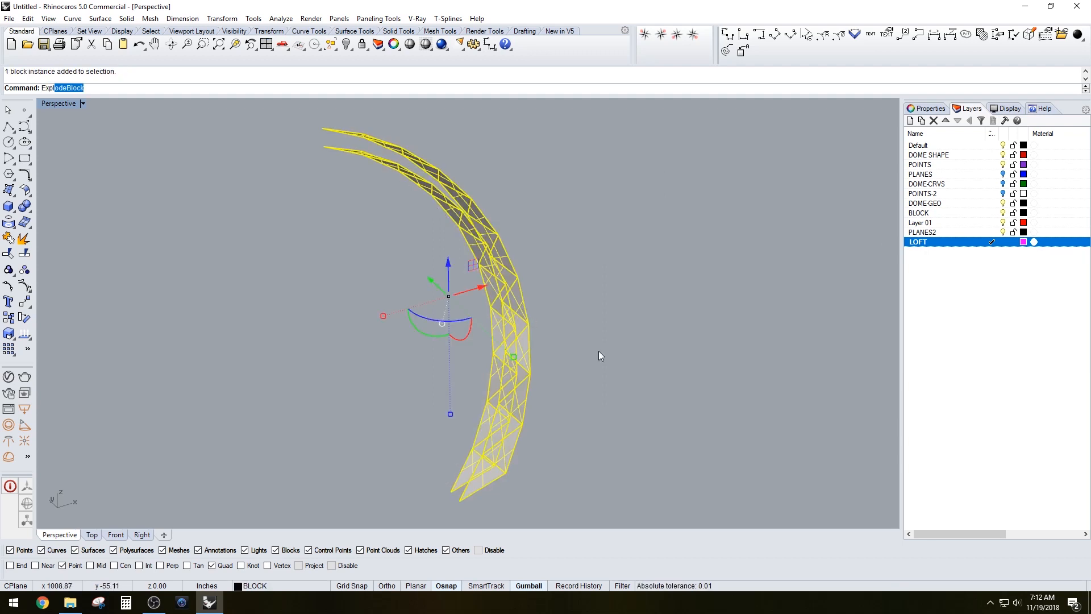
key(Return)
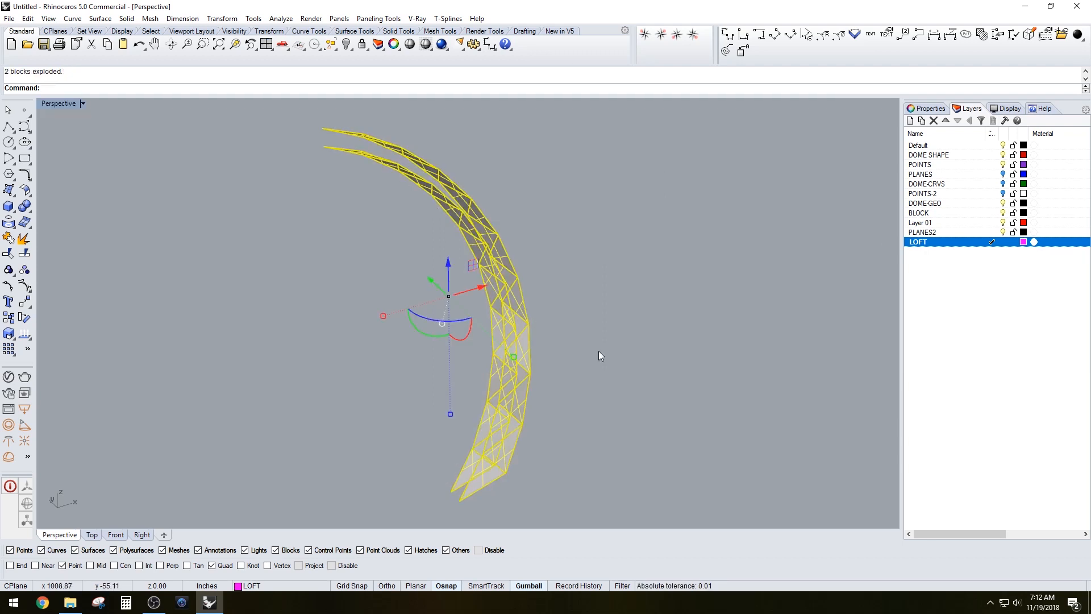
- Delete the leftover triangle curves of both exploded strips, keeping the inner and outer polysurfaces
click(598, 350)
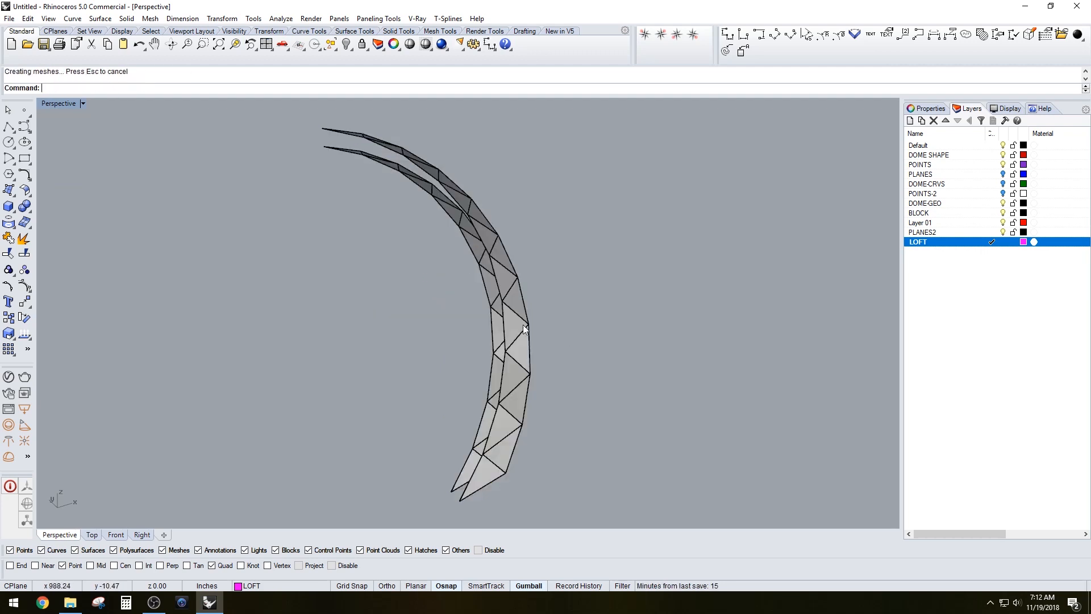
click(510, 332)
click(675, 251)
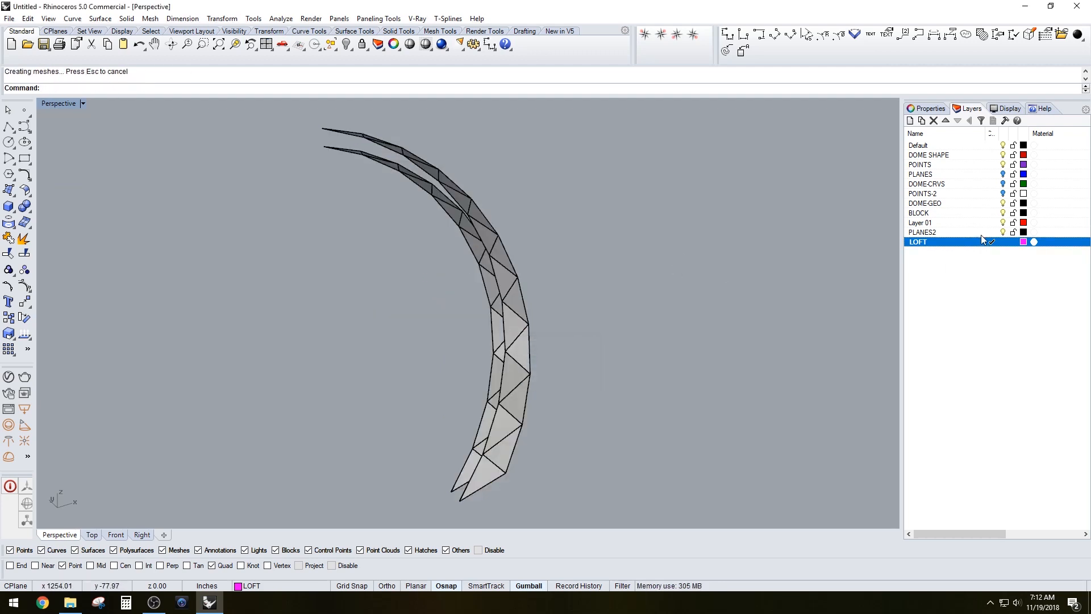
click(509, 327)
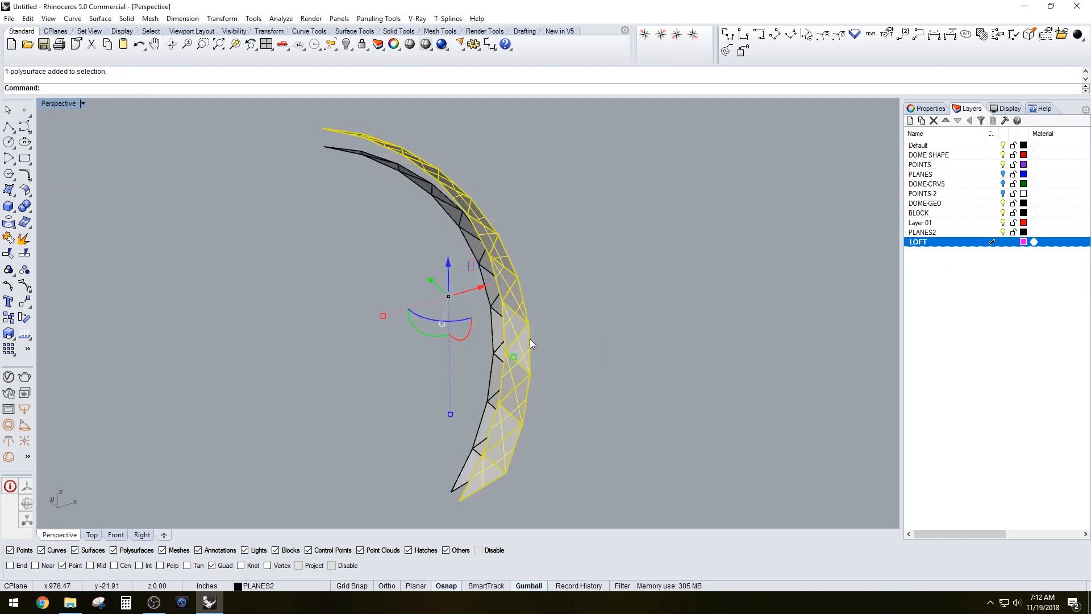
click(401, 184)
drag(275, 111, 590, 519)
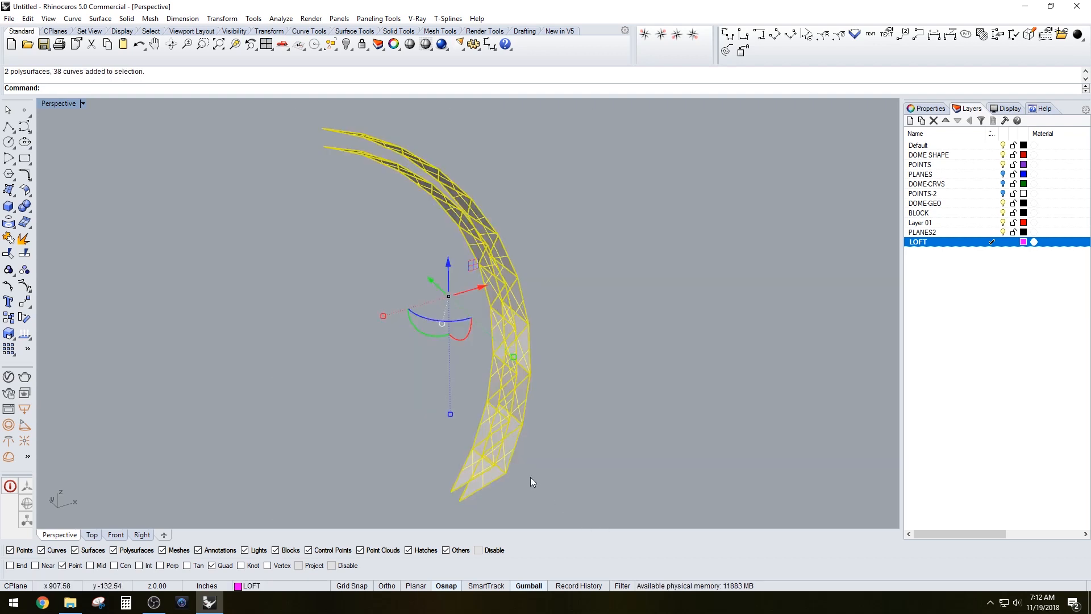
scroll(513, 452, up, 3)
ctrl+click(503, 442)
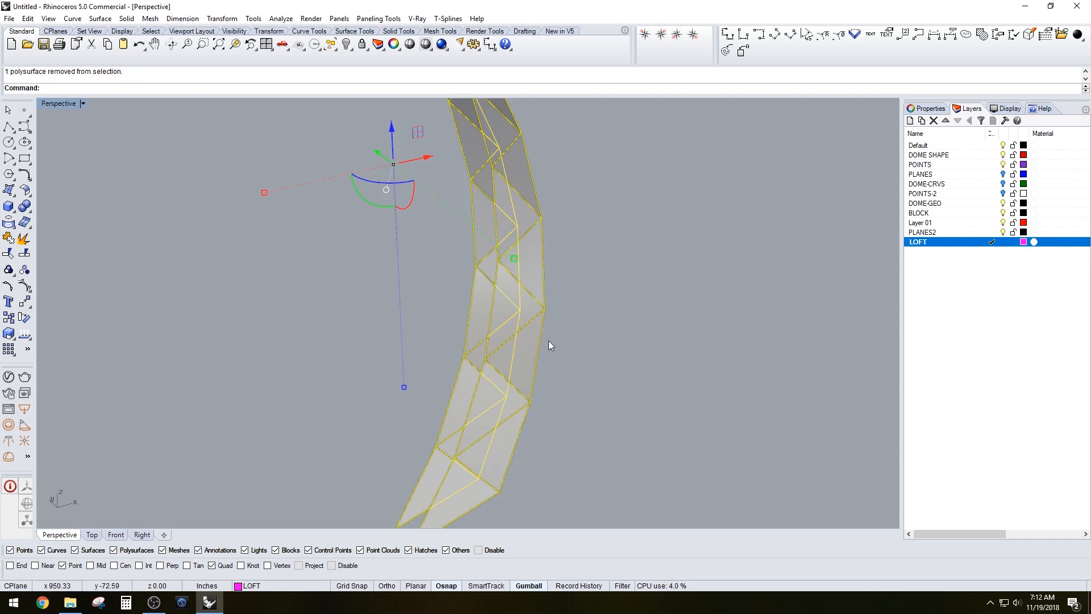
scroll(547, 340, down, 4)
key(Delete)
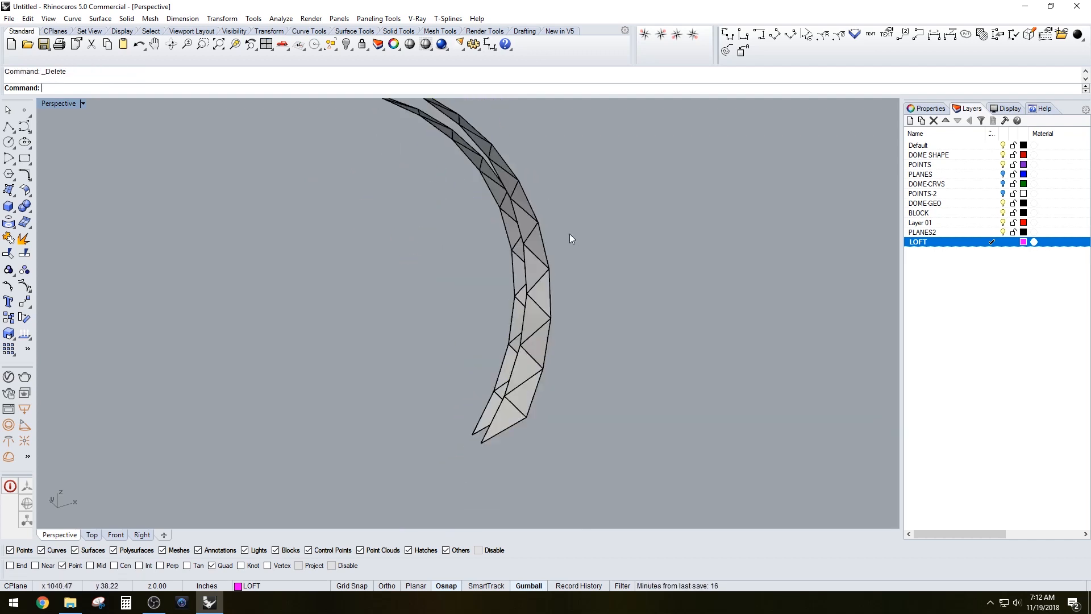
click(518, 211)
click(504, 206)
key(Escape)
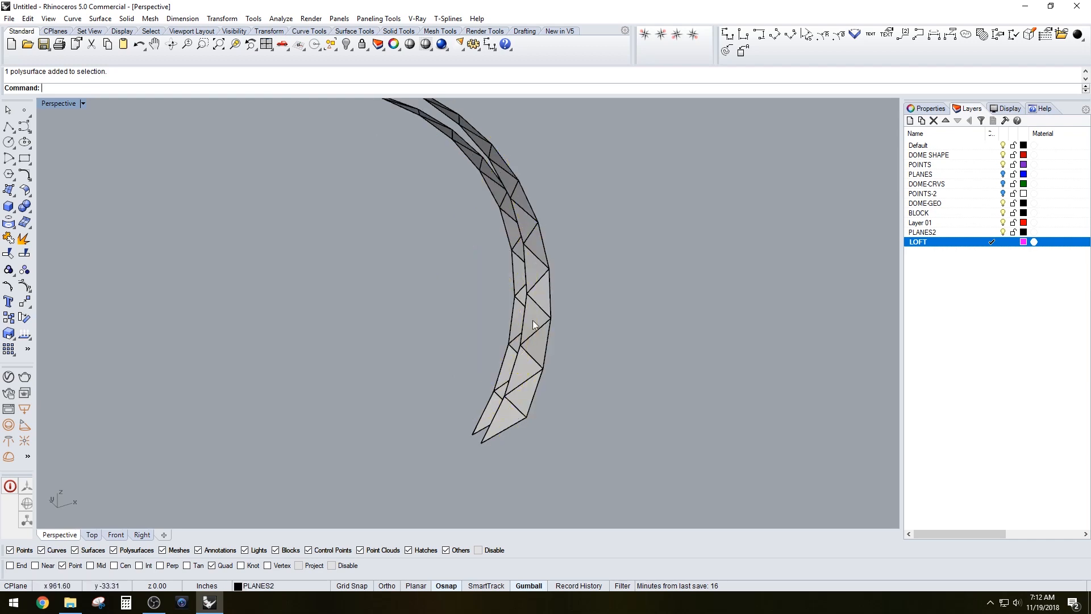
- Loft between the inner and outer strip edges for the two lowest segments along the inward-facing side, one loft per segment
scroll(532, 338, up, 2)
scroll(540, 358, down, 2)
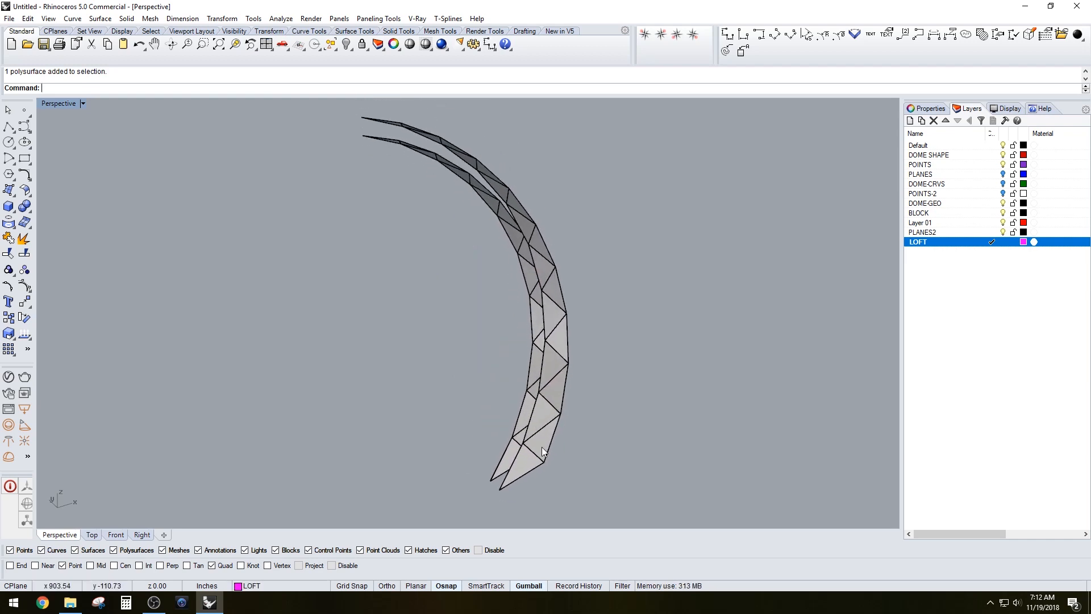
text(Loft)
key(Return)
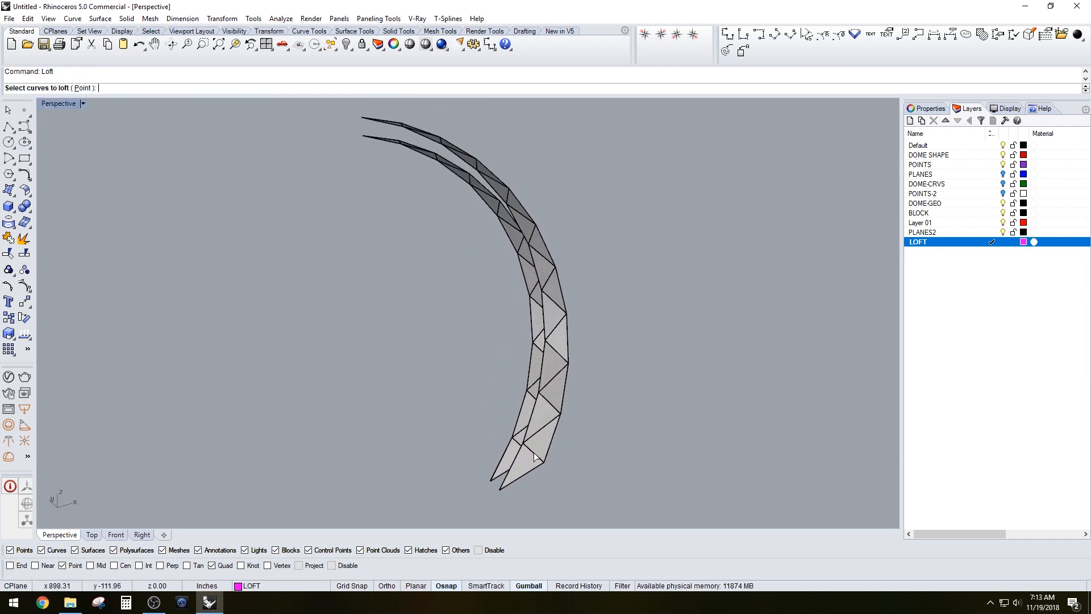
scroll(534, 453, up, 2)
click(505, 429)
key(Return)
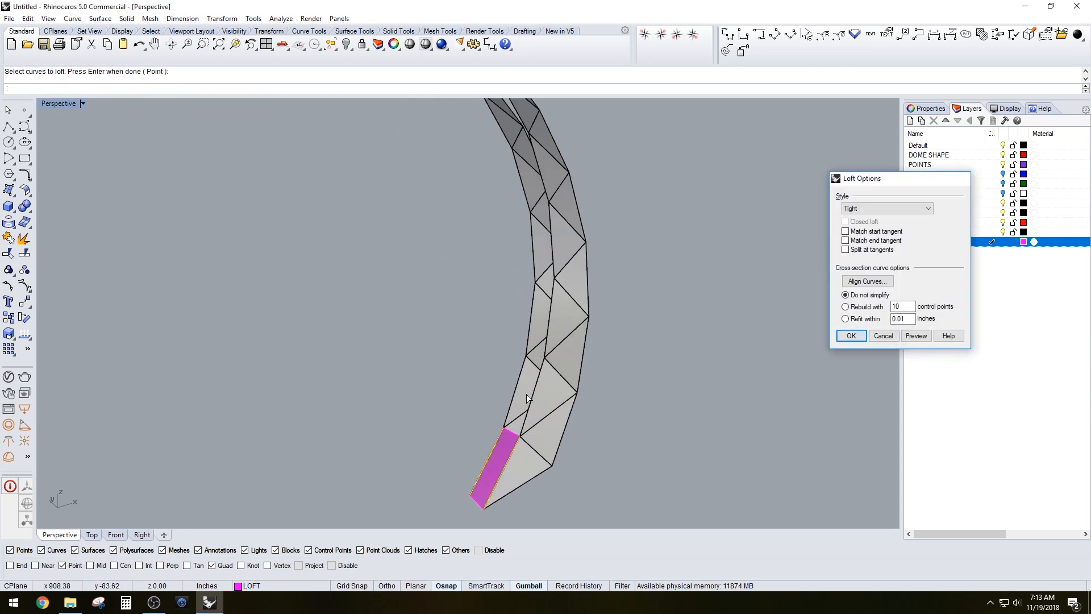
key(Return)
key(Return)
click(520, 371)
key(Return)
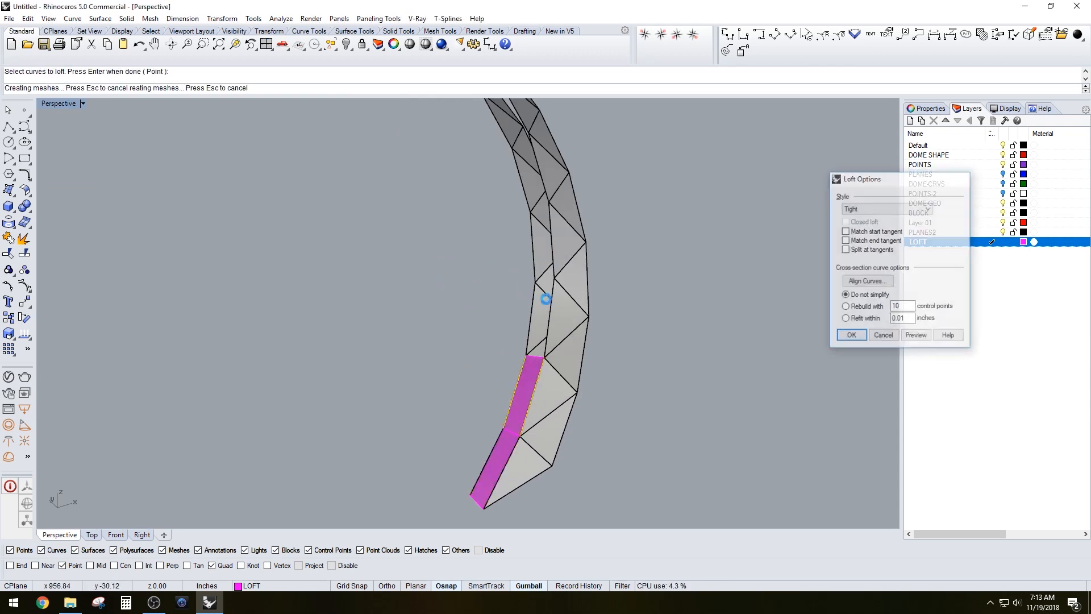
key(Return)
- Loft the third and fourth segments from the base between the inner and outer strip edges on the same side
key(Return)
click(534, 291)
click(539, 277)
key(Return)
key(Return)
right_drag(538, 273, 602, 335)
scroll(602, 335, up, 2)
key(Return)
click(608, 344)
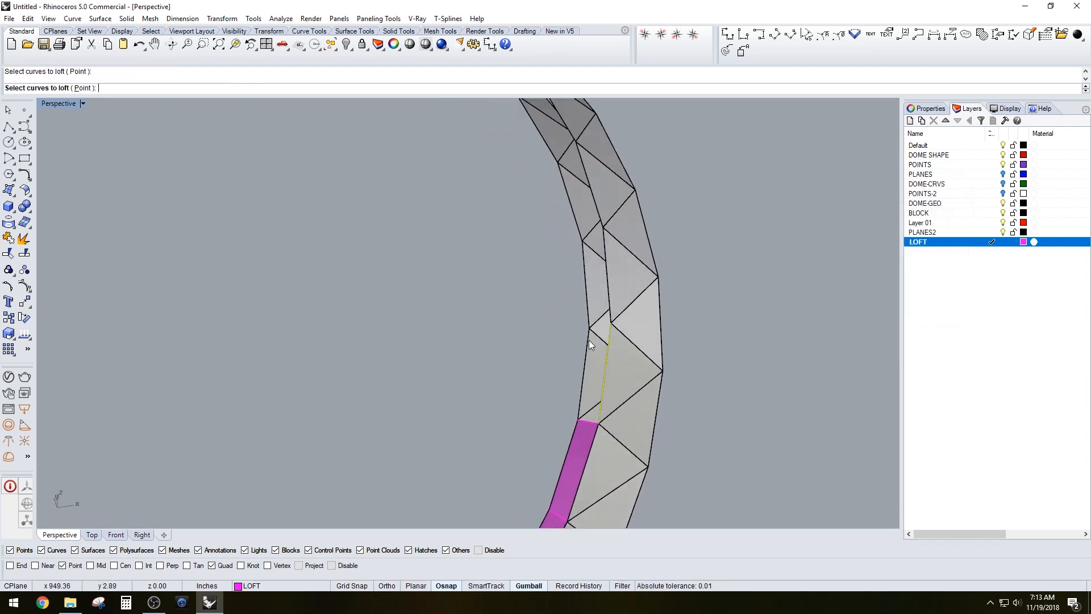
click(589, 340)
key(Return)
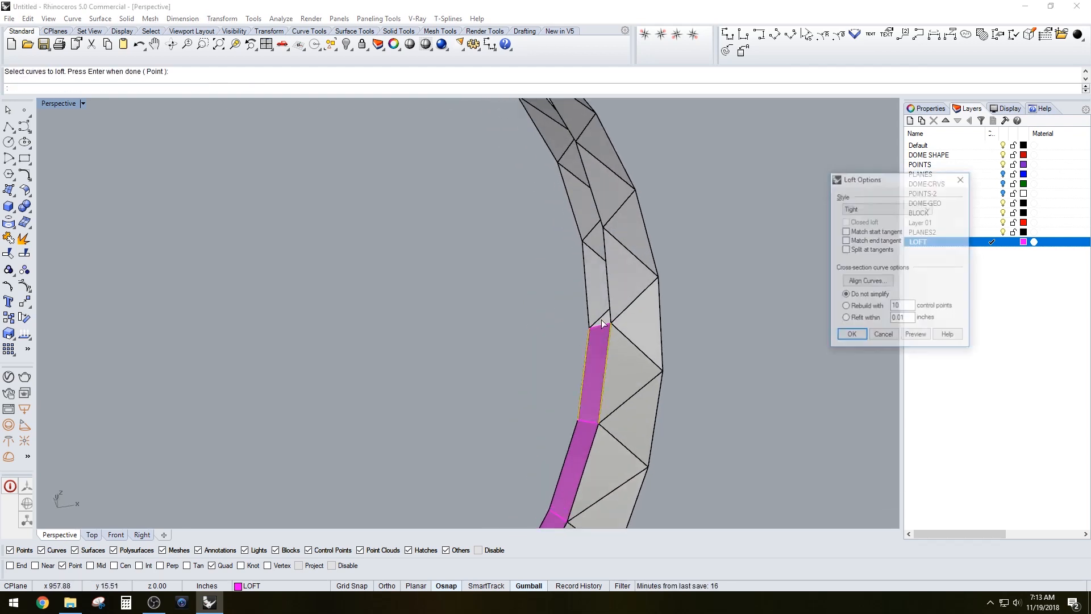
key(Return)
- Continue up the same side by lofting the fifth and sixth pairs of inner and outer triangle edges
key(Return)
click(584, 279)
click(605, 271)
key(Return)
key(Return)
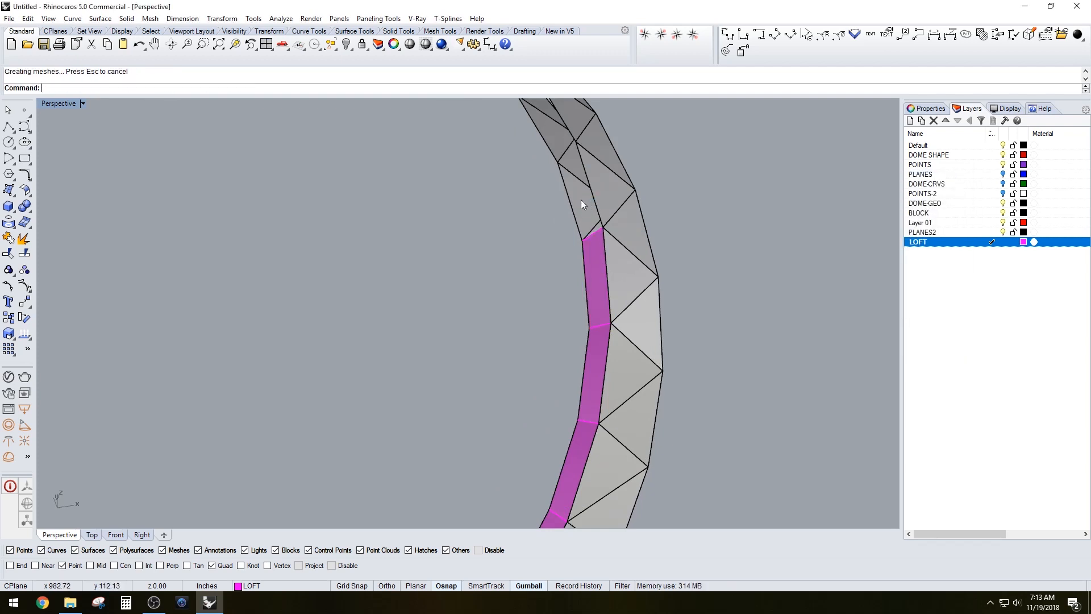
right_drag(581, 199, 583, 254)
key(Return)
click(581, 247)
click(600, 253)
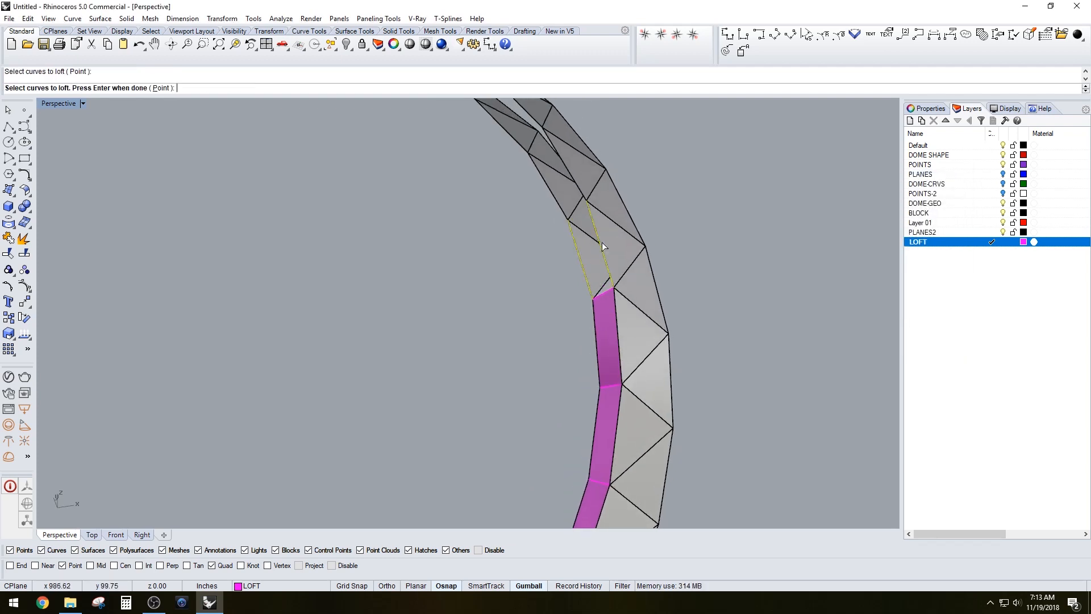
key(Return)
key(Return)
- Loft the seventh and eighth pairs of matching inner and outer edges on this side of the strips
key(Return)
click(545, 181)
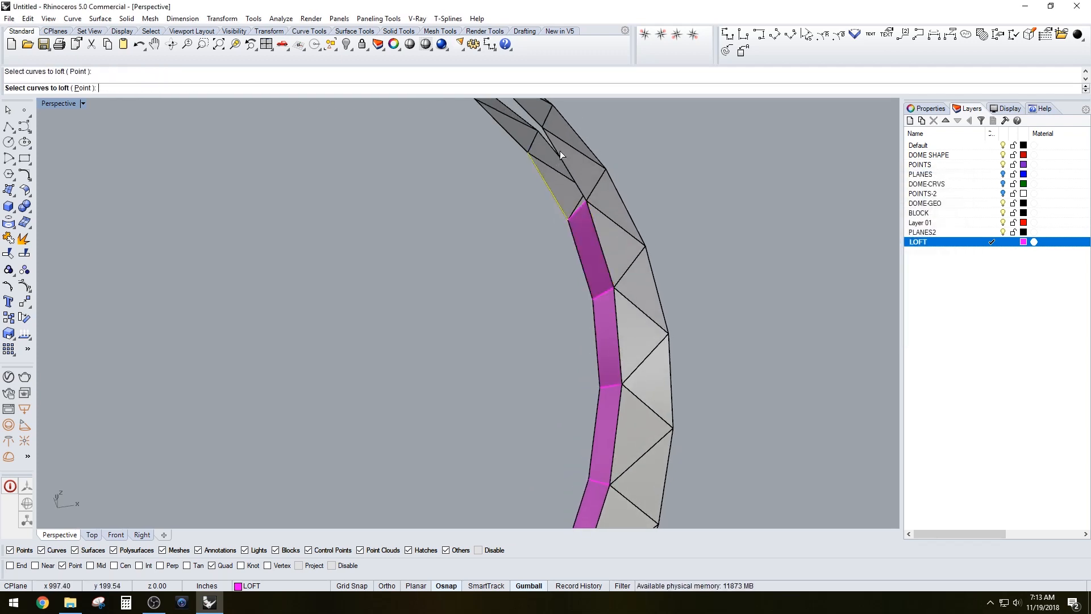
click(561, 159)
key(Return)
key(Return)
shift+right_drag(561, 159, 610, 236)
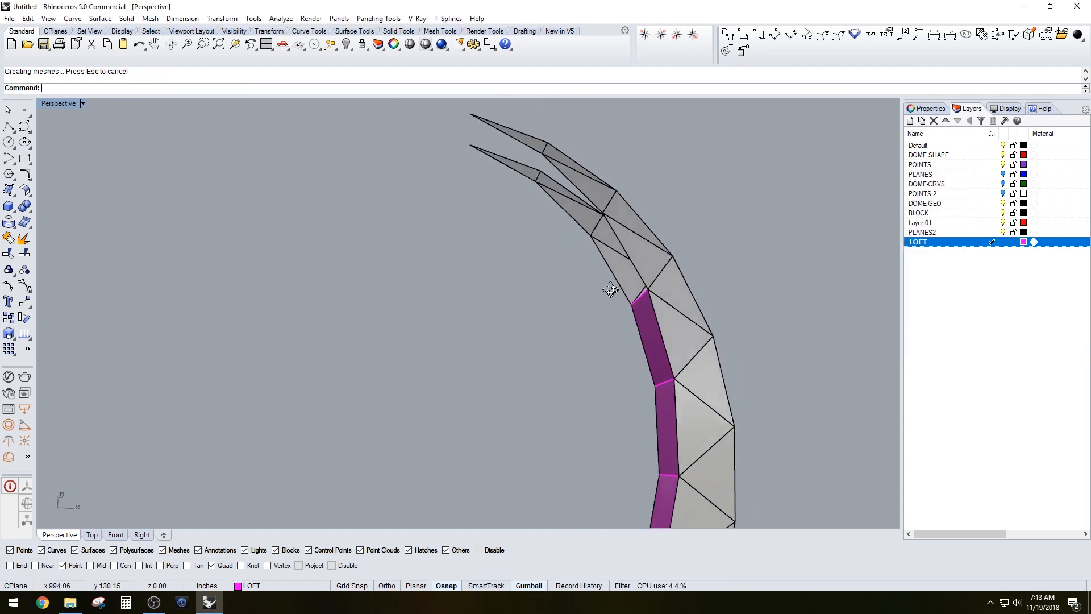
key(Return)
click(609, 228)
key(Return)
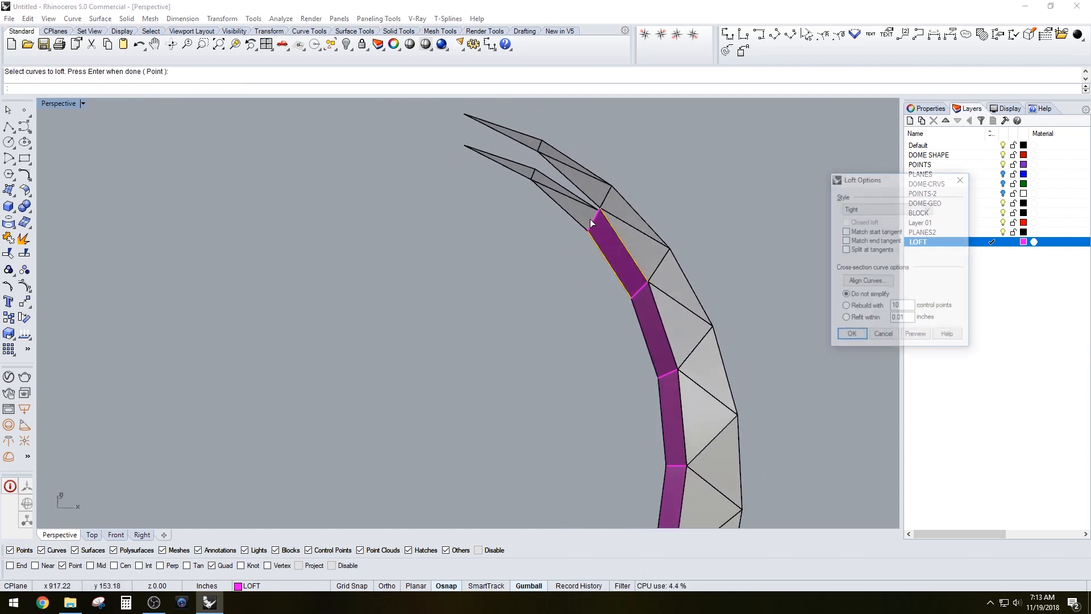
key(Return)
key(Return)
key(Escape)
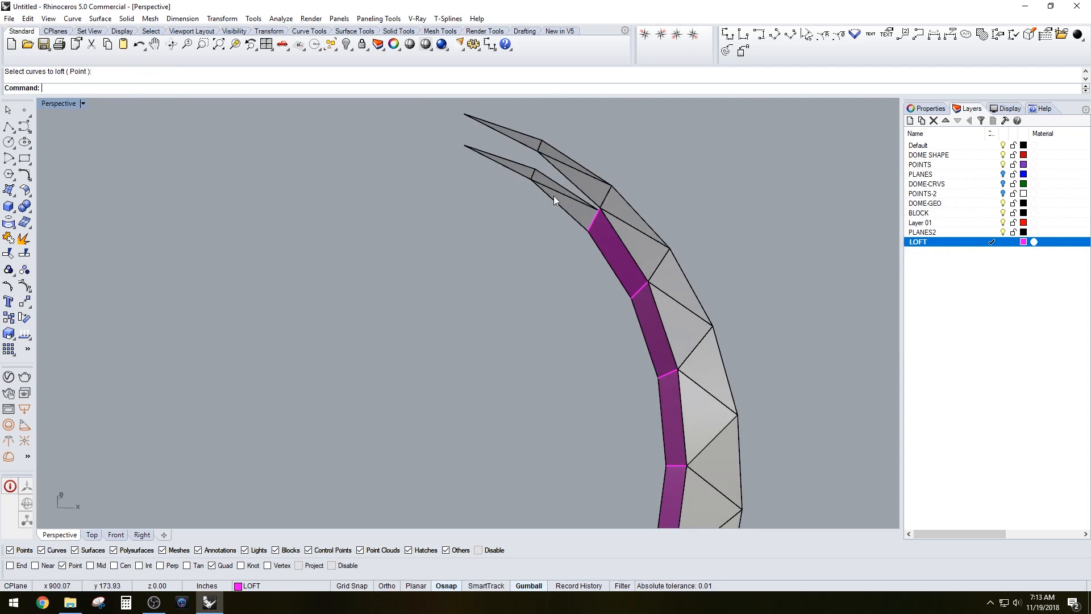
- Loft the last two pairs of inner and outer edges up to the pointed tip, closing this side of the strips
key(Return)
click(548, 197)
click(555, 168)
key(Return)
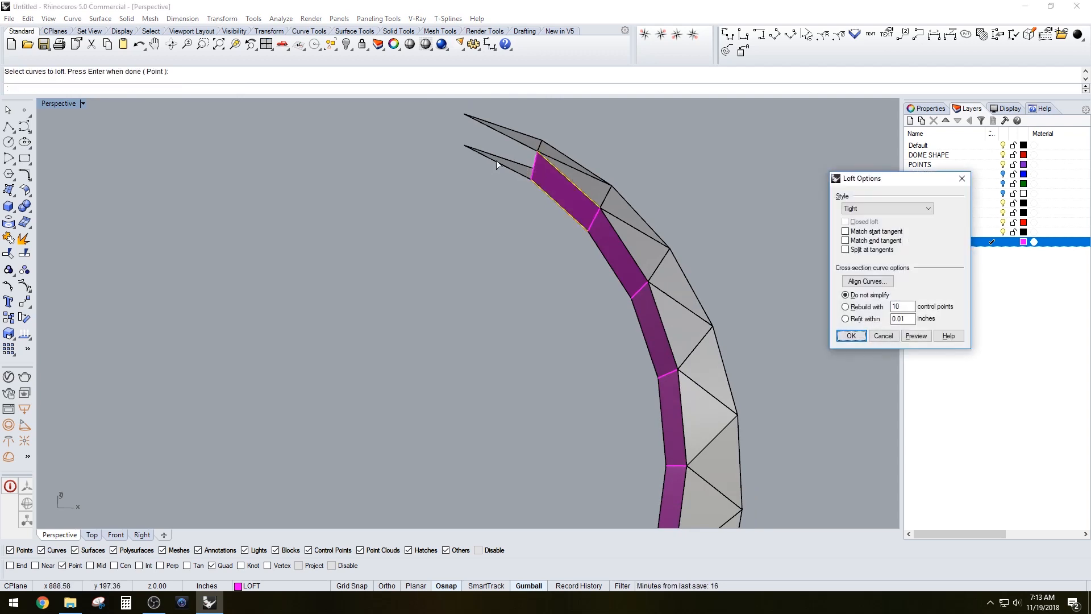
key(Return)
key(Return)
click(487, 158)
click(496, 133)
key(Return)
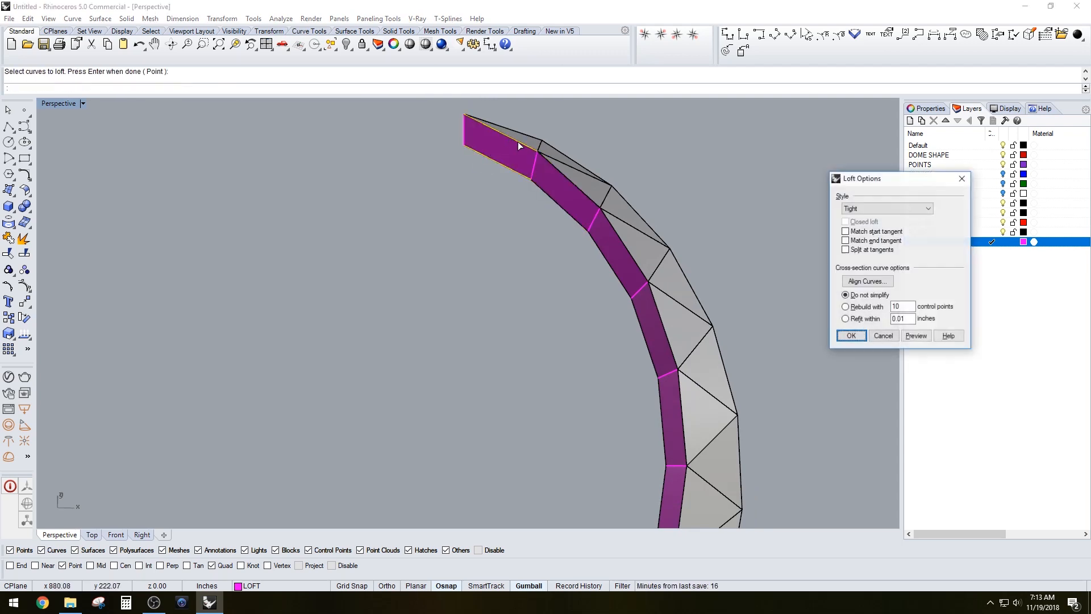
key(Return)
- Orbit to the opposite side of the strips and loft the first two pairs of edges from the tip
right_drag(517, 141, 493, 274)
key(Return)
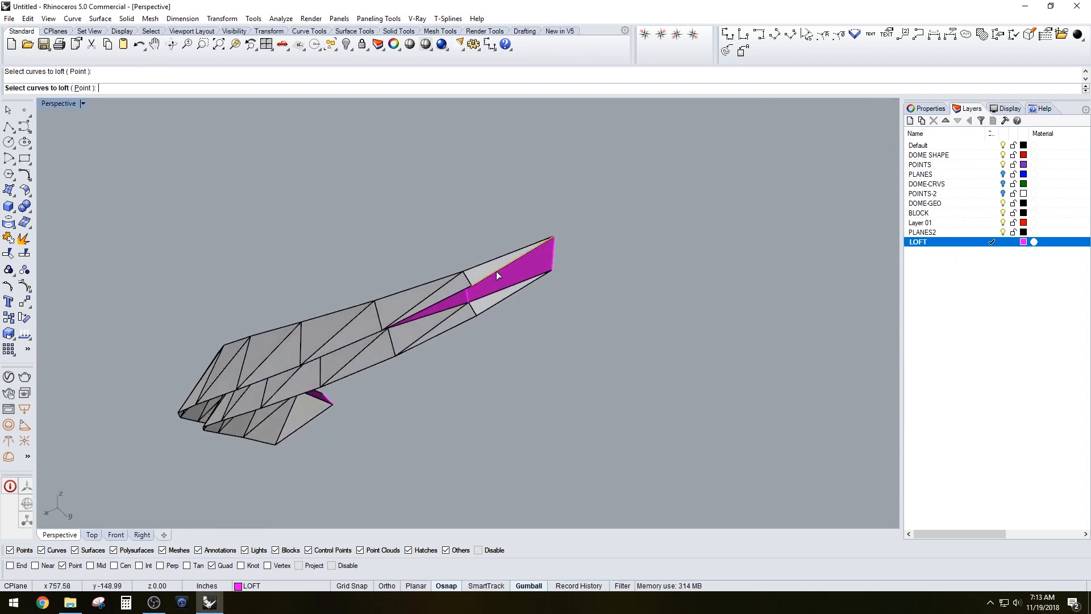
click(498, 301)
click(481, 297)
key(Return)
key(Return)
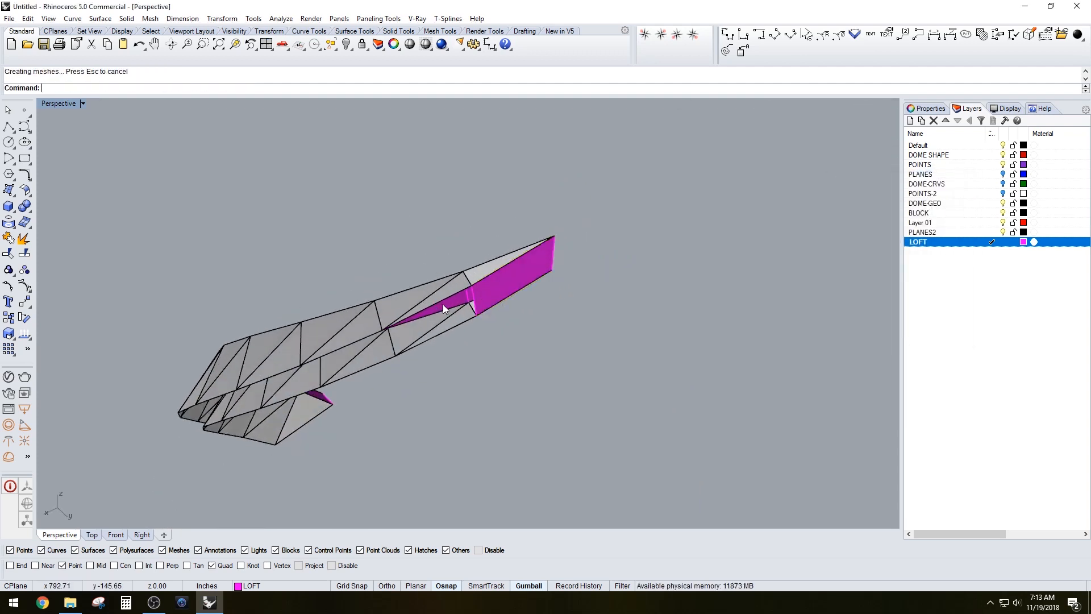
key(Return)
click(466, 321)
key(Return)
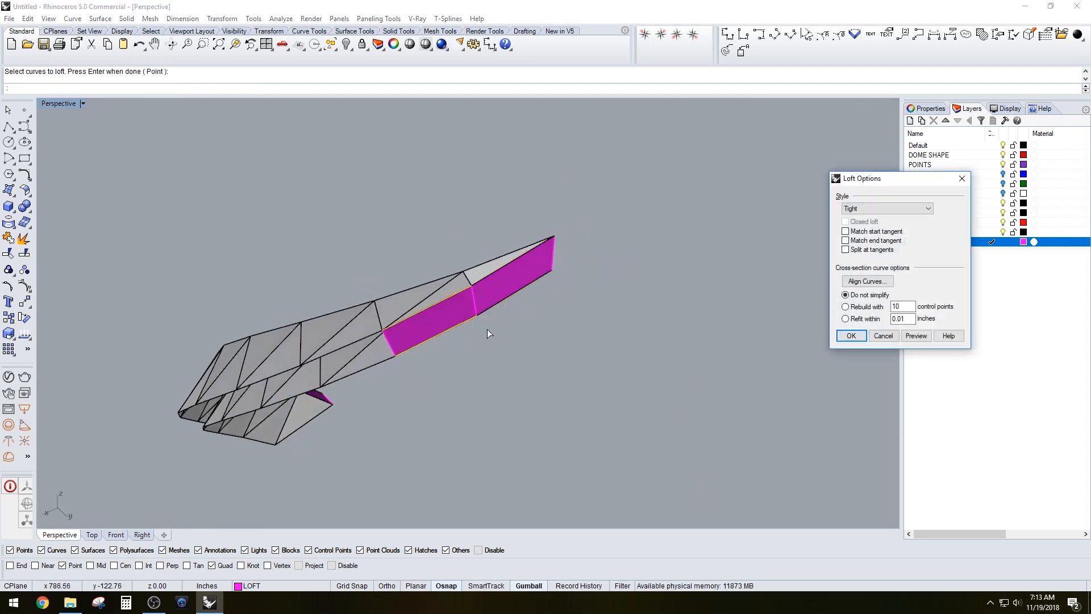
key(Return)
- Loft the third and fourth pairs of inner and outer edges from the tip along the opposite side
shift+right_drag(455, 391, 640, 321)
key(Return)
click(595, 216)
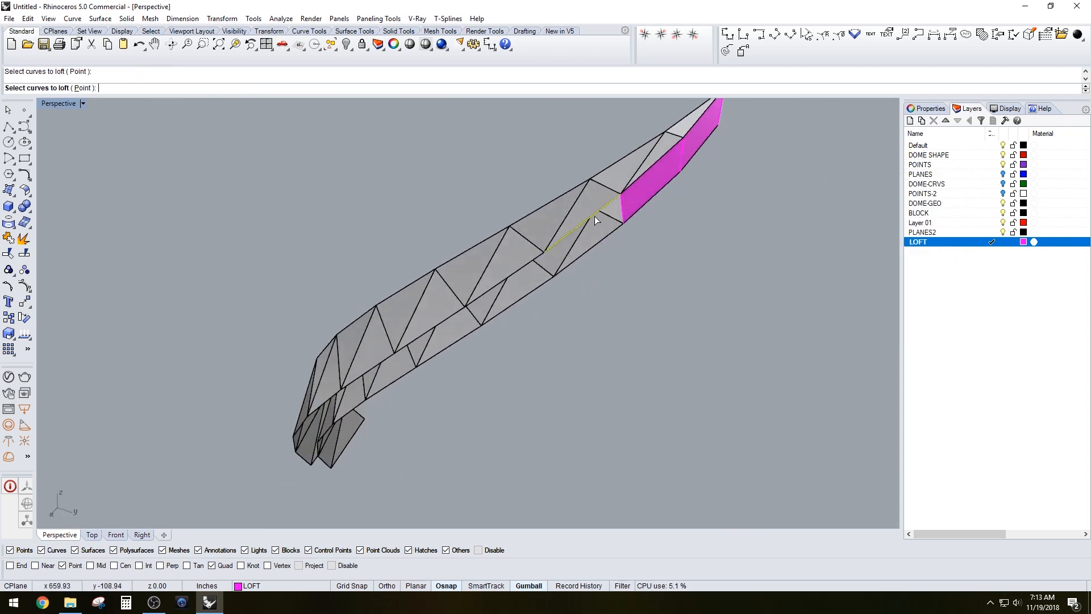
click(600, 240)
key(Return)
key(Return)
key(Return)
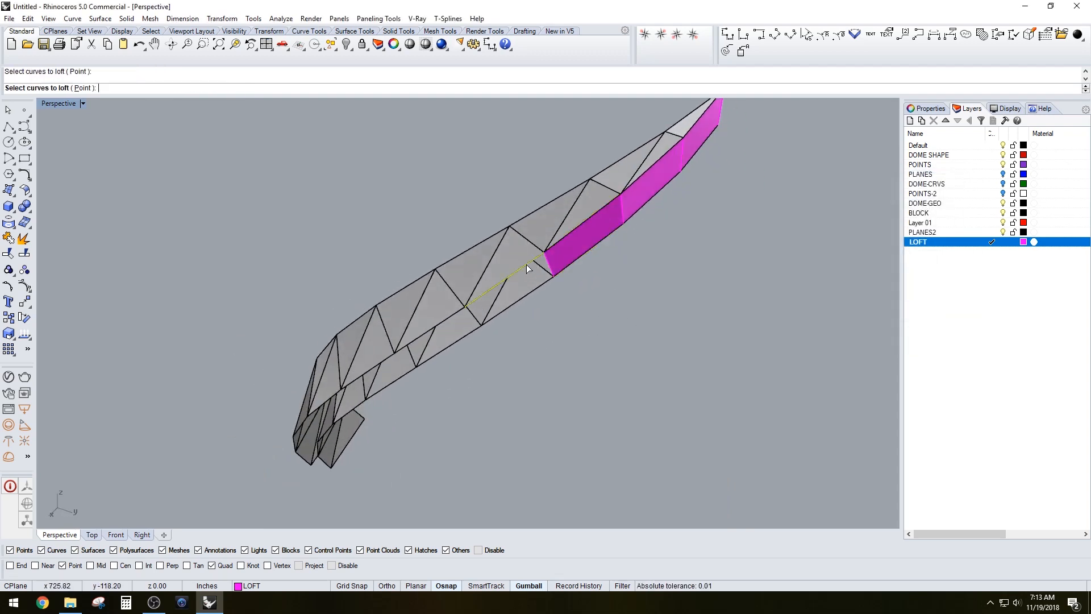
click(534, 289)
key(Return)
key(Return)
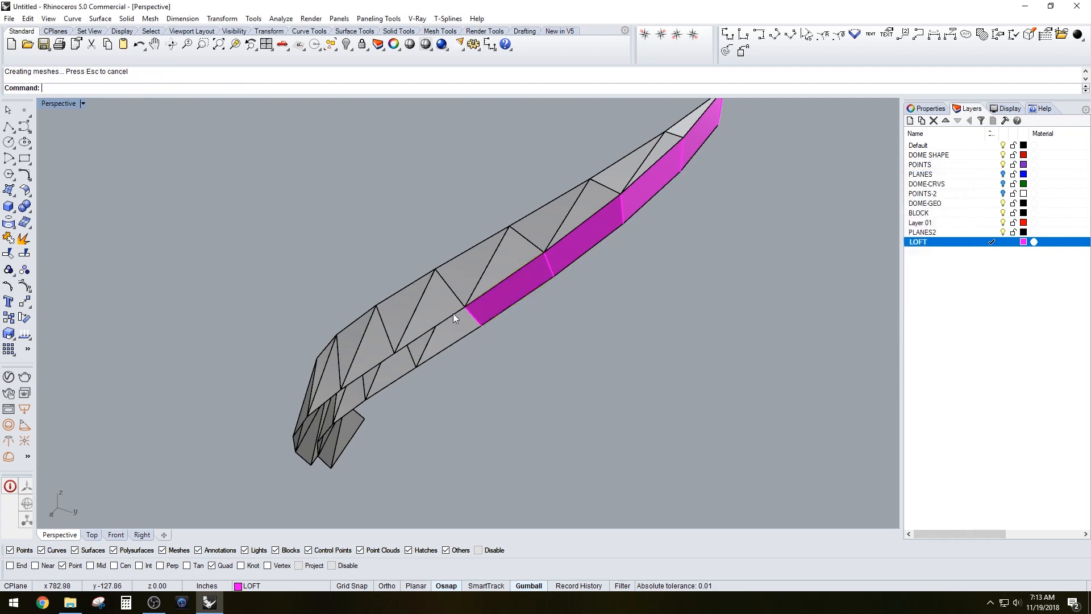
- Loft the fifth and sixth pairs of inner and outer edges from the tip on the opposite side
click(452, 314)
key(Return)
click(475, 331)
key(Return)
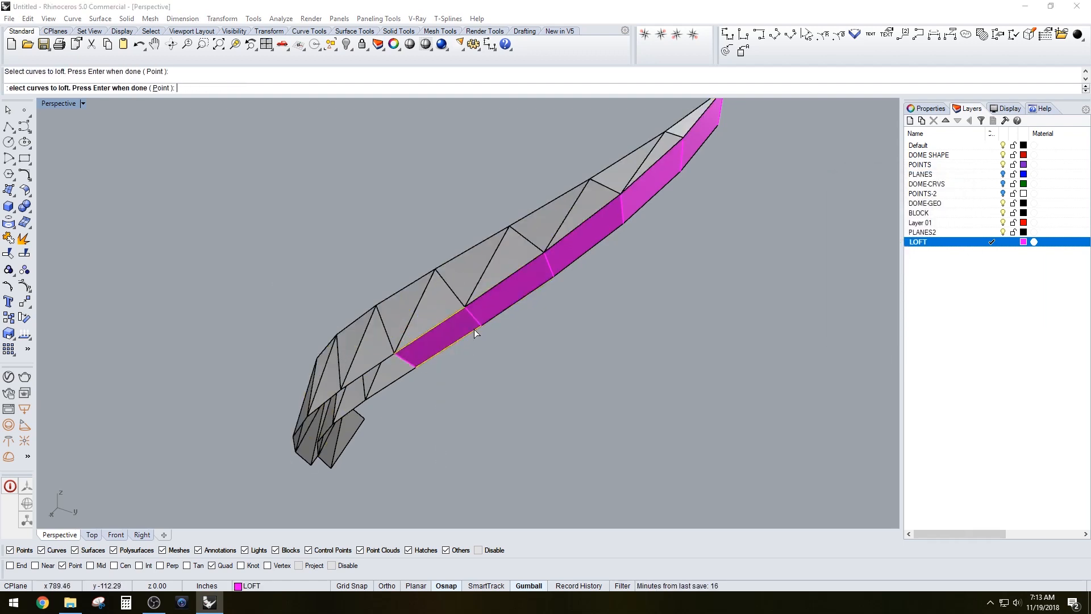
key(Return)
right_drag(451, 375, 606, 271)
key(Return)
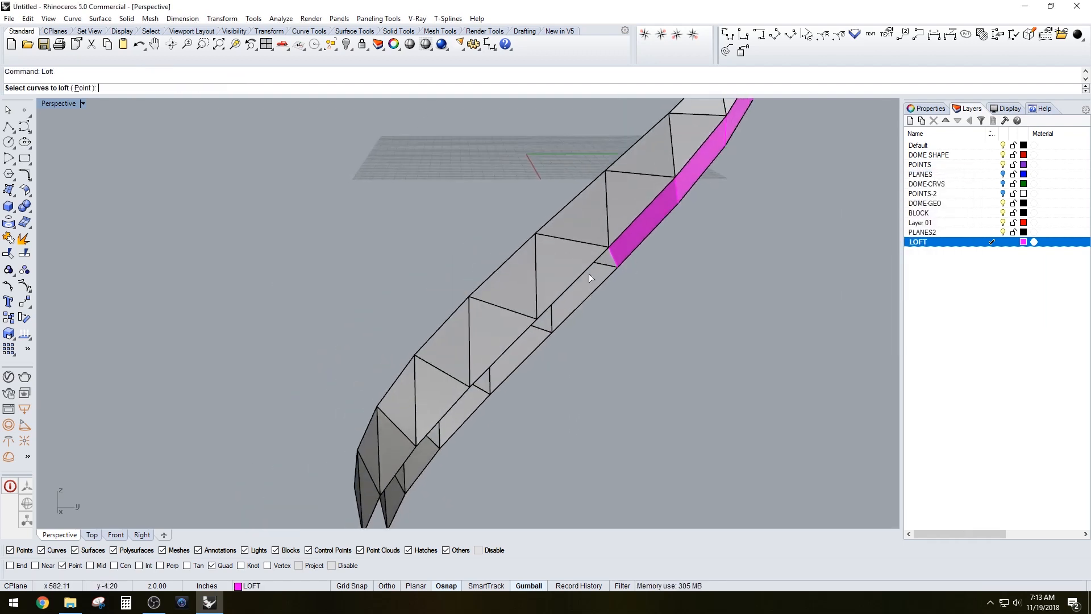
click(588, 274)
key(Return)
key(Return)
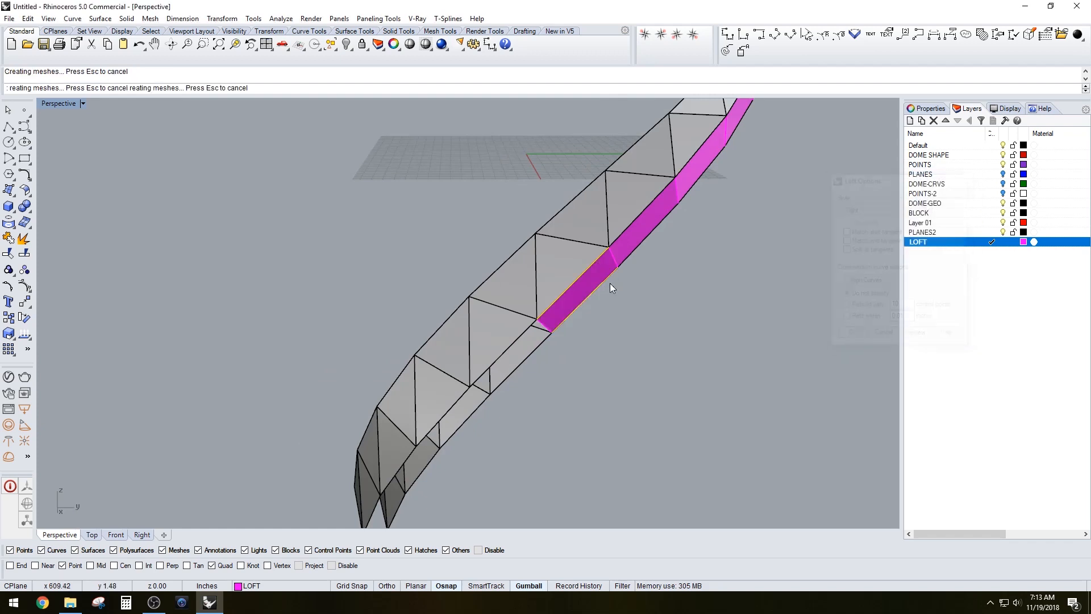
- Continue down the opposite side by lofting the seventh and eighth pairs of edges from the tip
key(Return)
click(538, 350)
key(Return)
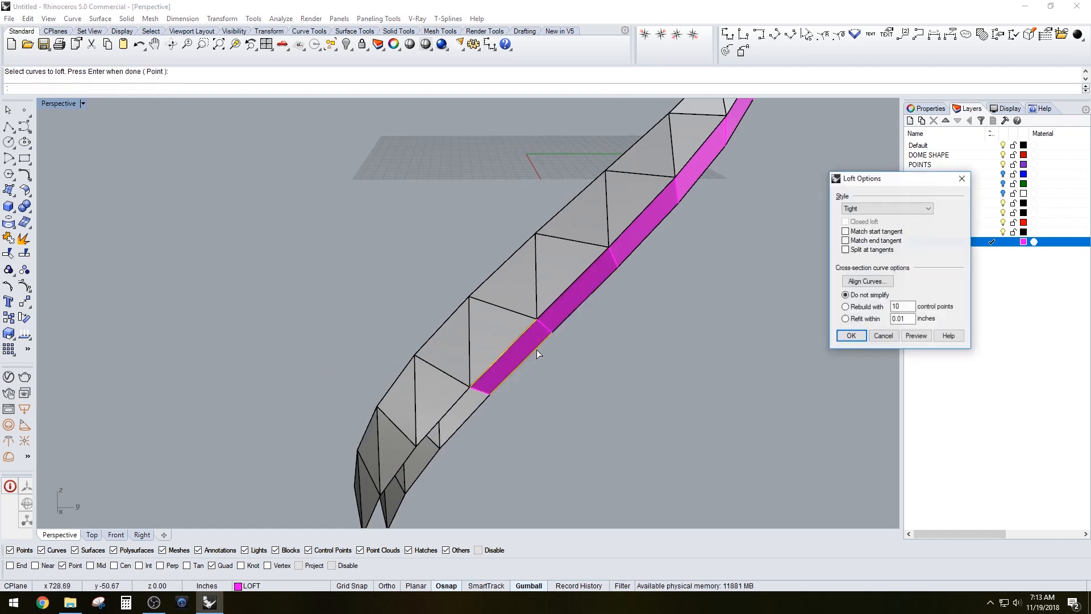
key(Return)
right_drag(524, 410, 574, 329)
key(Return)
click(574, 329)
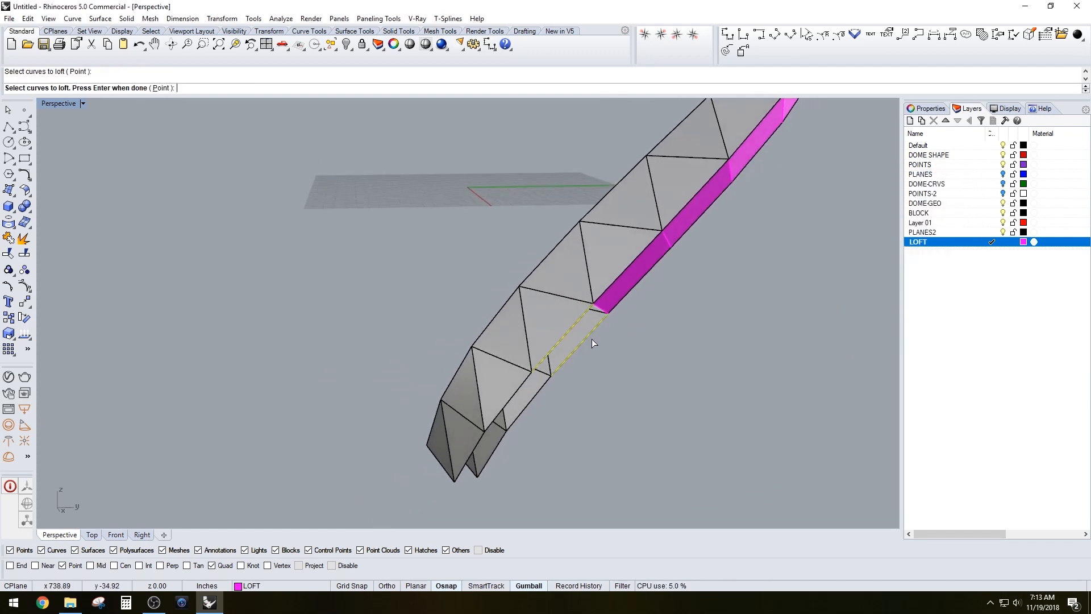
key(Return)
key(Return)
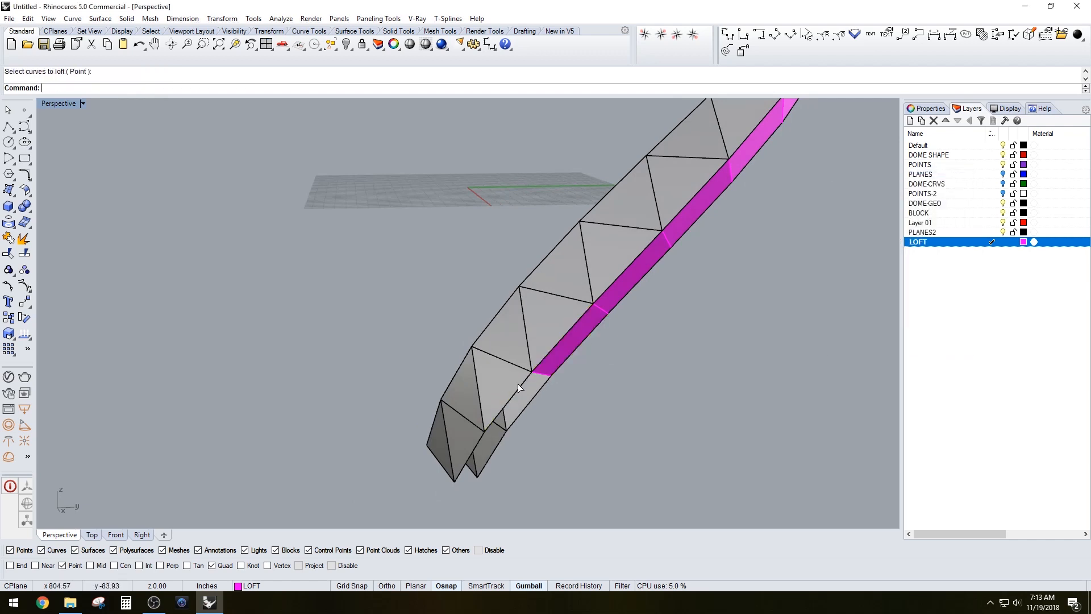
- Loft the last two pairs of inner and outer edges down to the base, closing the opposite side of the strips
key(Return)
click(543, 385)
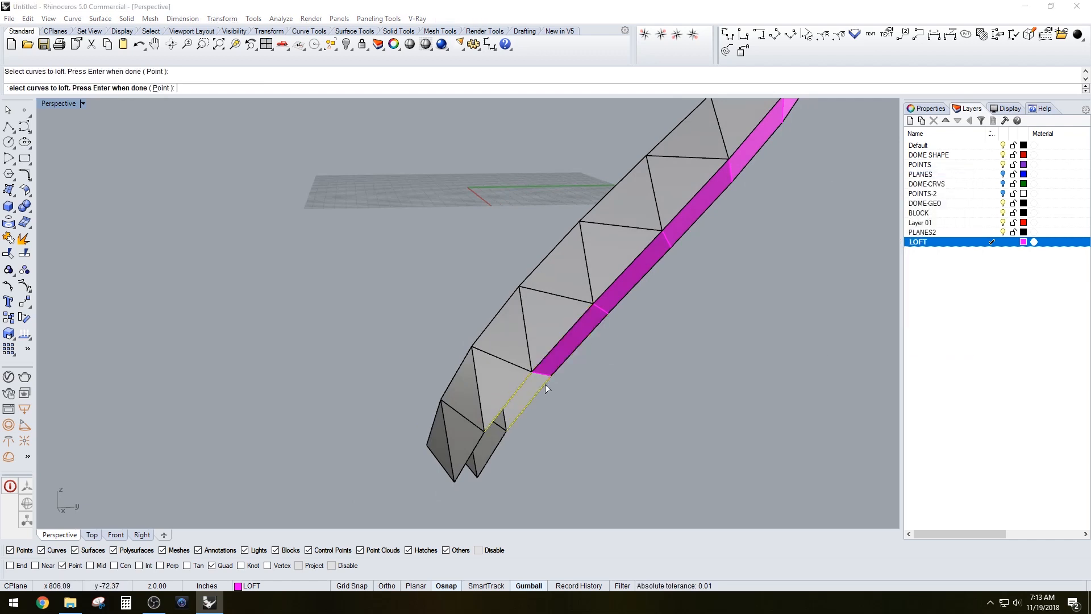
key(Return)
key(Return)
key(Return)
click(482, 439)
click(505, 440)
key(Return)
key(Return)
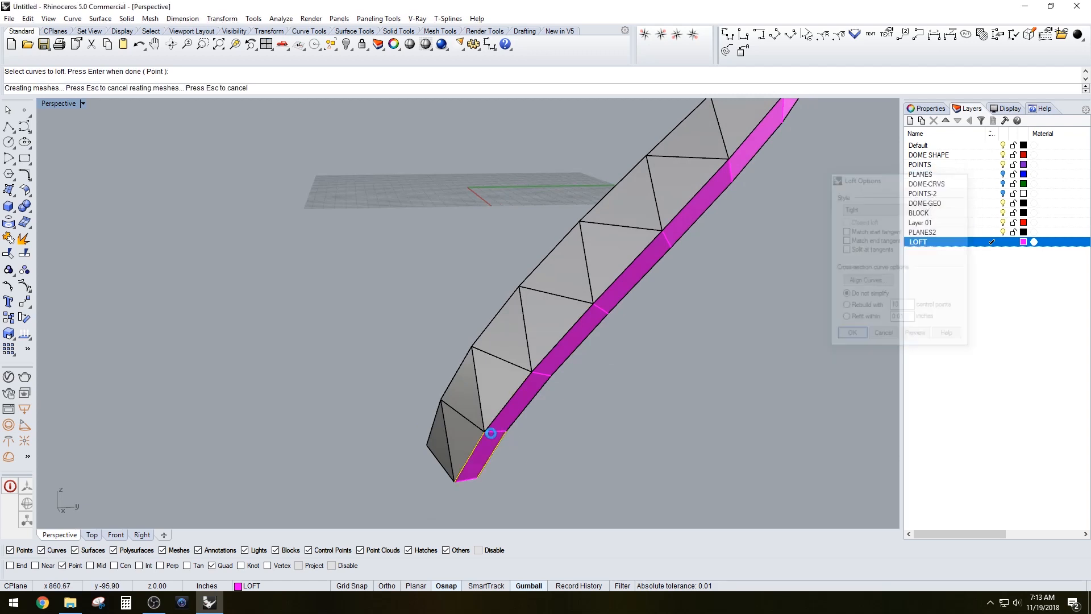
- Try to loft the inner and outer edges across the open base end of the strips
right_drag(491, 433, 405, 442)
key(Return)
click(407, 443)
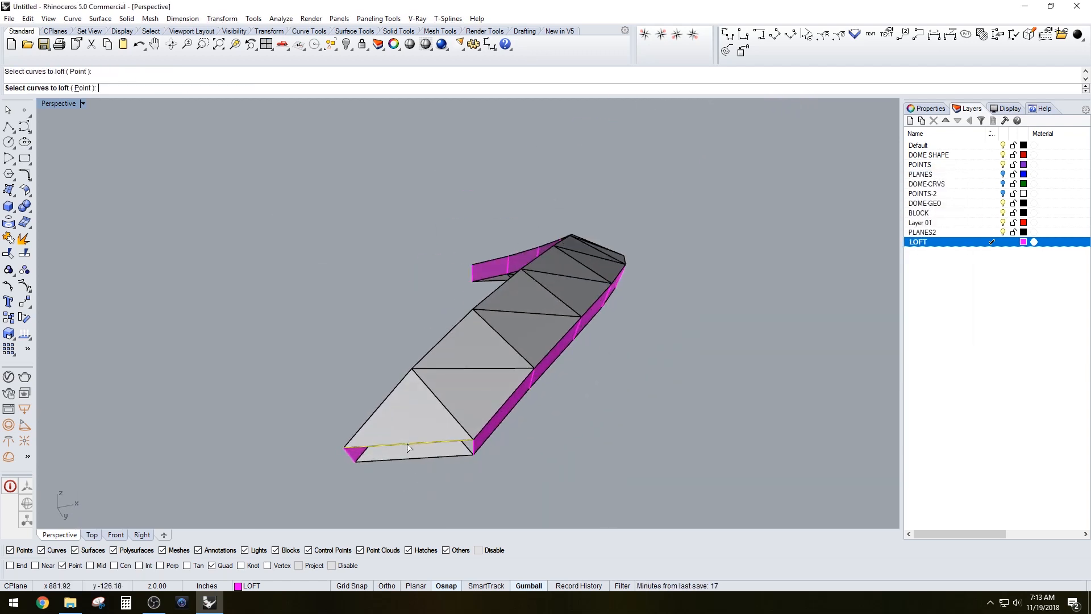
click(421, 452)
key(Return)
key(Return)
key(Return)
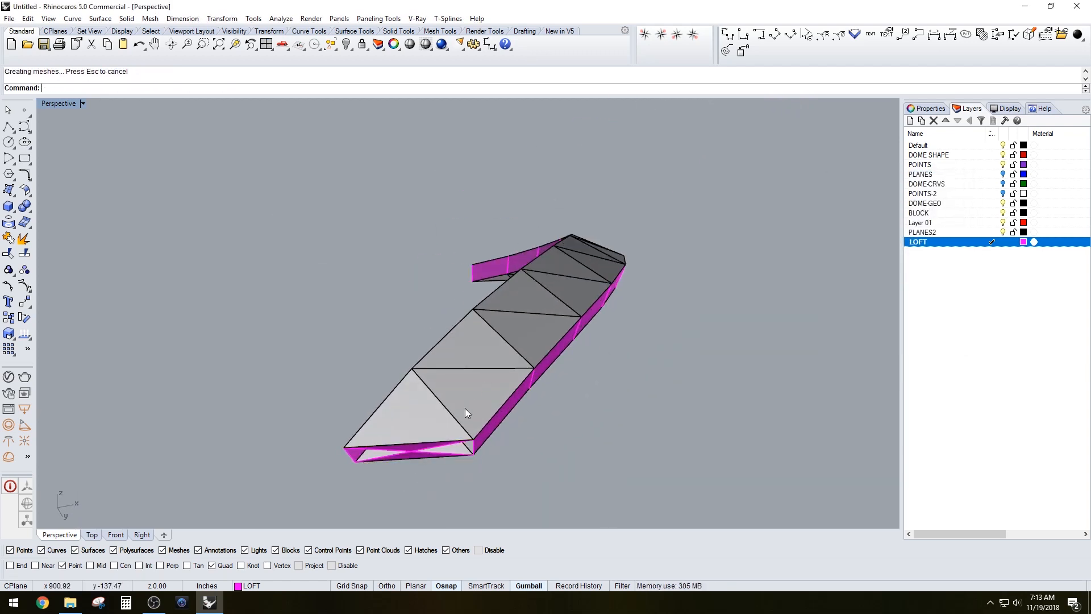
- Loft between the inner and outer base edges to close the open end of the strips
key(Return)
right_drag(465, 408, 442, 439)
click(442, 439)
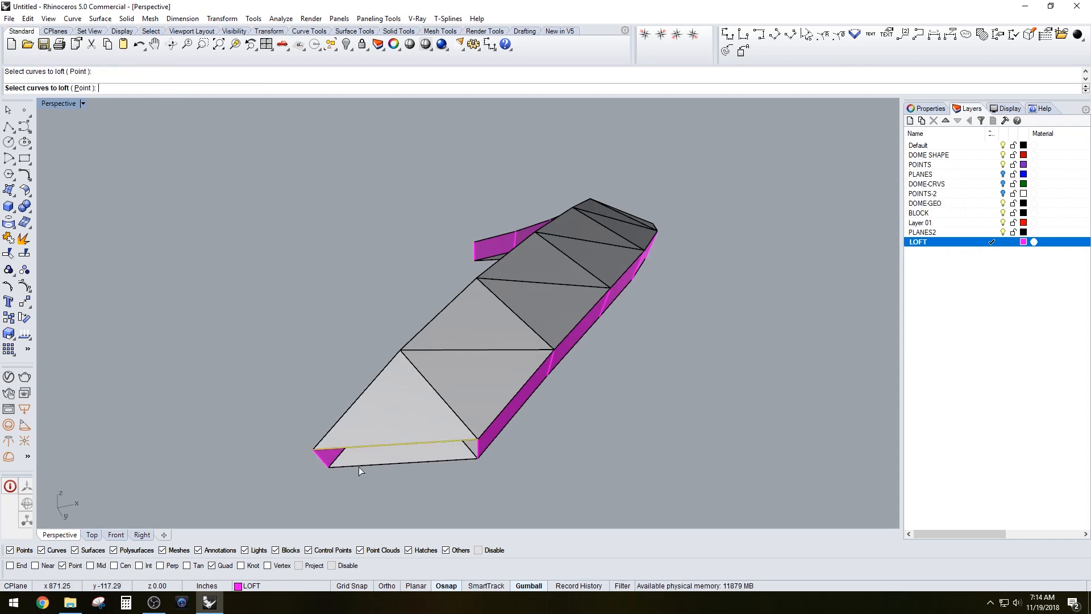
click(360, 466)
key(Return)
click(441, 445)
click(455, 459)
key(Return)
key(Return)
- Select the strips with all their lofted side and base surfaces, make Layer 01 current, and join the selection into one polysurface
right_drag(544, 316, 558, 345)
scroll(559, 344, down, 9)
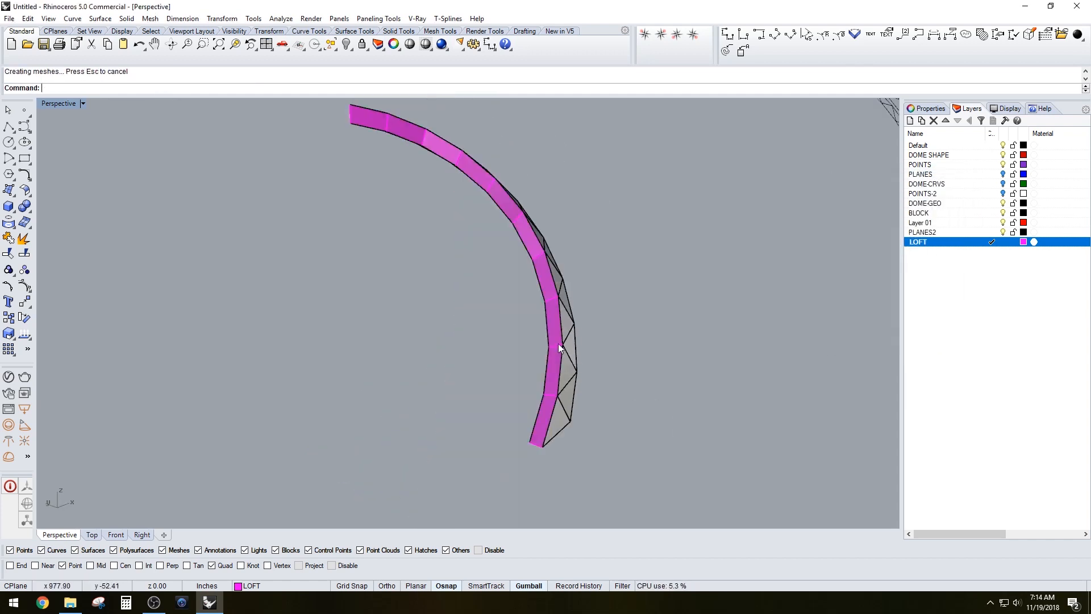
right_drag(490, 232, 364, 147)
drag(362, 143, 638, 489)
right_drag(437, 204, 472, 211)
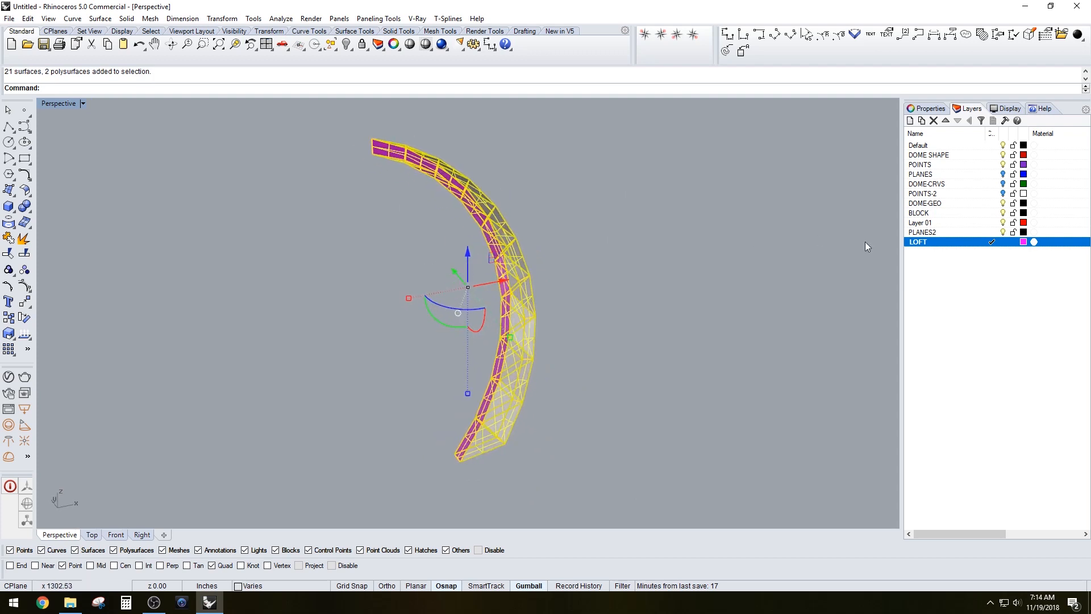
click(992, 223)
right_drag(703, 277, 575, 290)
key(Return)
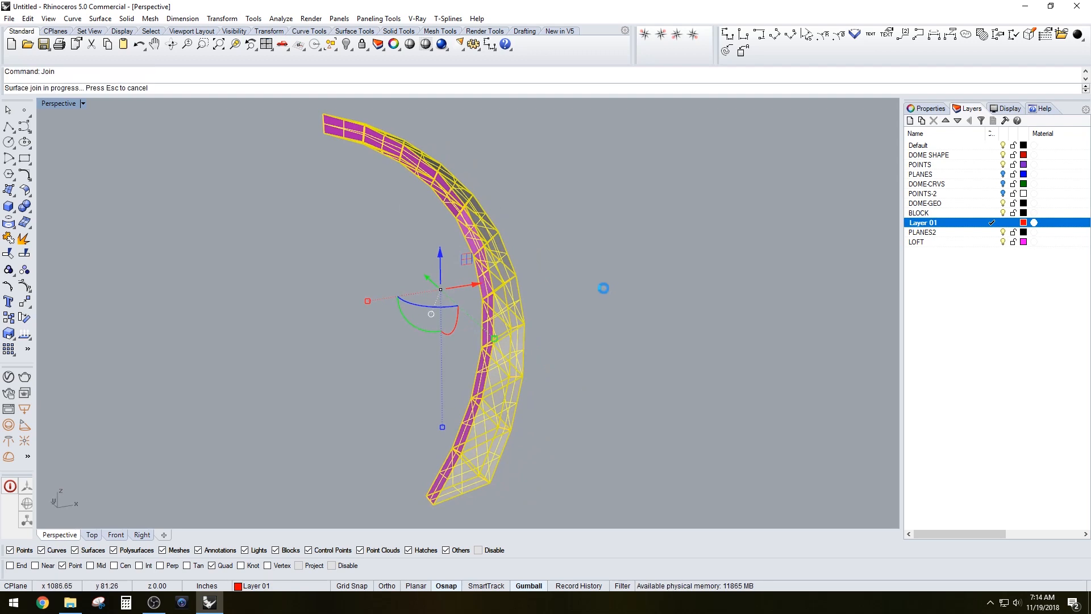
- Move the joined strip onto Layer 01
right_click(975, 221)
click(962, 225)
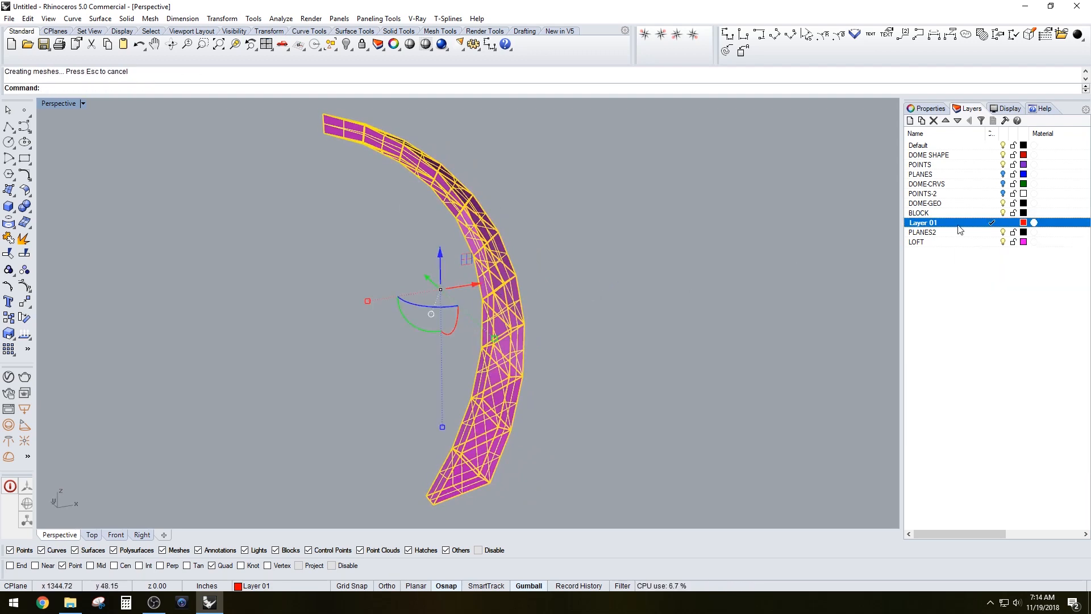
right_click(959, 224)
click(999, 423)
- Examine the joined strip from its outer, inner and lofted sides, including the tip and base
right_drag(577, 289, 495, 304)
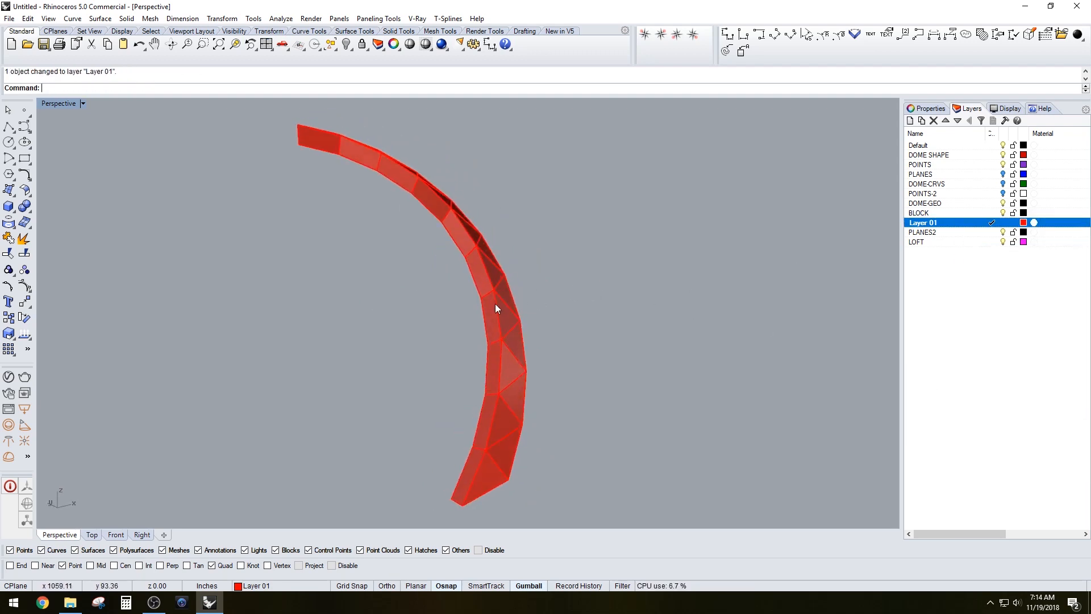
click(496, 304)
right_drag(568, 286, 381, 261)
scroll(597, 256, up, 4)
click(598, 257)
right_drag(598, 257, 573, 286)
scroll(515, 312, down, 3)
right_drag(536, 340, 539, 277)
click(519, 276)
click(380, 293)
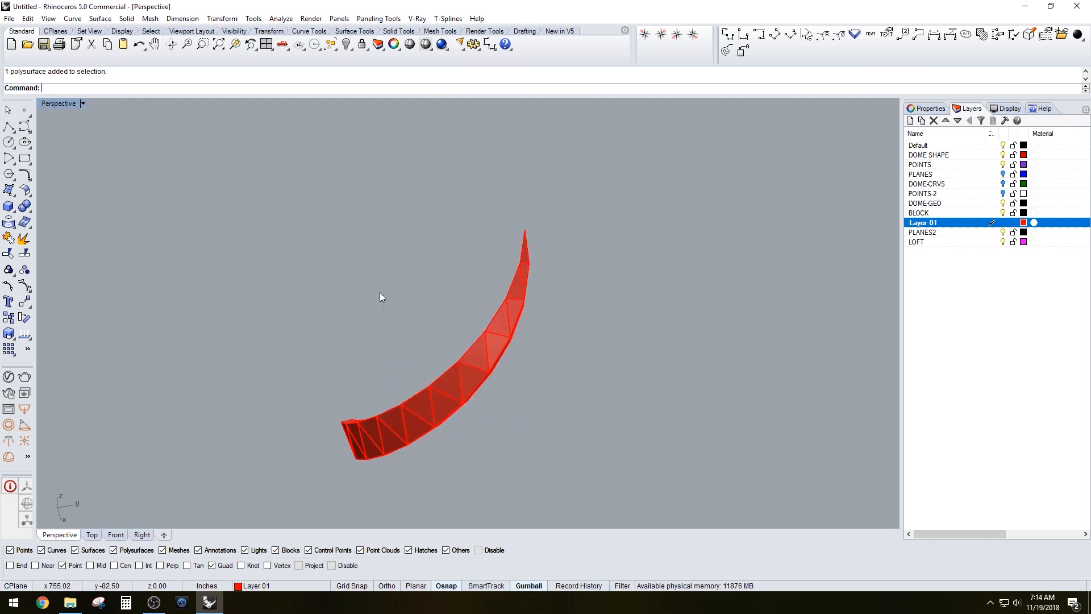
- Show all hidden objects and select the joined strip in a maximized Top view focused on its tip
text(Show)
key(Return)
right_drag(381, 360, 496, 330)
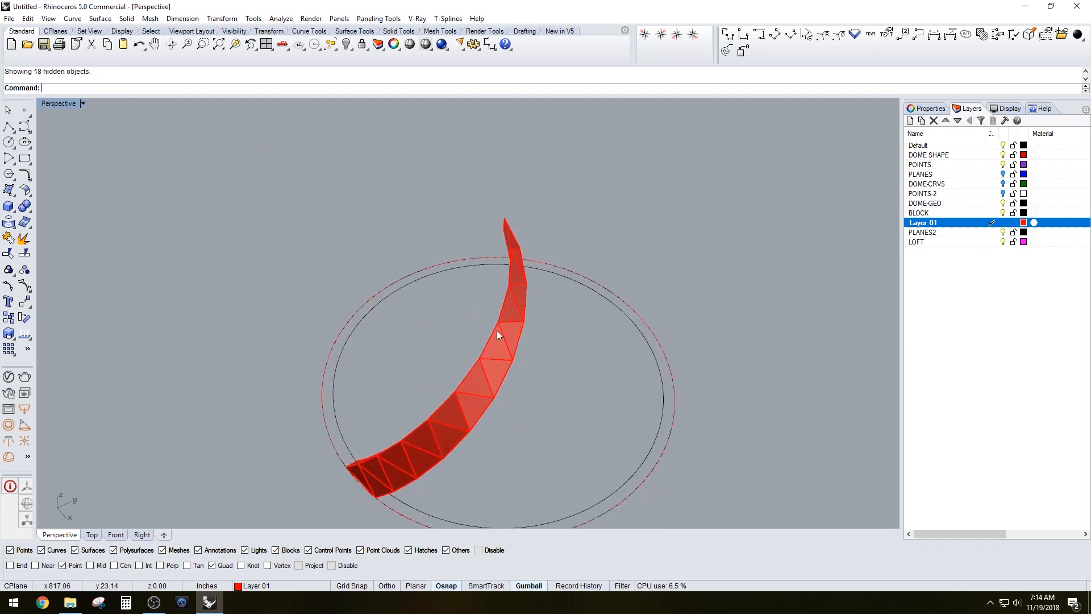
click(496, 330)
double_click(49, 104)
double_click(48, 104)
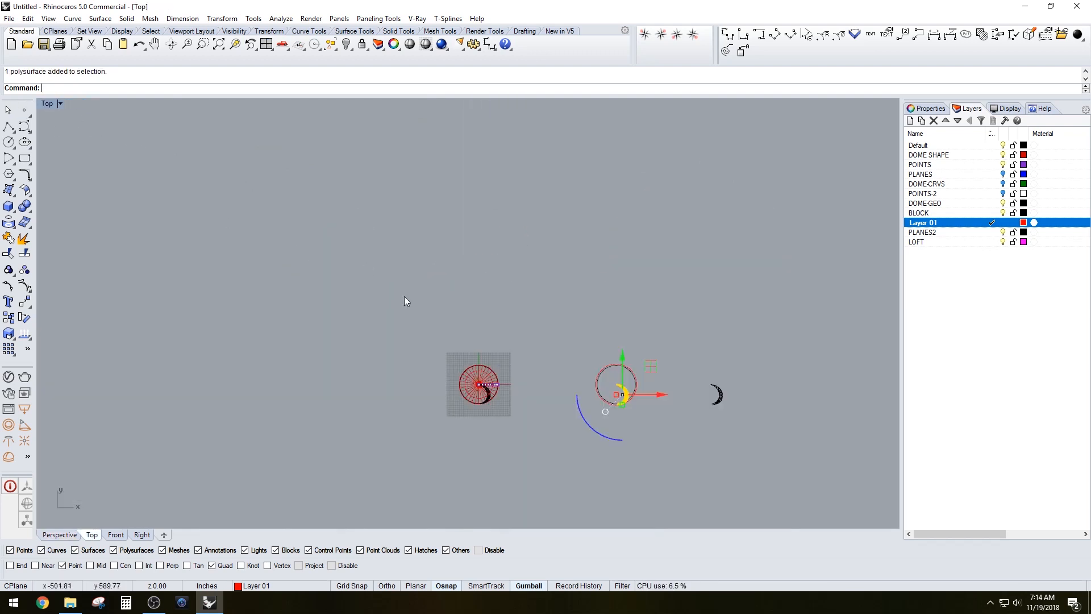
scroll(601, 391, up, 5)
scroll(591, 341, up, 3)
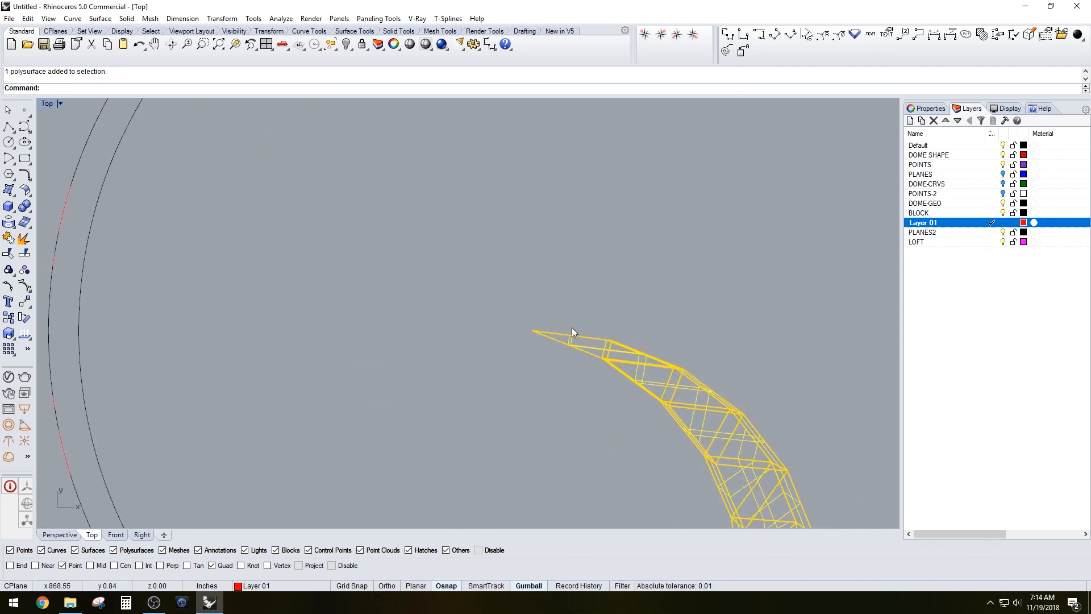
key(Return)
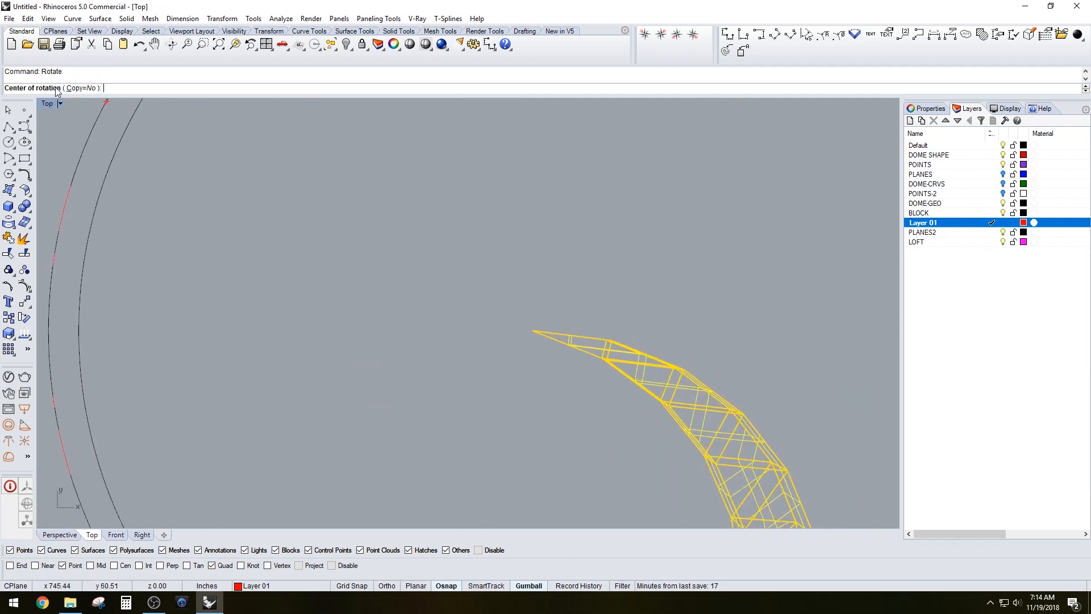
click(82, 88)
click(532, 321)
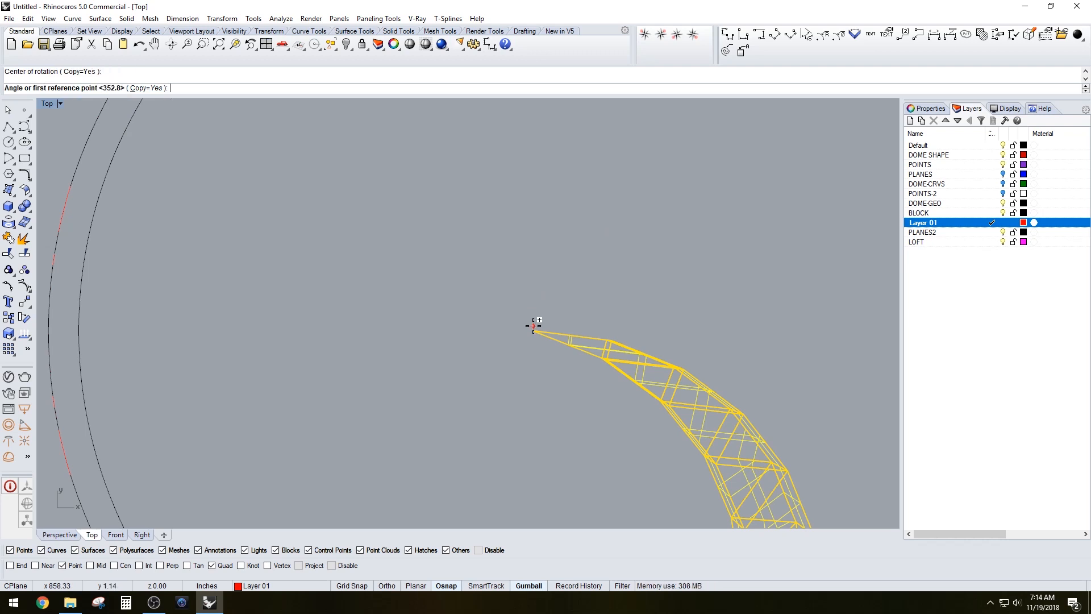
key(Escape)
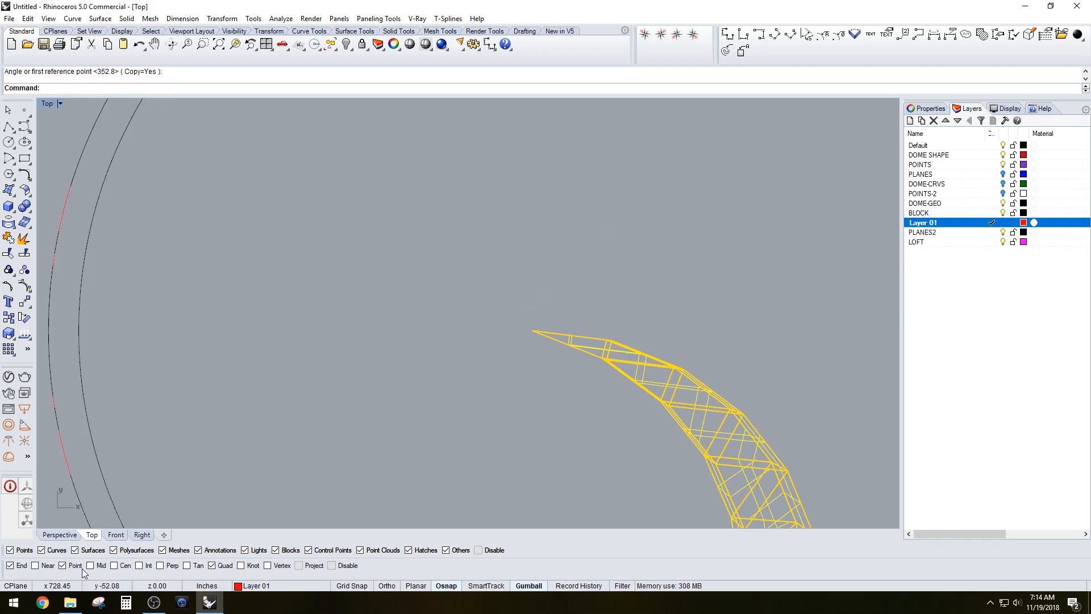
- Try to rotate the joined strip about its tip without copying, using end points on its edges as references
scroll(575, 370, up, 1)
key(Return)
click(525, 321)
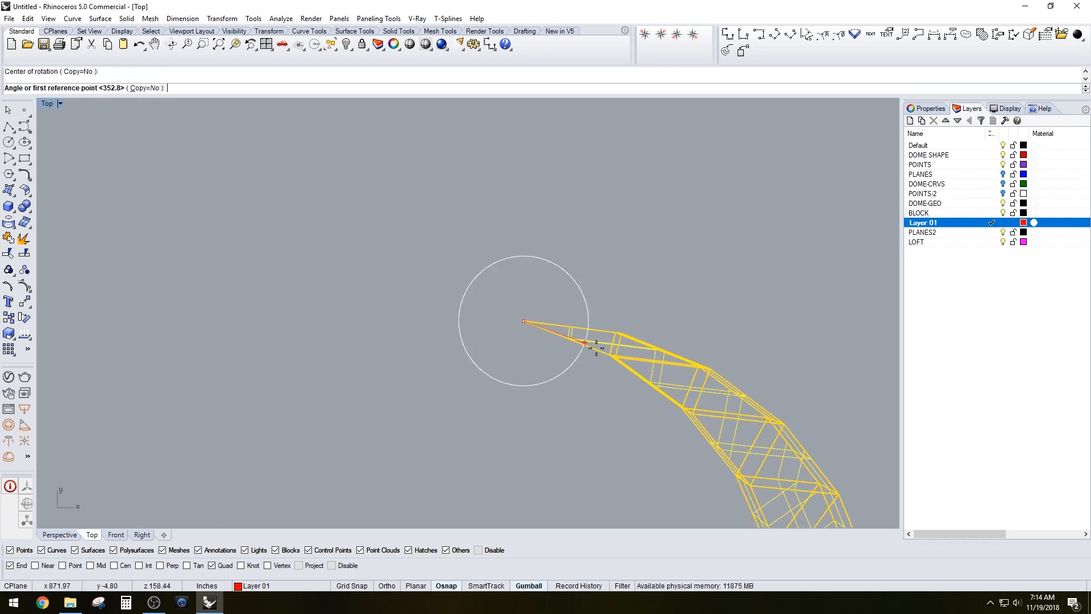
scroll(594, 351, up, 3)
click(613, 354)
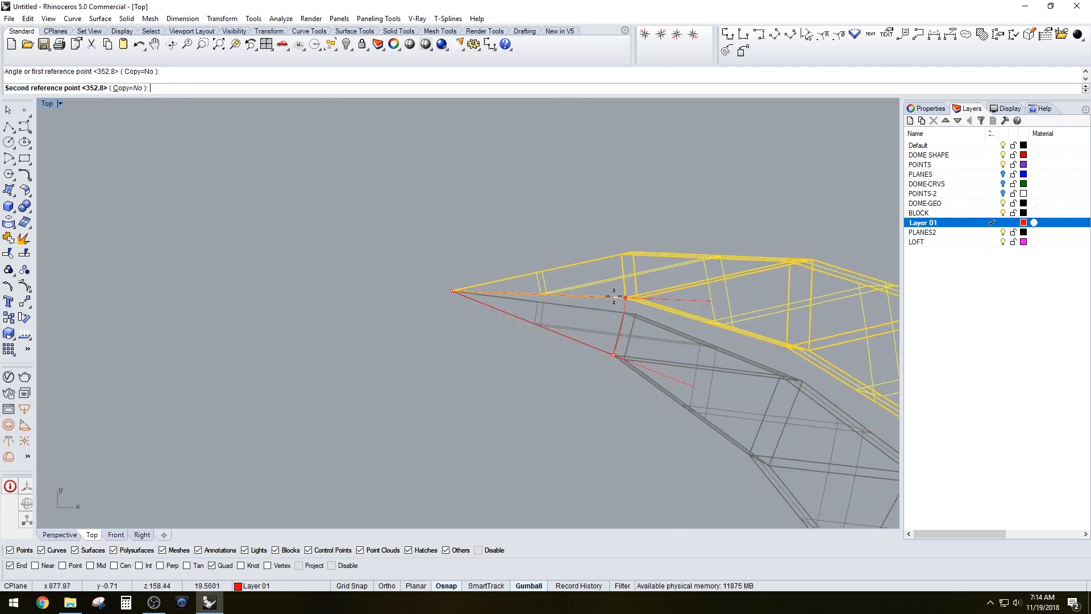
click(625, 298)
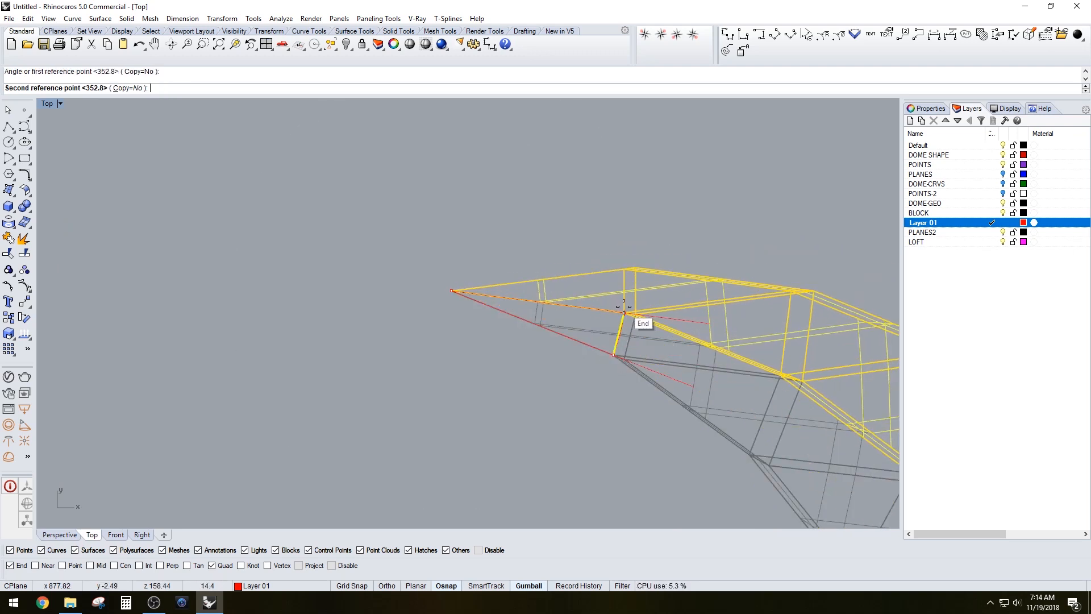
click(608, 280)
- Rotate the joined strip about its tip with copying enabled, placing the first copies edge to edge at 14.4° intervals up to 86.4°
key(Return)
click(83, 90)
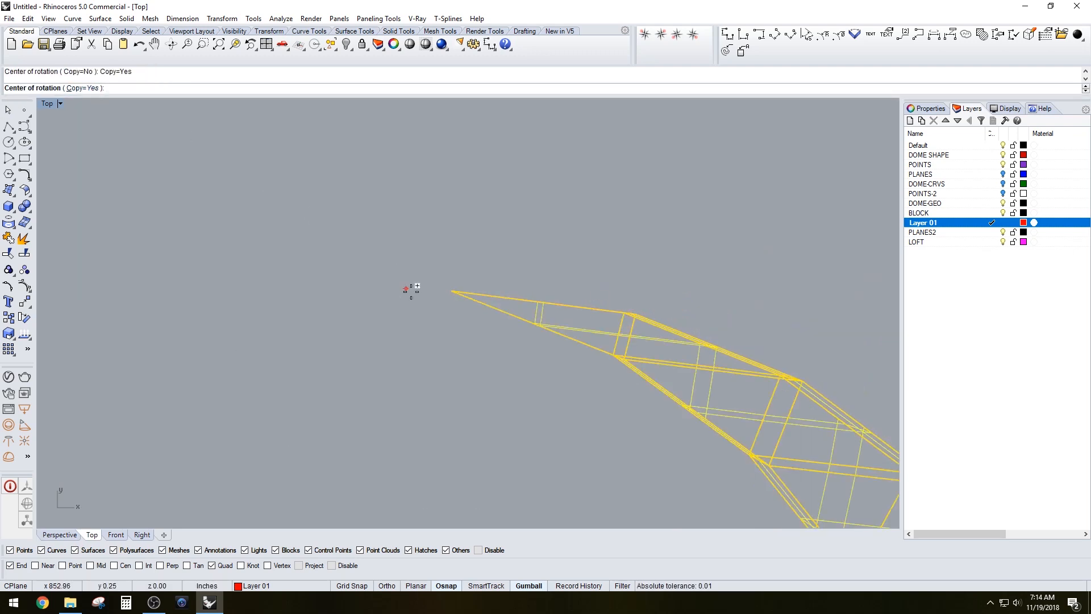
click(451, 291)
click(613, 355)
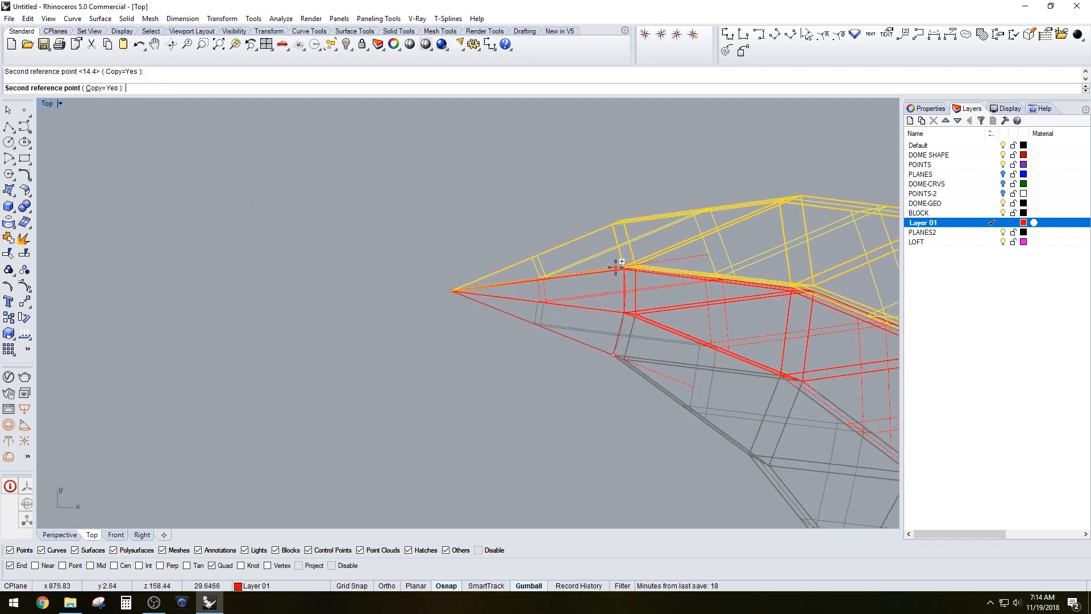
click(609, 226)
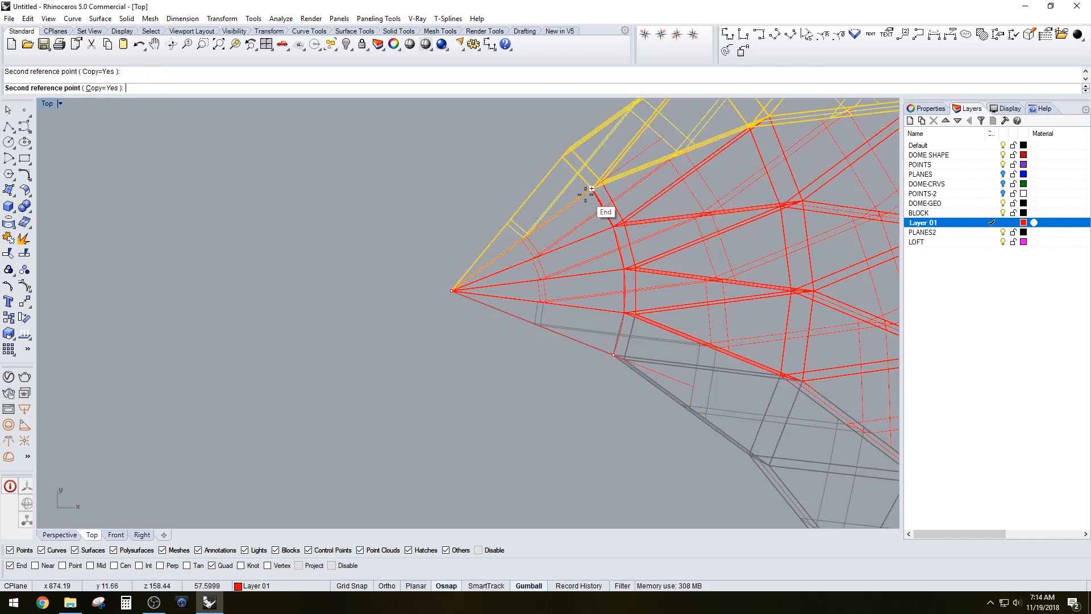
click(562, 160)
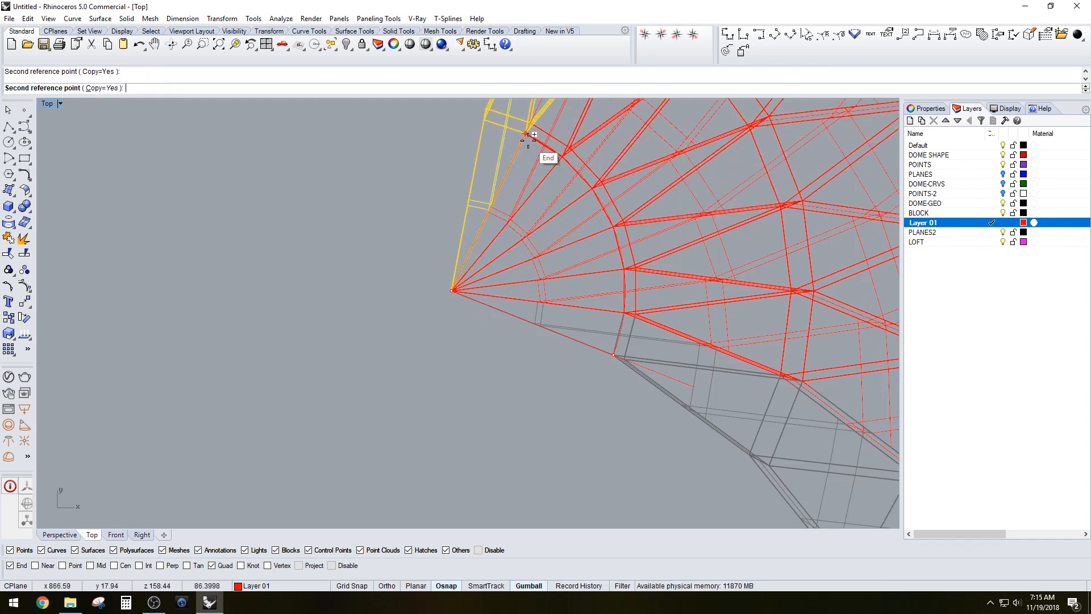
click(528, 138)
- Continue the rotated copies of the strip edge to edge from 100.8° around to the far side of the dome
scroll(529, 139, down, 6)
right_drag(528, 139, 546, 284)
scroll(526, 291, up, 4)
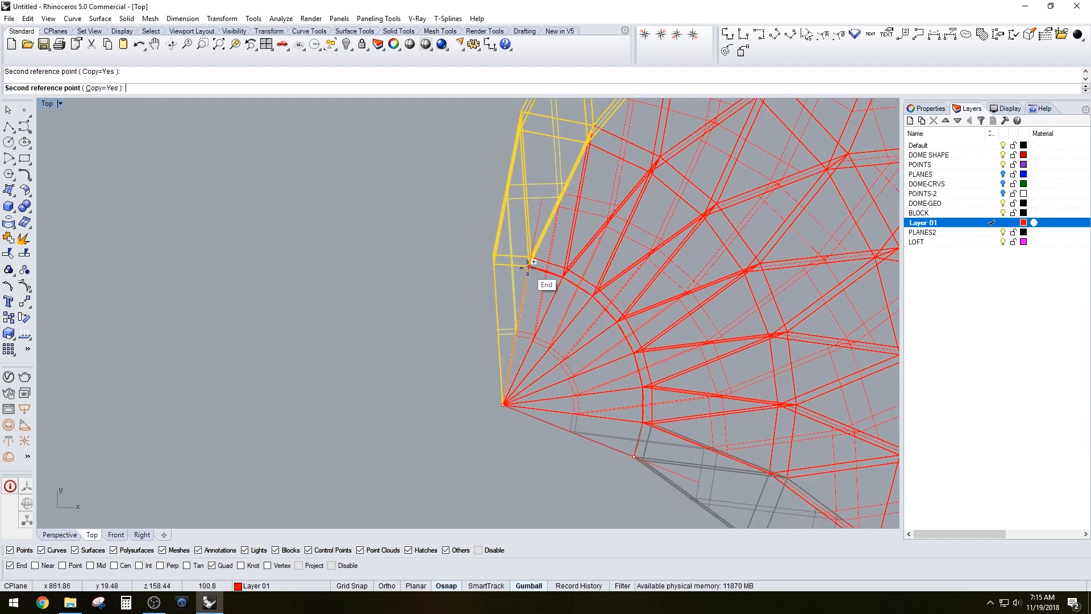
click(527, 269)
click(494, 264)
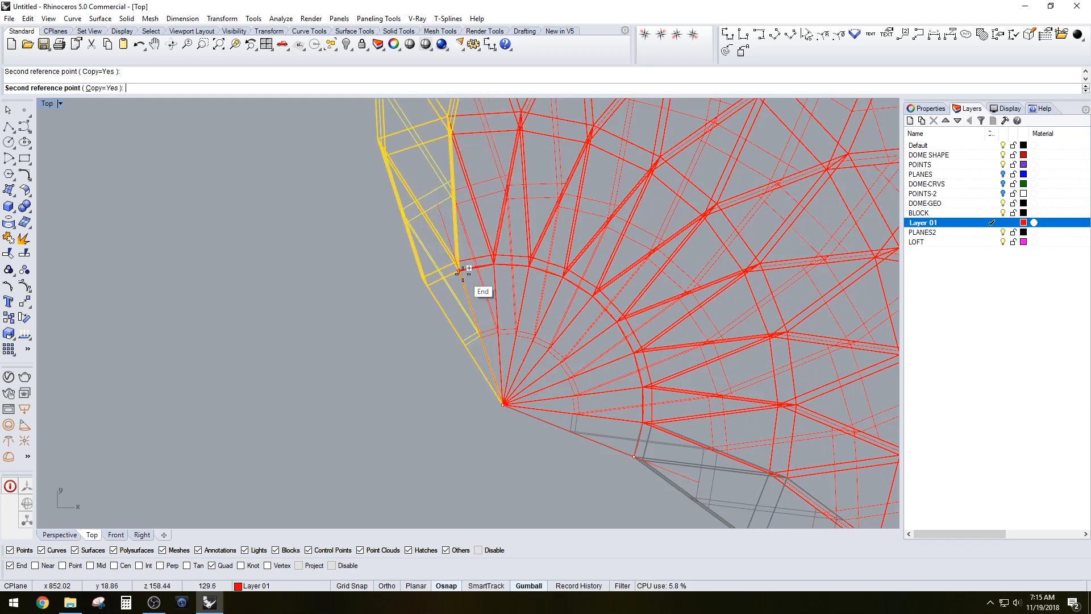
click(462, 271)
click(426, 283)
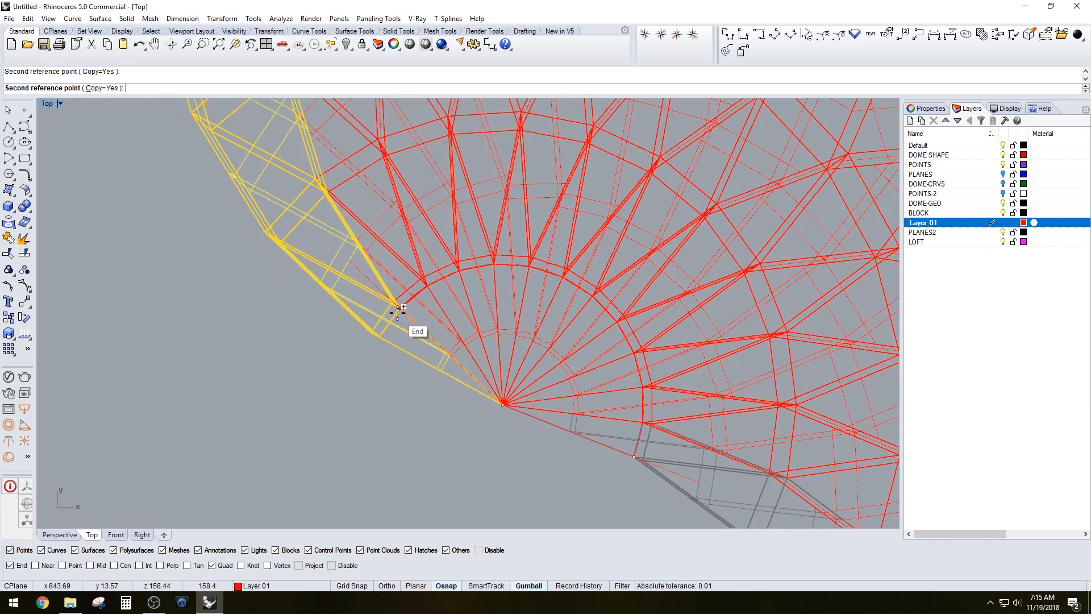
click(398, 307)
click(379, 336)
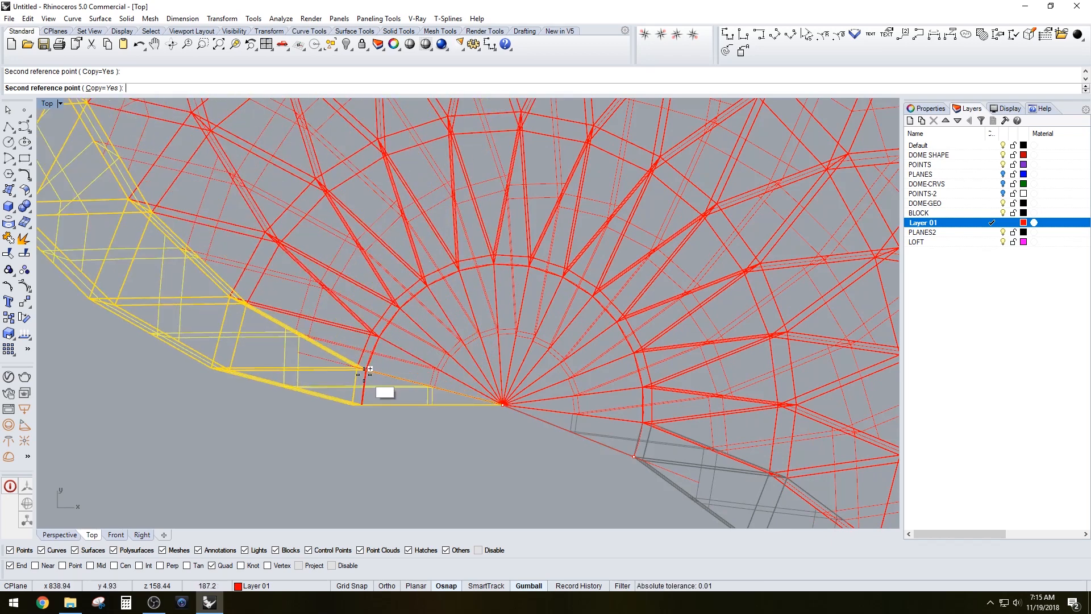
- Place the remaining rotated copies edge to edge back to the original strip, completing the full dome, and end the rotation
click(363, 403)
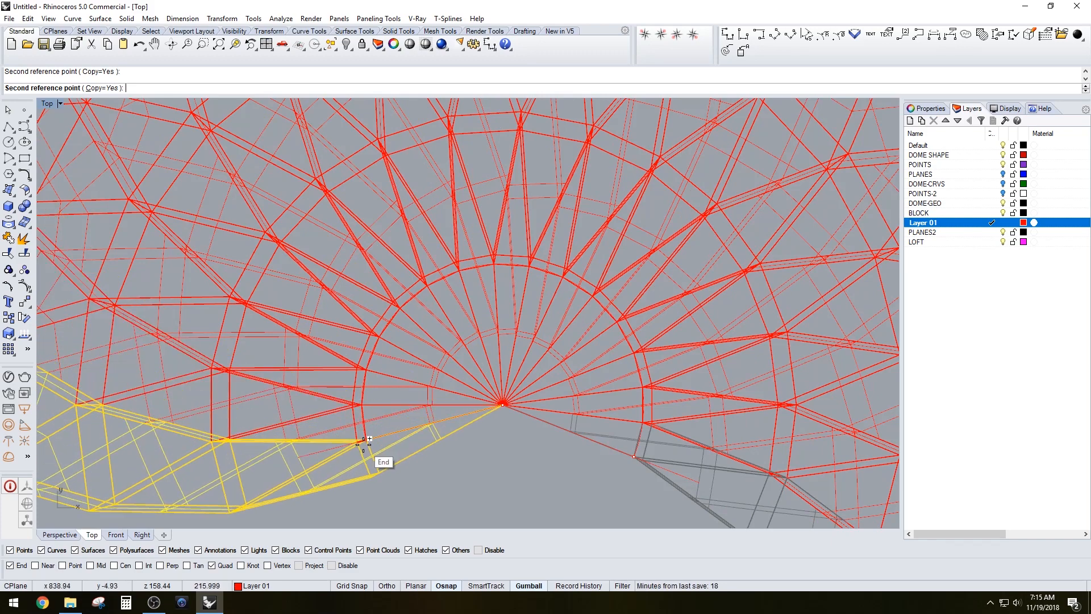
click(364, 440)
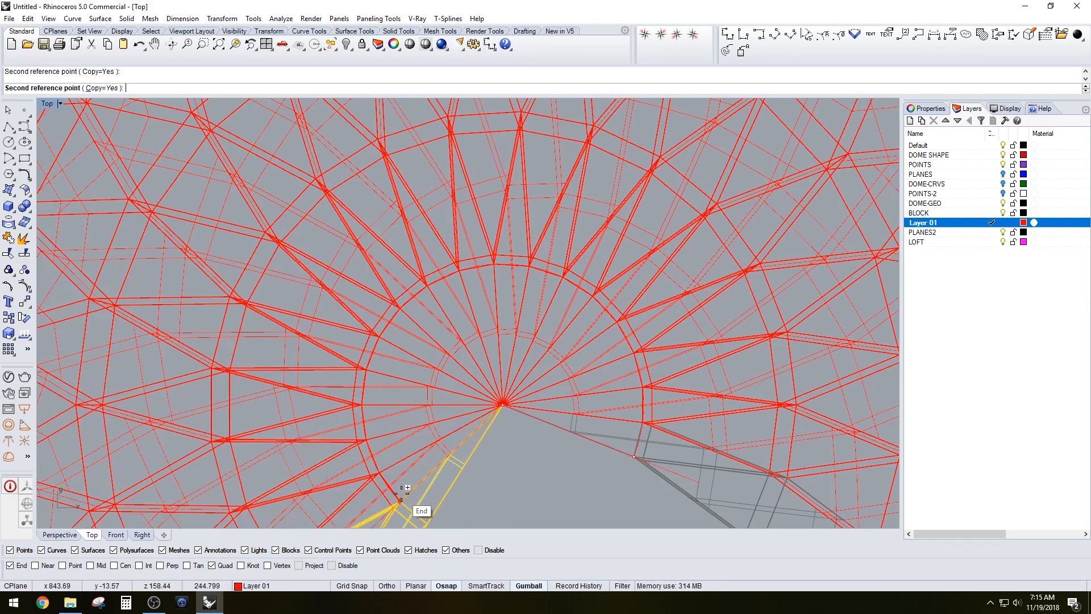
click(402, 493)
right_drag(437, 520, 413, 475)
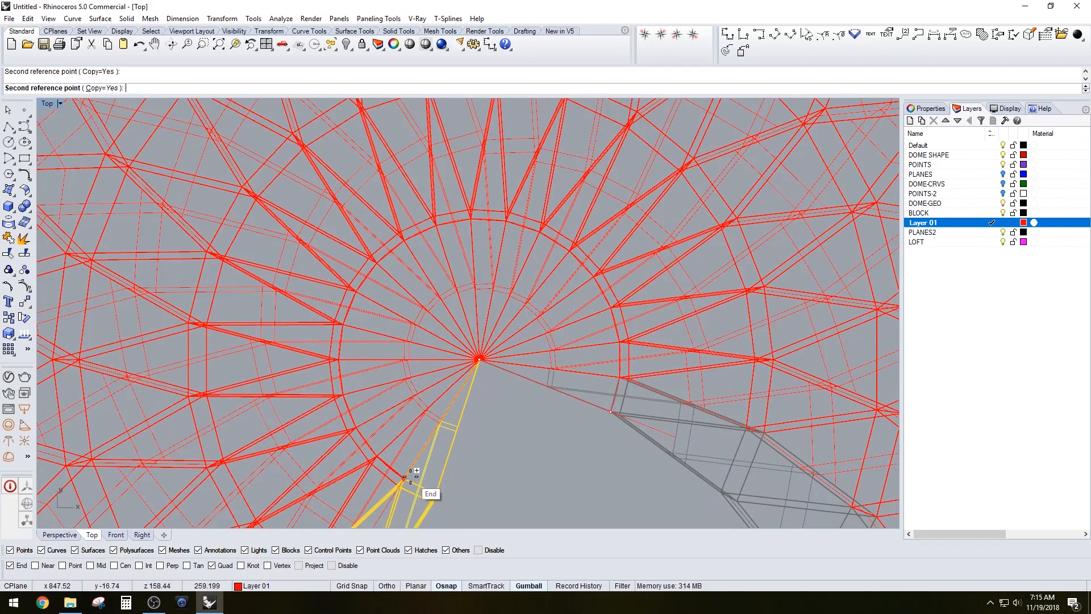
click(411, 476)
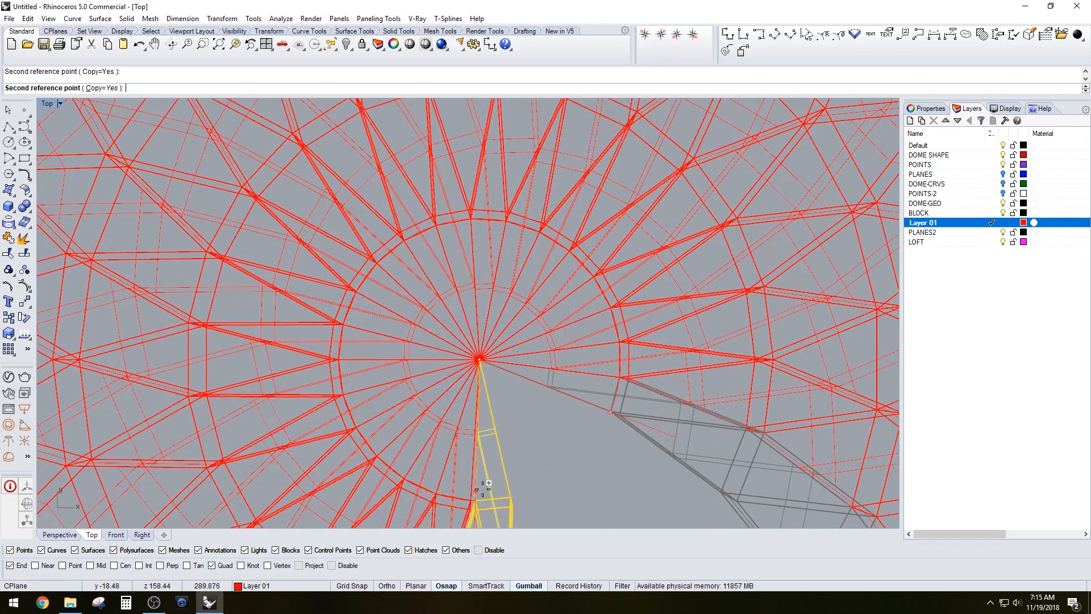
click(479, 493)
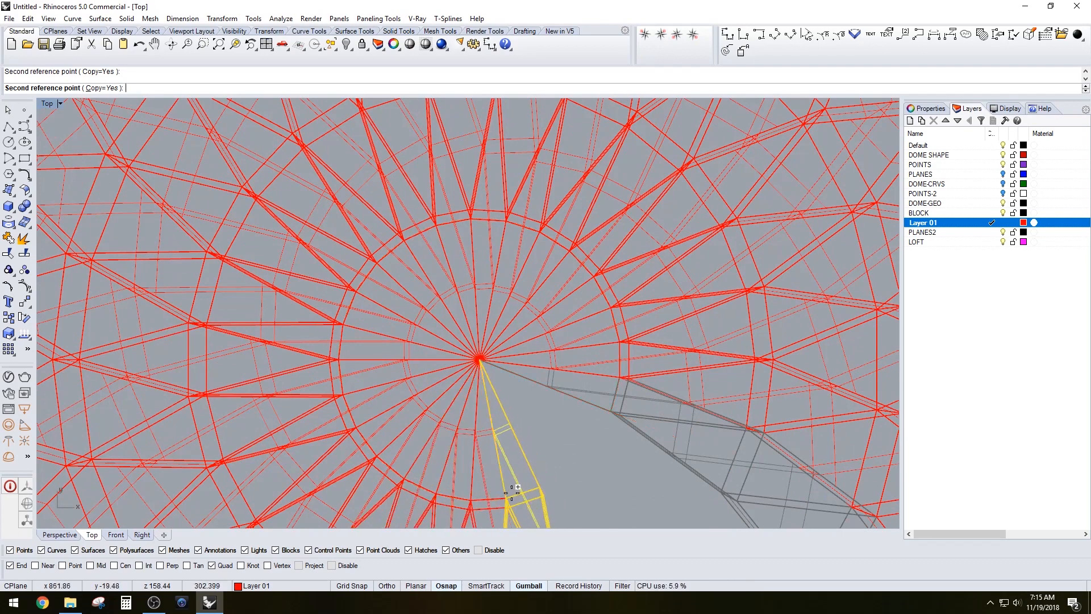
click(545, 477)
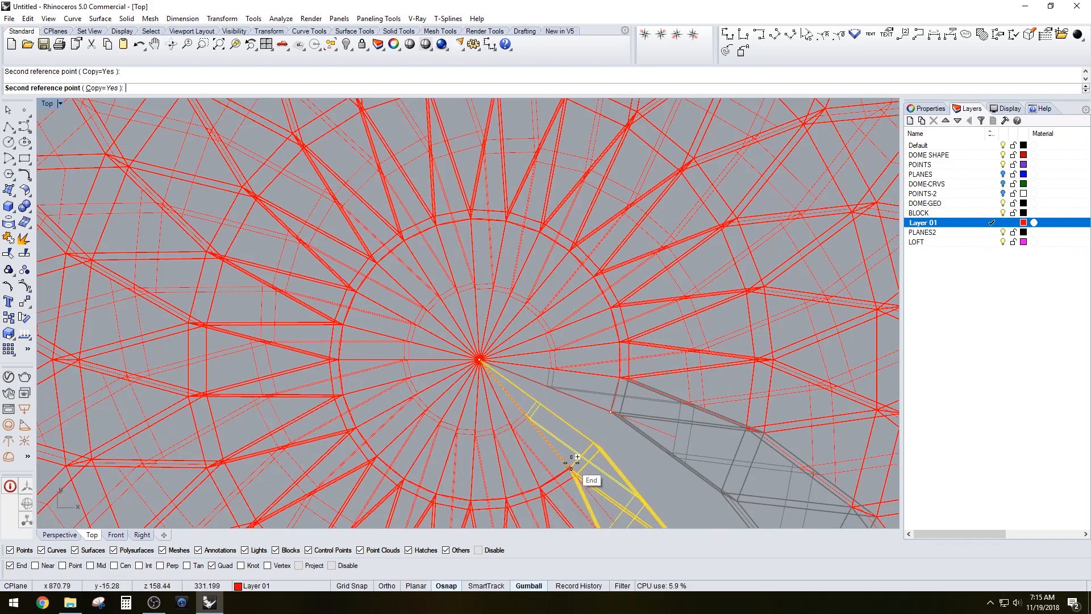
click(597, 437)
key(Return)
scroll(560, 311, down, 8)
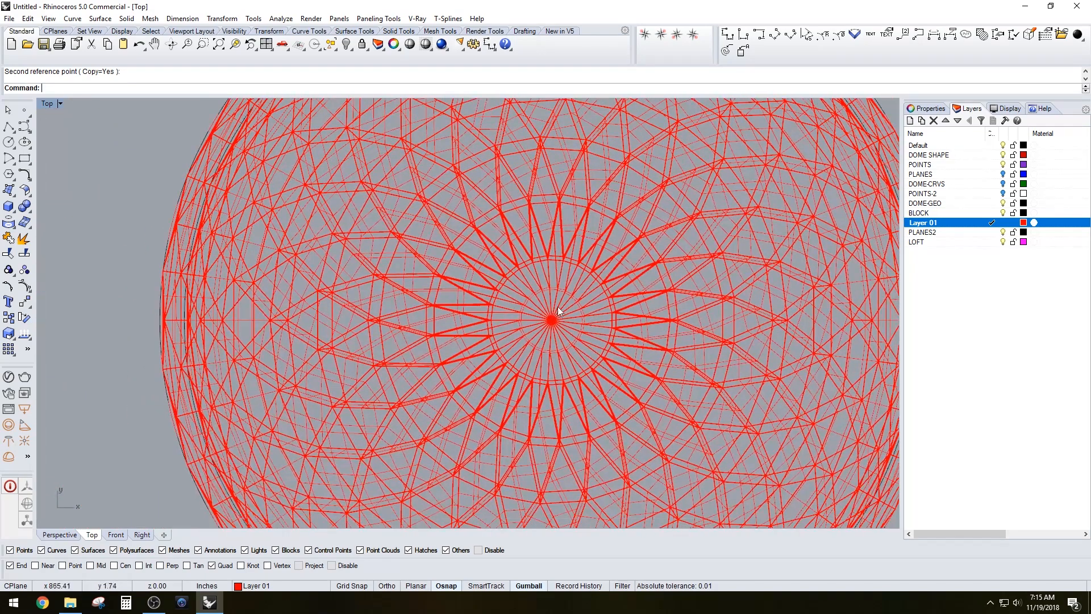
- Show the dome in a full perspective view and rename the Layer 01 layer to DOME-SOLID
double_click(54, 103)
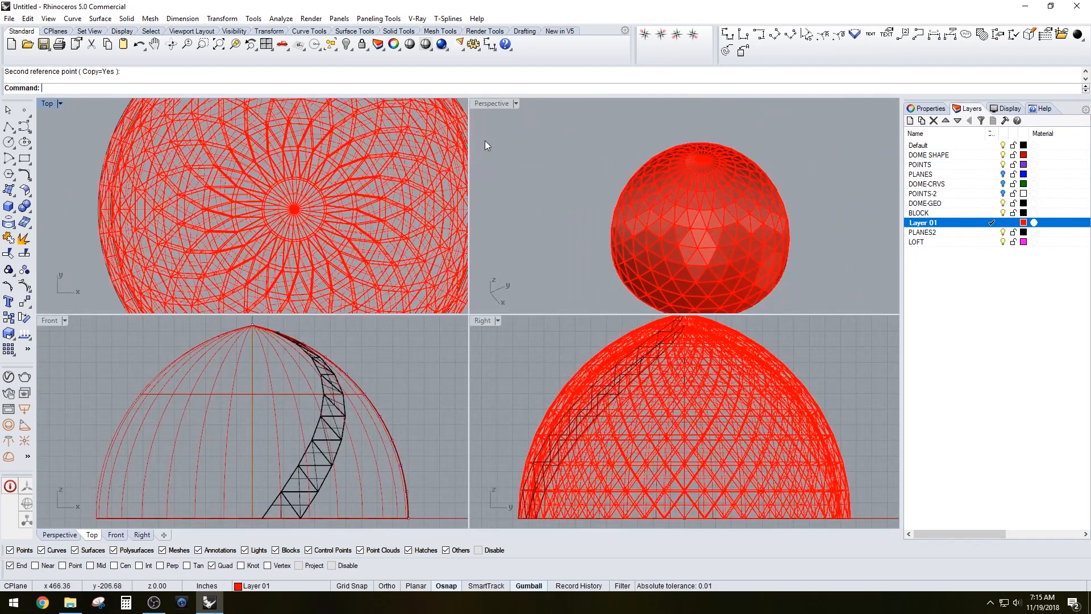
double_click(493, 104)
double_click(930, 225)
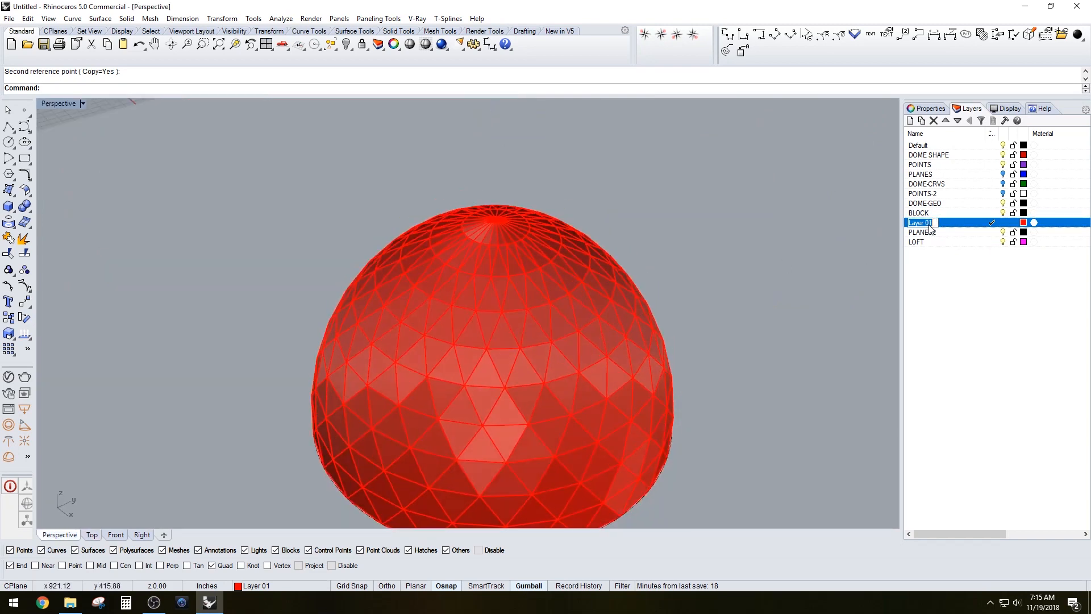
text(DOME-)
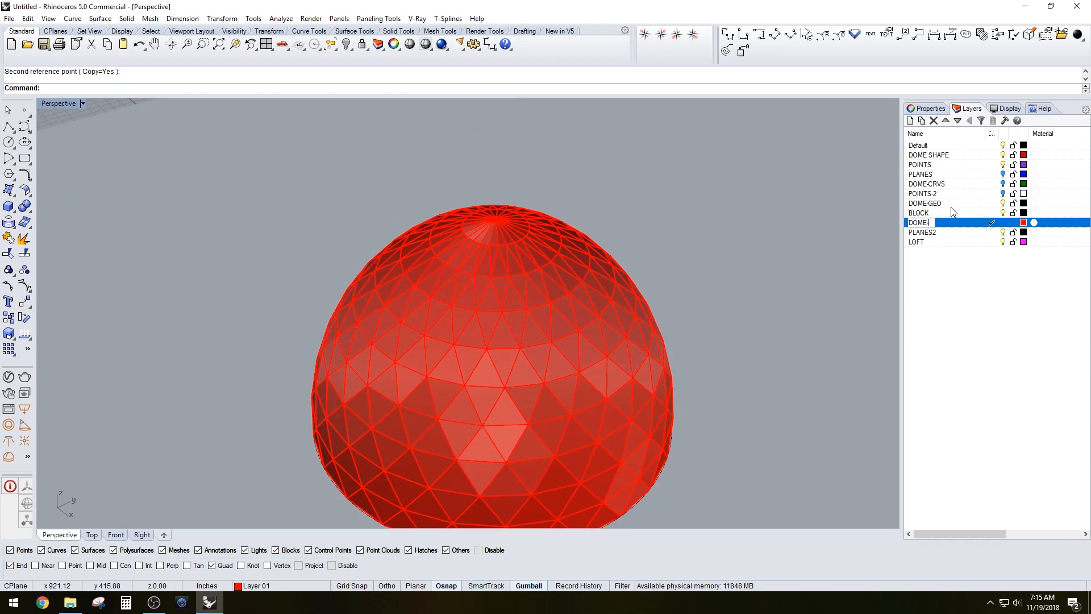
text(SOLID)
key(Return)
- Examine the finished dome's strips, the separate triangulated curves and the original dome model in perspective
click(506, 382)
right_drag(507, 417, 784, 324)
key(Delete)
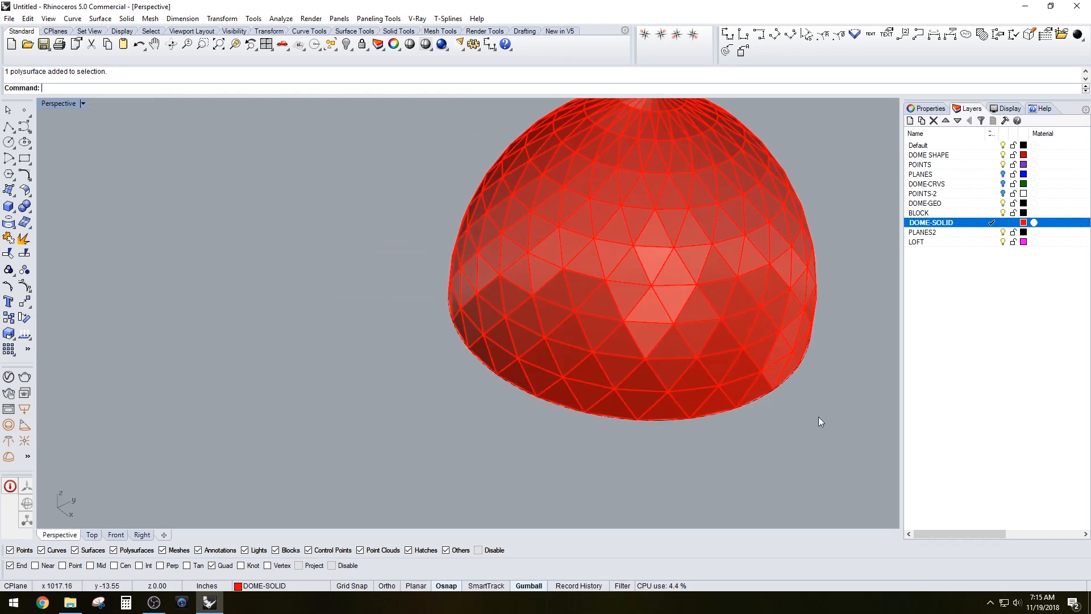
mouse_move(818, 419)
right_down()
mouse_move(674, 427)
mouse_move(731, 324)
mouse_move(461, 229)
mouse_move(531, 299)
mouse_move(566, 438)
mouse_move(732, 335)
mouse_move(343, 324)
mouse_move(316, 301)
mouse_move(563, 343)
mouse_move(828, 419)
right_up()
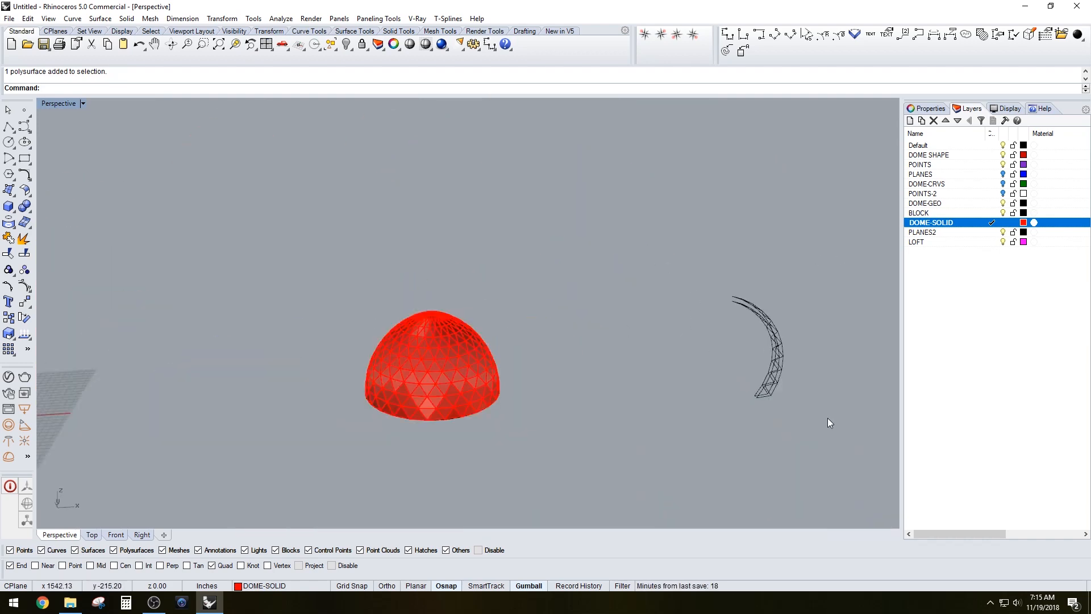
click(756, 307)
key(Escape)
drag(864, 452, 708, 244)
scroll(836, 390, up, 4)
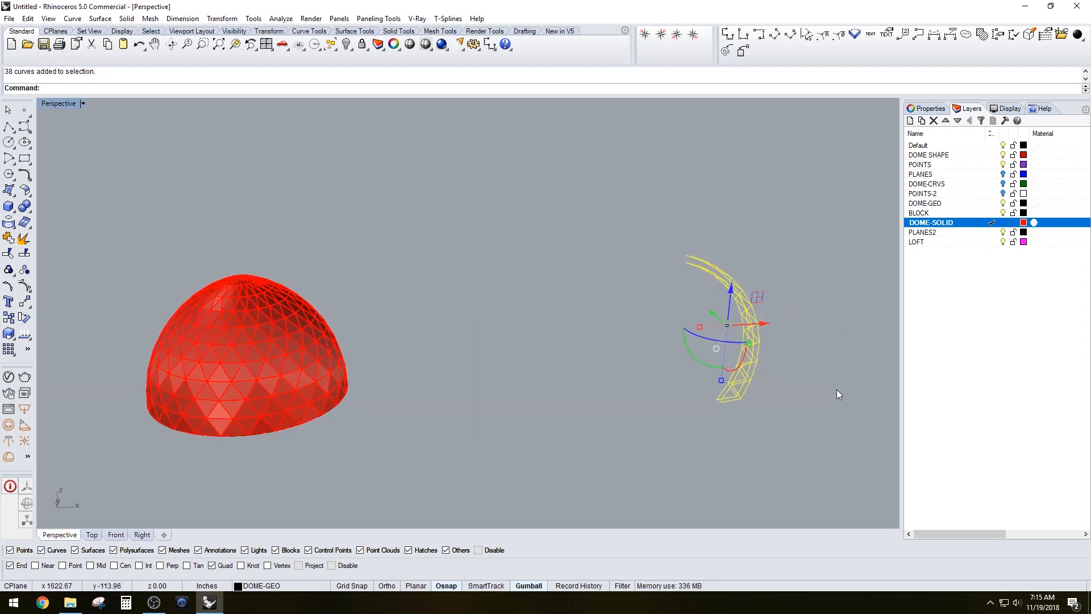
key(Escape)
right_drag(728, 306, 479, 402)
scroll(479, 400, down, 2)
drag(489, 454, 195, 274)
scroll(194, 279, down, 5)
shift+right_drag(261, 324, 167, 331)
scroll(167, 331, up, 4)
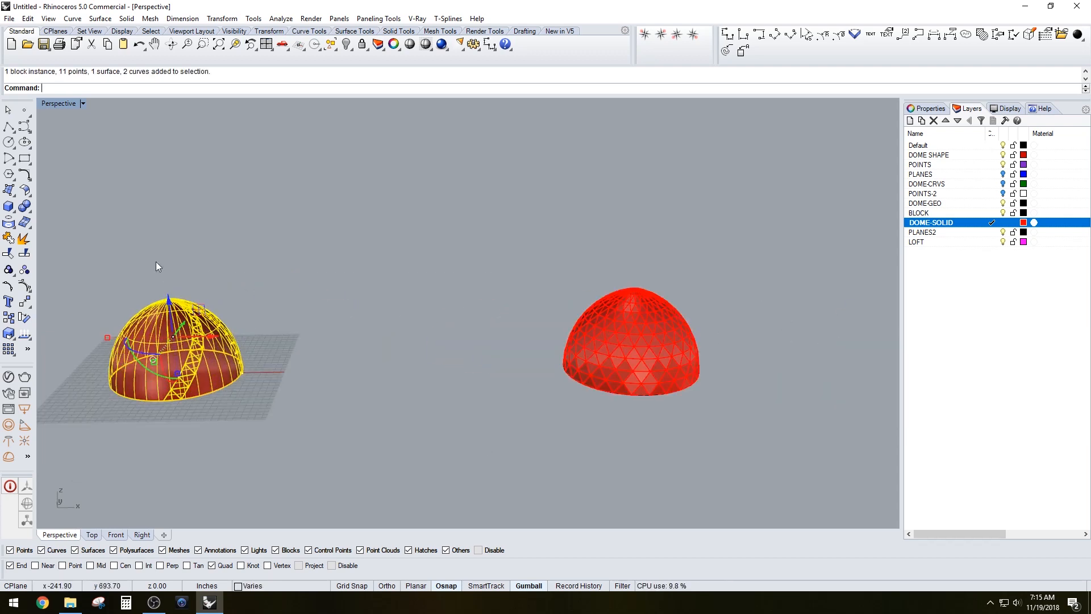
scroll(707, 360, up, 6)
key(Escape)
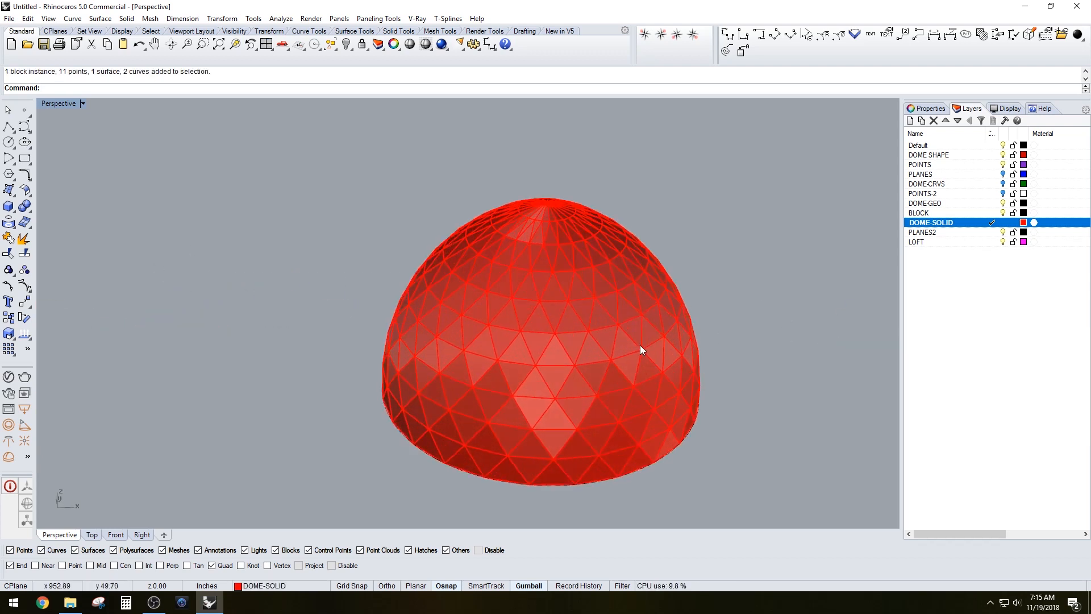
- Try to combine all the dome's strips with a Boolean union
click(621, 323)
drag(376, 265, 376, 265)
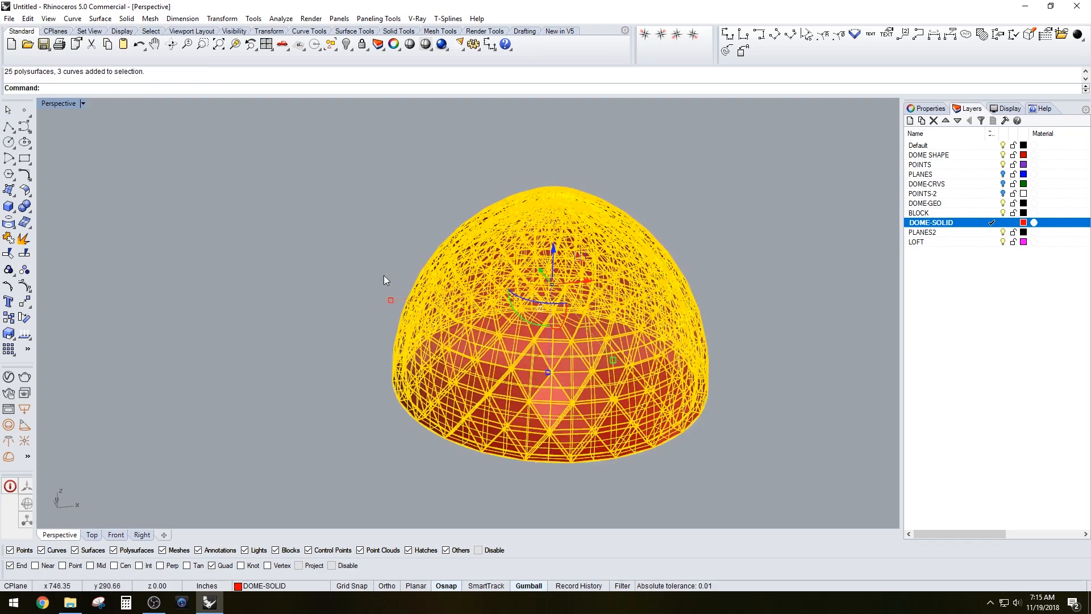
right_drag(387, 278, 506, 313)
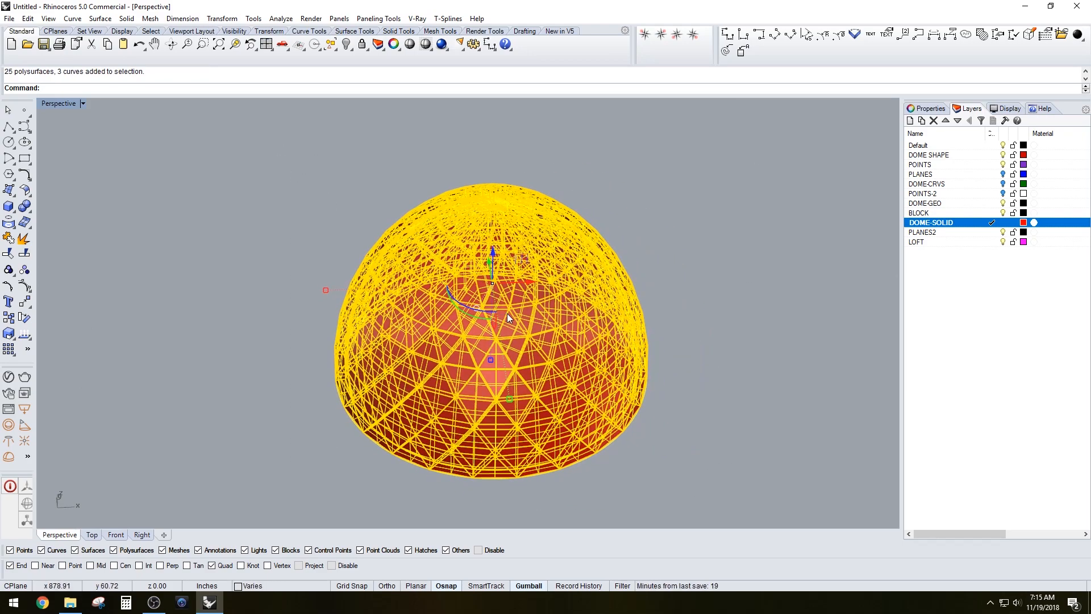
text(Bu)
key(Return)
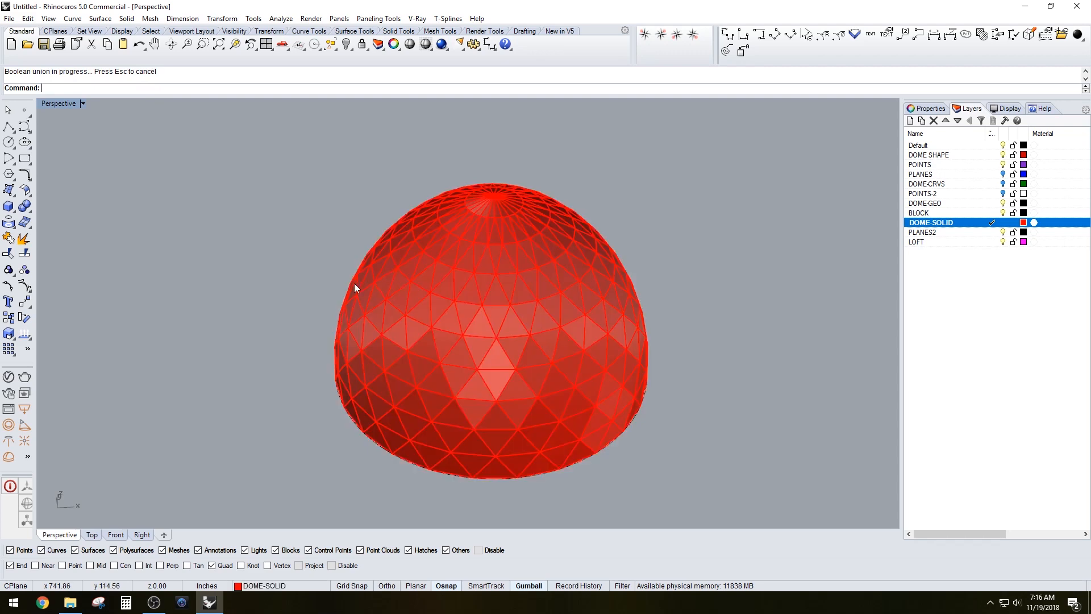
click(502, 343)
key(Escape)
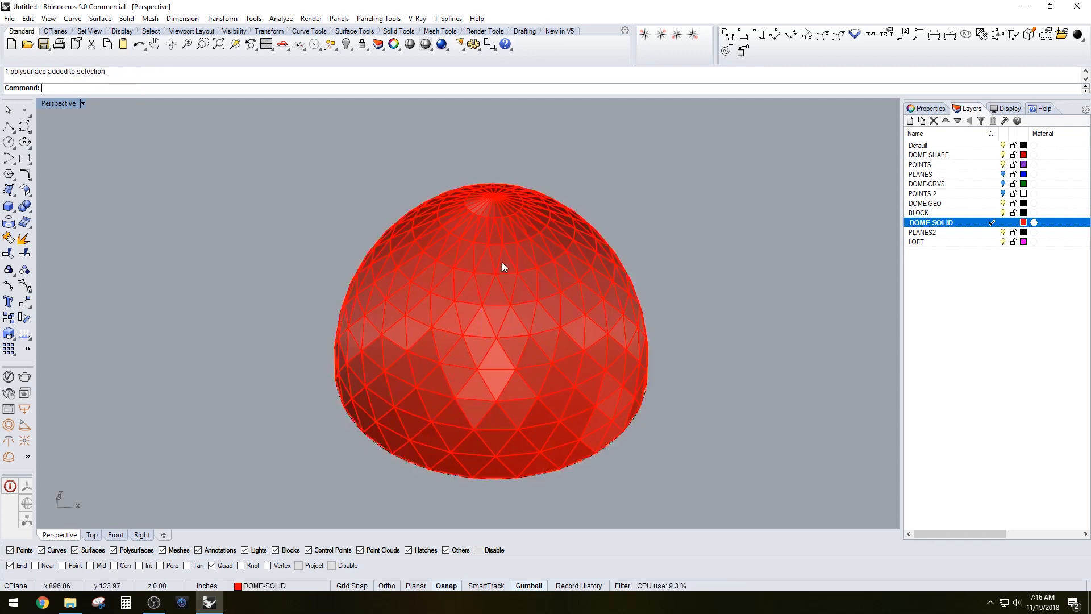
- Copy the complete dome with its base curves along the X axis, past the separate triangulated curves, in the top view
scroll(377, 220, down, 12)
scroll(244, 169, up, 2)
scroll(131, 160, up, 2)
double_click(50, 103)
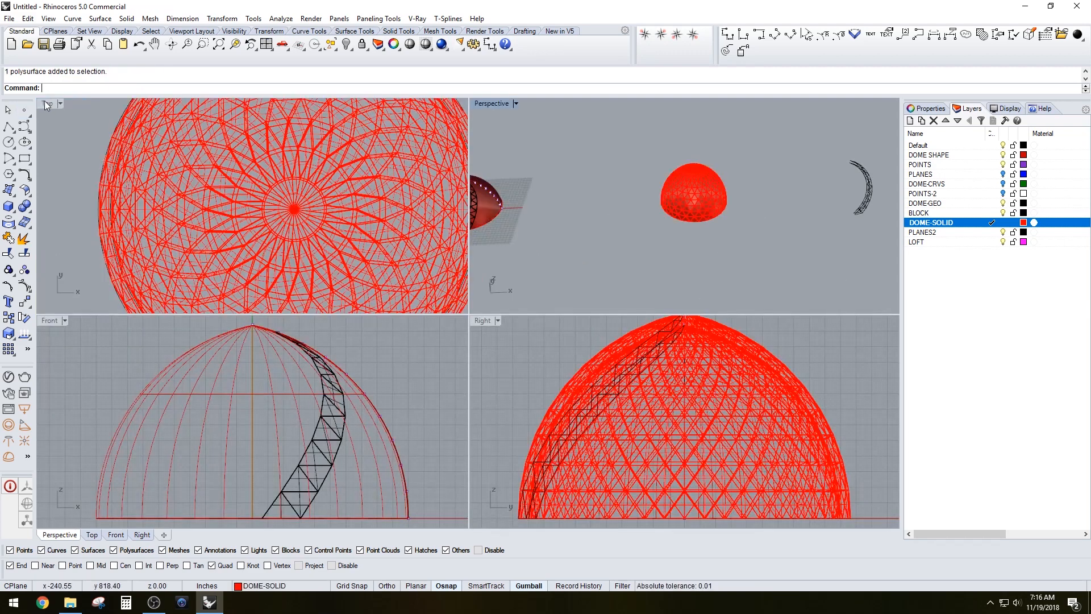
double_click(49, 103)
scroll(222, 250, down, 8)
click(415, 299)
click(635, 373)
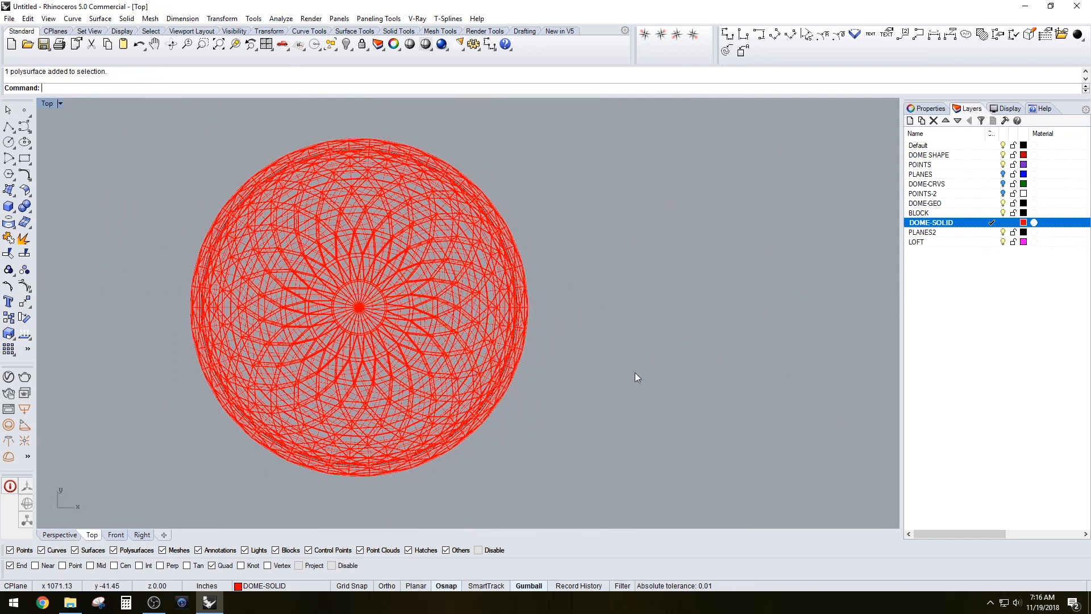
drag(219, 173, 222, 175)
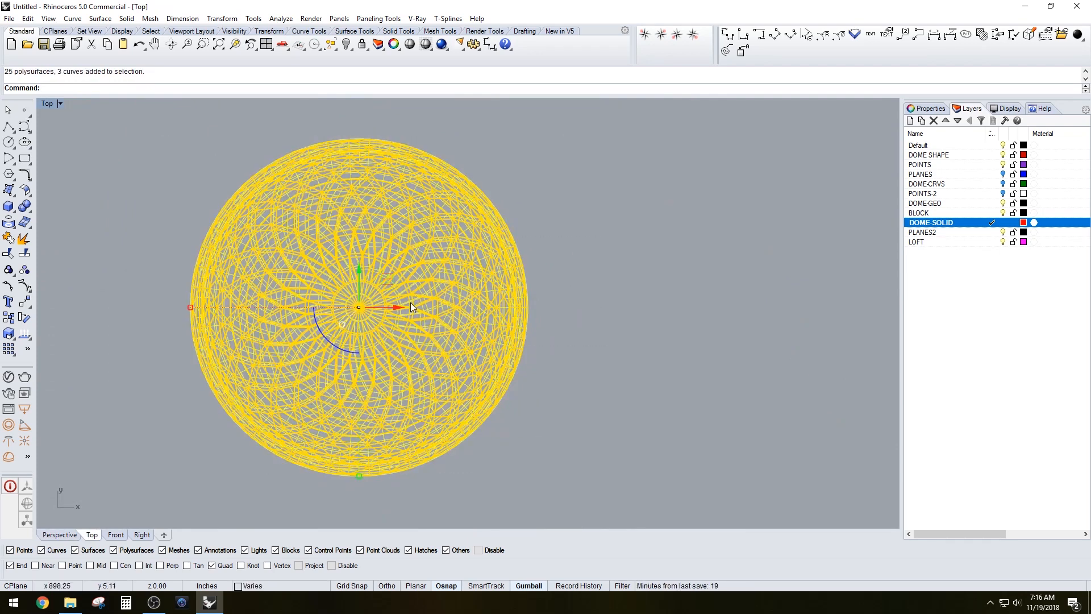
scroll(411, 307, down, 6)
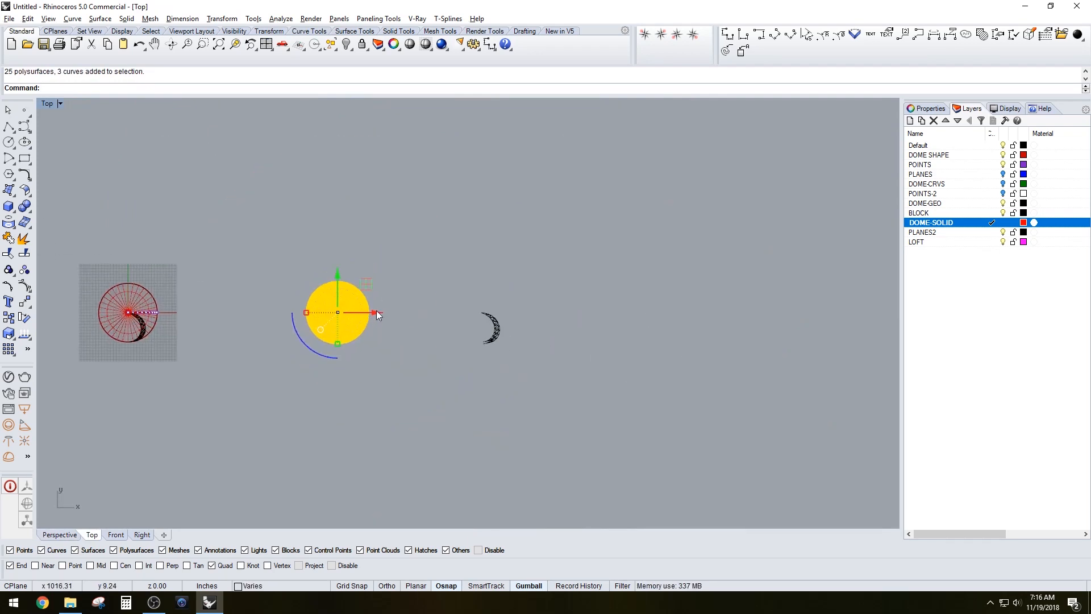
drag(376, 311, 612, 319)
key(alt)
- Combine the strips of the original rotated dome with a Boolean union and inspect the merged solid in perspective
drag(432, 361, 278, 250)
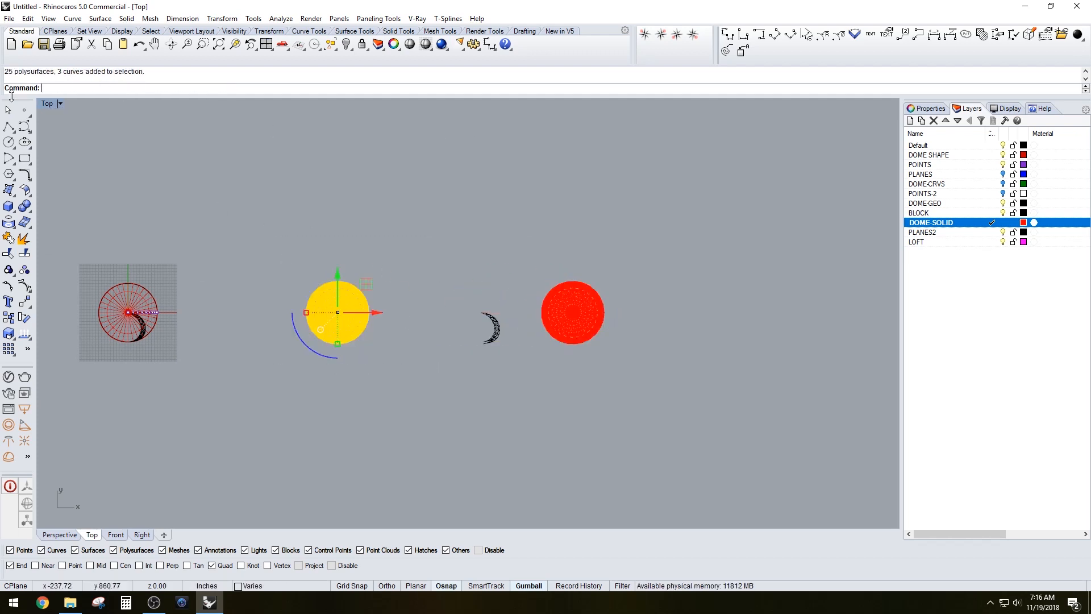
double_click(52, 104)
double_click(490, 104)
scroll(527, 289, up, 3)
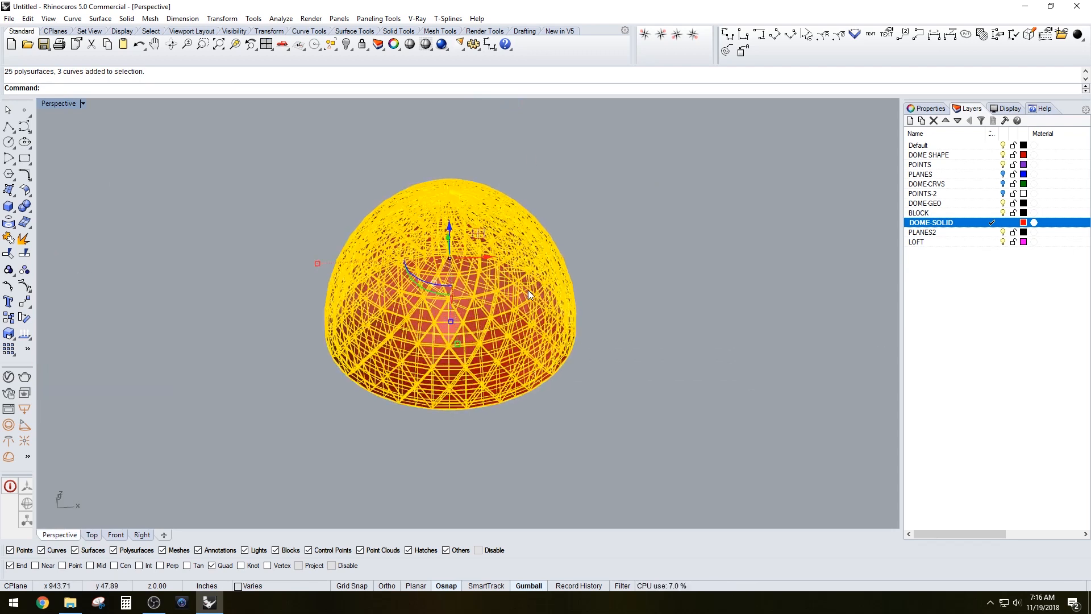
text(bu)
key(Return)
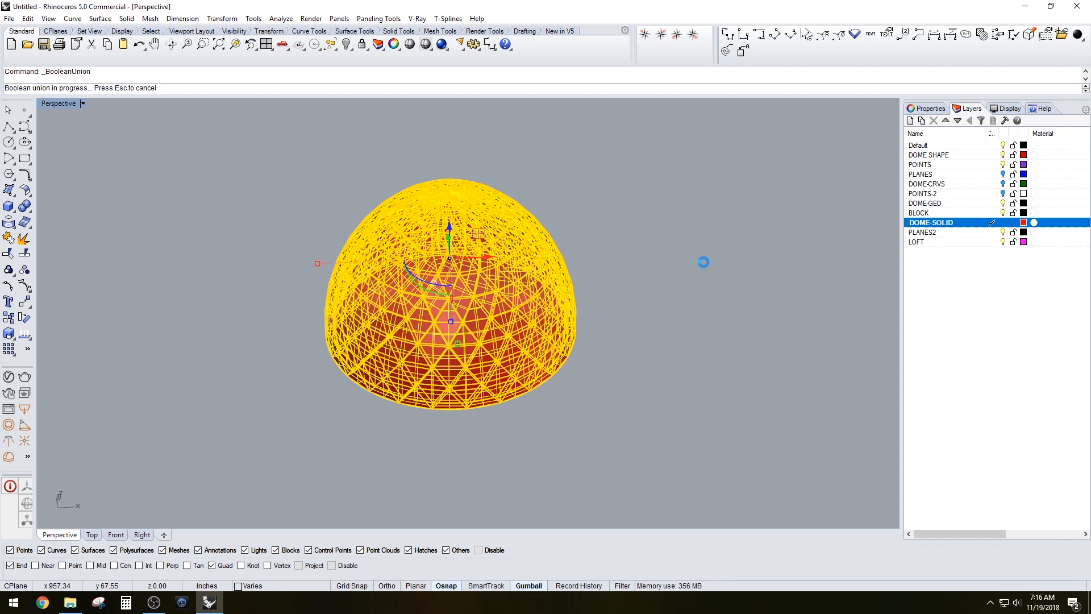
scroll(490, 244, up, 4)
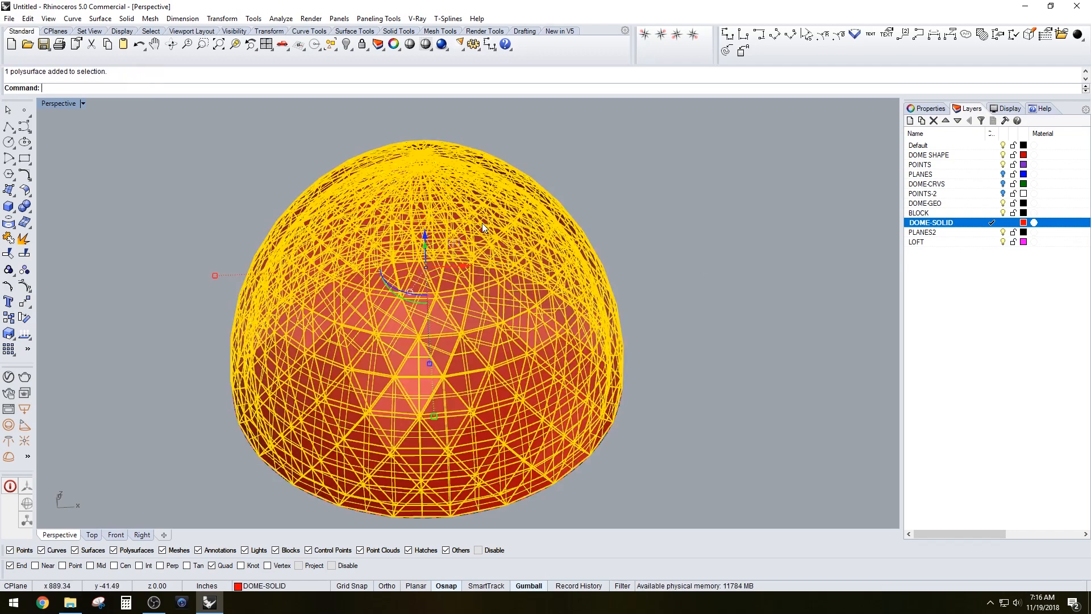
key(Escape)
right_drag(478, 308, 477, 375)
click(425, 350)
right_drag(425, 350, 560, 307)
click(709, 220)
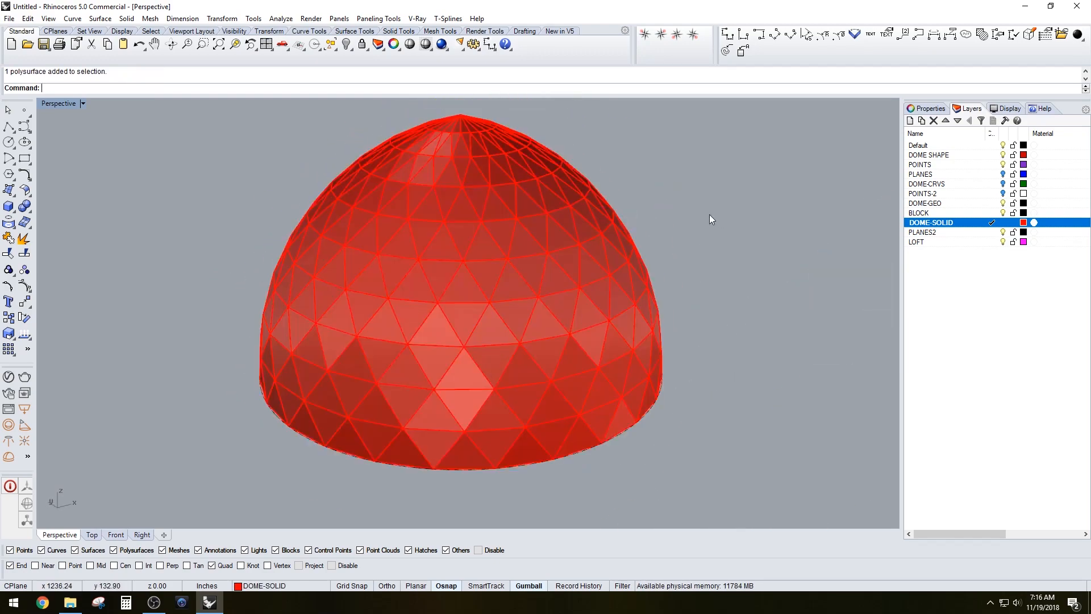
right_drag(709, 220, 684, 244)
- Undo the Boolean union of the dome's strips, keeping the dome copy
key(ctrl+z)
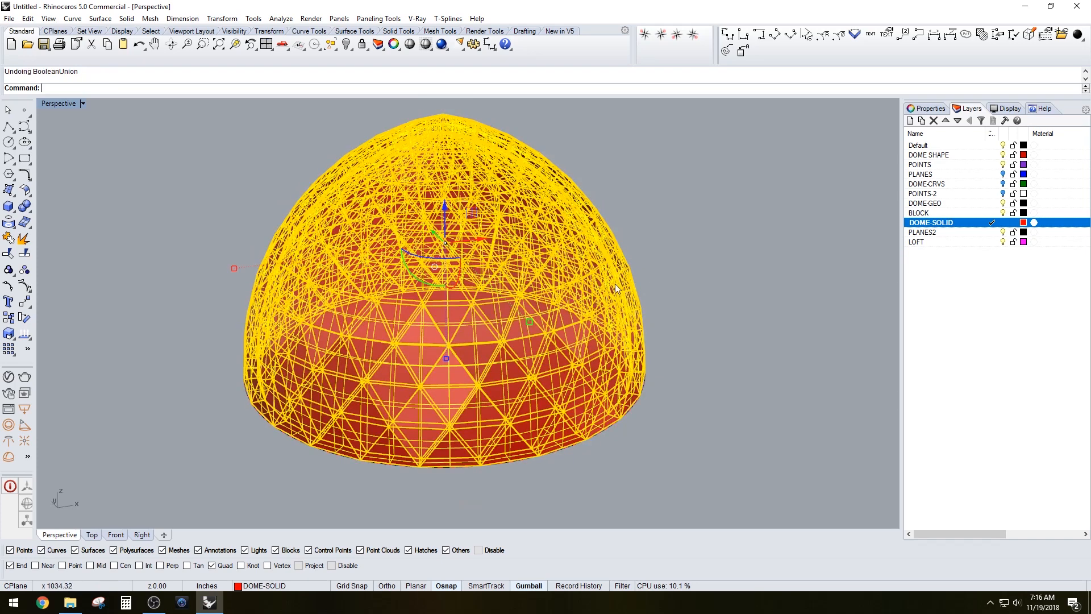
key(Escape)
click(493, 403)
click(687, 317)
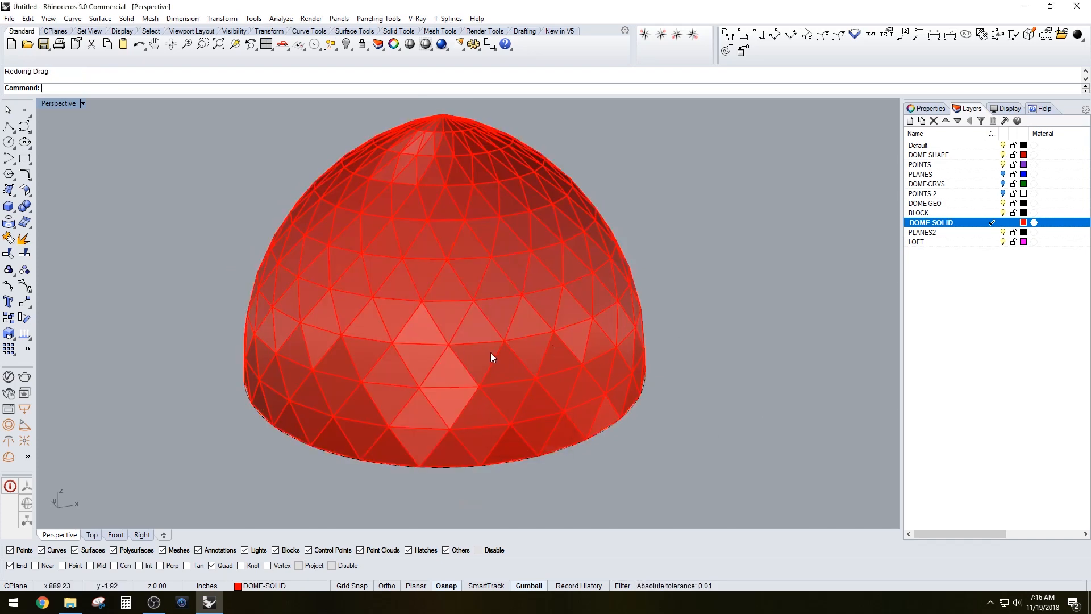
- Delete all the dome's strips except one, keeping the base circles
drag(379, 131, 381, 132)
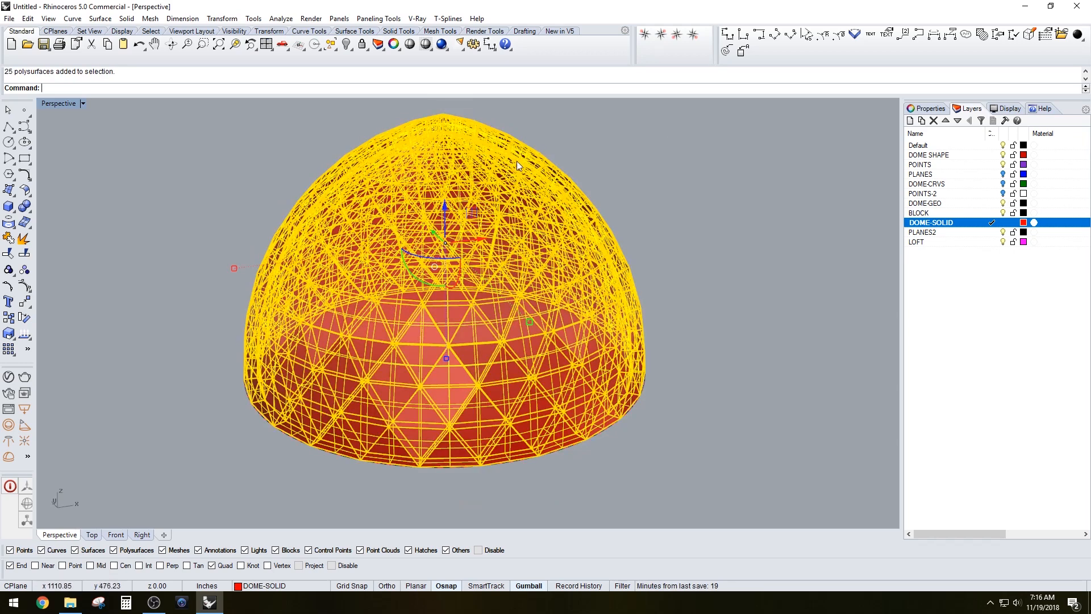
key(Delete)
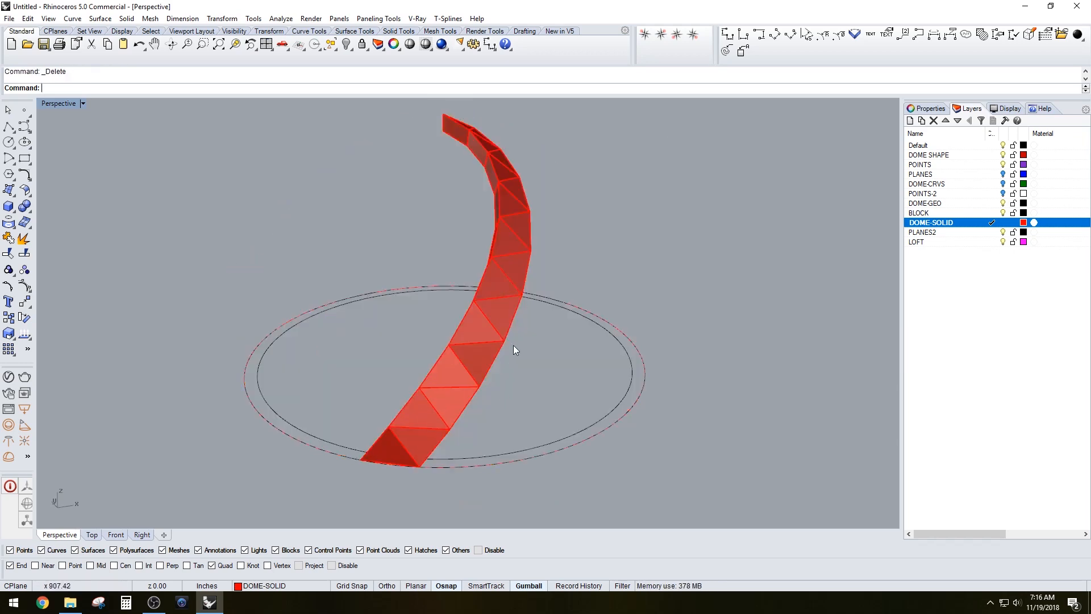
right_drag(514, 348, 524, 310)
- Check the remaining strip's object type in its properties
click(516, 405)
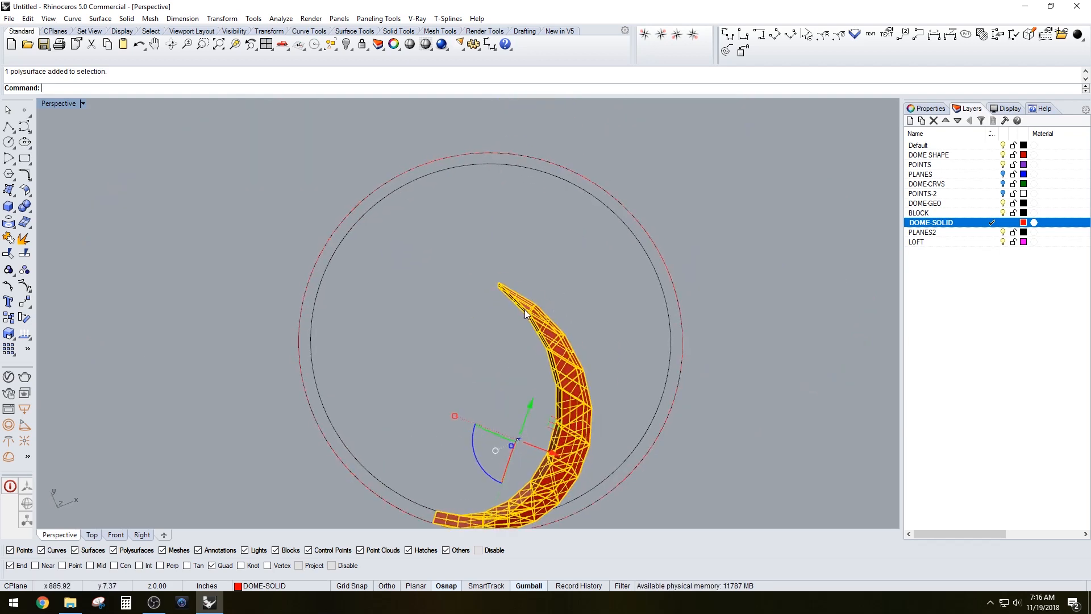
click(929, 109)
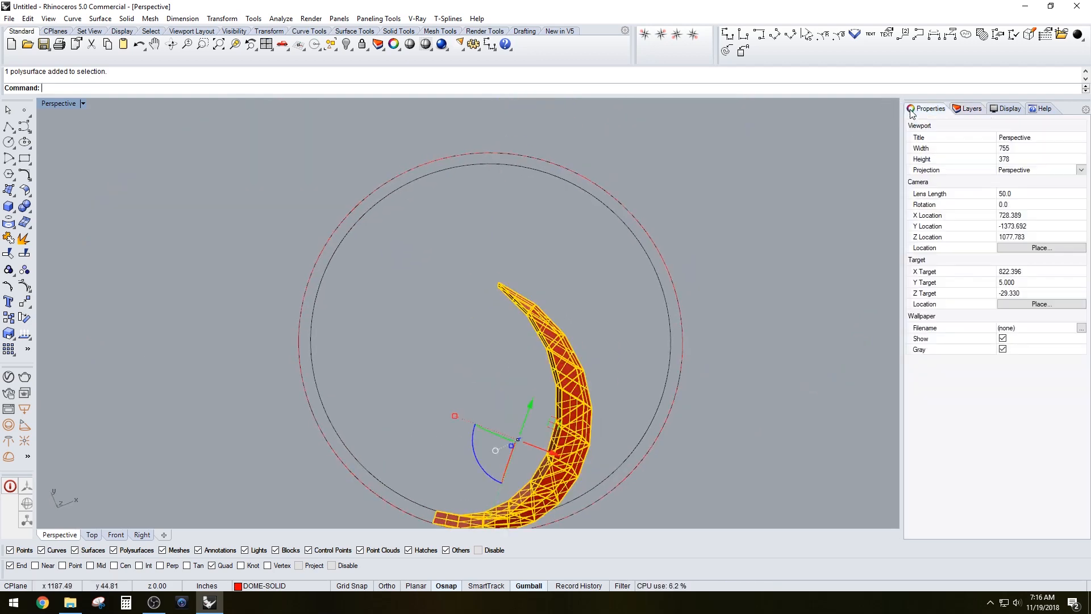
right_drag(619, 300, 632, 283)
click(739, 244)
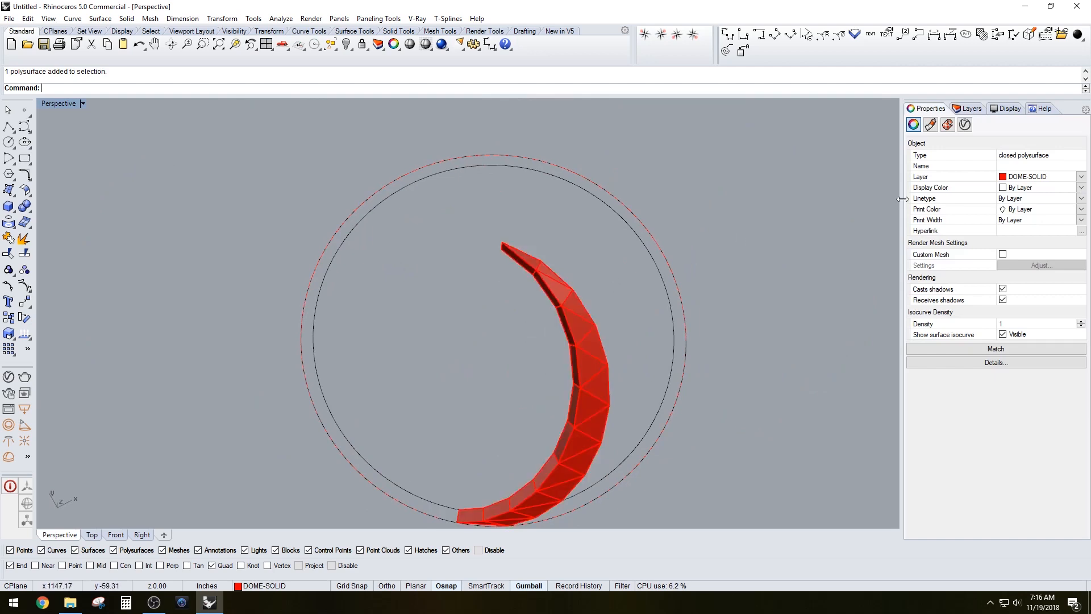
- Define the remaining strip as a block named Block 02, with its base point at the strip's upper tip
click(550, 270)
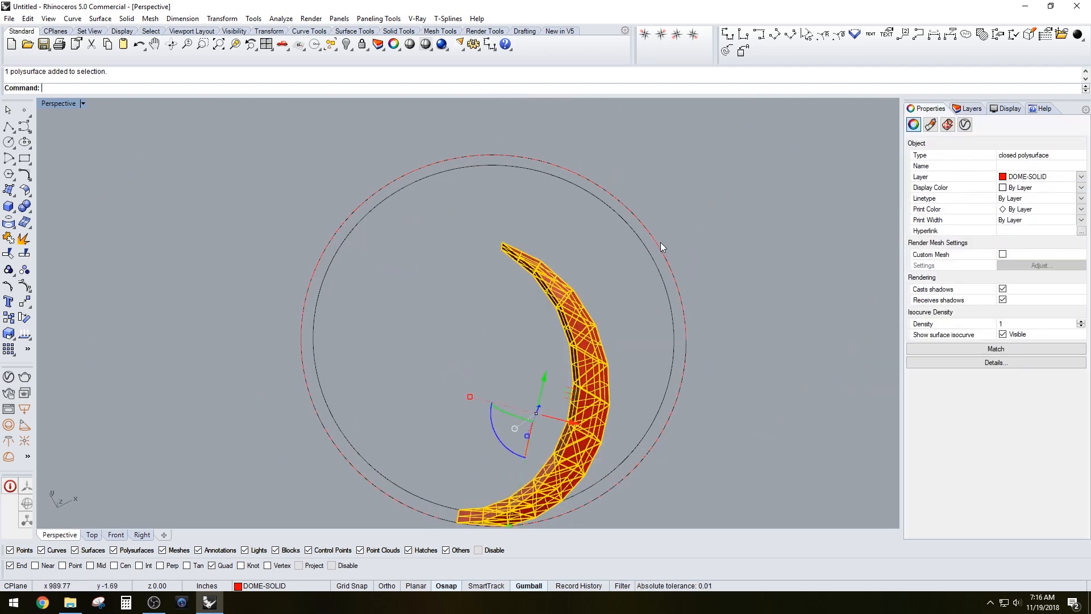
scroll(661, 243, up, 2)
right_drag(560, 274, 573, 254)
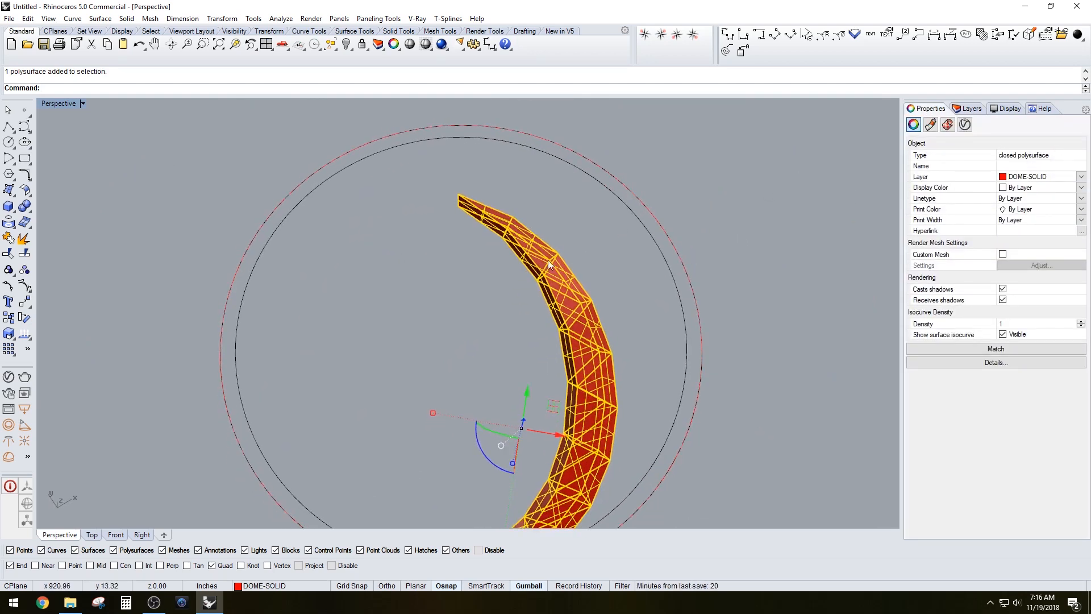
text(Block)
key(Return)
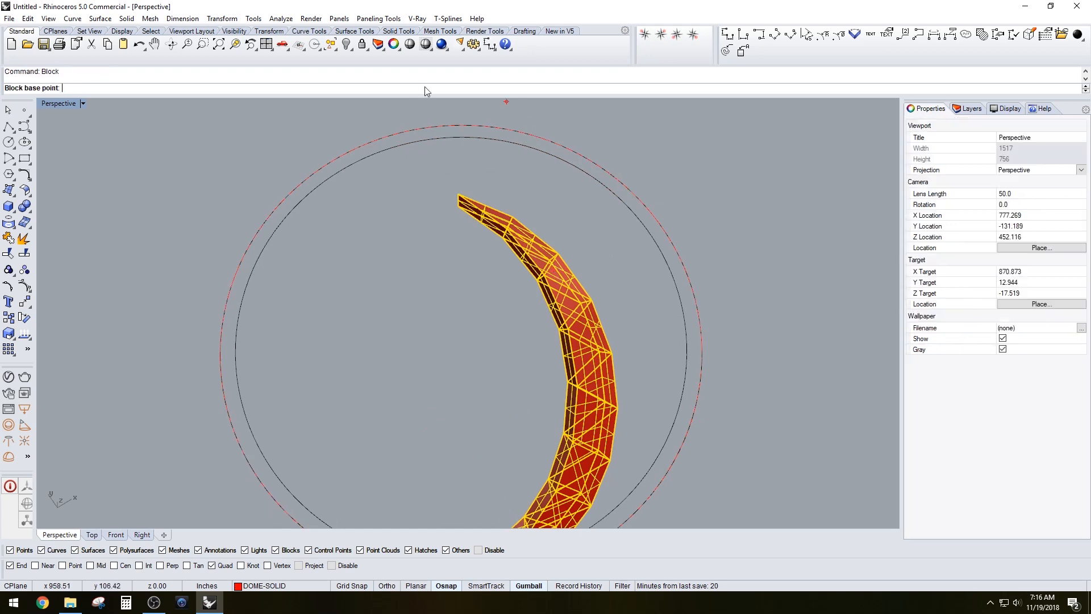
click(458, 195)
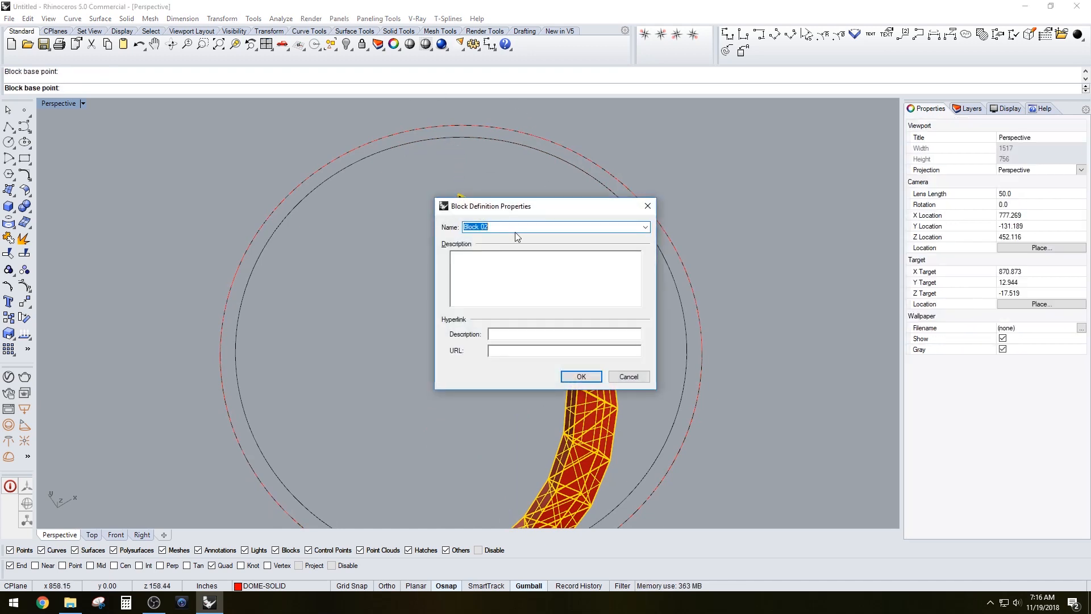
click(581, 377)
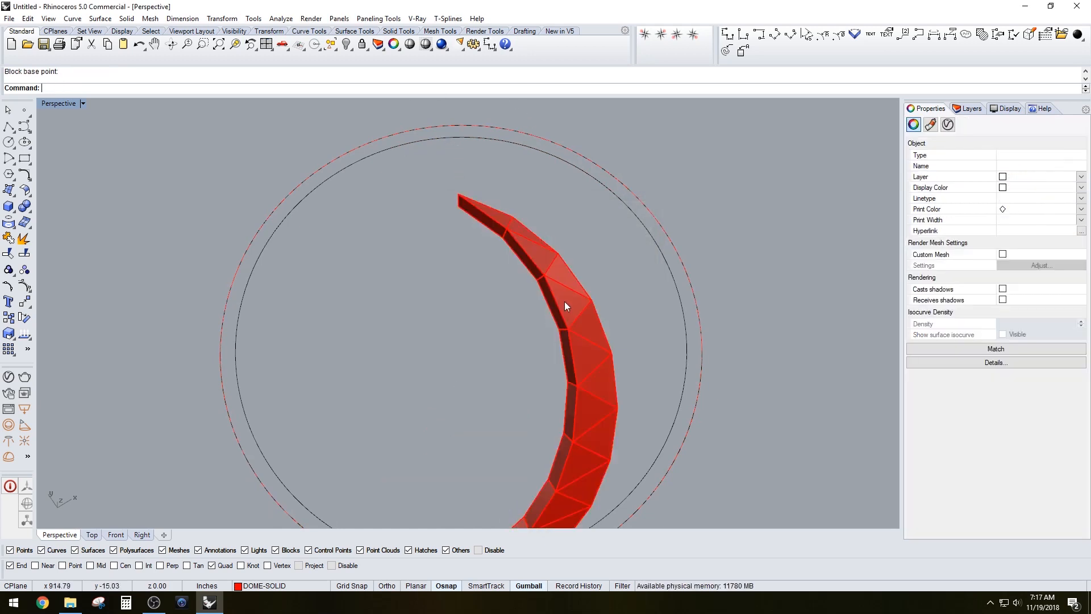
- Open the strip's block, Block 02, for editing and make PLANES2 the current layer
double_click(564, 301)
right_drag(587, 341, 449, 280)
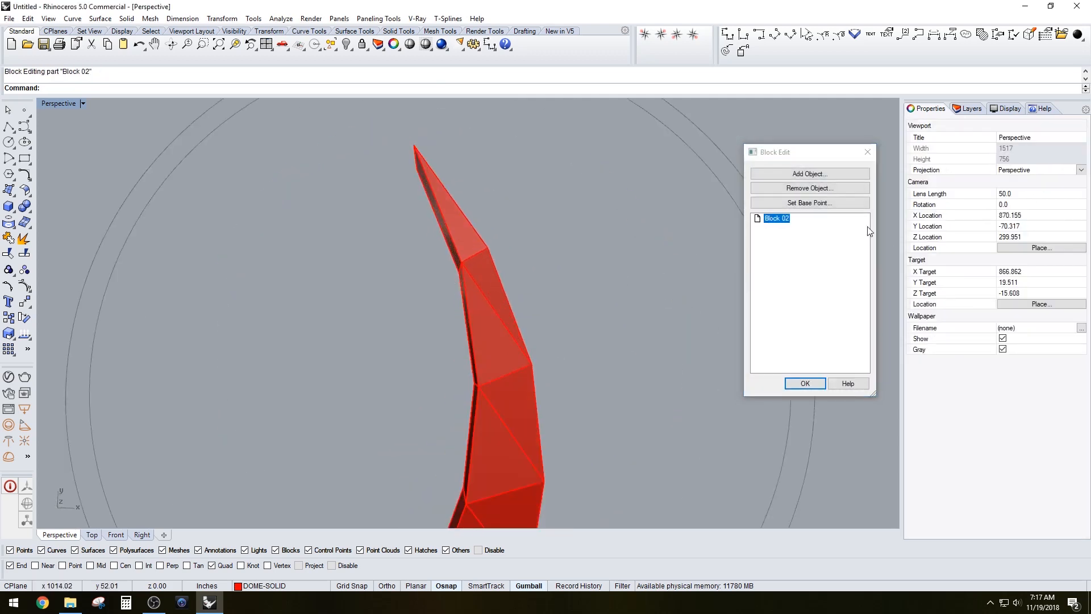
right_drag(596, 253, 519, 227)
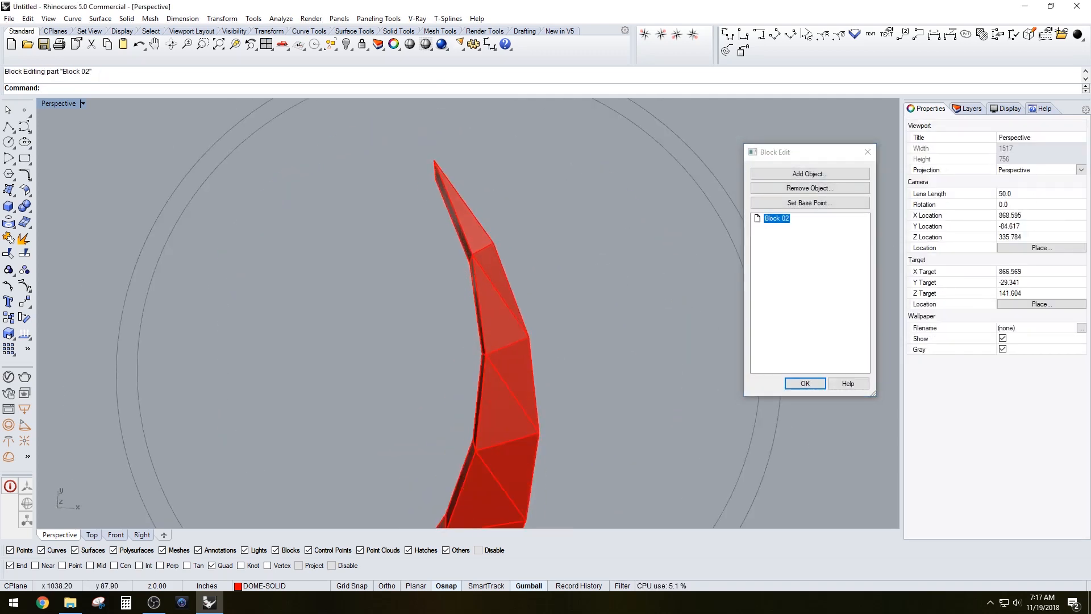
click(967, 109)
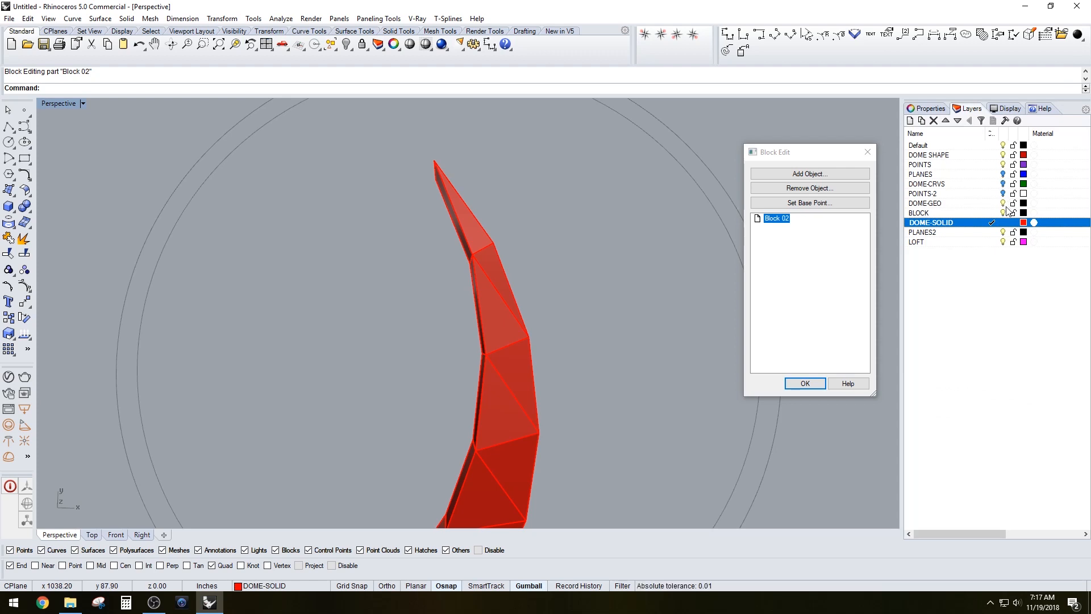
click(992, 232)
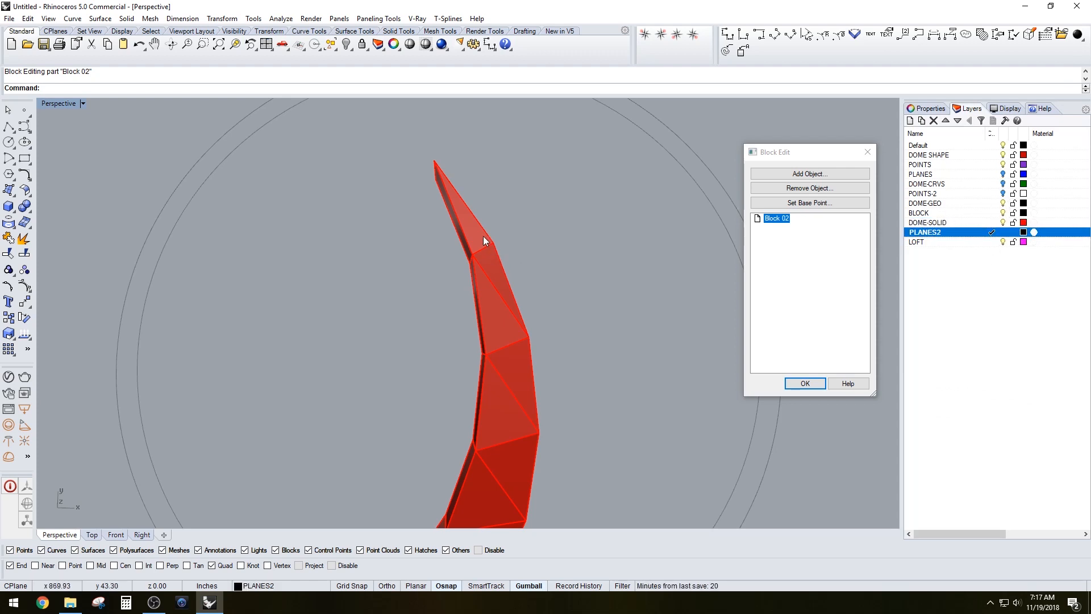
- Duplicate the borders of two neighbouring triangular faces on the outer side of the strip, in its lower half
scroll(483, 236, up, 1)
scroll(509, 281, down, 3)
mouse_move(559, 353)
right_down()
mouse_move(578, 325)
mouse_move(526, 397)
mouse_move(540, 361)
right_up()
shift+right_drag(540, 361, 540, 388)
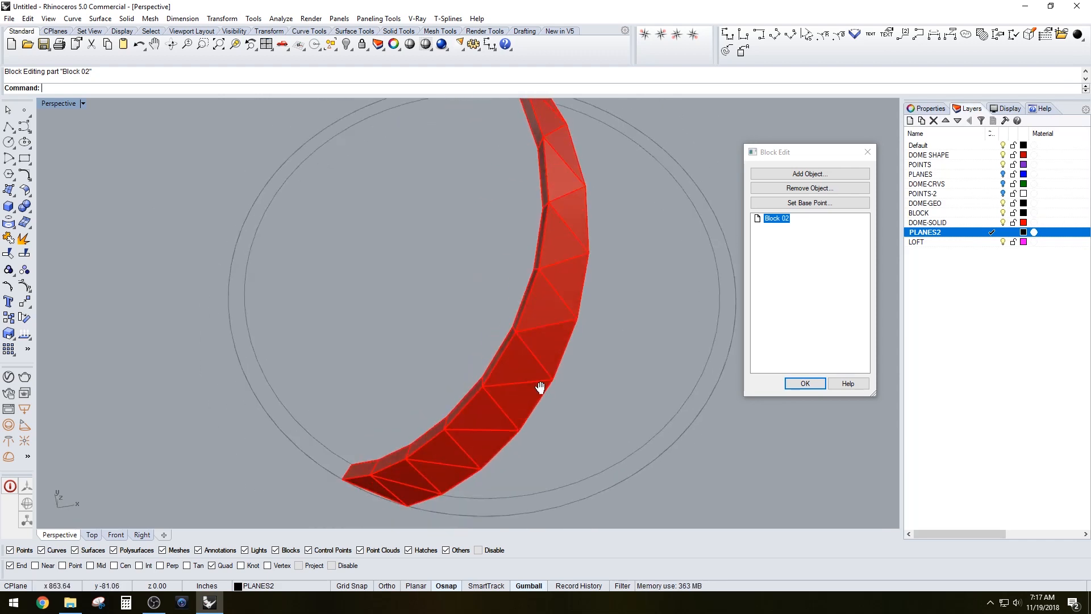
scroll(535, 317, up, 5)
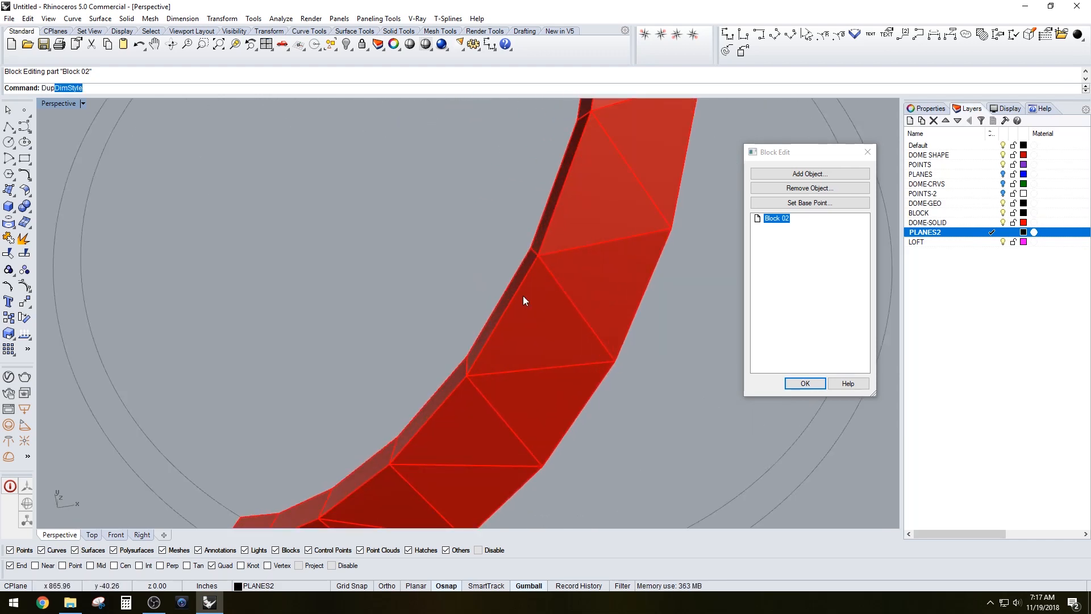
text(b)
key(Return)
click(533, 311)
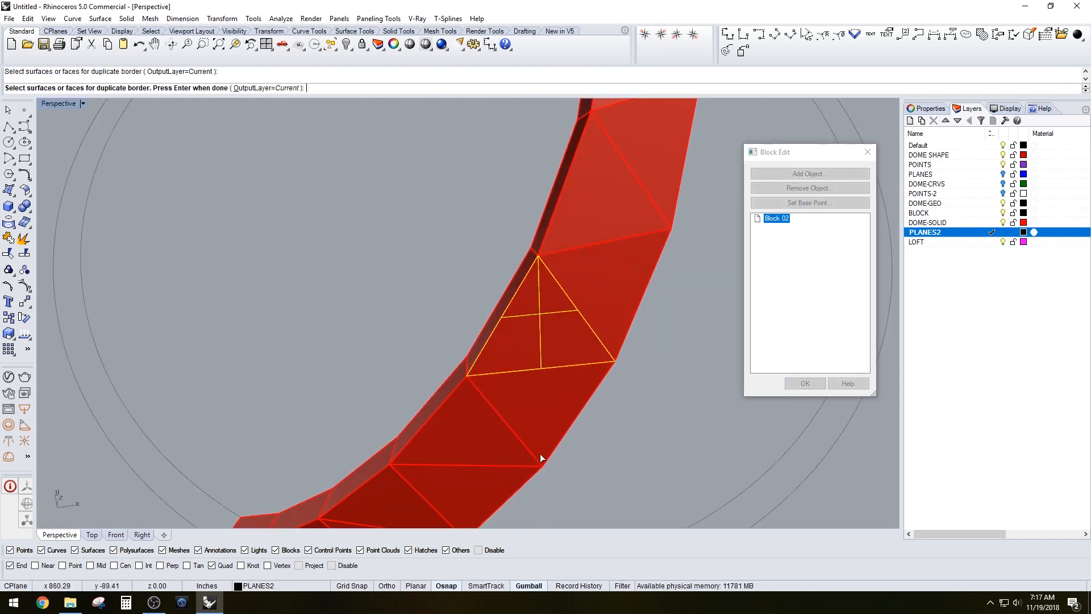
click(536, 408)
ctrl+click(571, 417)
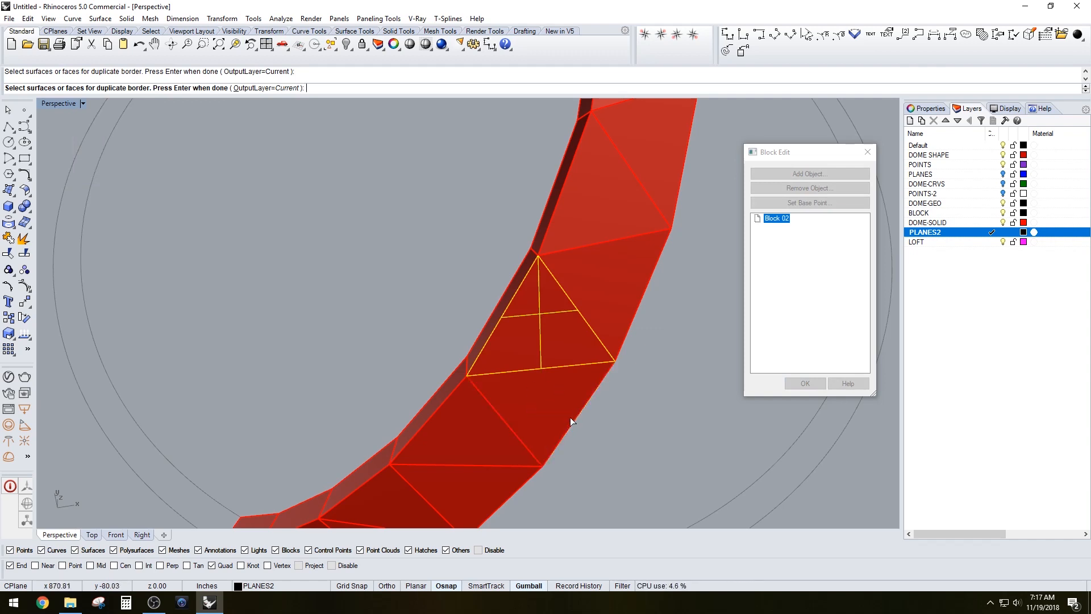
click(456, 422)
scroll(463, 424, down, 4)
right_drag(466, 429, 497, 414)
key(Return)
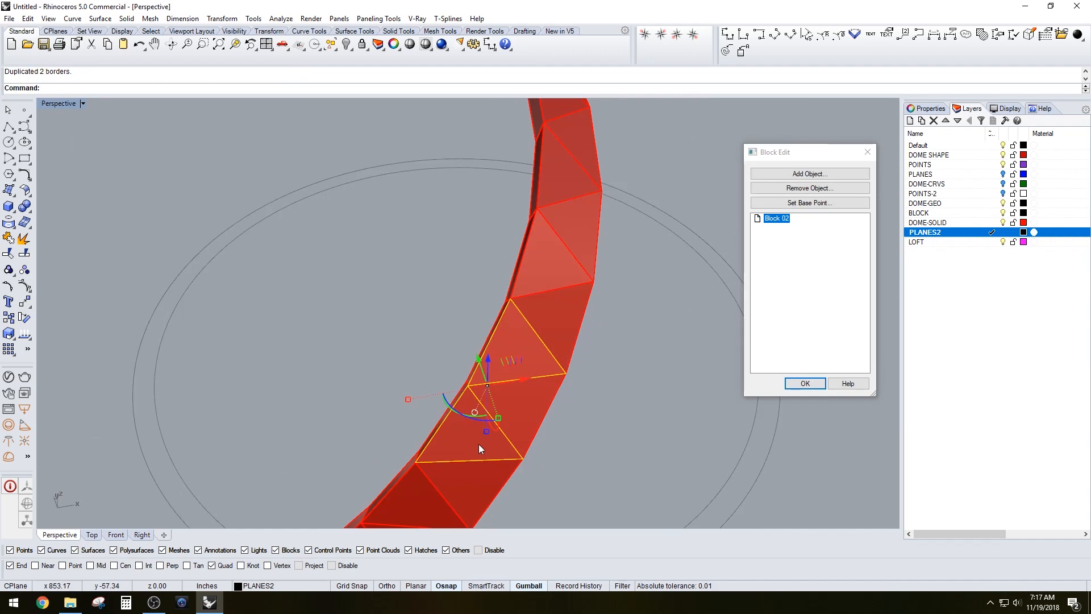
- Offset both duplicated triangle borders inward by 8 inches with sharp corners
text(Offset)
key(Return)
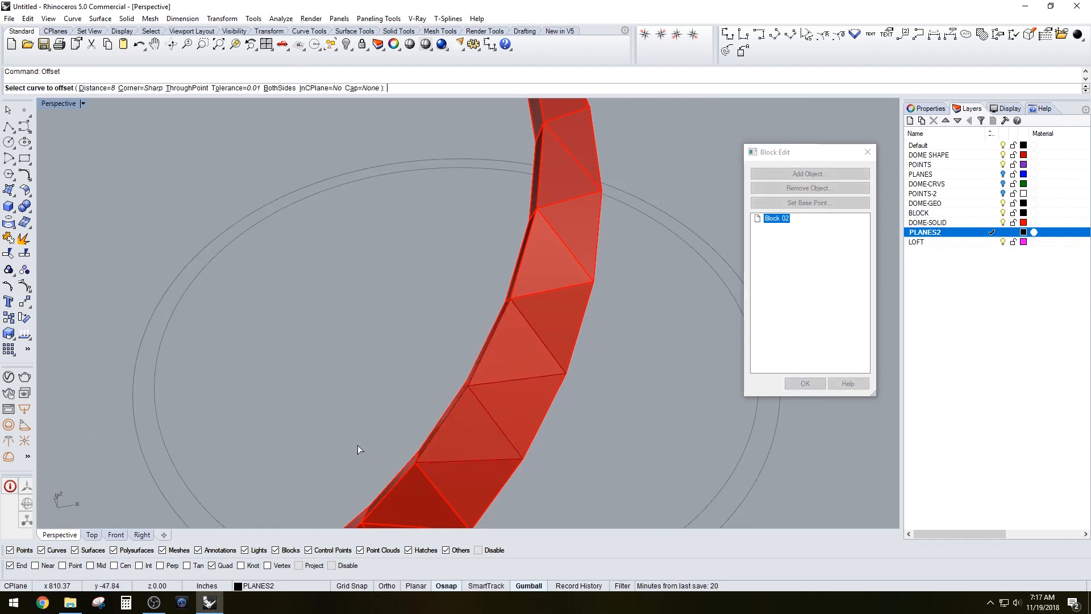
scroll(480, 436, up, 2)
click(472, 401)
click(481, 422)
scroll(455, 438, up, 2)
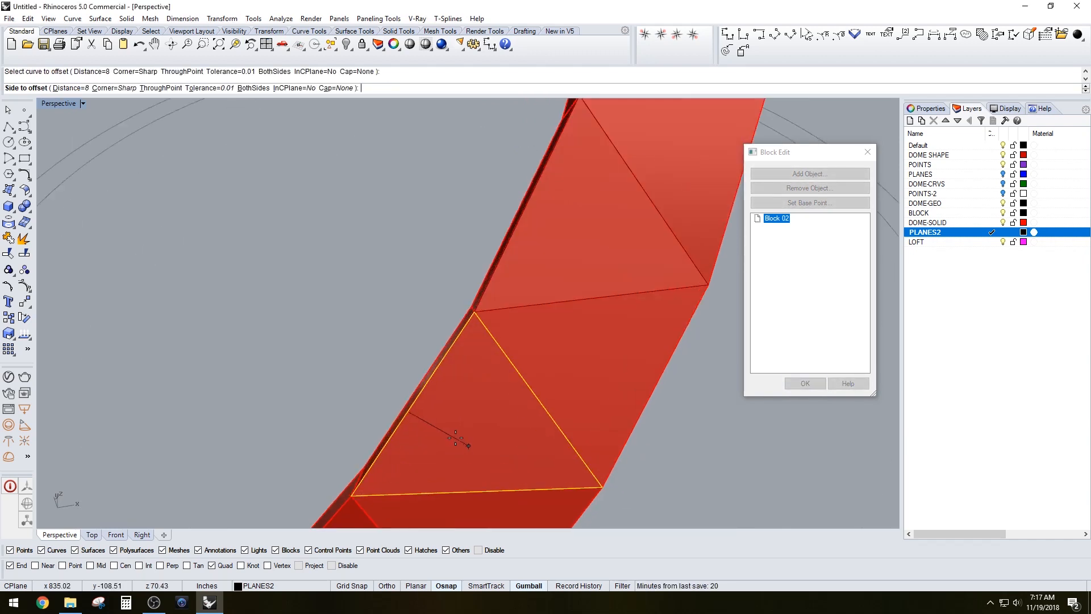
click(459, 415)
scroll(483, 398, down, 3)
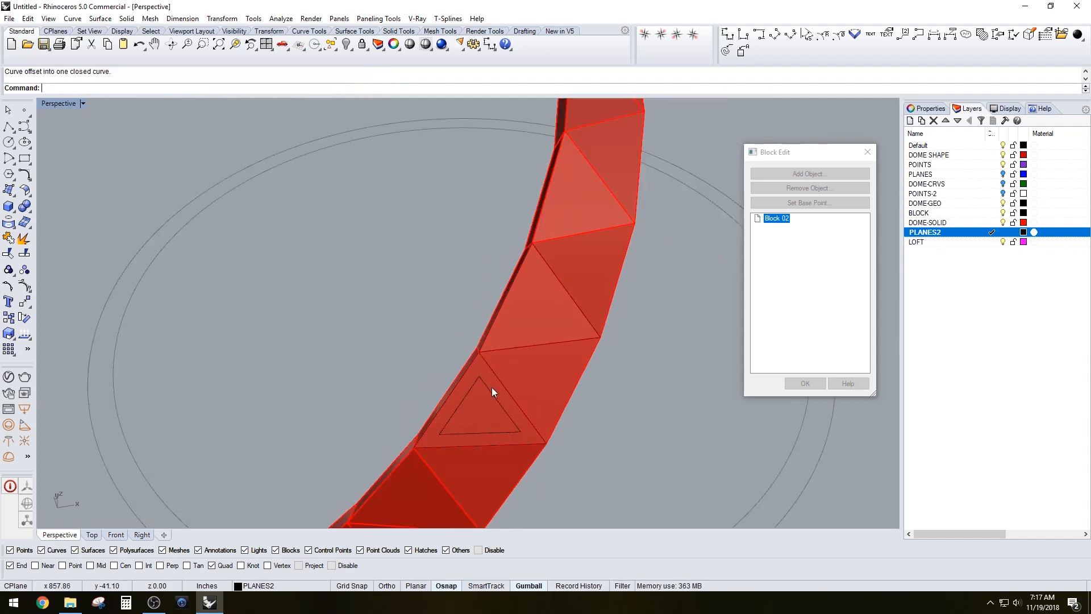
click(528, 343)
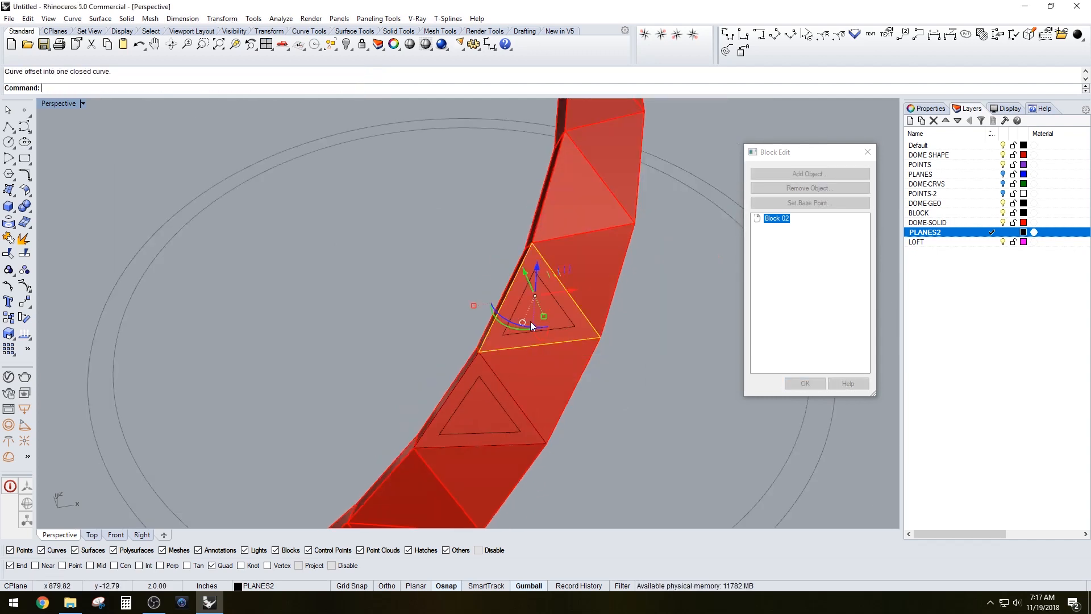
- Delete the two original border curves, keeping the smaller offset triangles
key(Delete)
mouse_move(547, 336)
right_down()
mouse_move(570, 345)
mouse_move(561, 333)
right_up()
click(537, 340)
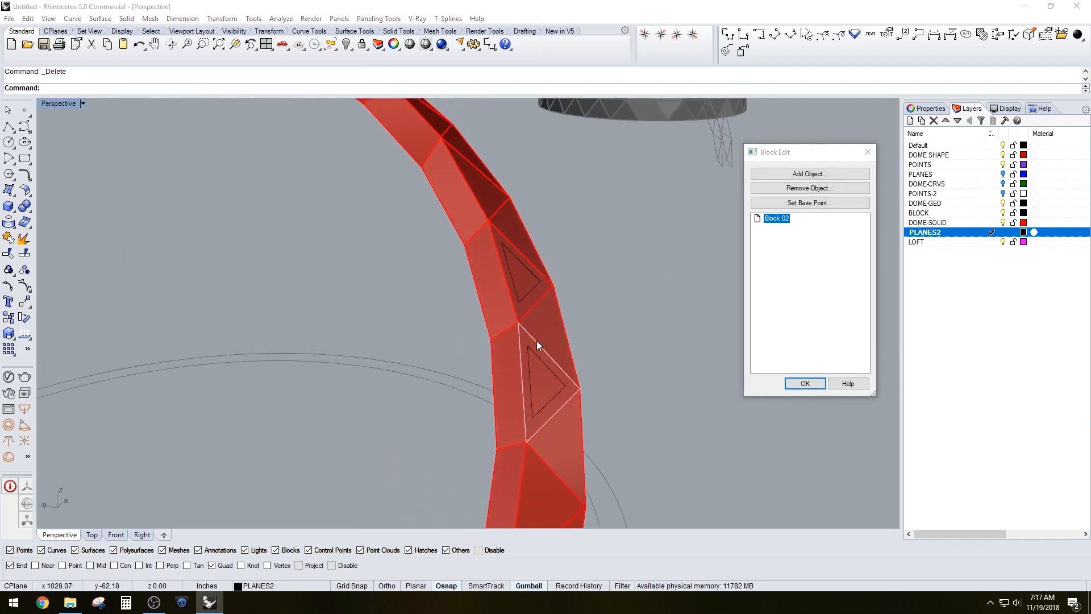
click(560, 370)
key(Delete)
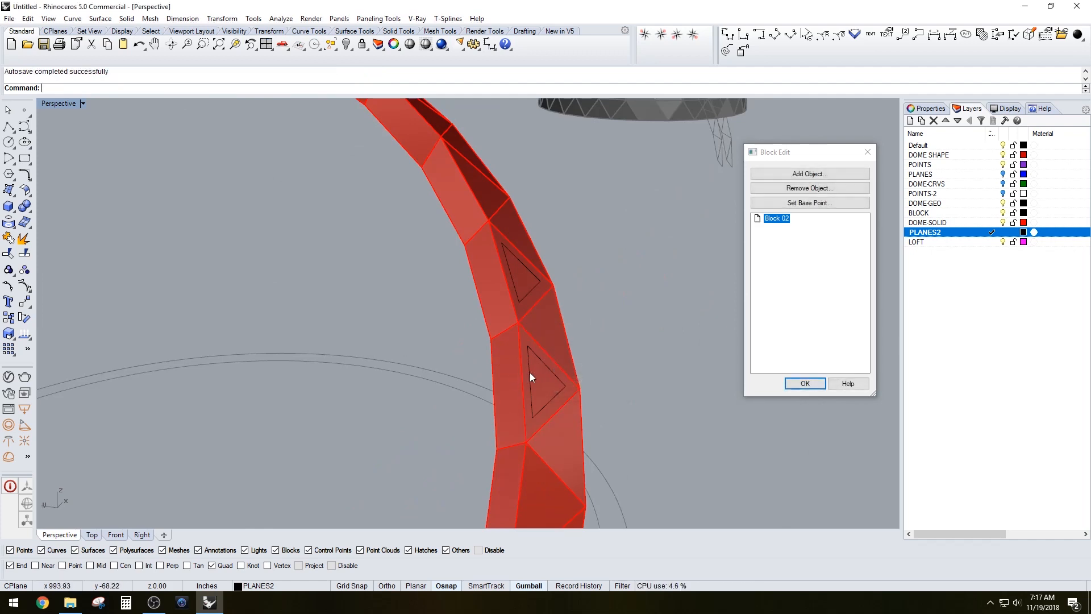
- Extrude both offset triangles about 22 inches into solids that pass inward through the strip's full thickness
click(530, 373)
click(558, 411)
right_drag(558, 410, 497, 424)
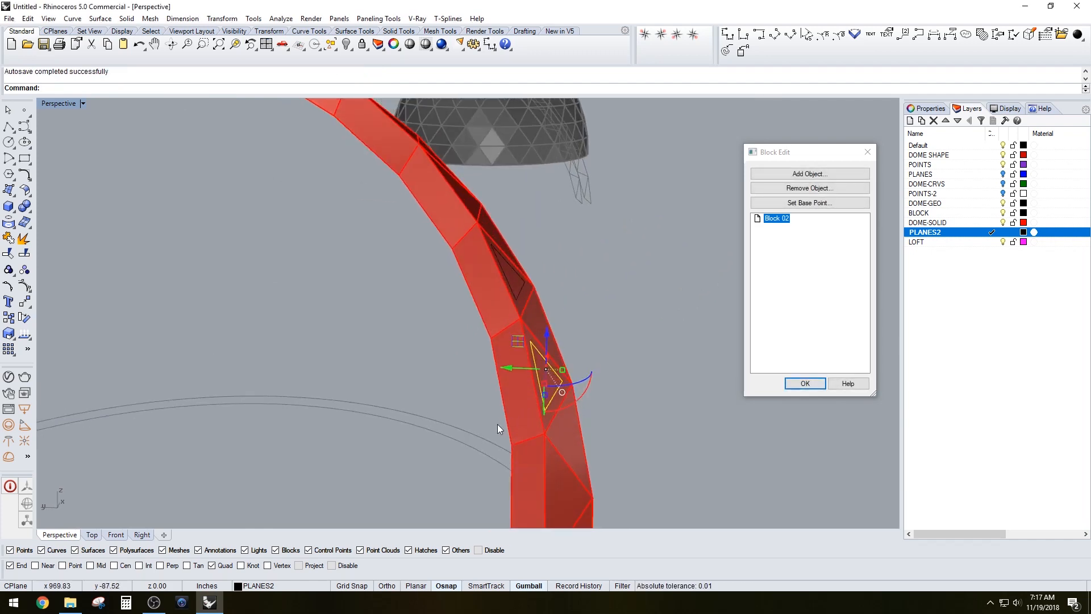
key(Return)
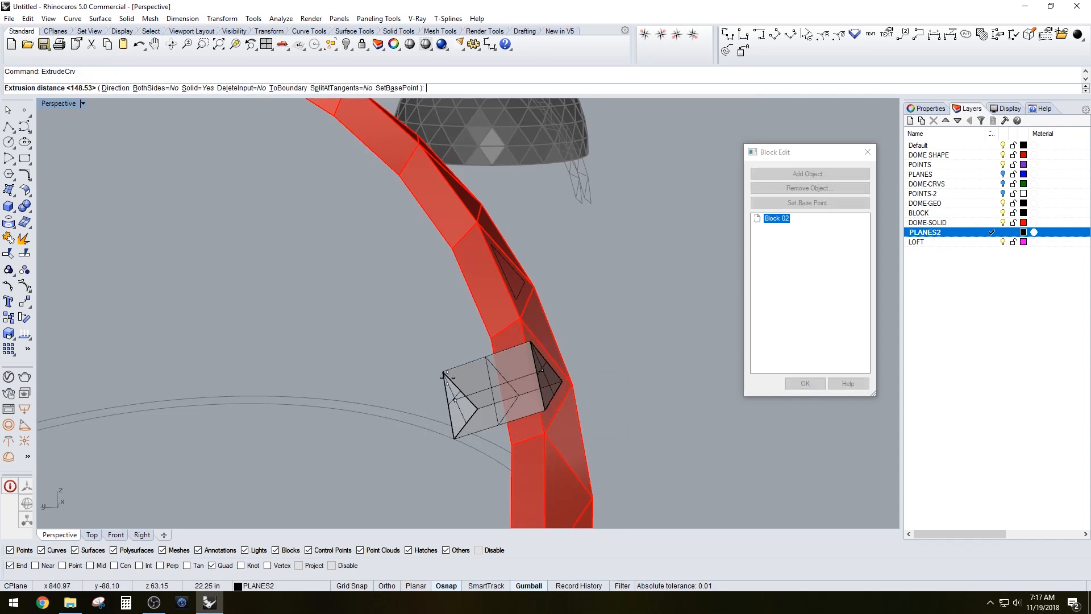
click(459, 404)
key(Escape)
click(510, 282)
right_click(509, 283)
click(441, 319)
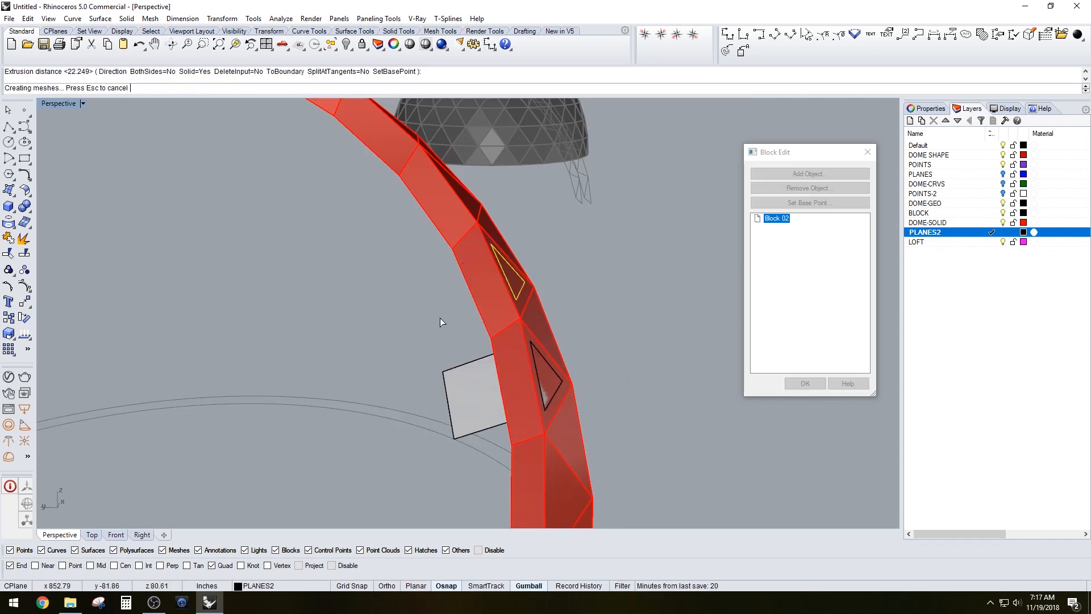
key(Escape)
- Subtract the two triangular solids from the strip with Boolean Difference and delete the cutting solids
right_drag(515, 352, 491, 376)
click(491, 376)
text(B)
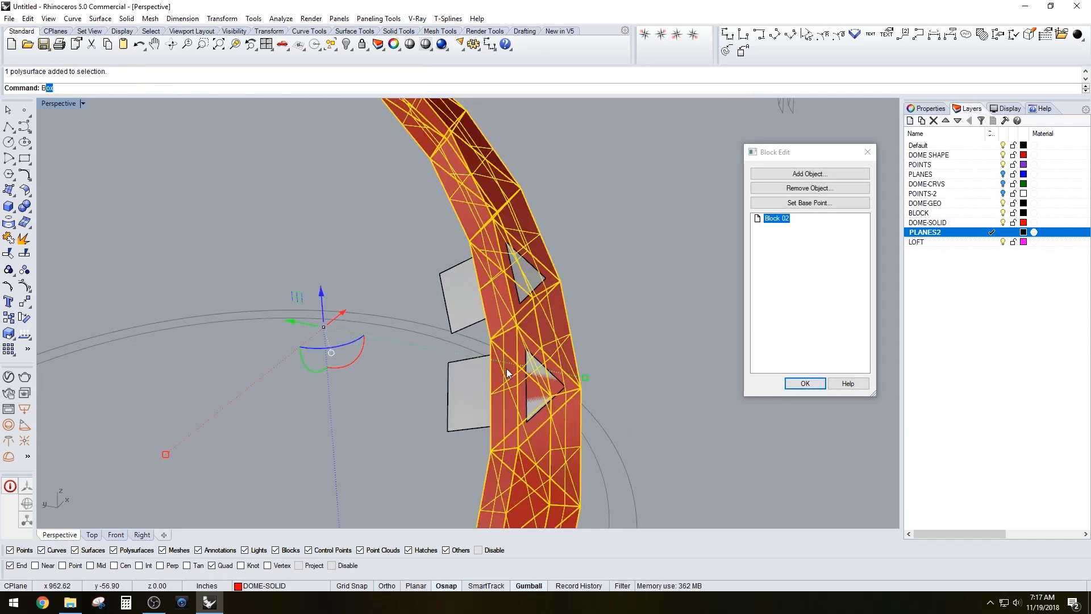
text(d)
key(Return)
click(480, 373)
click(451, 302)
right_click(457, 302)
click(459, 303)
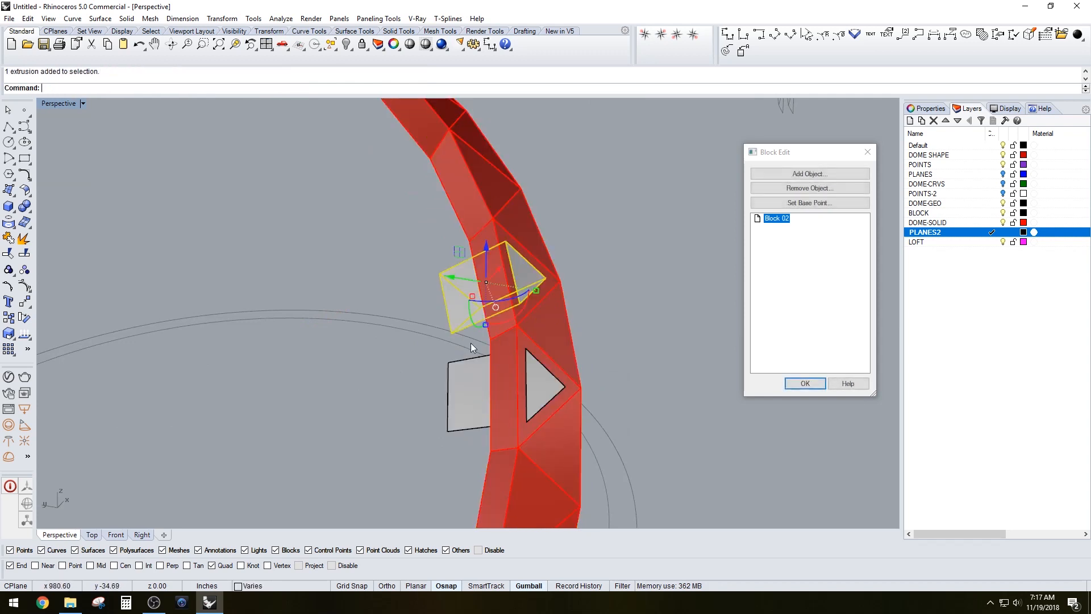
shift+click(496, 397)
key(Delete)
- Delete the two offset triangle curves left around the strip's openings
right_drag(619, 346, 559, 358)
scroll(559, 357, down, 4)
scroll(559, 356, up, 4)
scroll(412, 243, down, 3)
drag(343, 149, 546, 434)
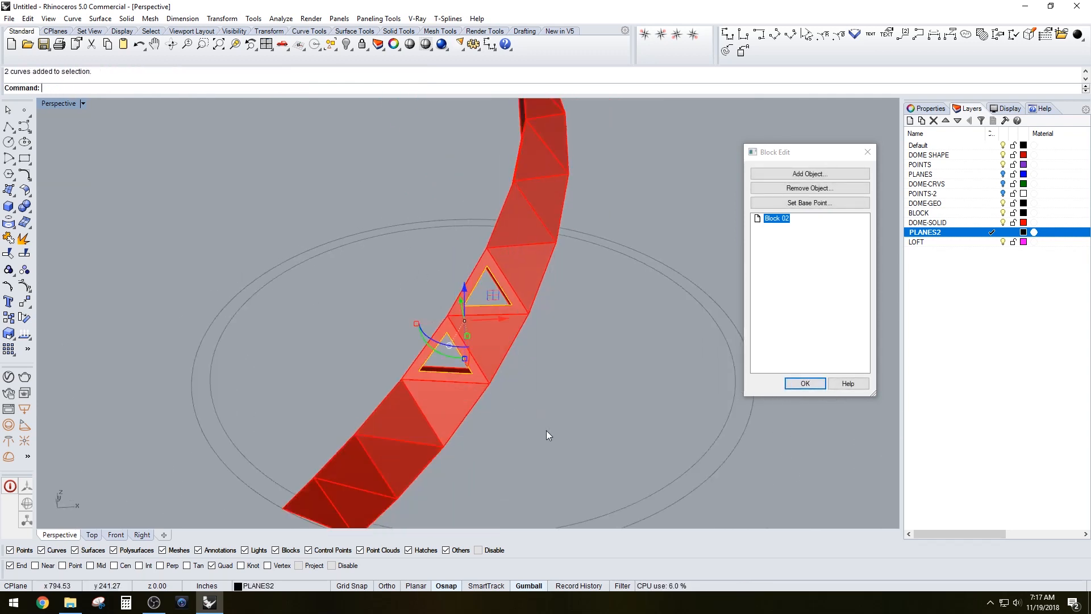
key(Delete)
- Finish editing Block 02, keeping the triangular openings in the strip
right_drag(520, 251, 569, 213)
click(529, 275)
click(556, 251)
scroll(568, 213, down, 3)
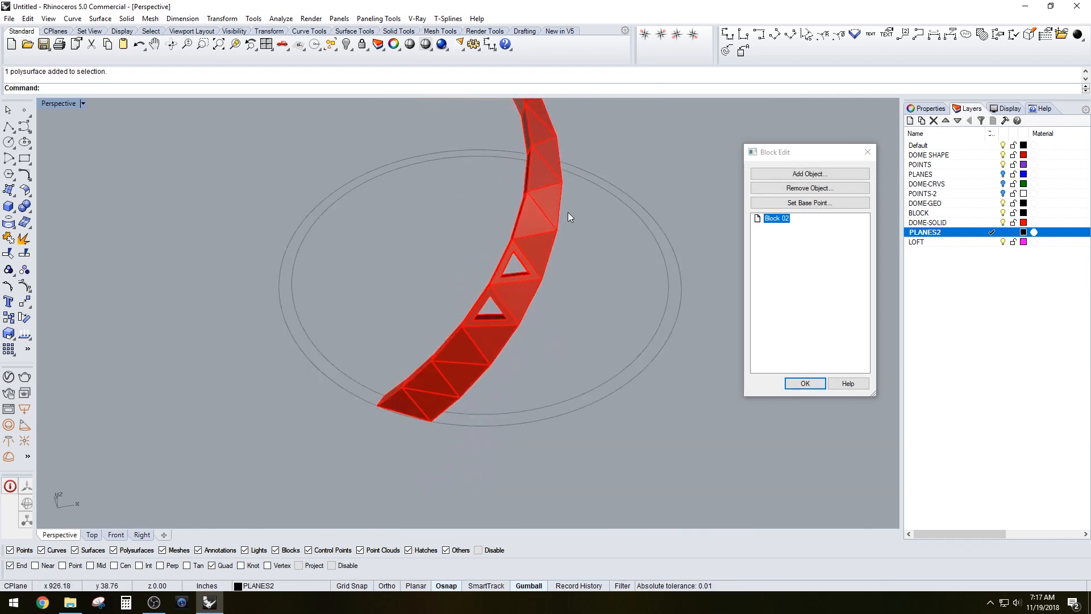
click(805, 383)
- Rotate two copies of the strip block about its upper tip, placing the strips edge to edge
right_drag(603, 290, 509, 323)
click(503, 323)
text(Ro)
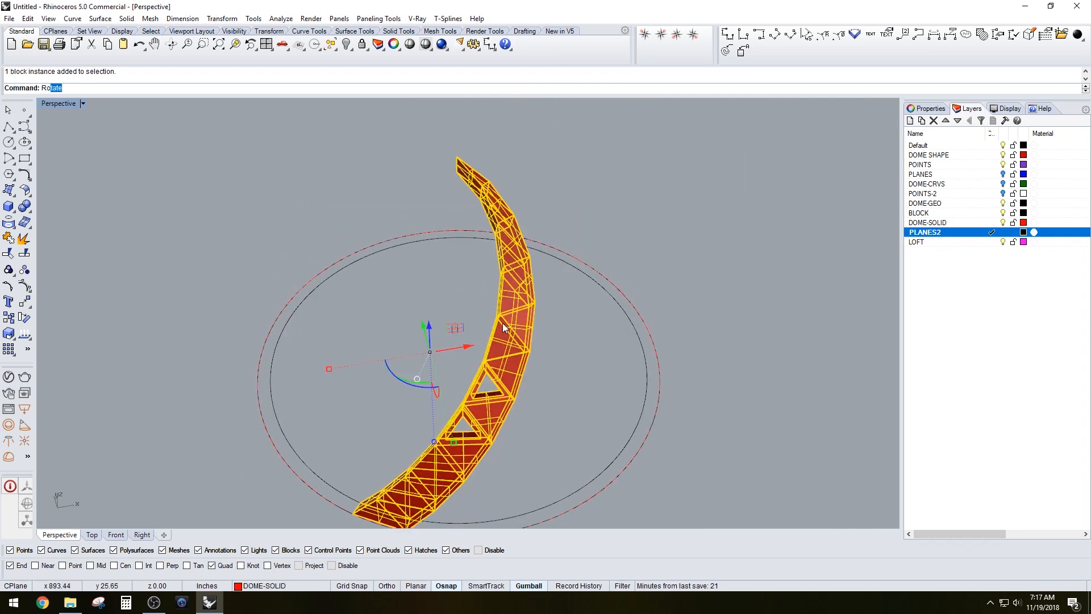
text(tate)
key(Return)
right_drag(474, 267, 506, 296)
scroll(503, 150, up, 3)
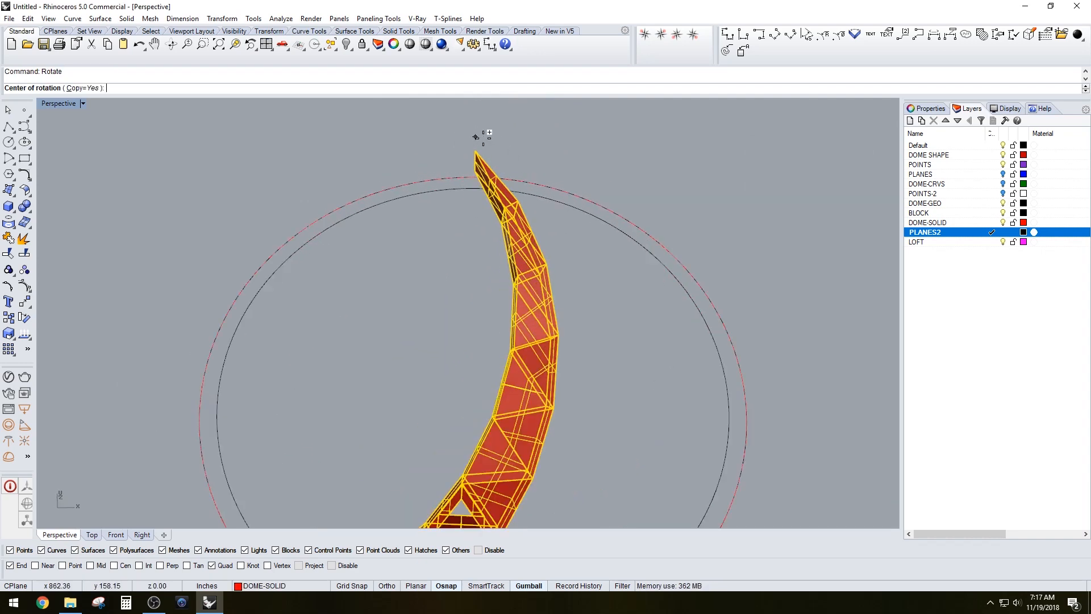
right_drag(483, 136, 504, 166)
click(494, 162)
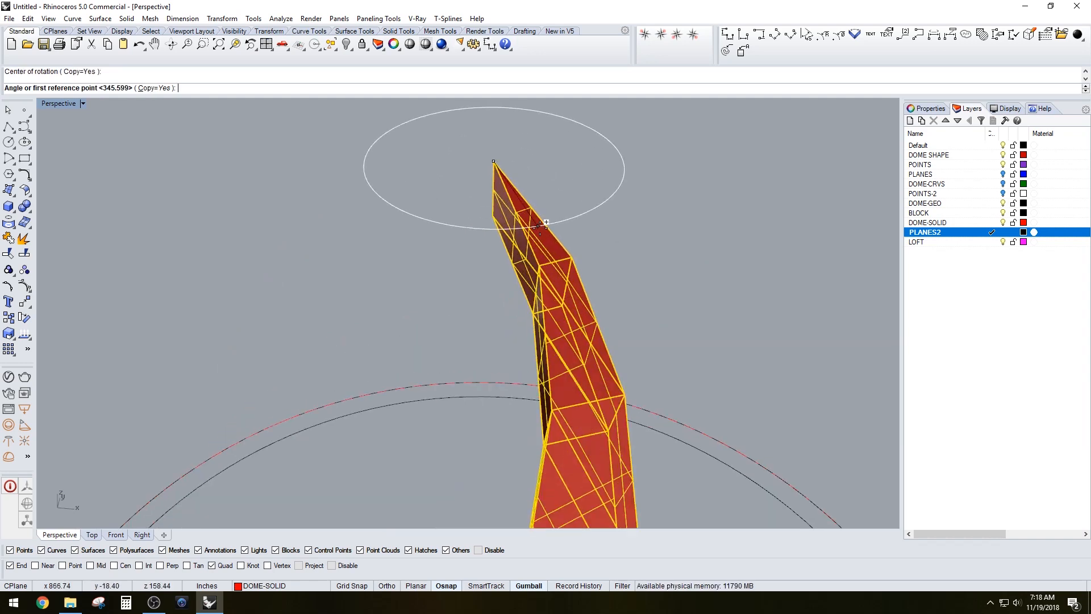
click(541, 228)
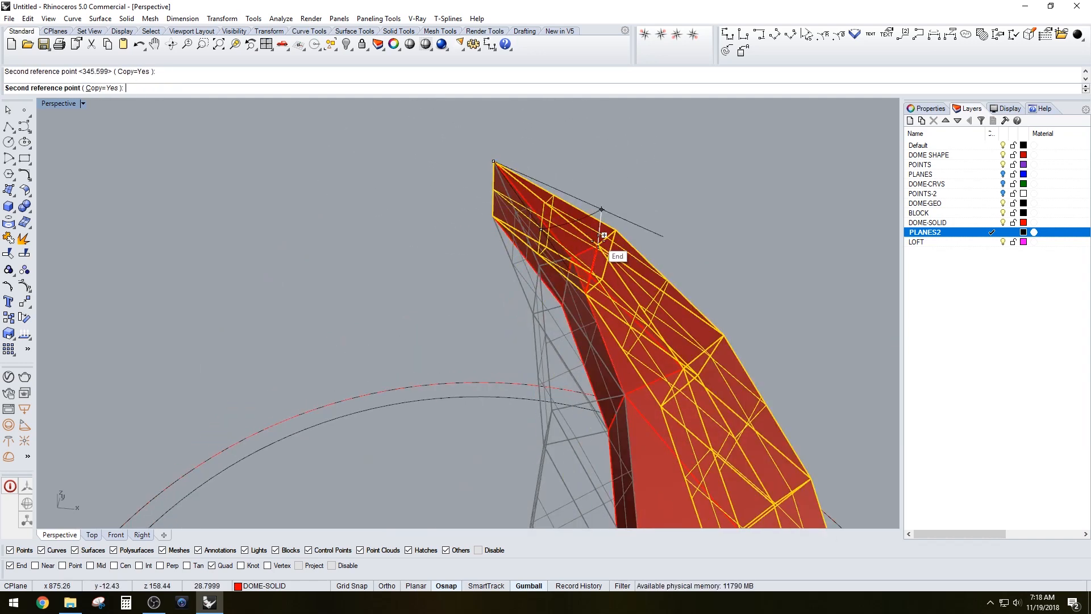
click(604, 235)
key(Return)
- Rotate copies of the three-strip group repeatedly about the upper tip, placing each edge to edge around the dome
key(Return)
click(494, 162)
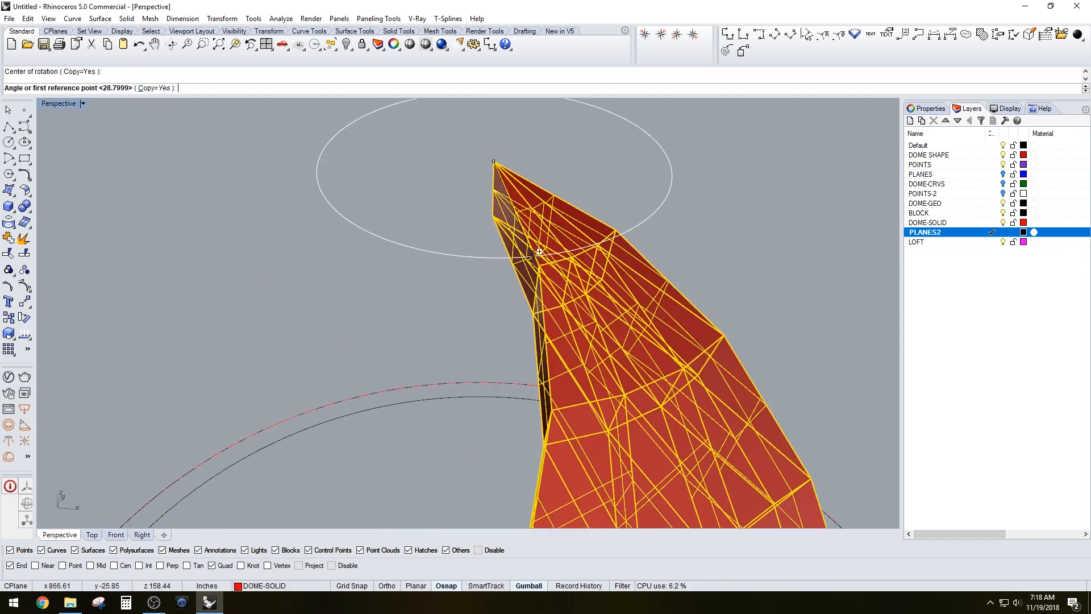
click(560, 277)
click(631, 246)
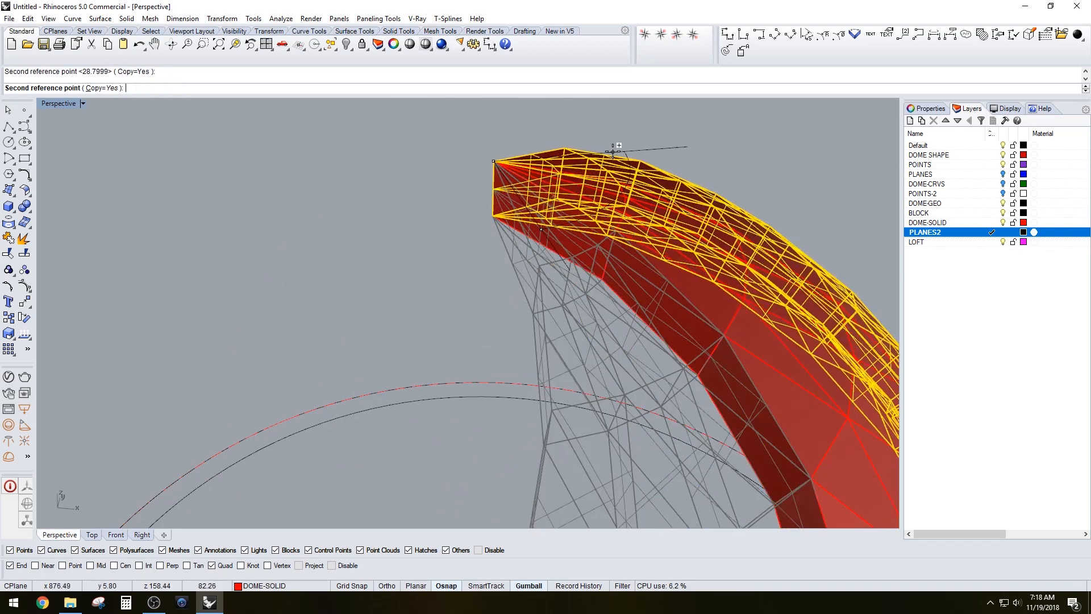
click(627, 183)
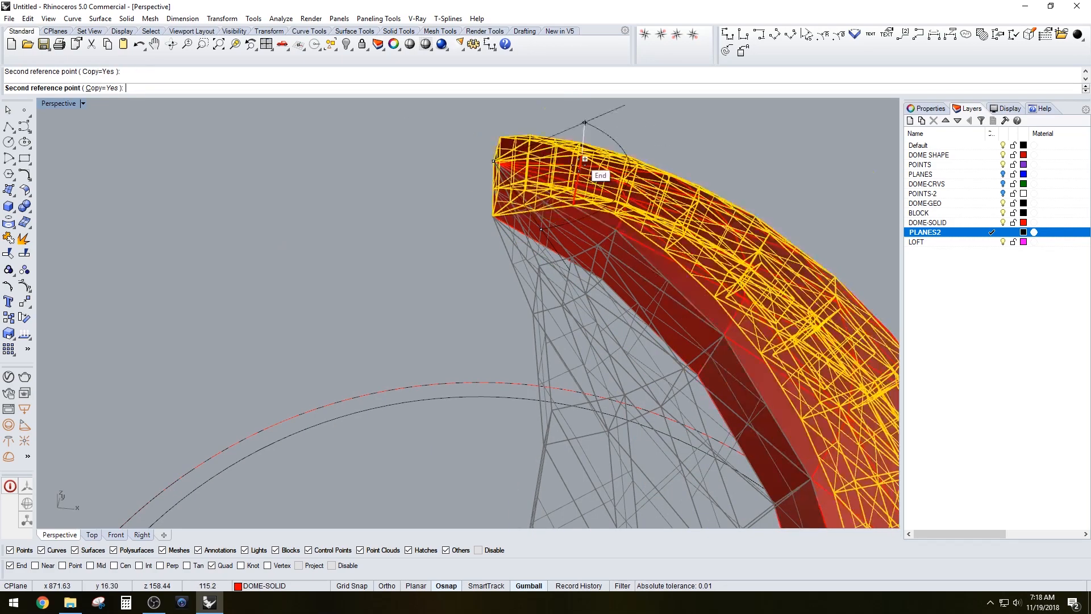
right_drag(579, 165, 451, 219)
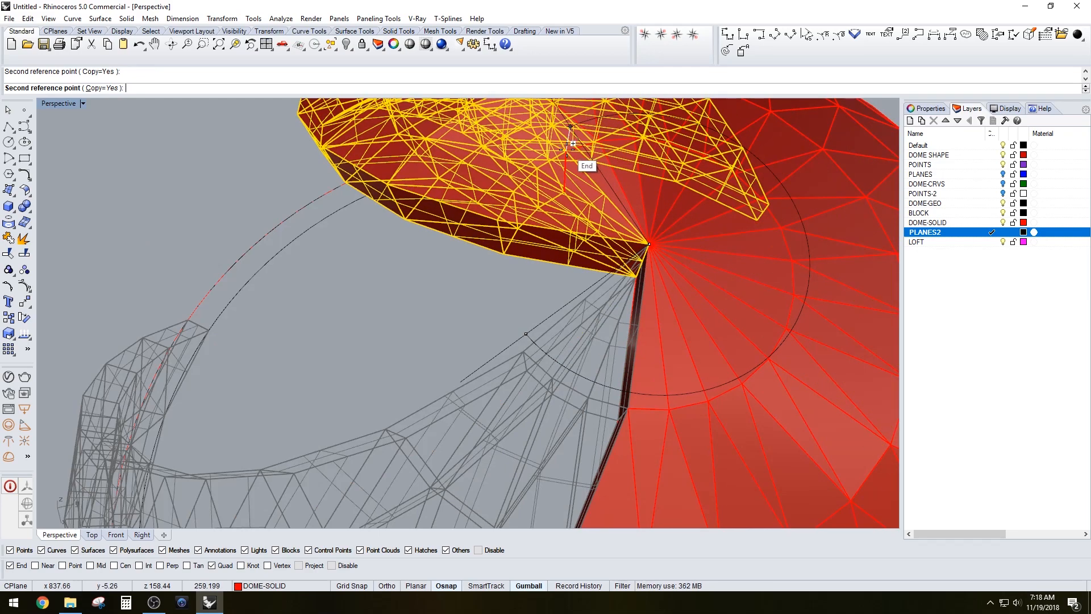
click(500, 220)
right_click(499, 319)
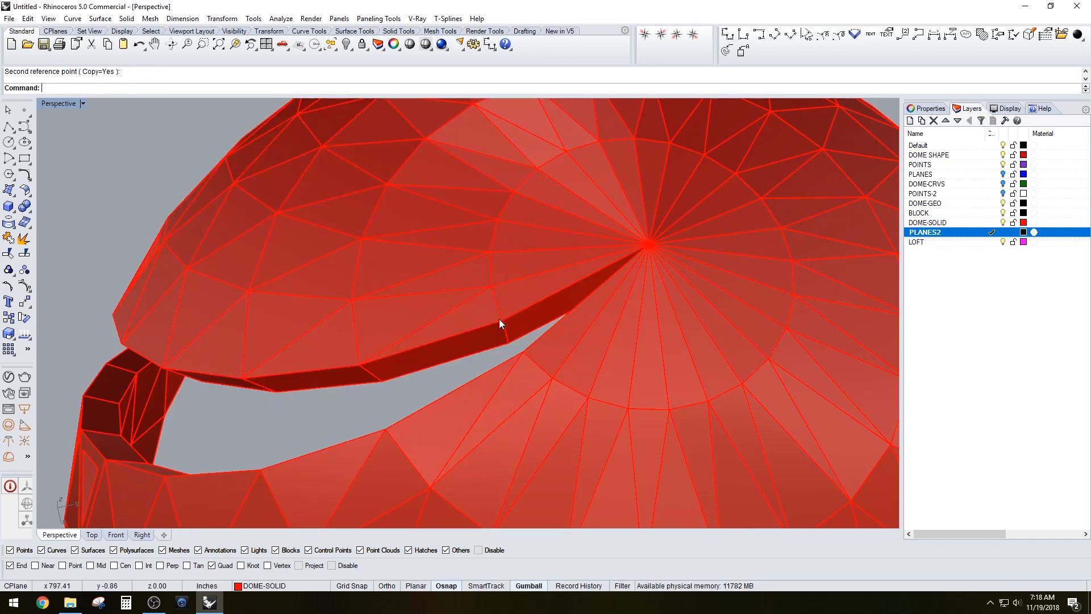
- Rotate a copy of the strip beside the remaining gap about the dome's apex to close the dome
click(499, 321)
right_click(610, 237)
click(651, 241)
scroll(489, 285, up, 4)
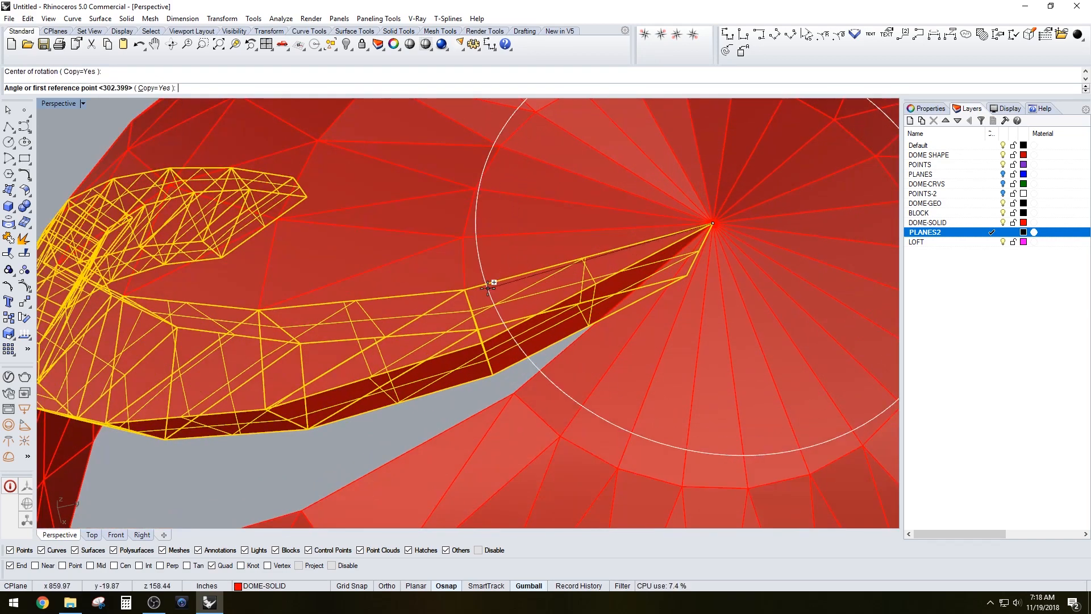
click(474, 283)
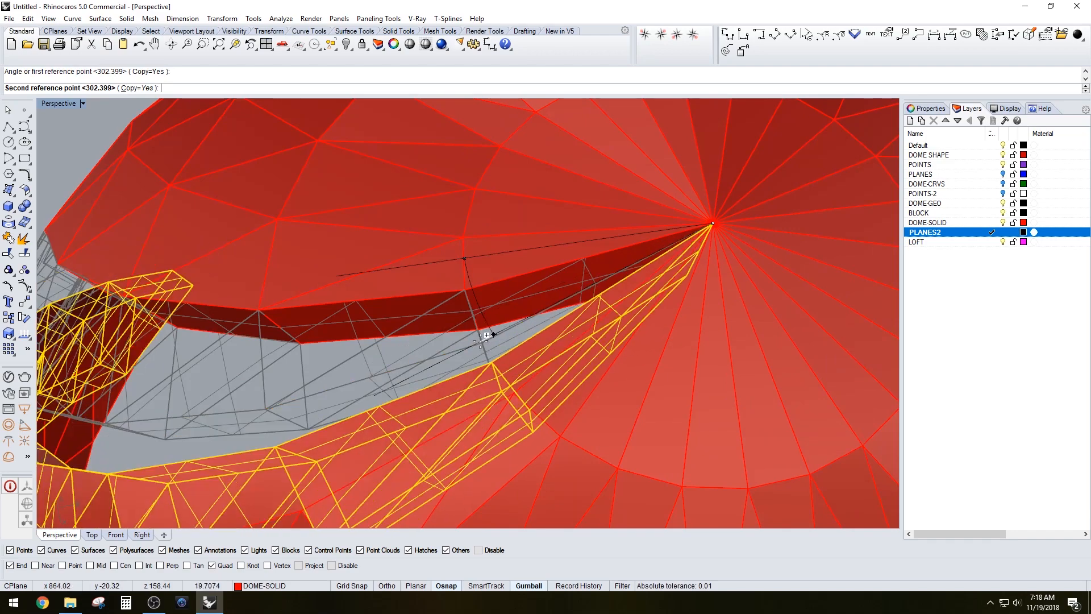
click(488, 357)
right_click(490, 361)
scroll(498, 372, down, 7)
key(Escape)
- Examine the closed dome from its apex and sides, checking the individual strip blocks
right_drag(502, 394, 481, 315)
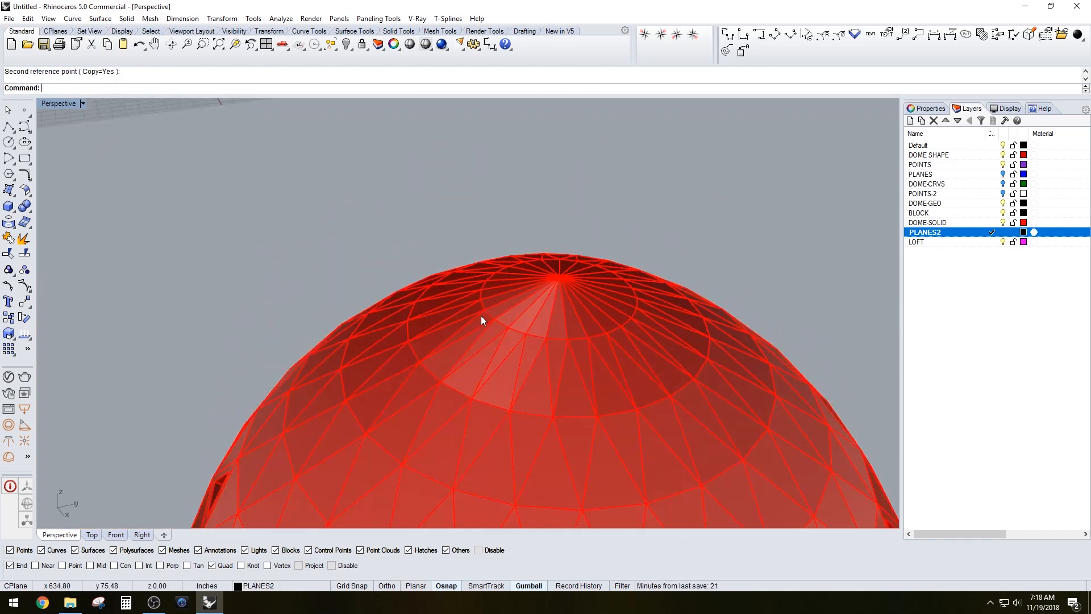
scroll(481, 315, down, 5)
right_drag(499, 462, 654, 318)
scroll(449, 387, up, 2)
right_drag(438, 394, 495, 366)
click(497, 367)
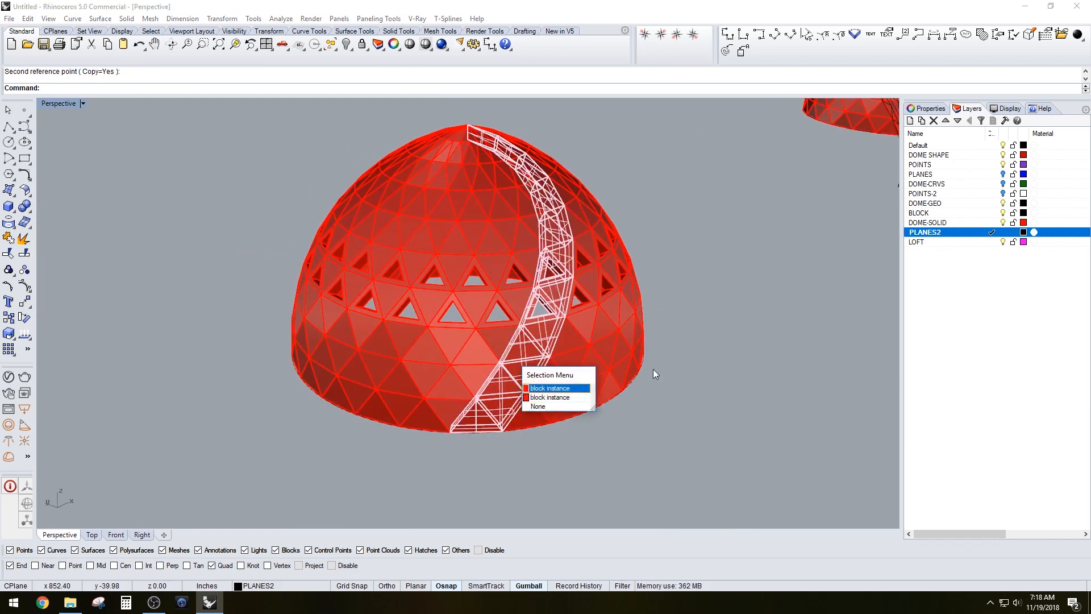
click(653, 372)
right_drag(653, 372, 716, 400)
scroll(663, 390, down, 3)
click(657, 391)
key(Escape)
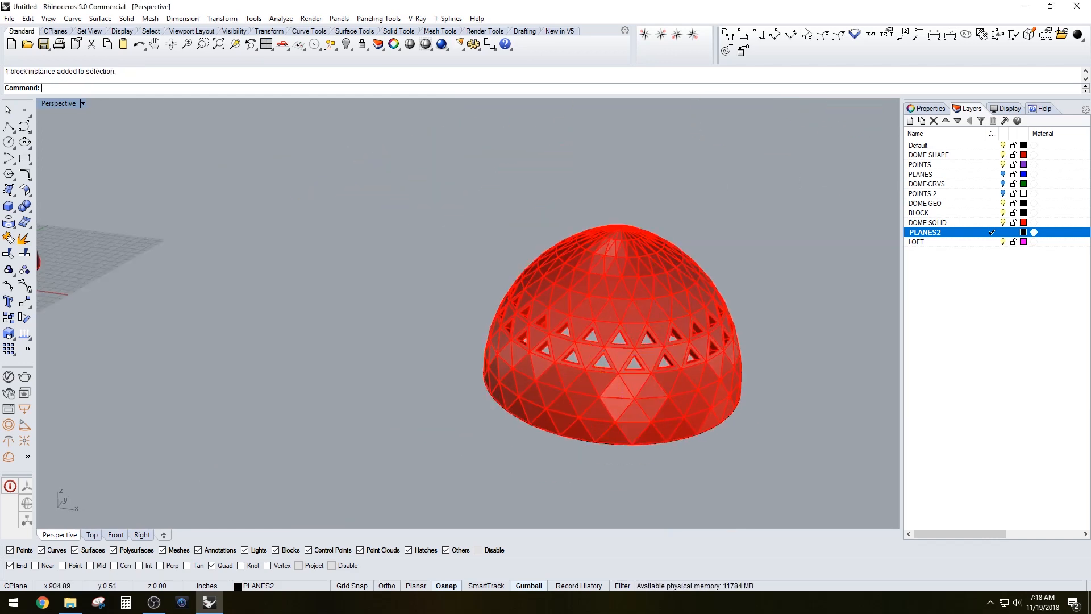
- Check the model for duplicate objects with SelDup and check one strip of the dome
text(SelDup)
key(Return)
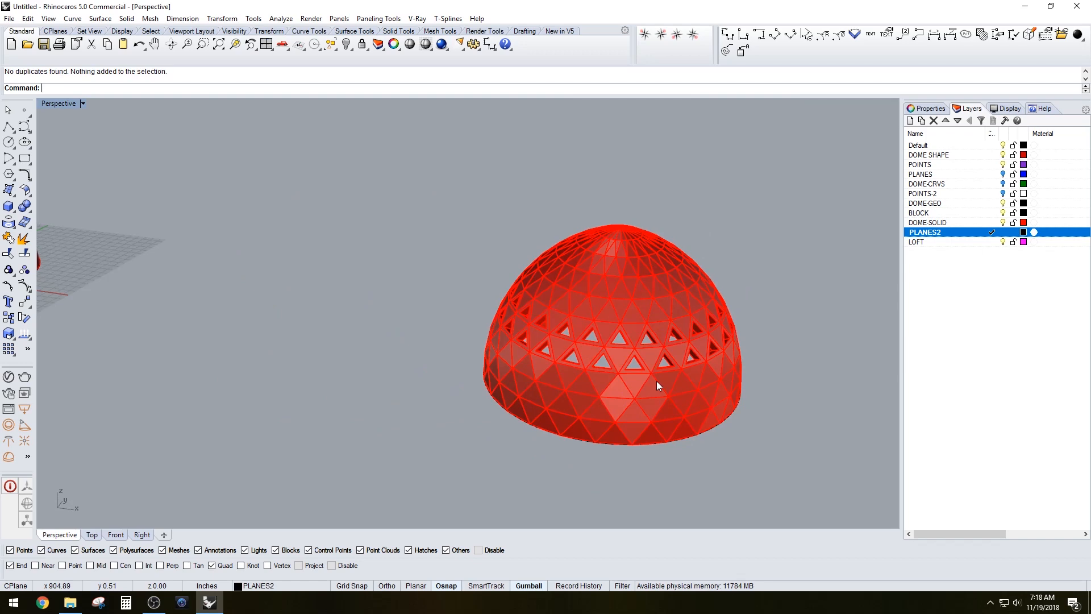
scroll(648, 385, up, 3)
click(575, 366)
key(Escape)
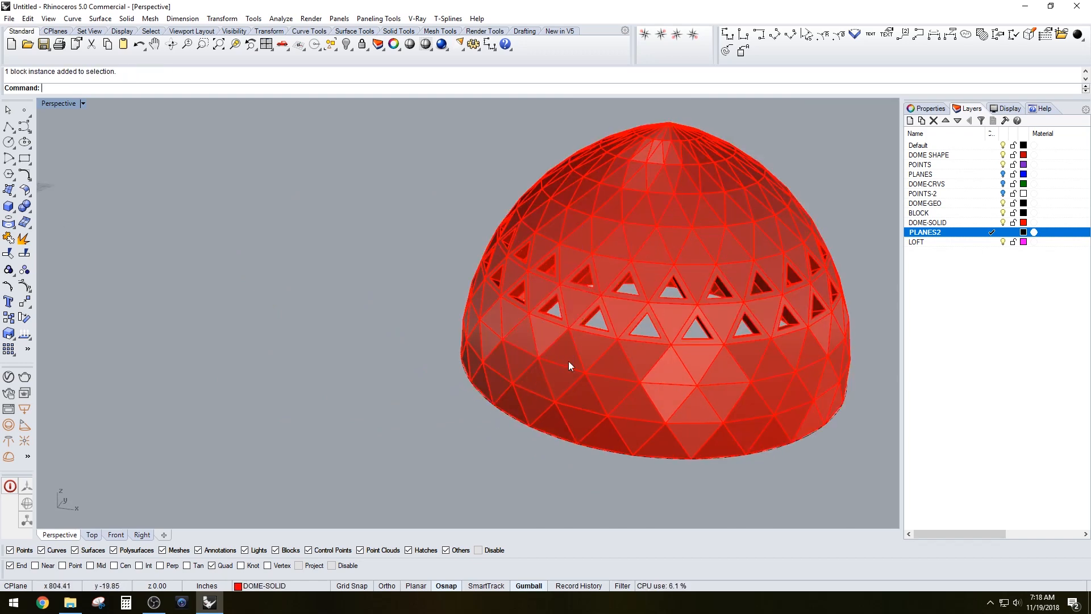
- Duplicate the entire dome of strip blocks and place the copy behind the original
scroll(569, 364, down, 2)
shift+right_drag(742, 418, 638, 473)
drag(687, 506, 289, 138)
scroll(313, 363, down, 5)
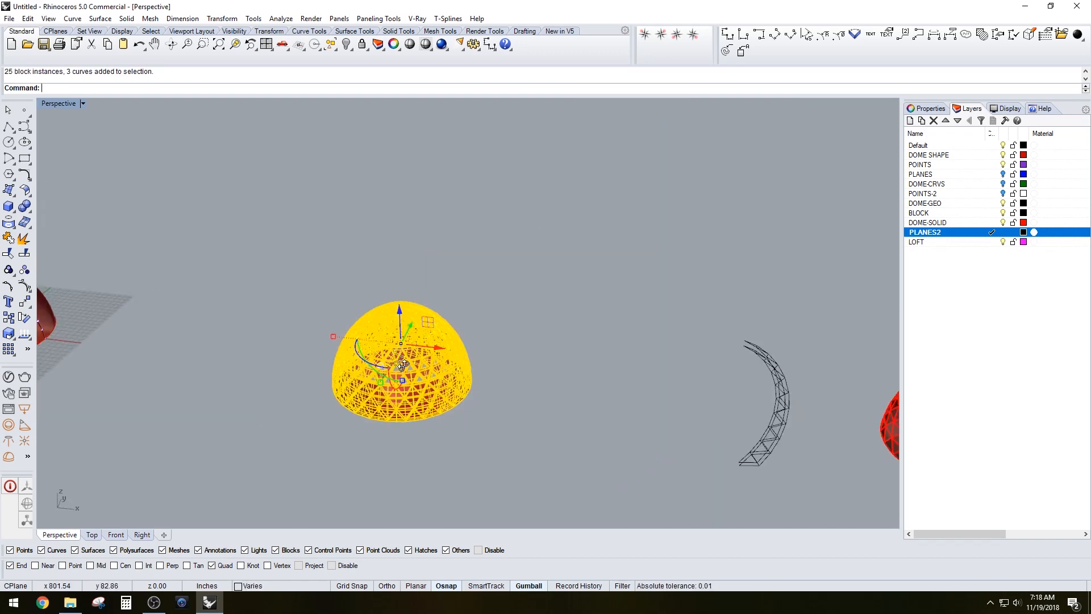
right_drag(313, 363, 358, 391)
alt+drag(454, 340, 492, 193)
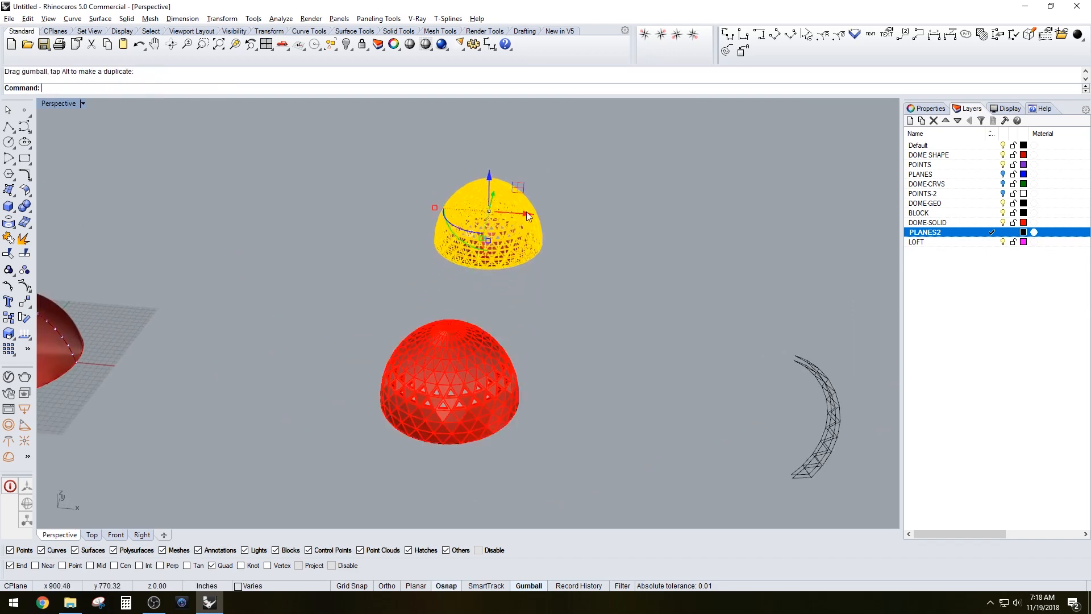
key(Return)
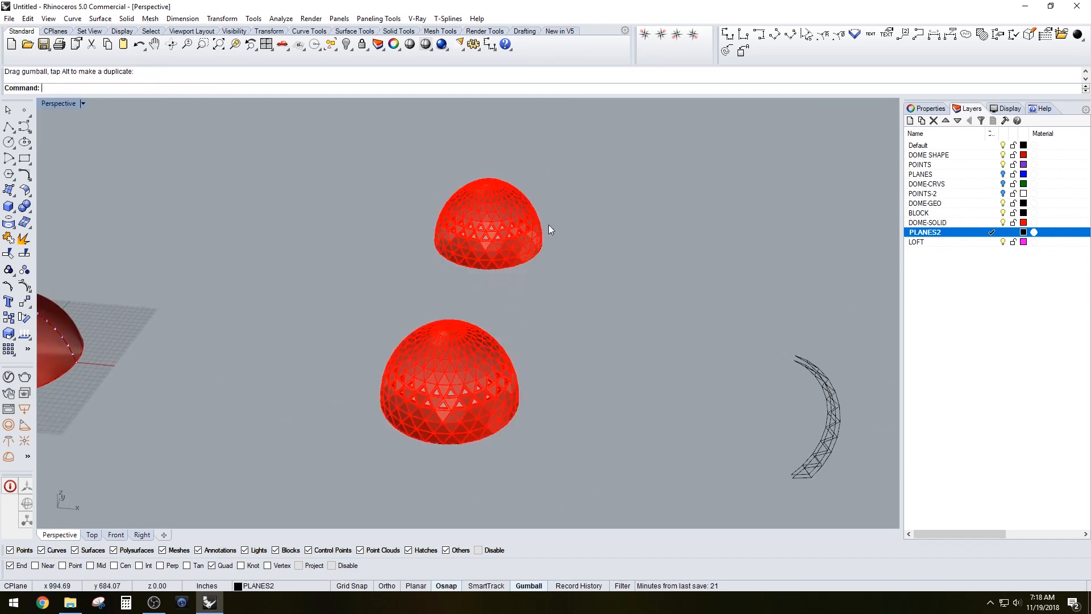
- Open Block 02 for in-place editing from a strip on the front dome
scroll(470, 370, up, 5)
right_drag(480, 362, 435, 332)
right_drag(477, 302, 481, 334)
right_drag(538, 283, 517, 288)
scroll(493, 251, up, 3)
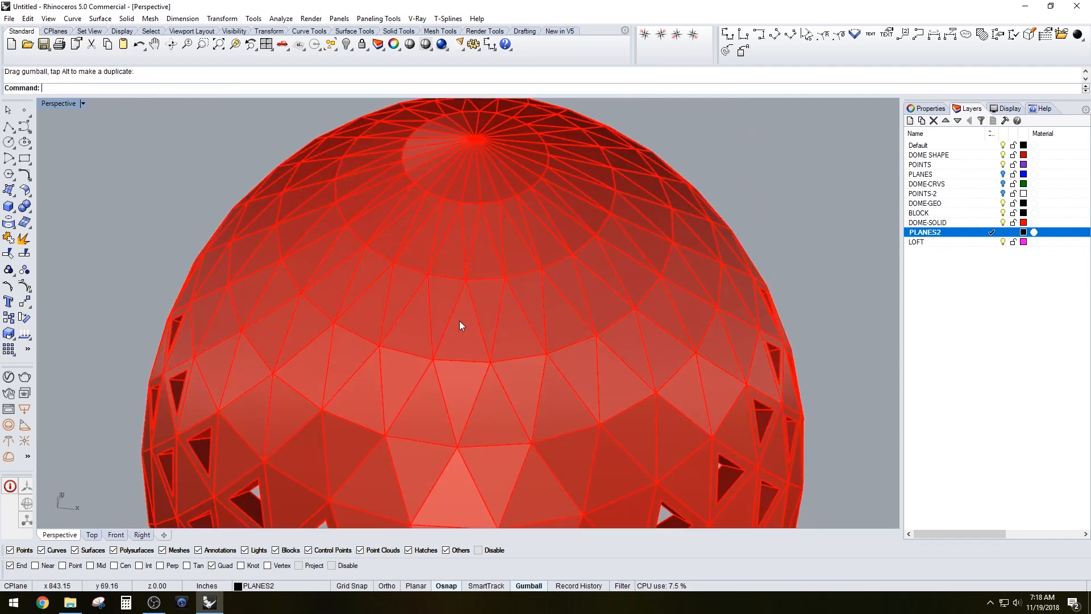
double_click(459, 333)
scroll(463, 336, up, 5)
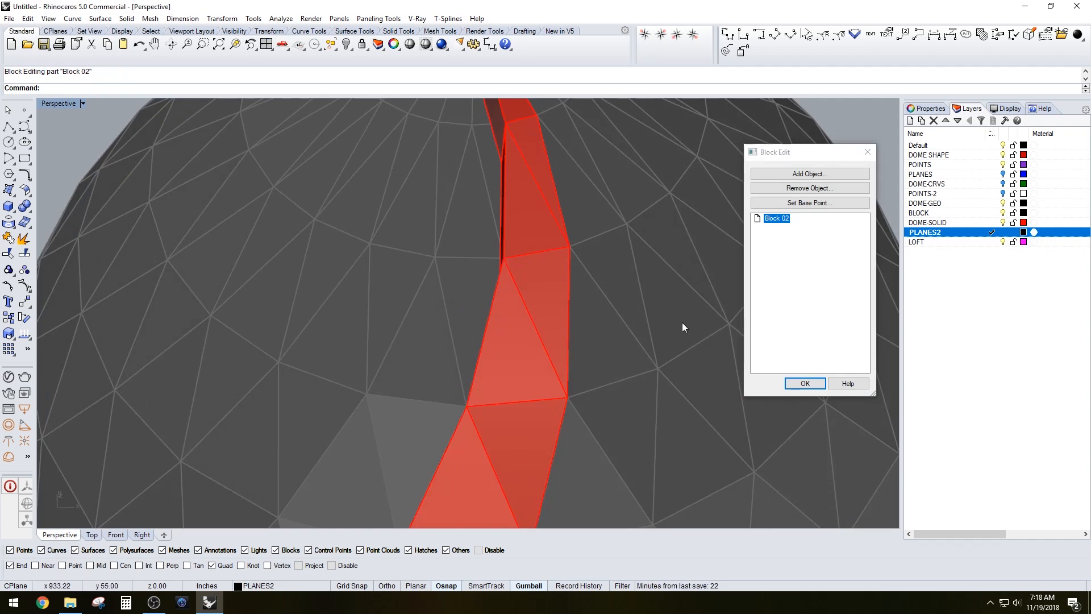
- Align the construction plane to a triangular face in the strip's upper part using the Surface option
key(Return)
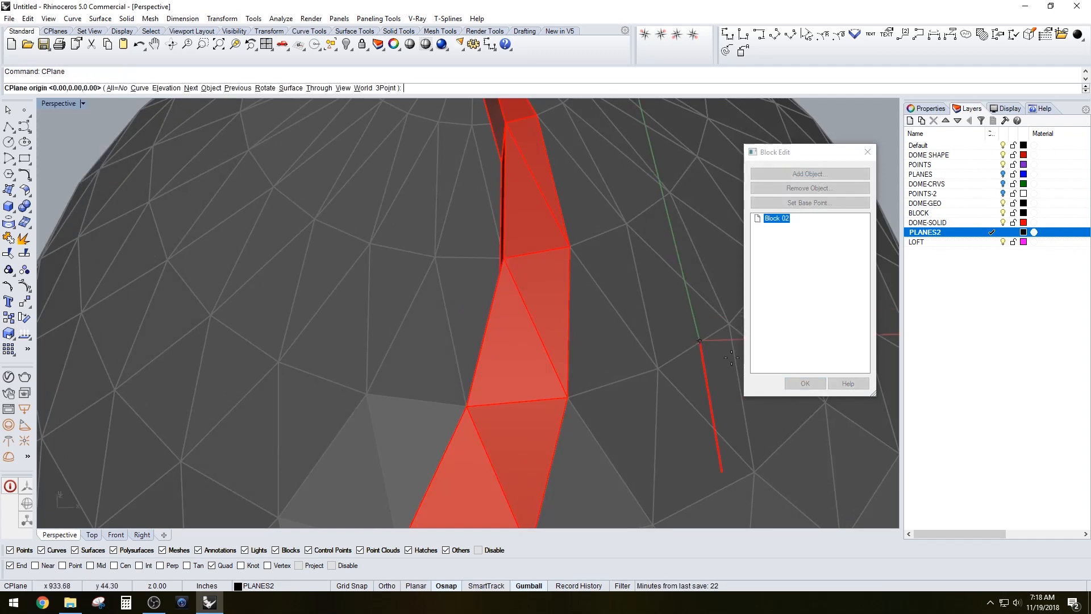
text(S)
key(Return)
click(529, 366)
key(Return)
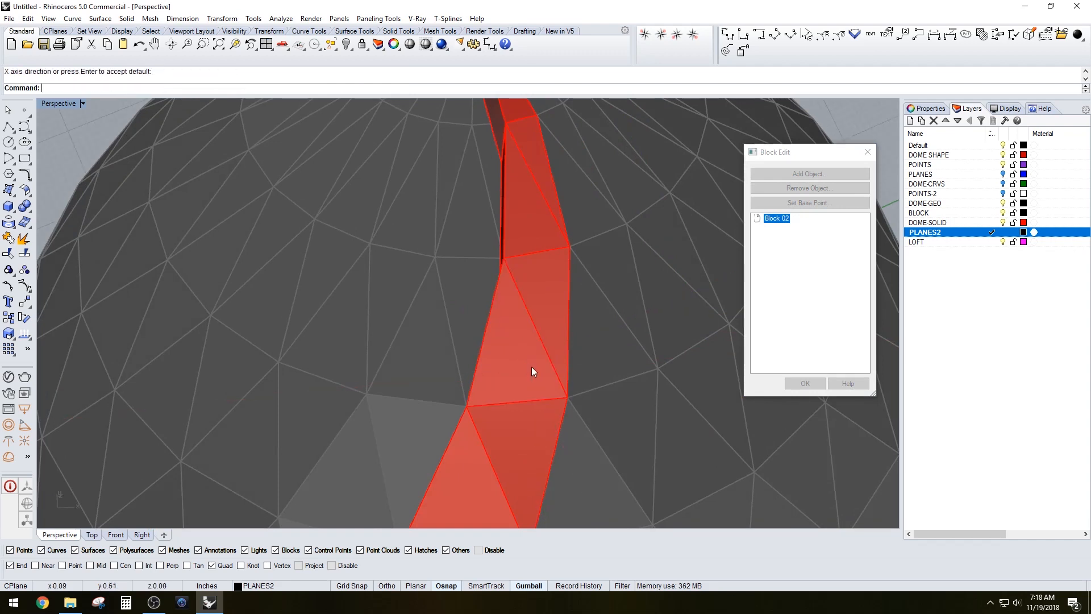
click(8, 126)
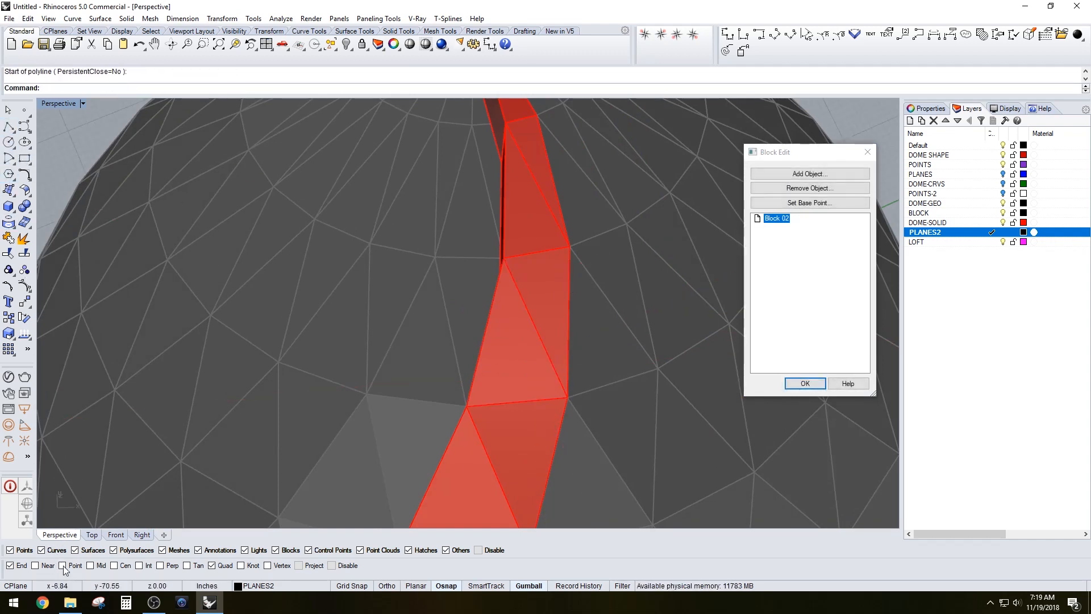
click(24, 113)
key(Escape)
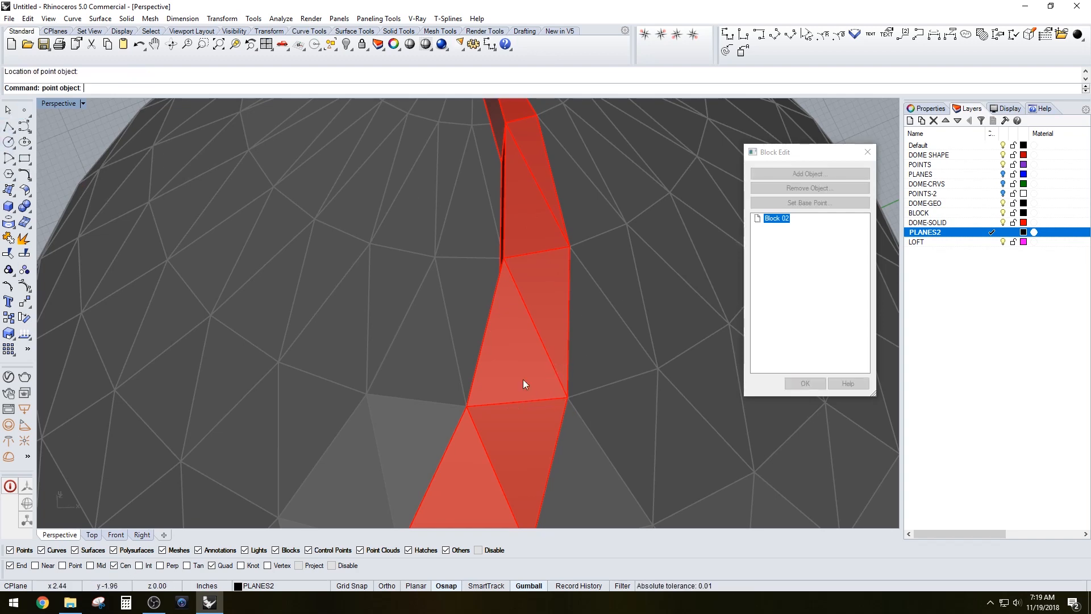
click(513, 332)
key(Escape)
mouse_move(531, 350)
right_down()
mouse_move(517, 340)
mouse_move(516, 367)
right_up()
click(516, 366)
key(Escape)
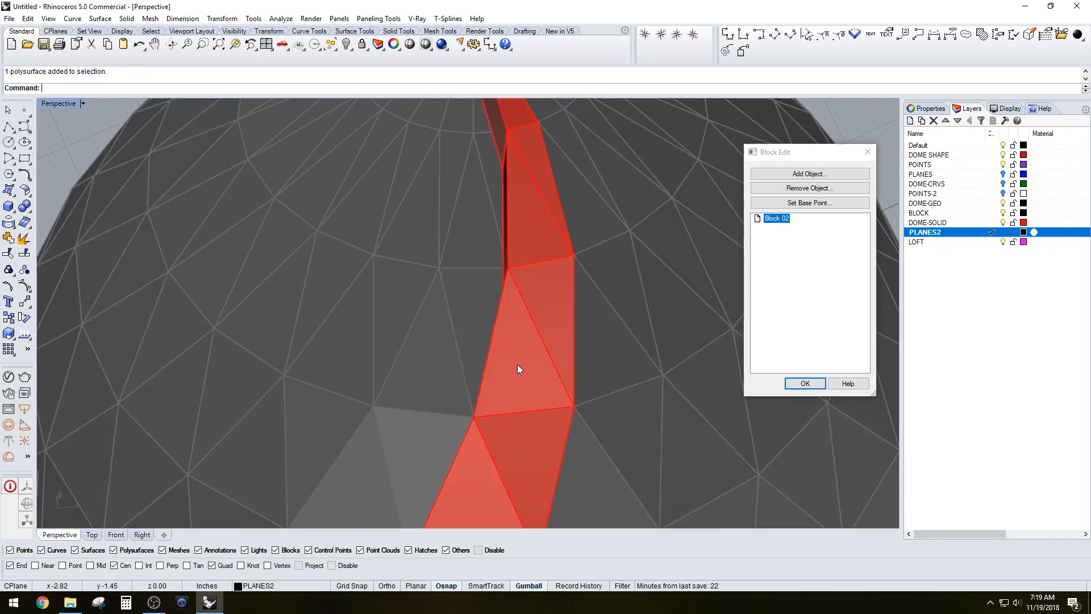
- Set the construction plane on the upper triangular face of the strip, with its origin near the face's middle
key(Return)
click(517, 364)
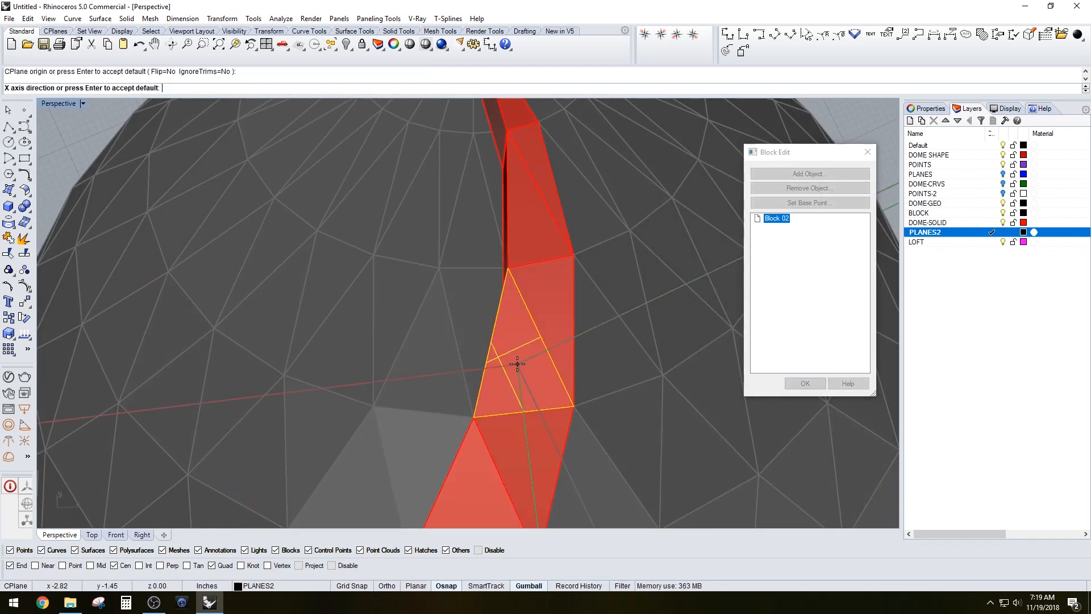
key(Return)
- Draw a small circle inside the upper triangular face and shift it slightly toward the face's base
click(8, 142)
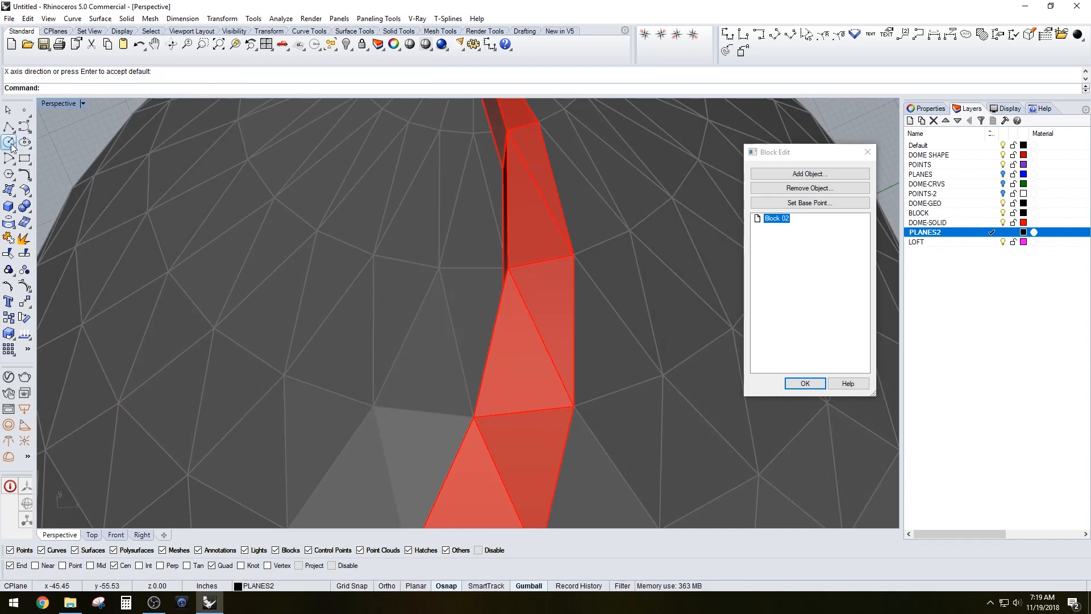
click(520, 362)
click(537, 374)
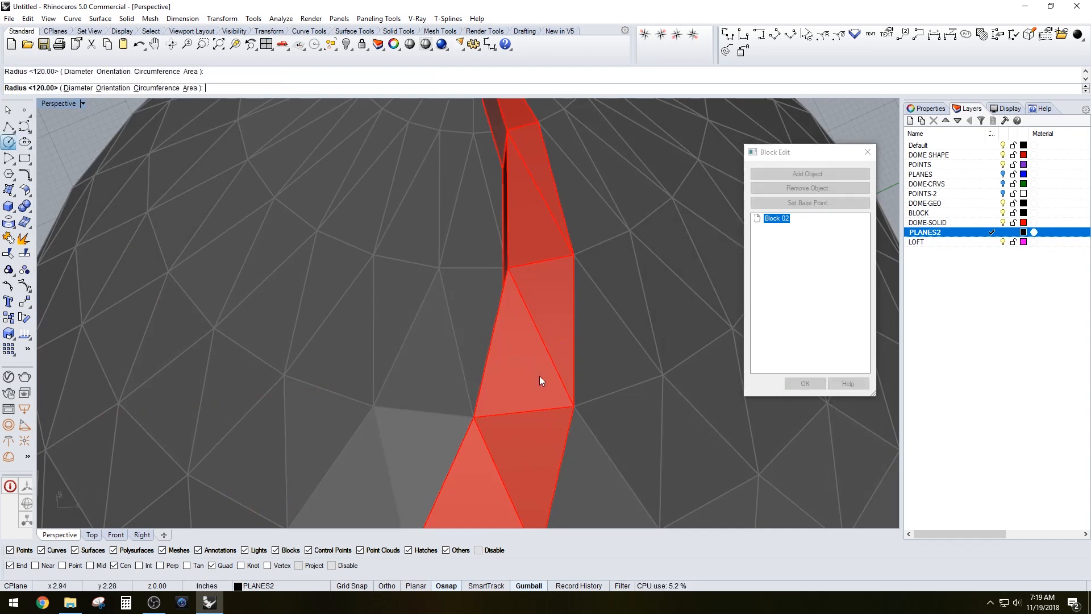
scroll(540, 376, up, 1)
click(536, 377)
click(565, 408)
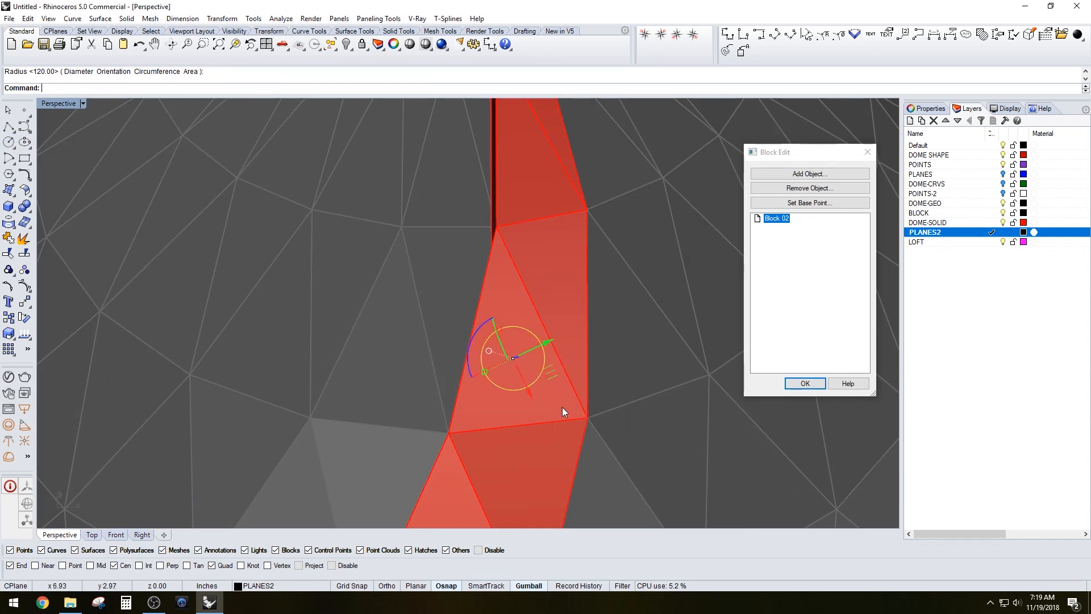
drag(526, 384, 547, 357)
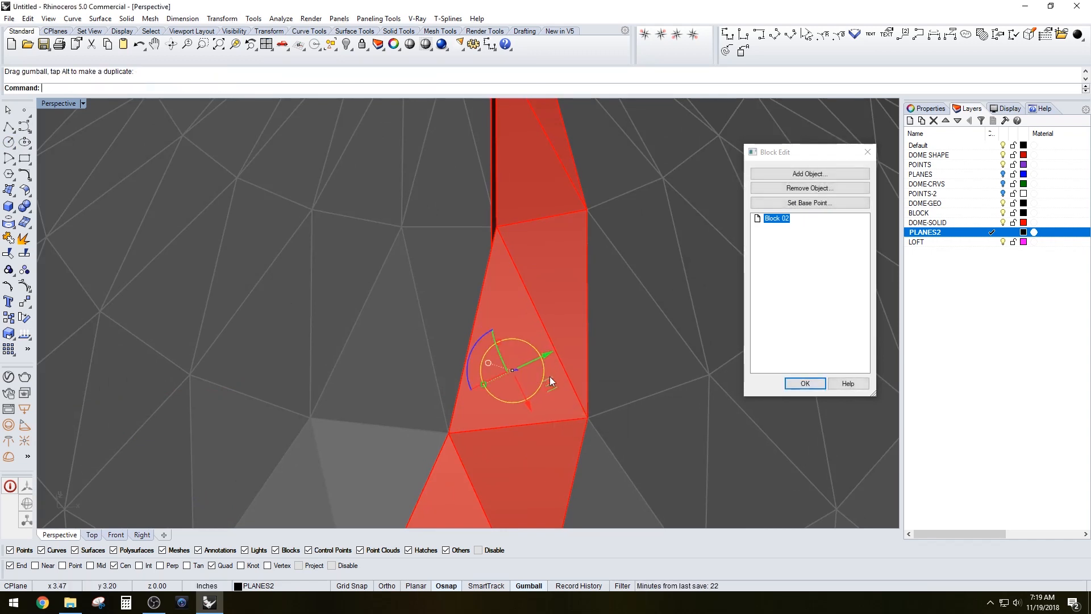
- Extrude the circle with ExtrudeCrv into a cylinder passing through the full thickness of the strip
text(ExtrudeCrv)
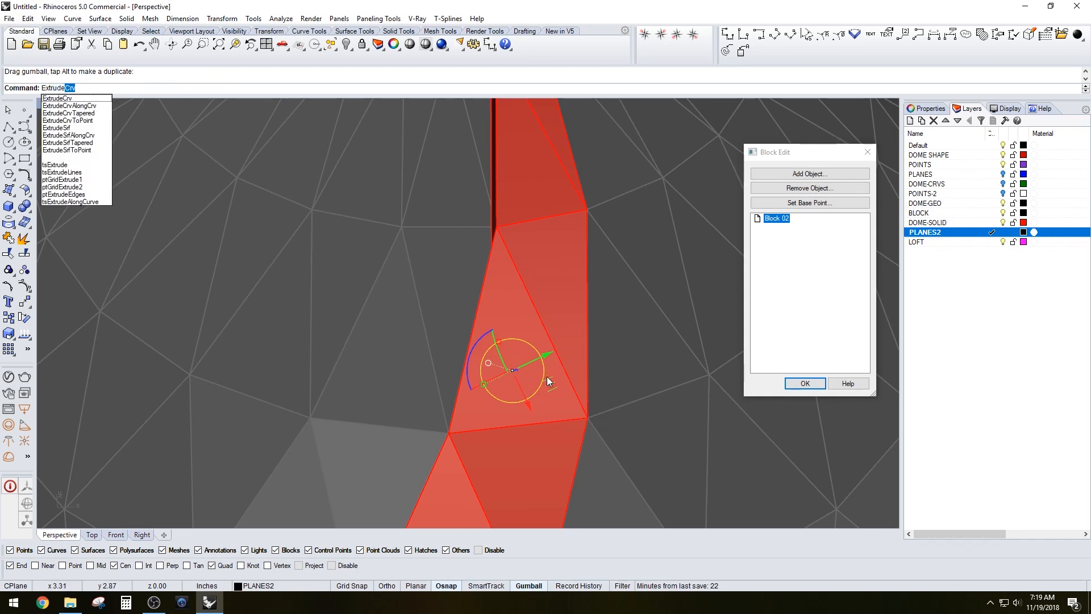
key(Return)
right_drag(548, 376, 609, 382)
click(605, 391)
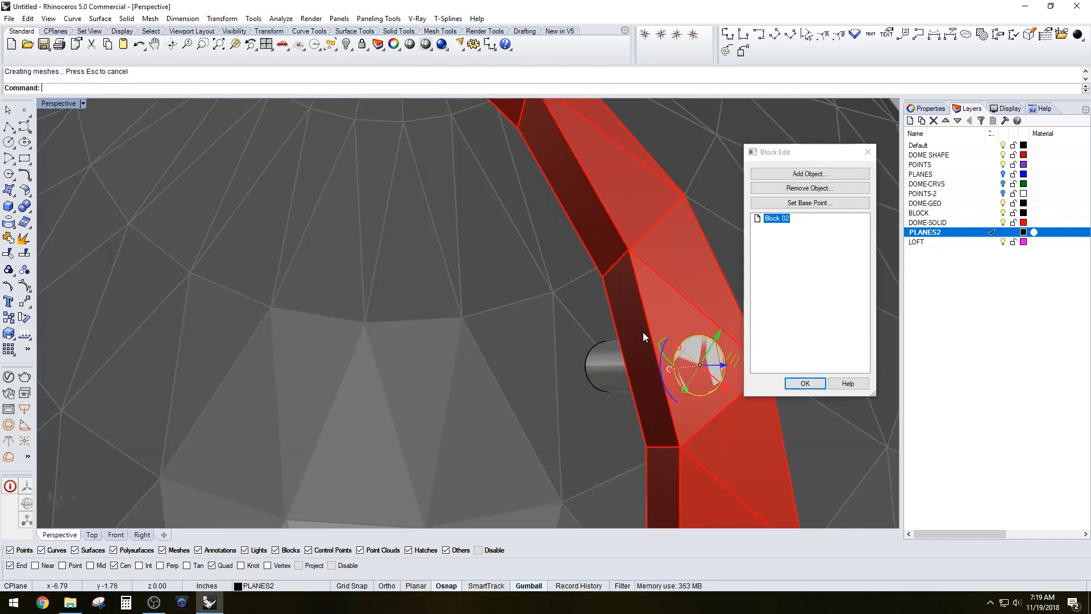
- Subtract the cylinder from the strip with a Boolean difference to cut a round opening
click(652, 327)
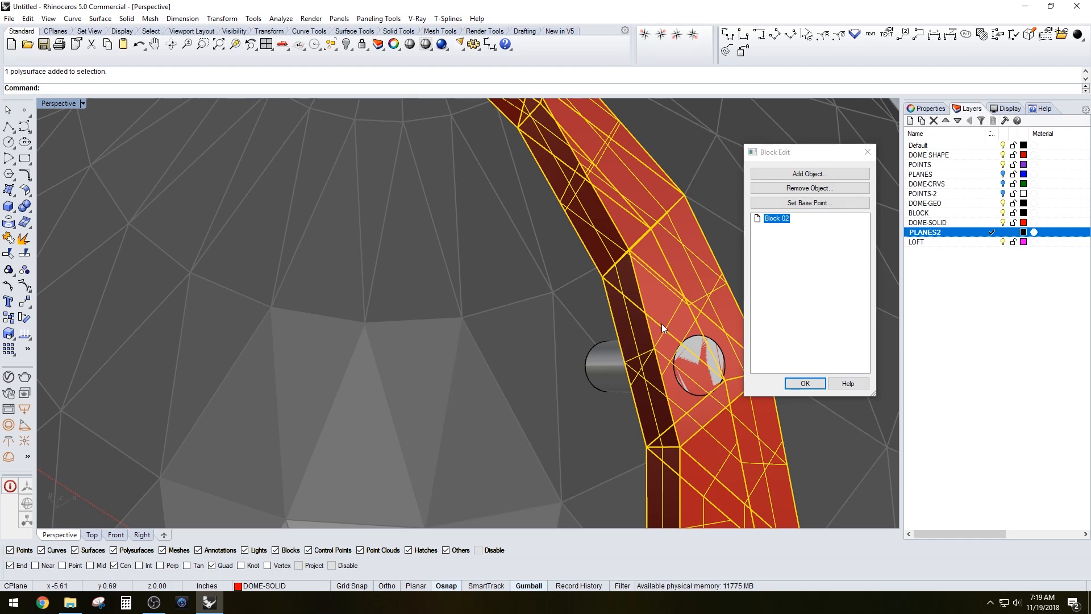
text(bd)
key(Return)
click(692, 365)
key(Return)
- Delete the leftover cylinder and finish editing Block 02, keeping the round opening
click(691, 366)
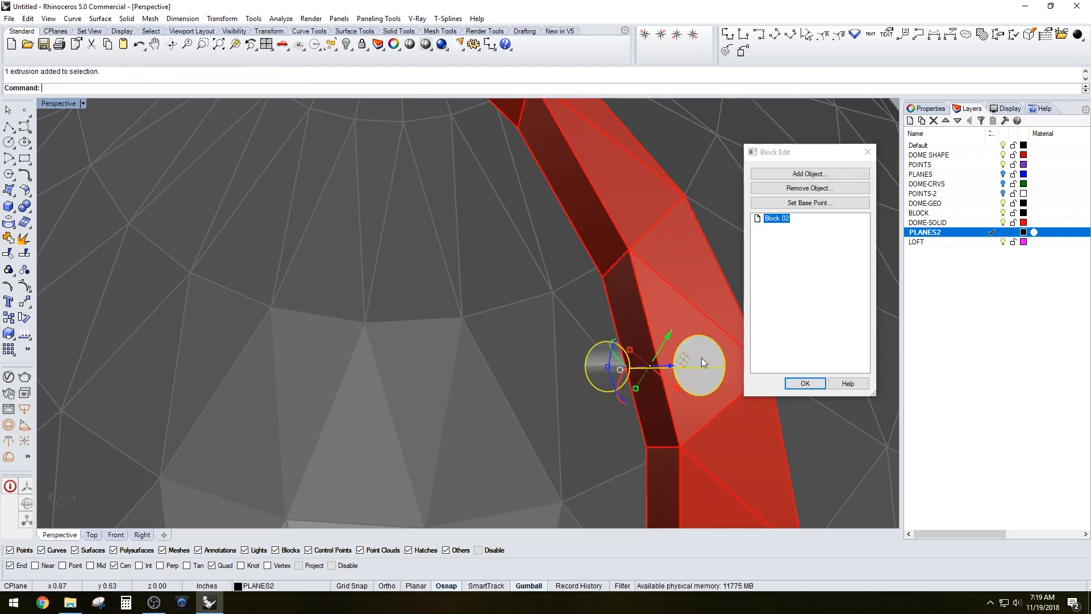
key(Delete)
click(805, 383)
scroll(681, 326, down, 5)
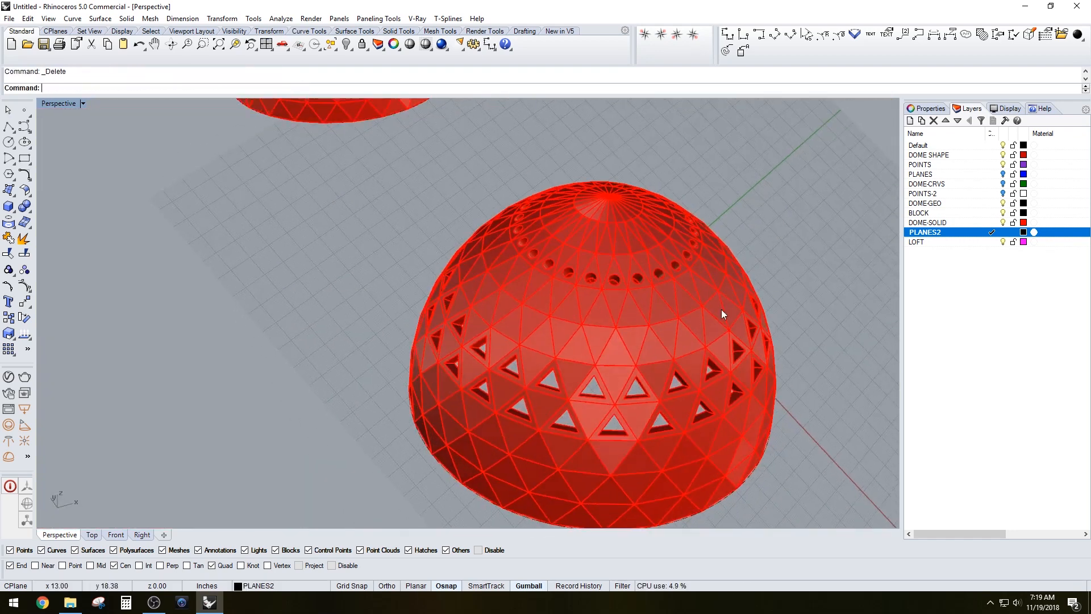
right_drag(721, 309, 853, 360)
- Reset the construction plane to World Top
text(C)
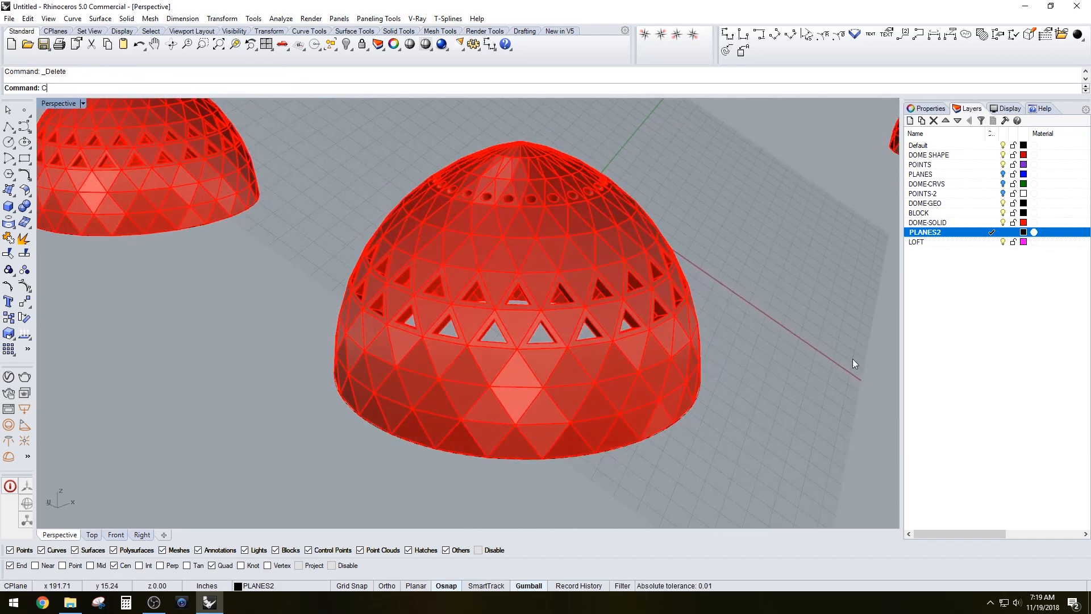
text(Plane)
key(Return)
text(w)
key(Return)
text(t)
key(Return)
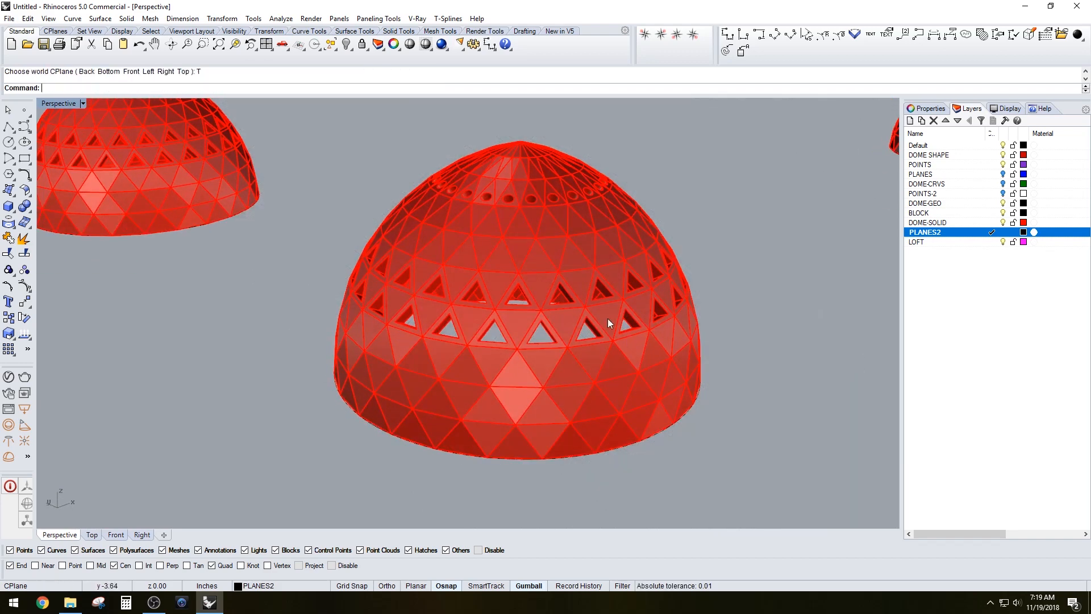
- Examine both domes to see how the round opening repeats across the block copies
scroll(603, 322, down, 5)
right_drag(602, 323, 473, 240)
scroll(614, 317, up, 4)
scroll(511, 248, up, 3)
scroll(473, 240, up, 3)
right_drag(523, 204, 398, 318)
scroll(500, 226, up, 2)
click(509, 228)
key(Escape)
scroll(520, 264, down, 10)
scroll(483, 316, up, 5)
scroll(503, 336, up, 2)
right_drag(489, 312, 507, 325)
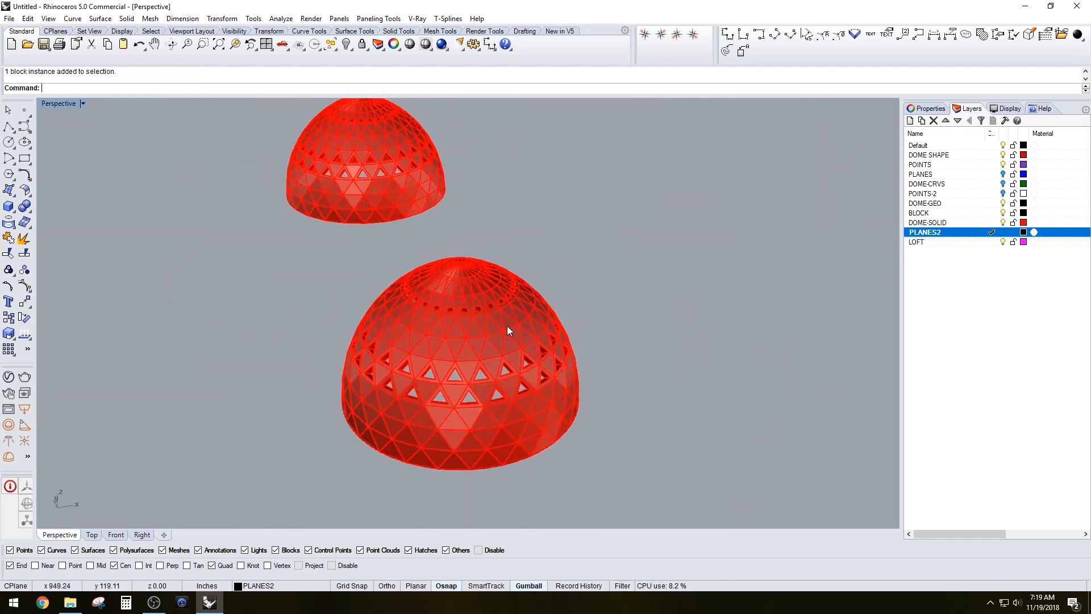
- Delete the duplicate dome behind the perforated one
scroll(514, 301, down, 4)
drag(371, 176, 329, 131)
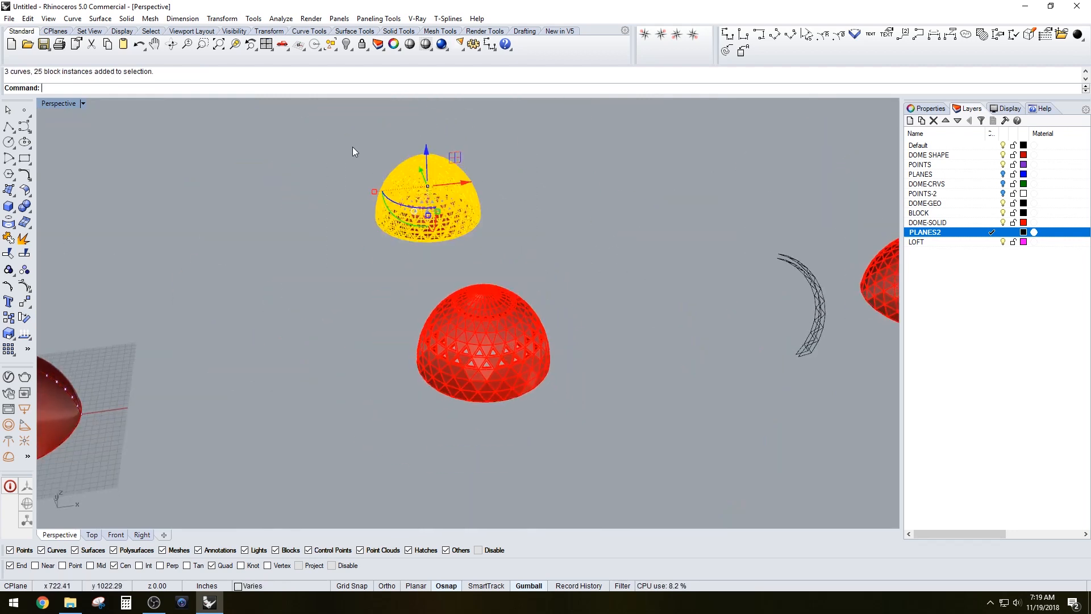
key(Delete)
scroll(530, 251, down, 3)
scroll(551, 269, up, 2)
scroll(642, 204, down, 3)
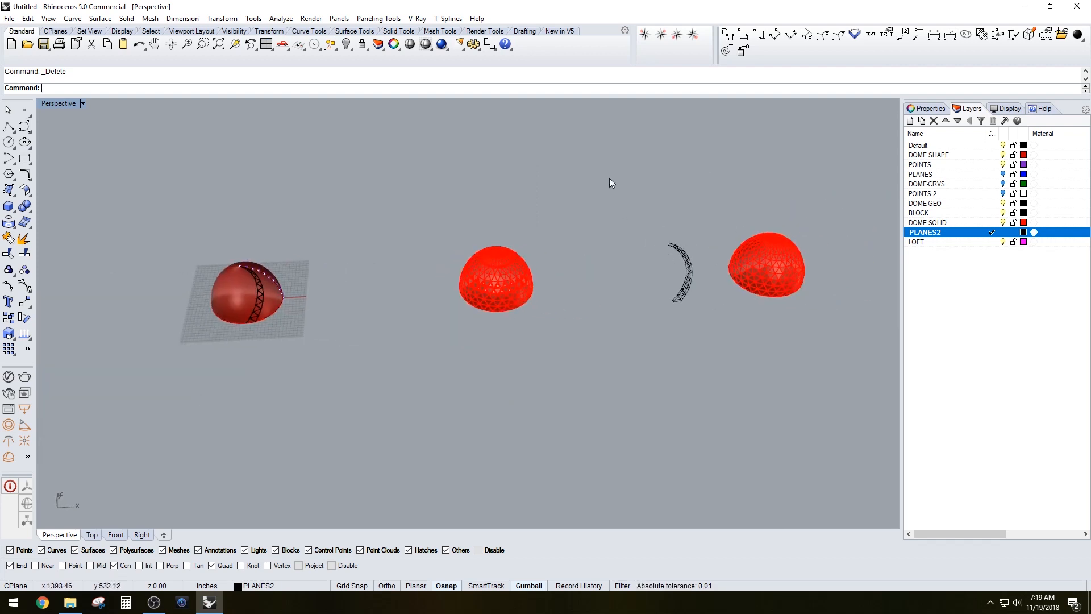
- Move the strip framework and the far dome closer to the perforated dome
drag(609, 179, 839, 349)
scroll(753, 272, up, 2)
drag(762, 241, 648, 244)
click(532, 340)
- Move the perforated dome, strip framework and far dome together toward the original dome surface
shift+right_drag(404, 315, 442, 337)
drag(419, 185, 420, 185)
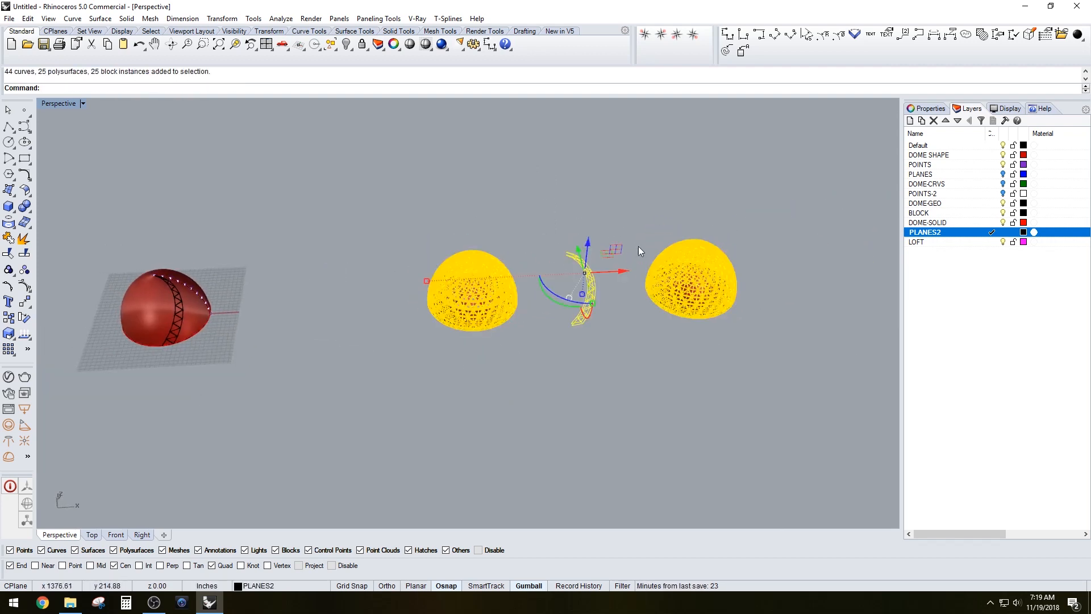
click(777, 357)
drag(667, 292, 522, 235)
drag(621, 271, 456, 282)
click(382, 322)
- Examine the row of domes, comparing the strip objects in the perforated dome with those in the far dome
scroll(279, 312, up, 7)
right_drag(280, 312, 405, 311)
scroll(405, 312, down, 4)
right_drag(510, 311, 475, 300)
click(476, 302)
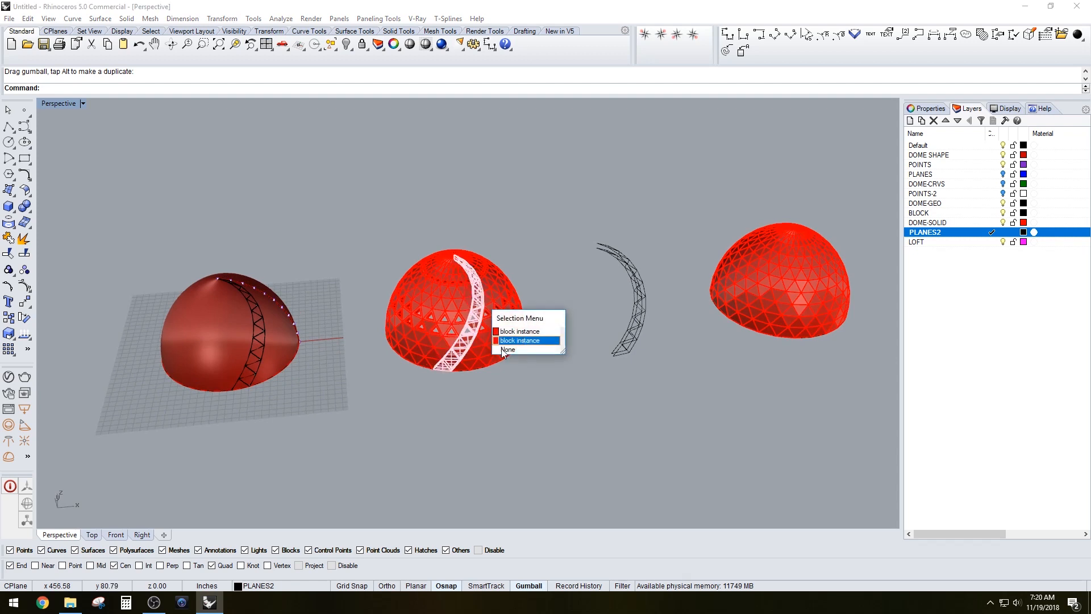
click(516, 350)
click(764, 320)
key(Escape)
right_drag(802, 367, 705, 359)
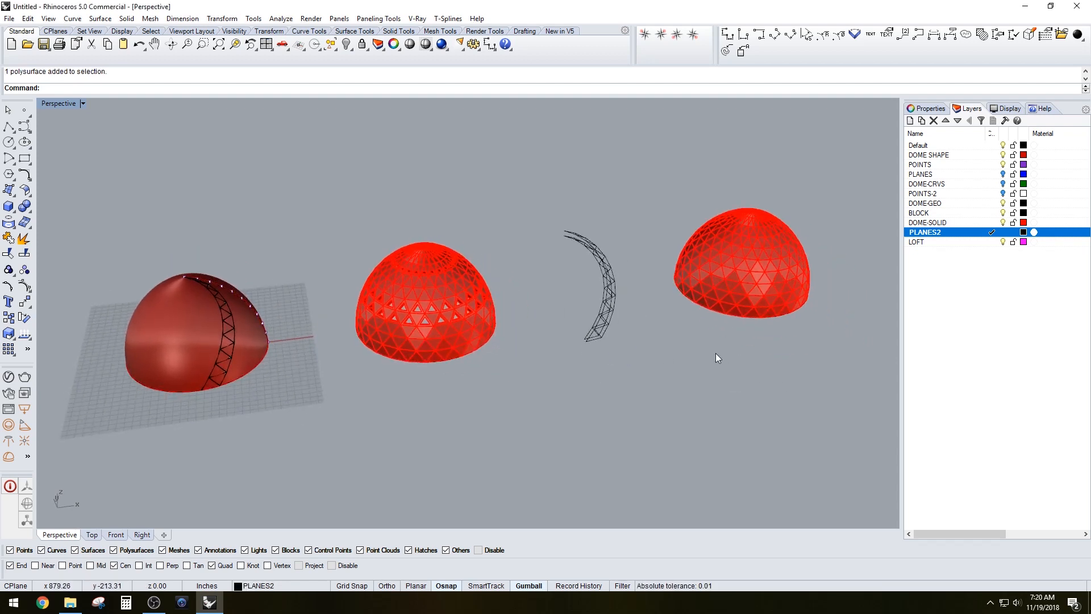